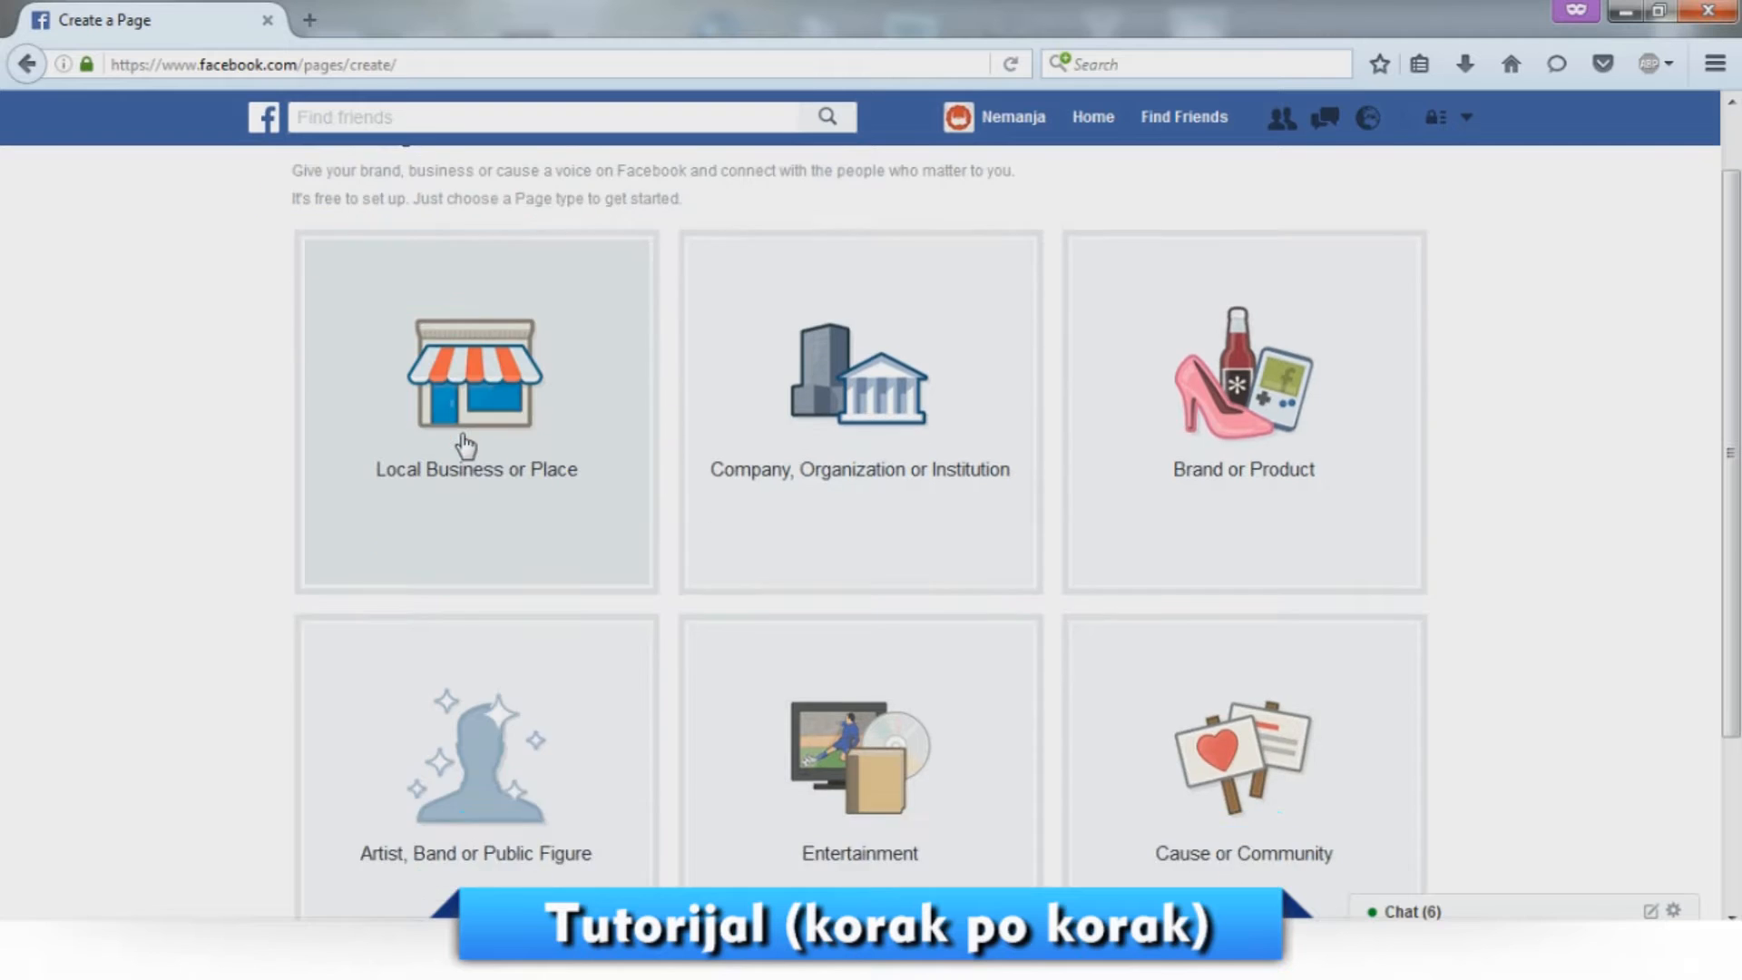
Examine the categories offered for the Local Business or Place and the Company, Organization or Institution page types.
scroll(476, 417, down, 3)
click(493, 365)
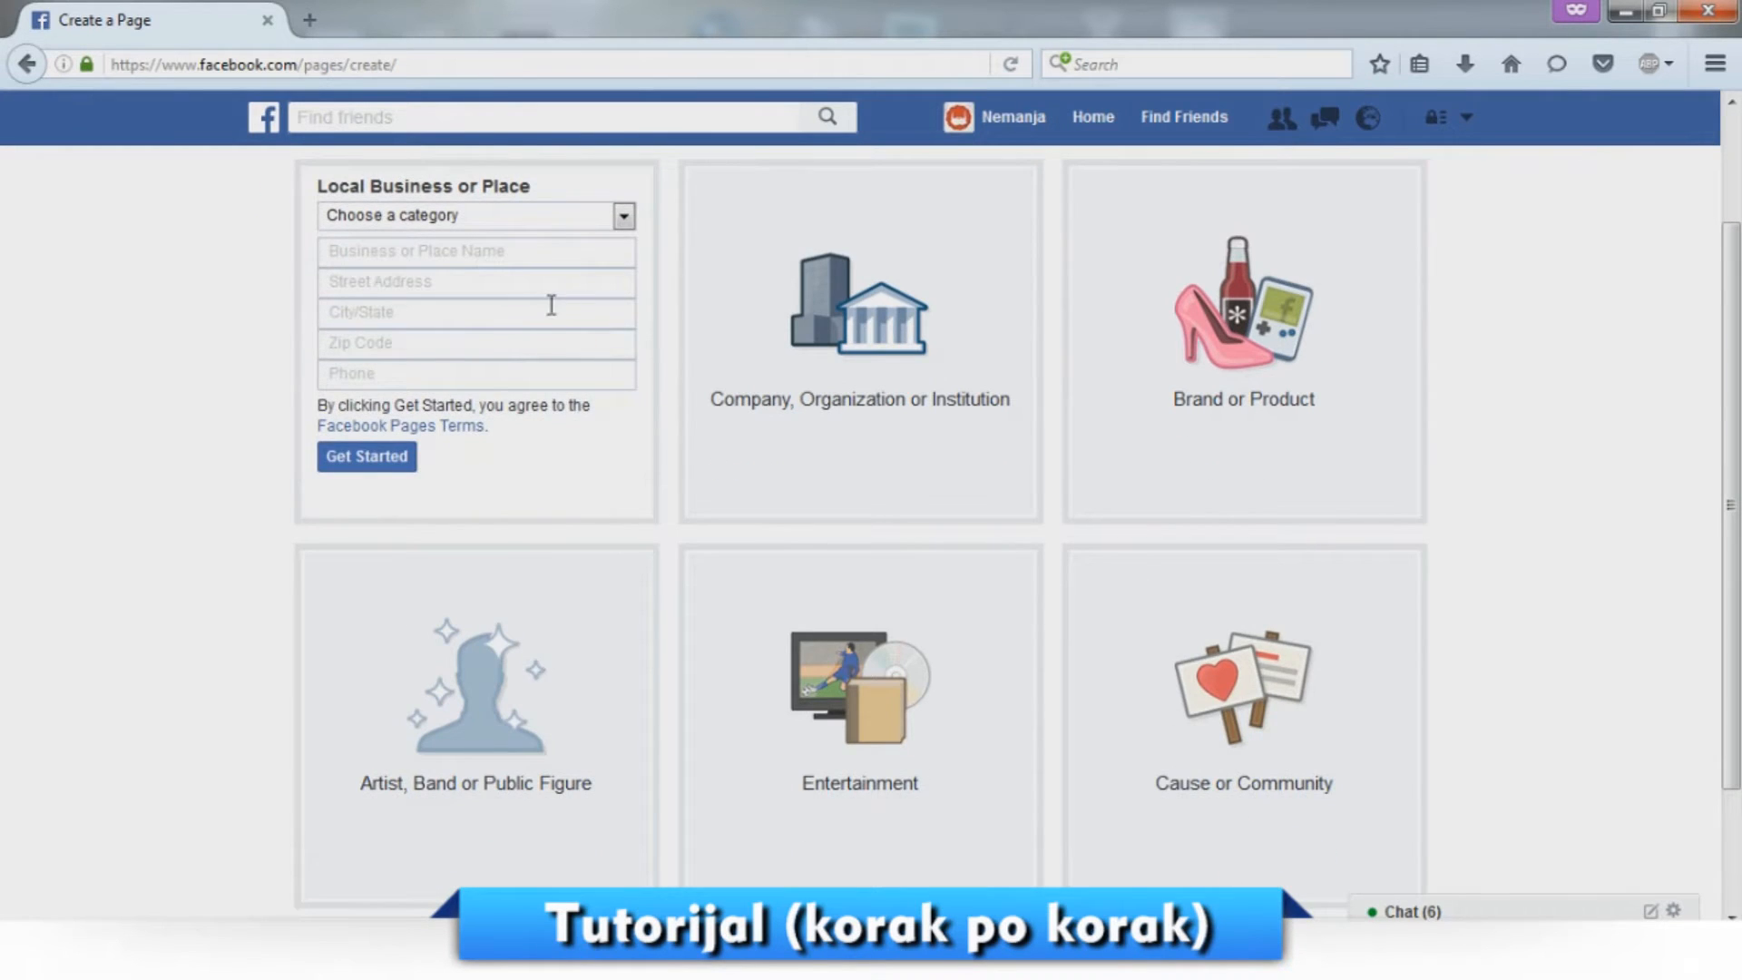
click(622, 218)
scroll(559, 345, down, 1)
scroll(559, 345, down, 7)
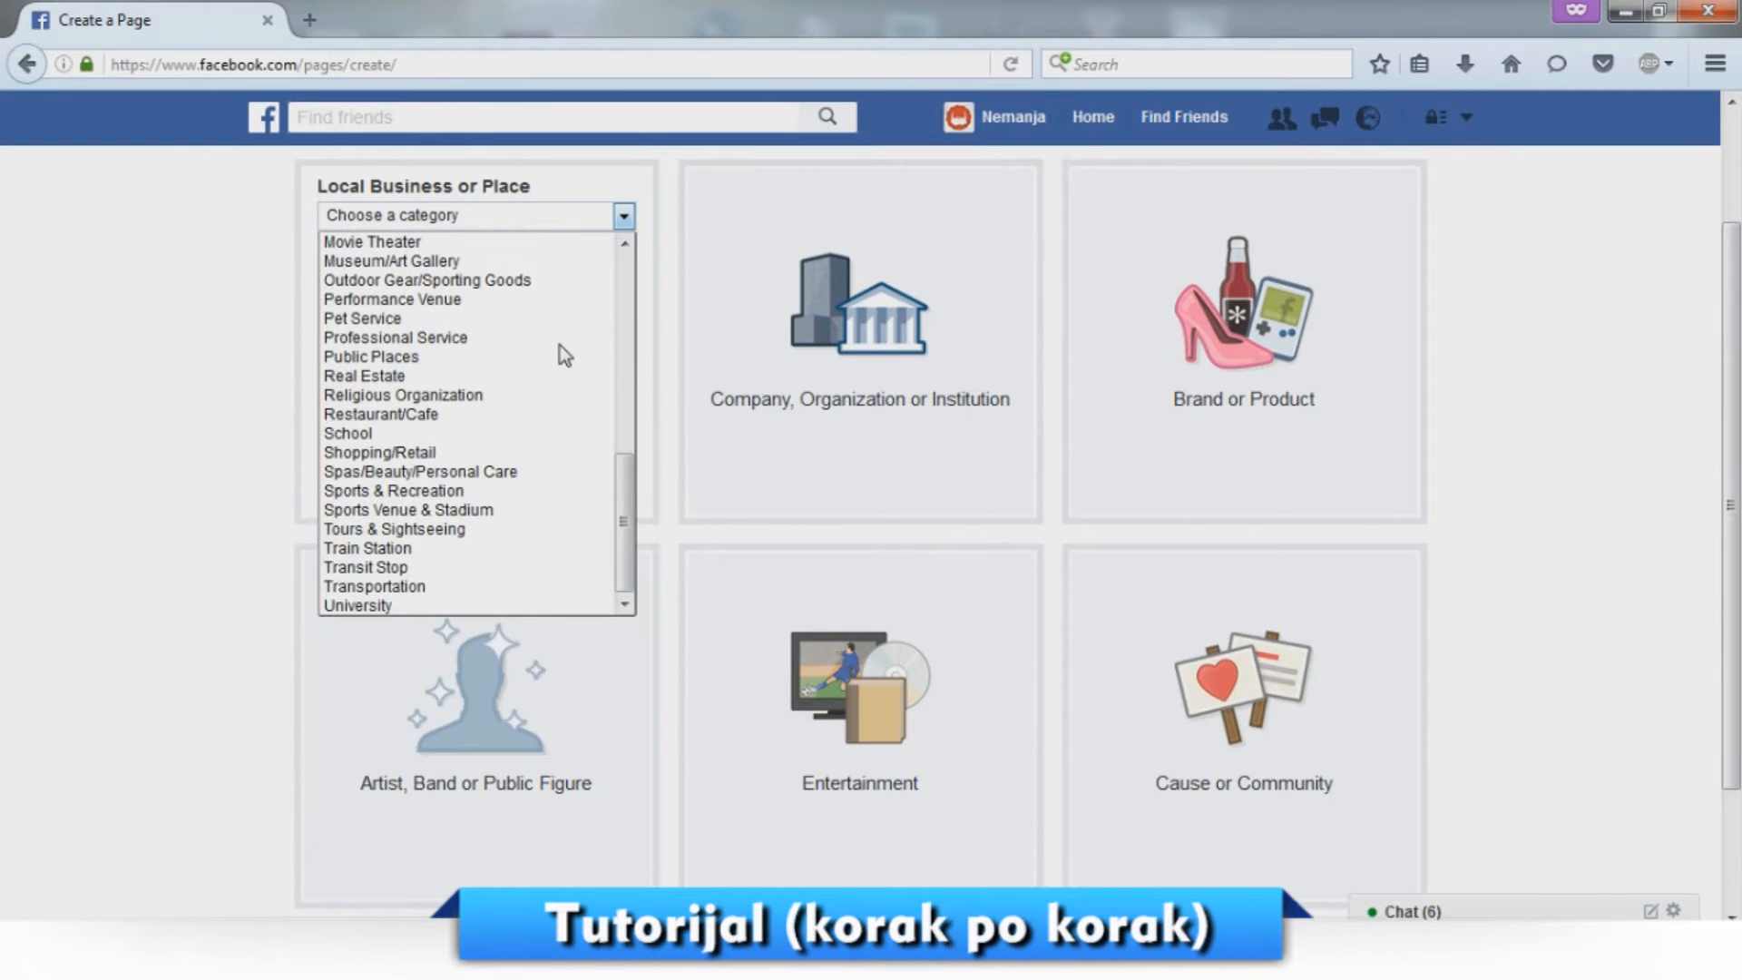
click(851, 308)
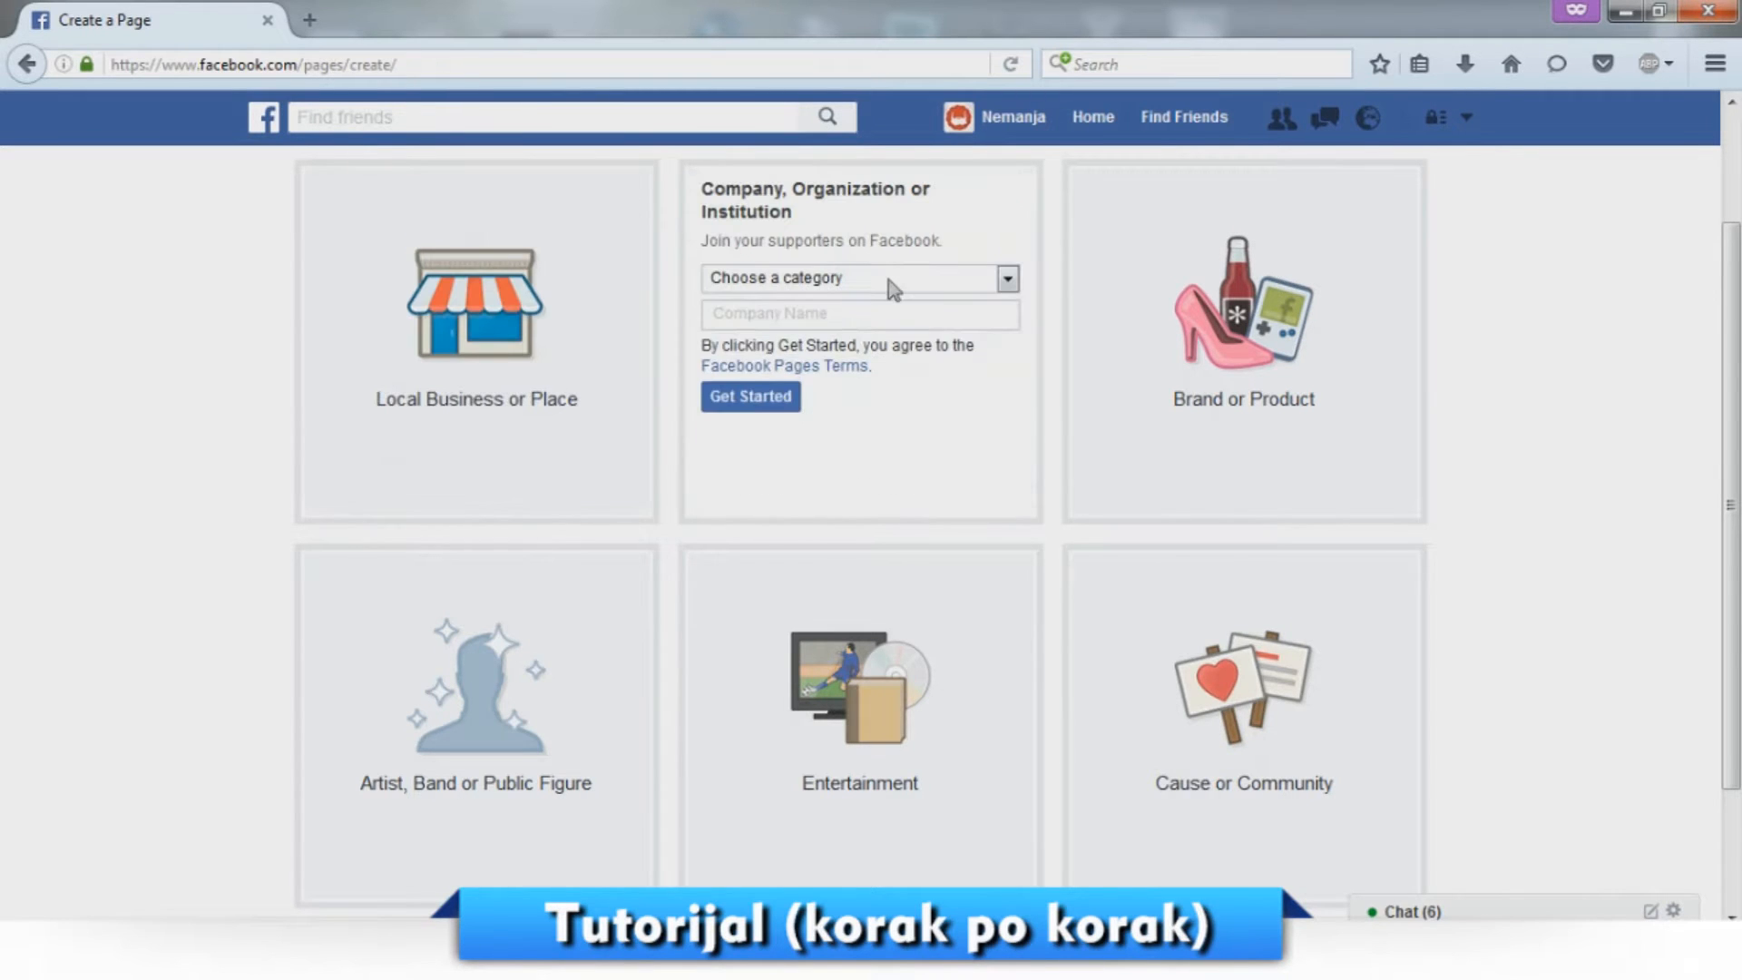
click(887, 279)
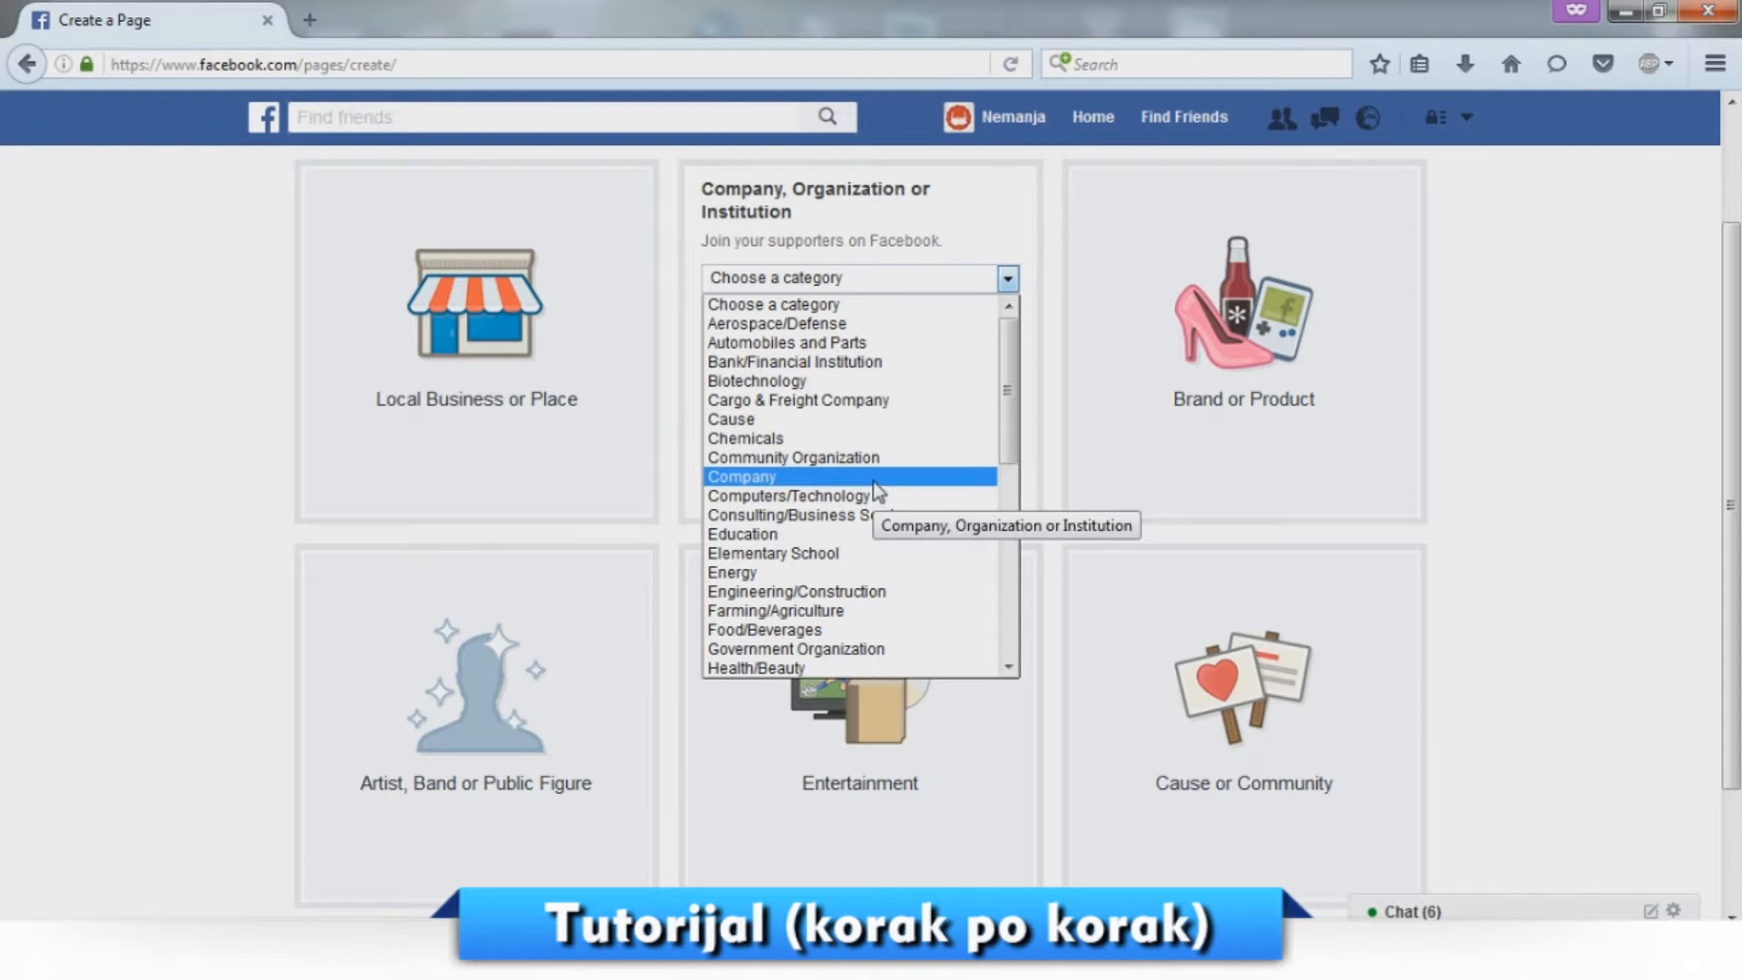
scroll(873, 482, down, 6)
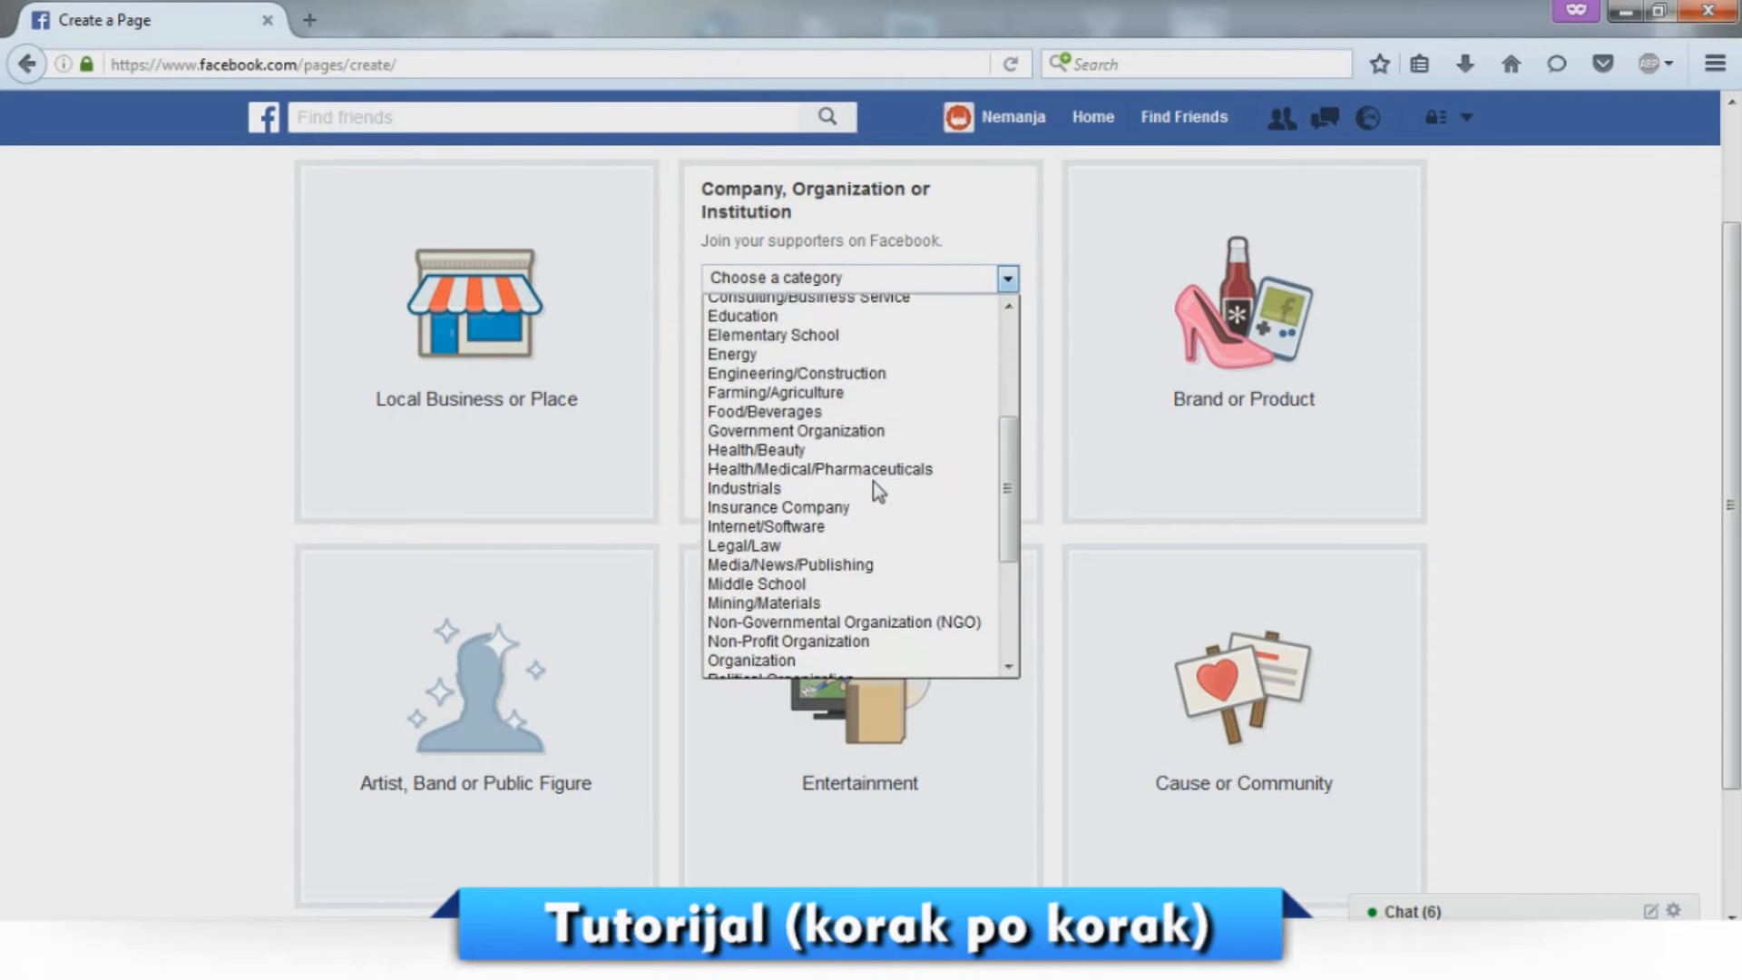
scroll(873, 481, down, 2)
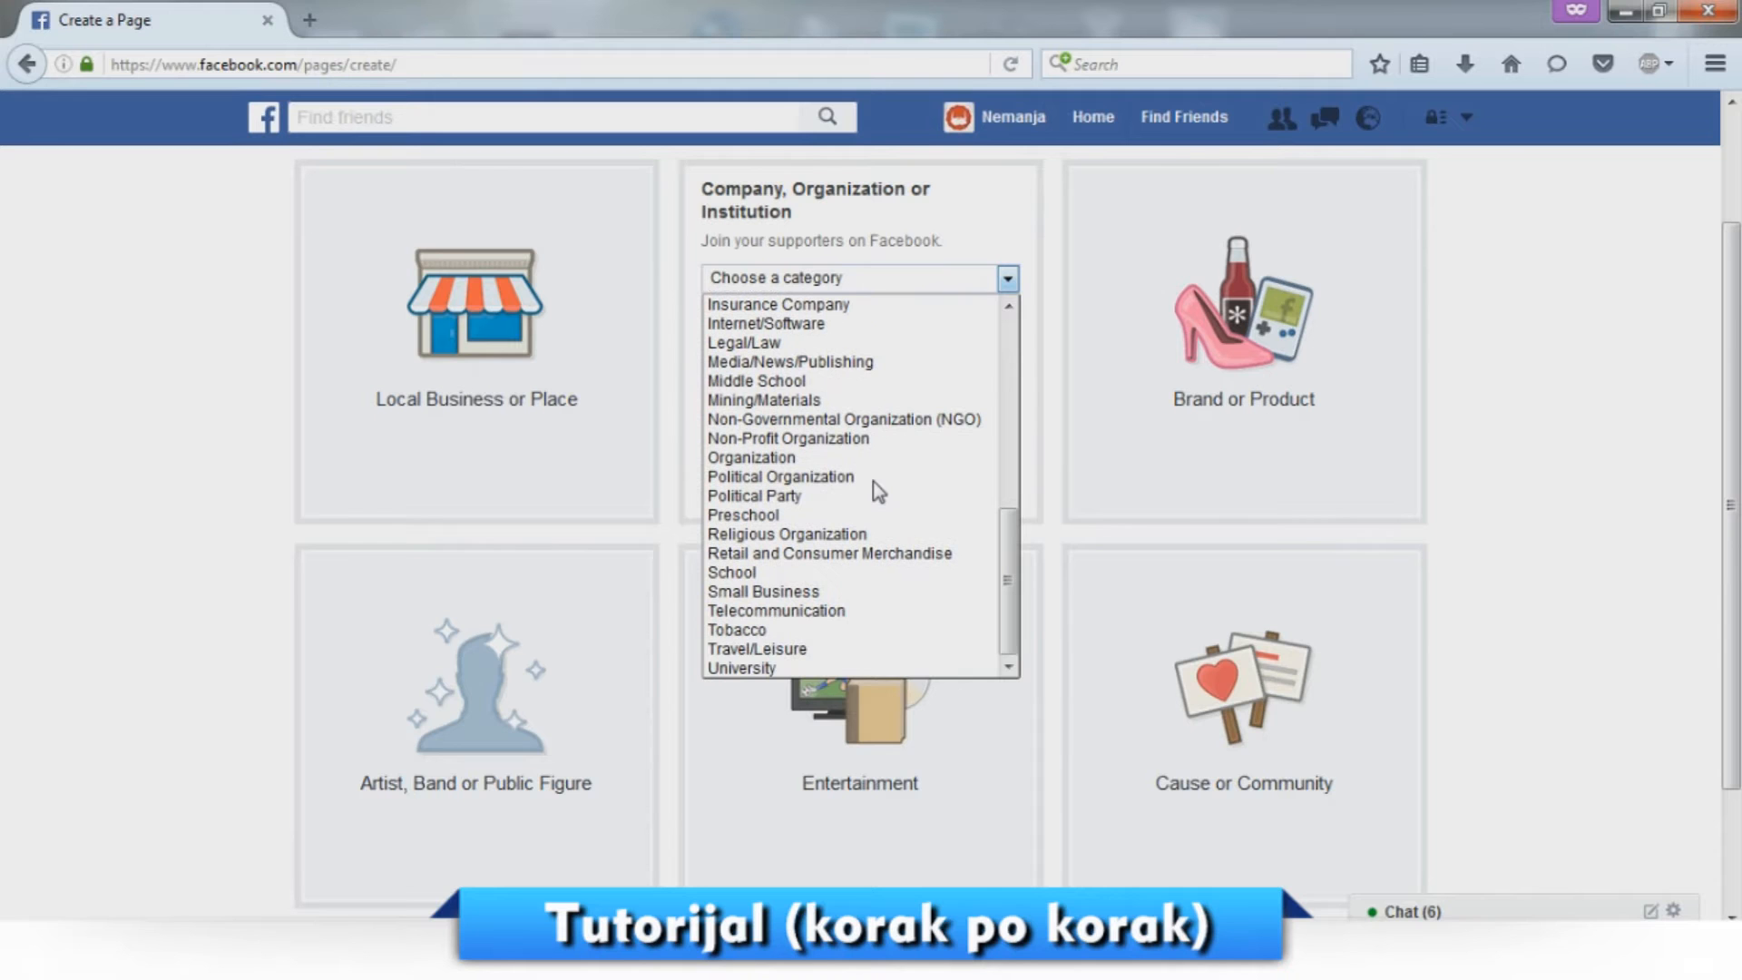
Choose the Brand or Product page type and set its category to Pet Supplies.
click(1163, 365)
click(1194, 236)
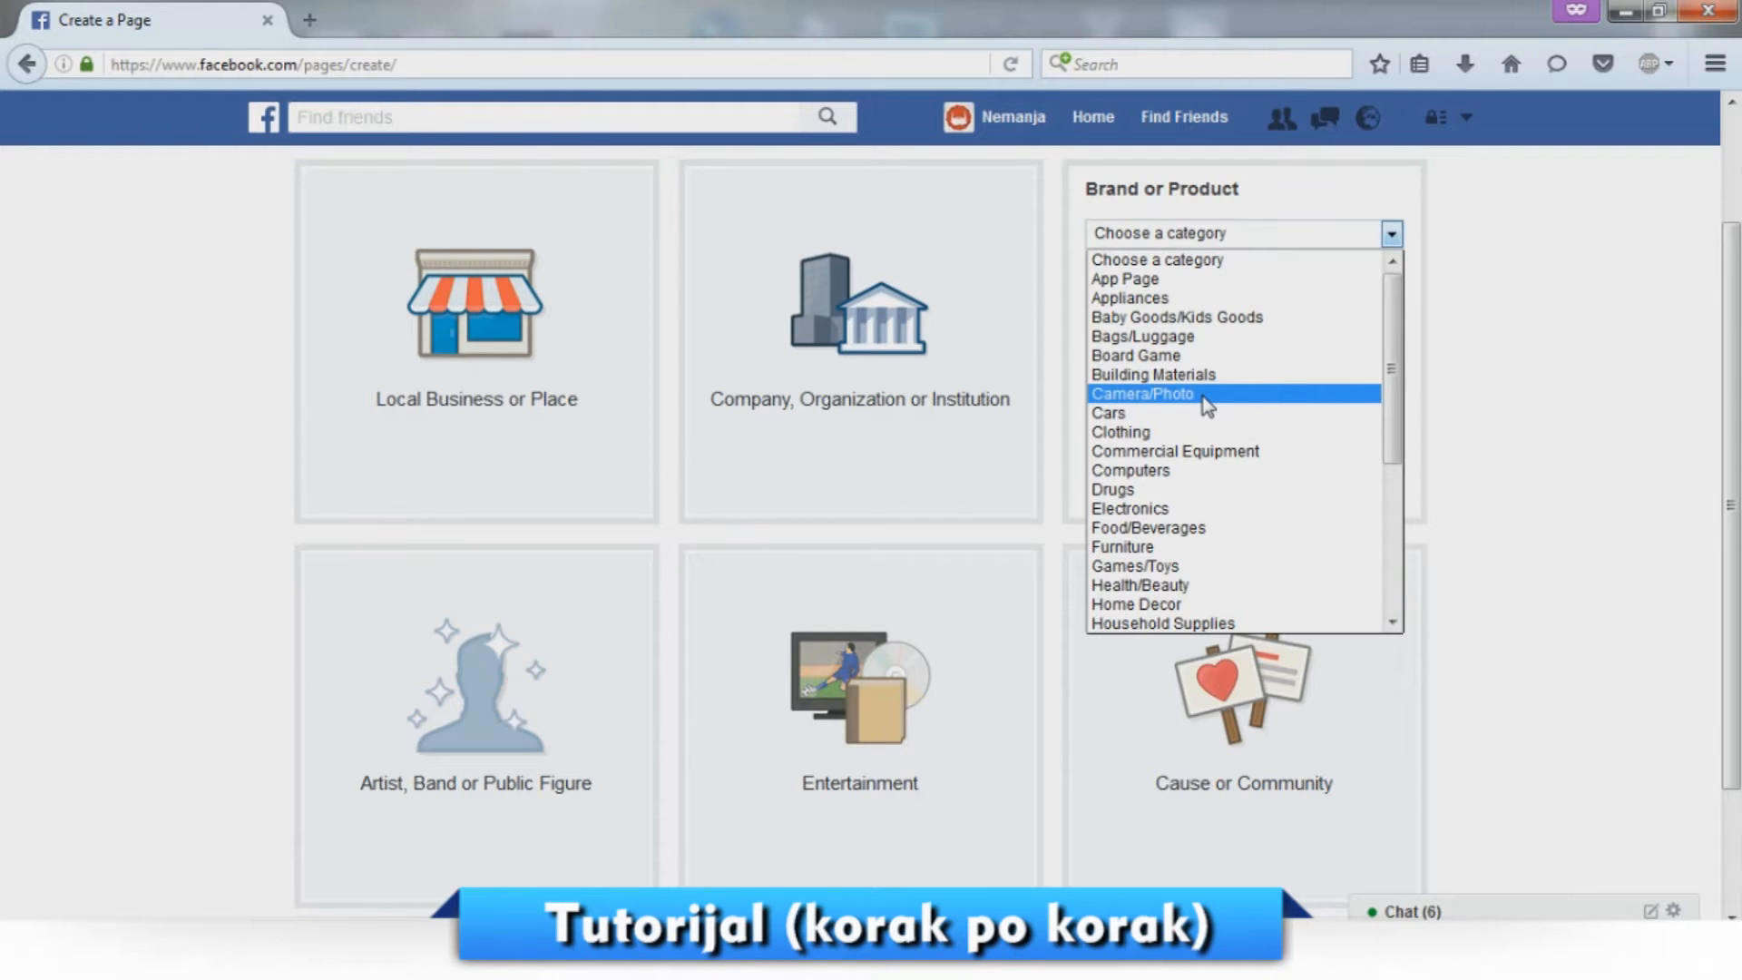
scroll(1206, 404, down, 1)
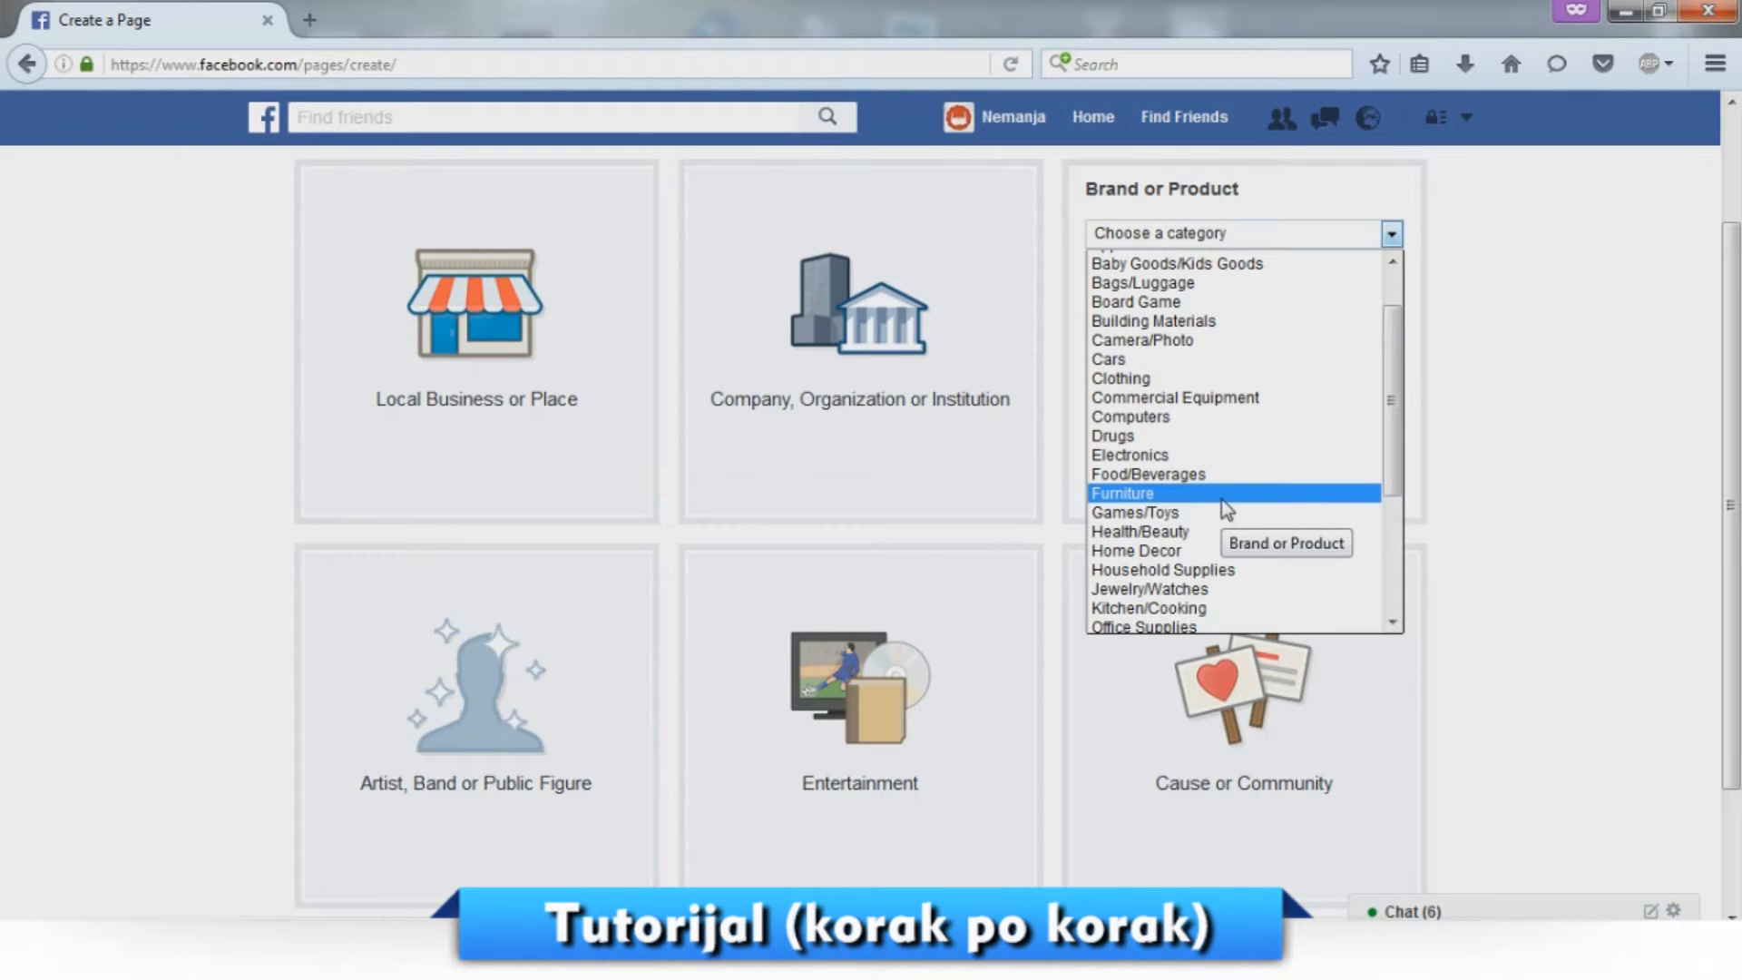
scroll(1221, 499, down, 2)
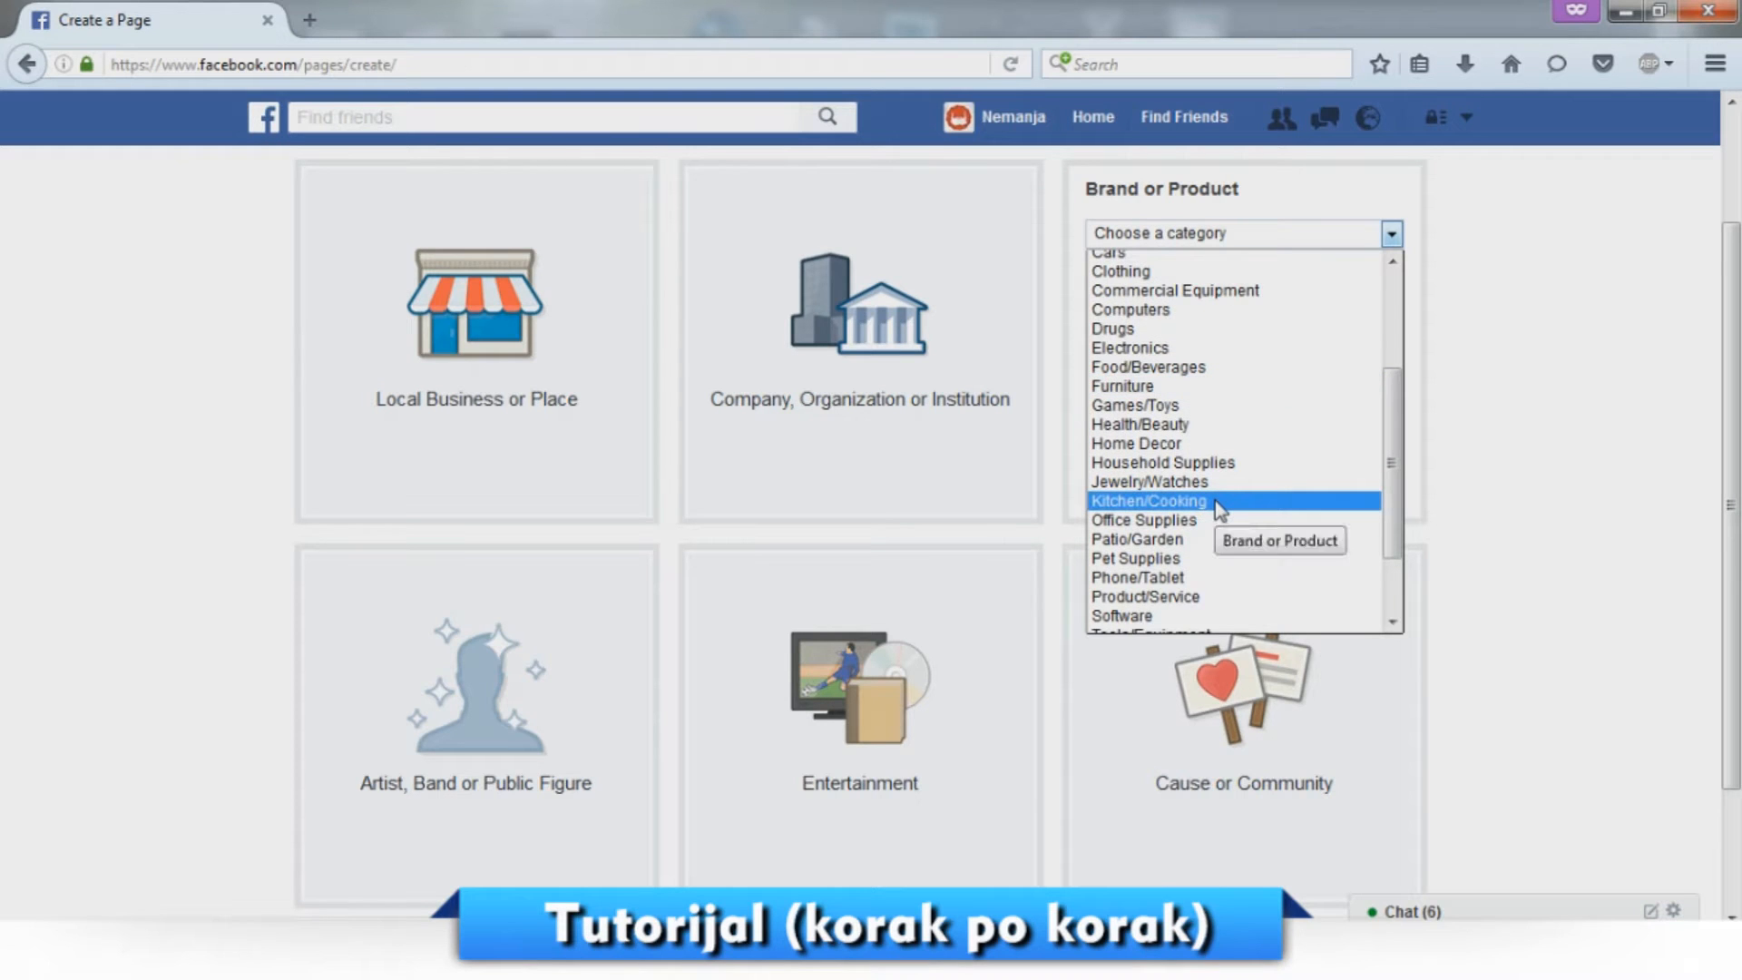
click(1159, 558)
Name the new page Pet Shop Beograd and proceed to its setup.
click(1242, 271)
text(Pet)
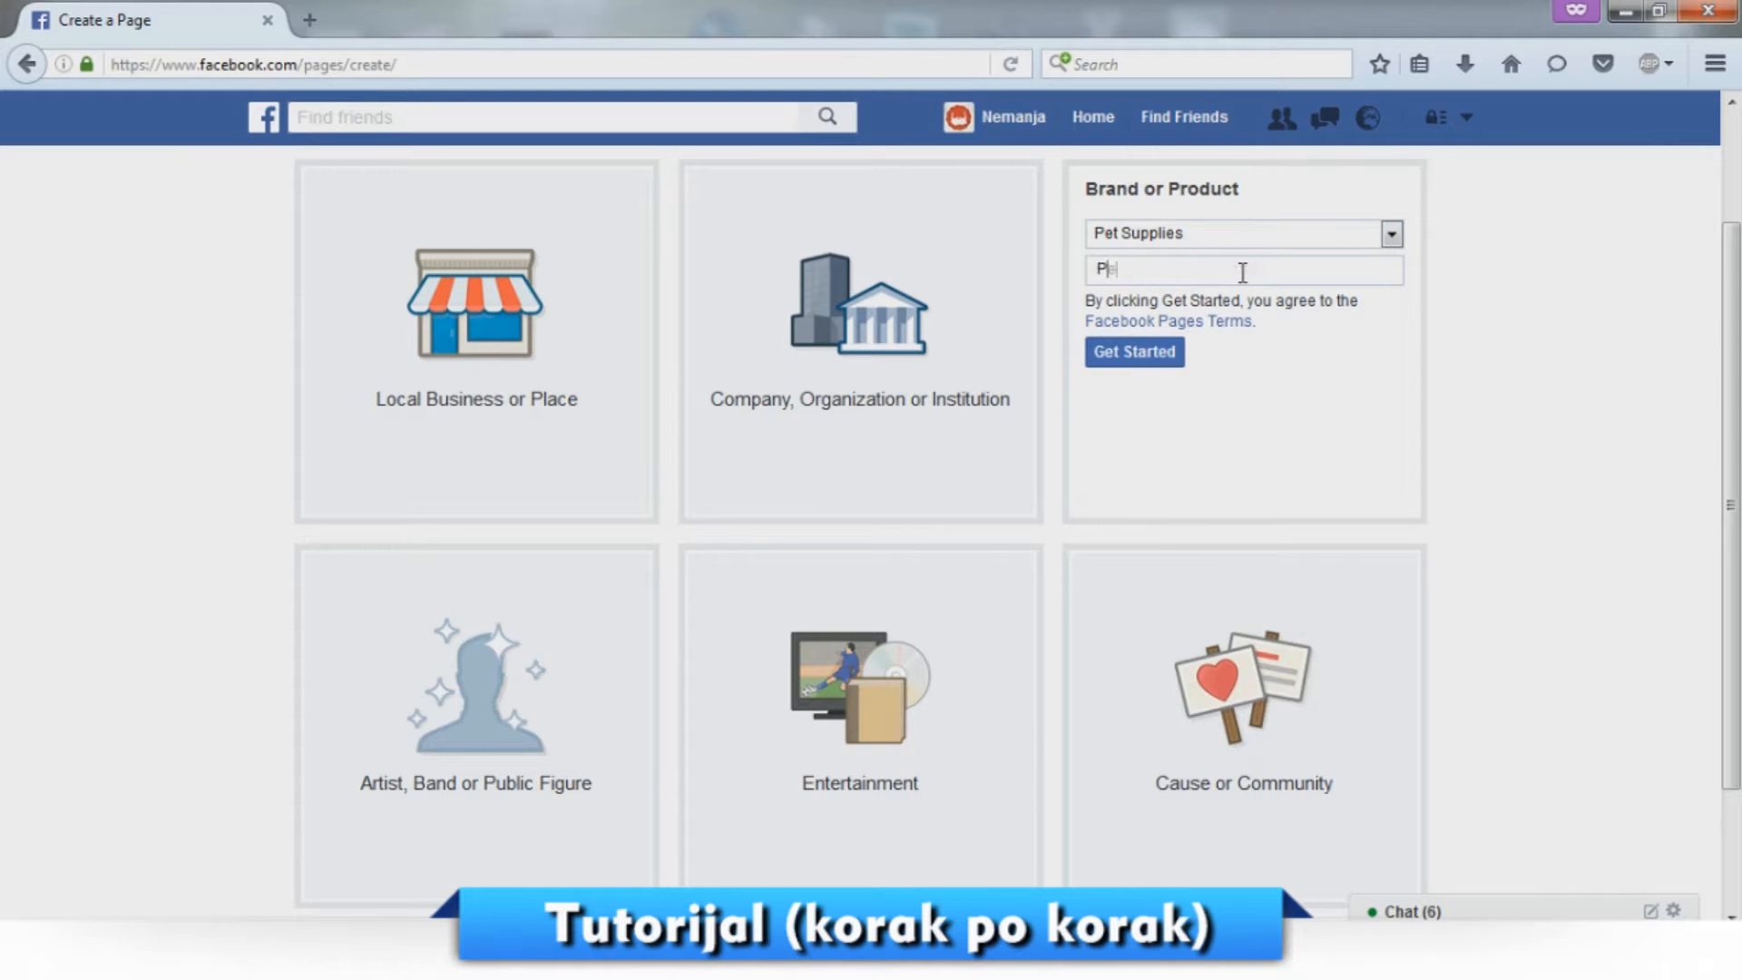
text( Shop Beograd)
click(1149, 354)
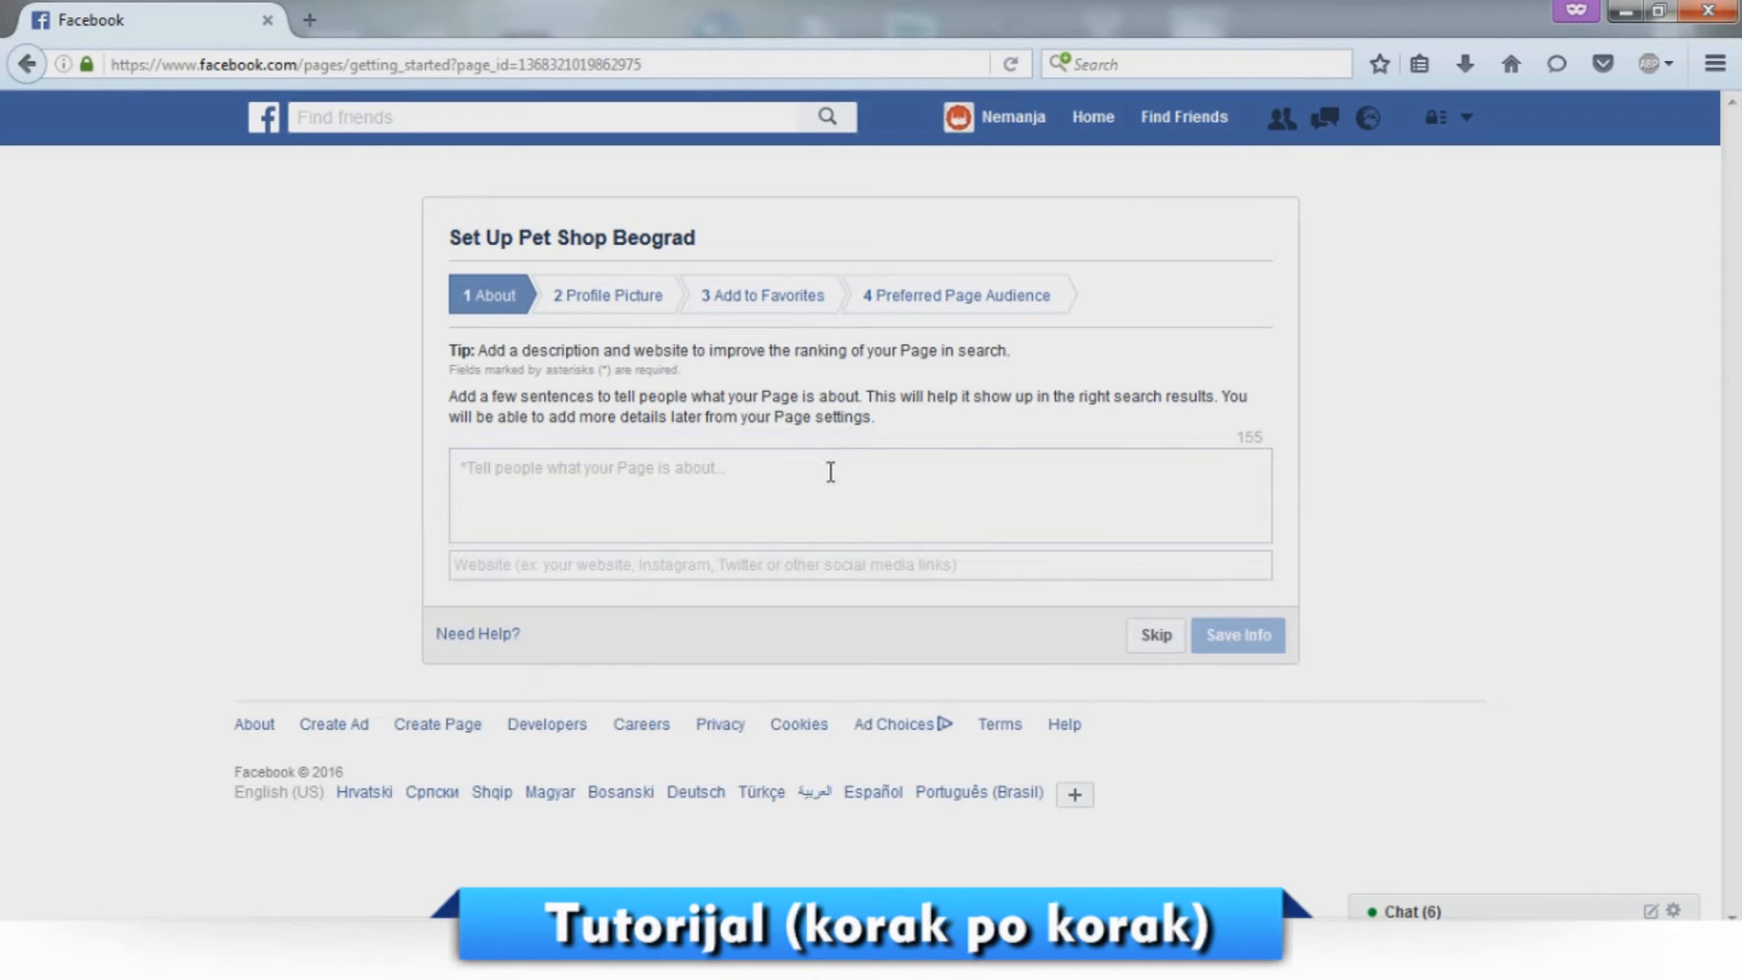
Enter the page description "Pet Shop Beograd vam nudi sirok asortiman hrane i opreme za vase kucne ljubimce.".
text(Pet S)
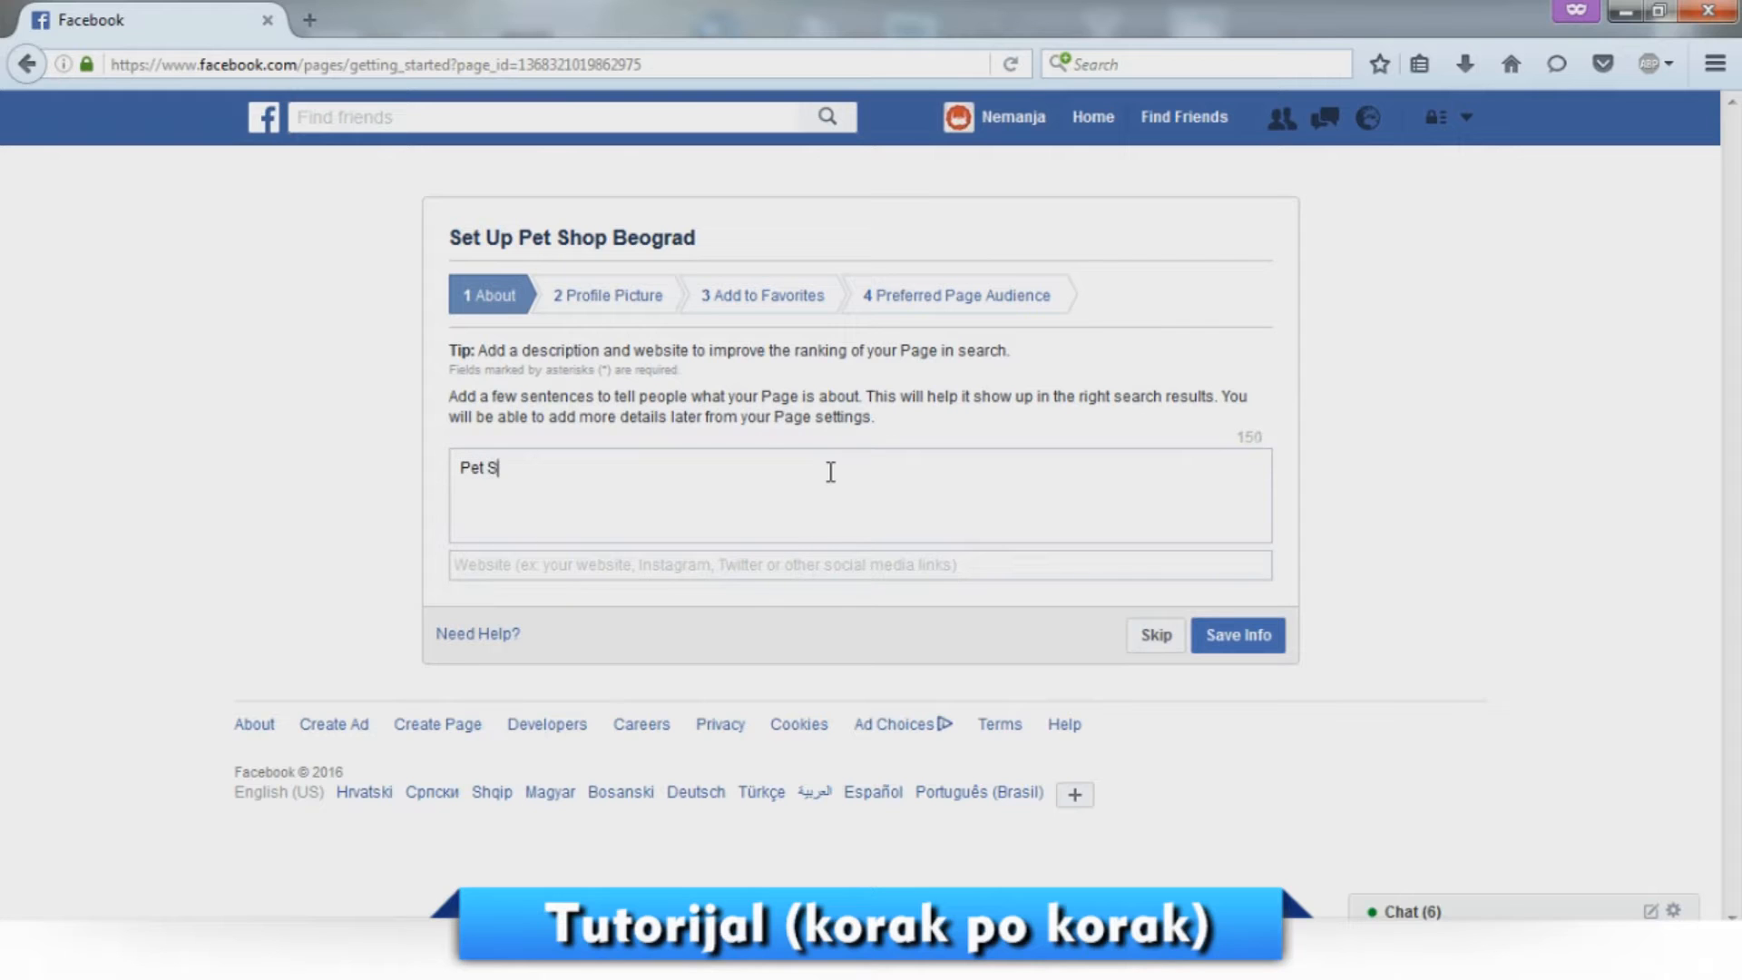
text(hop Beograd vam n)
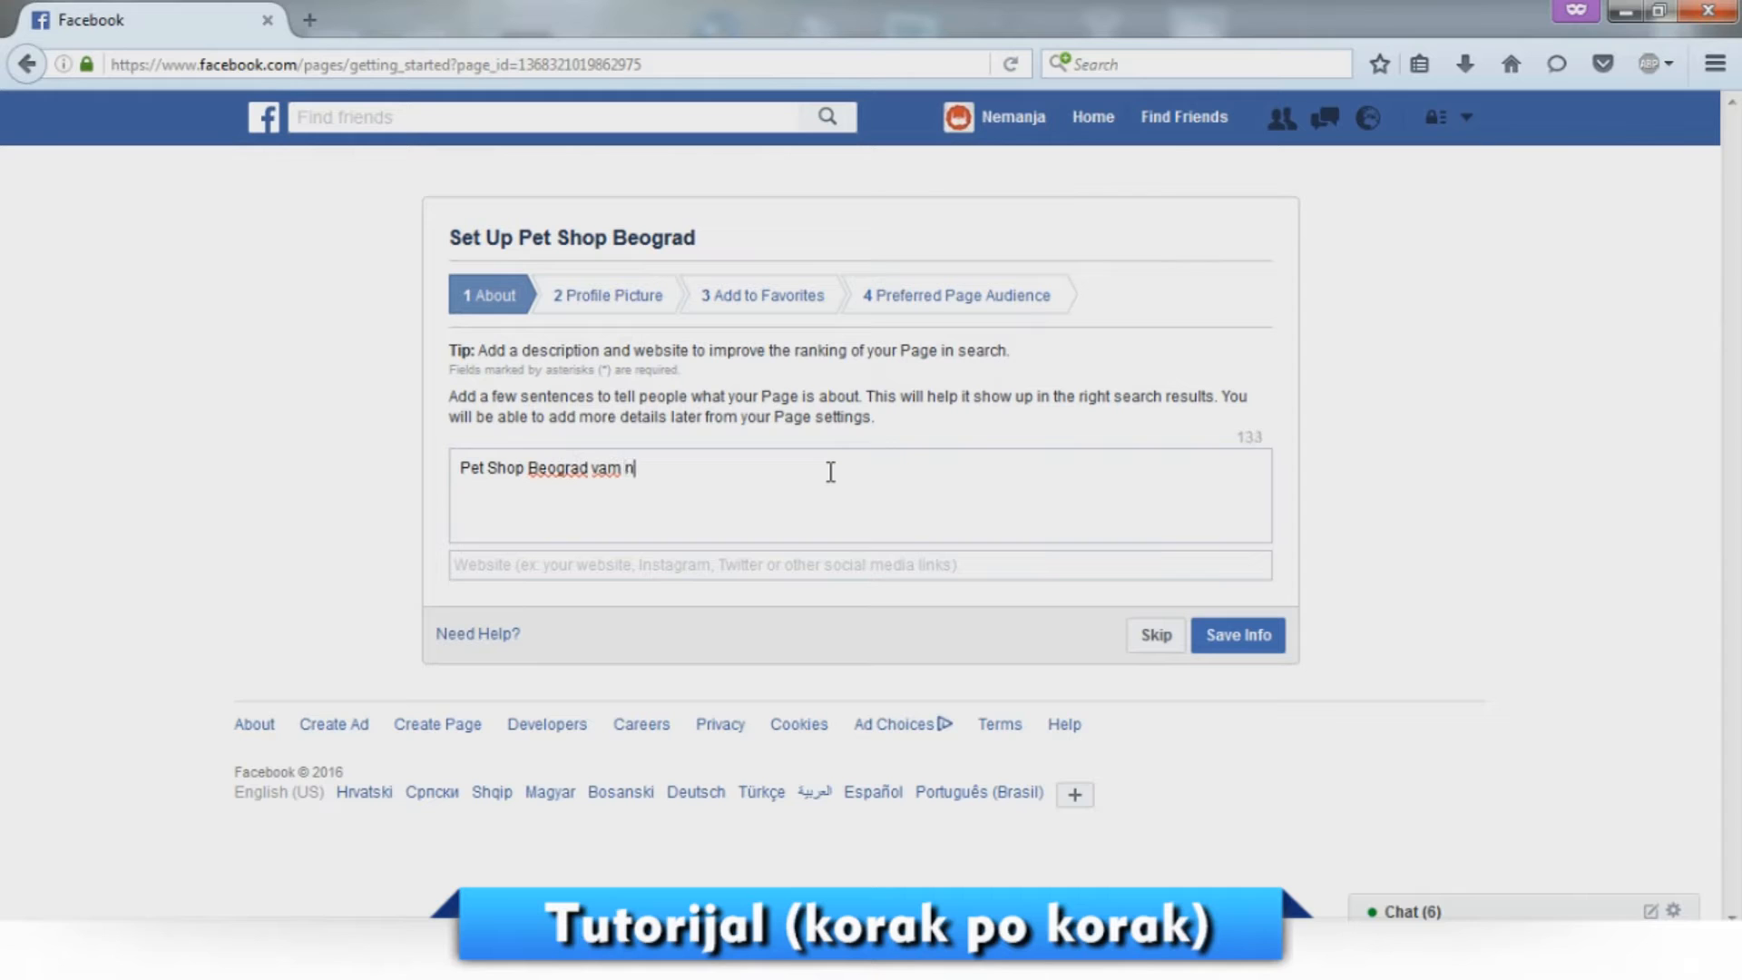
text(udi sirok asortiman )
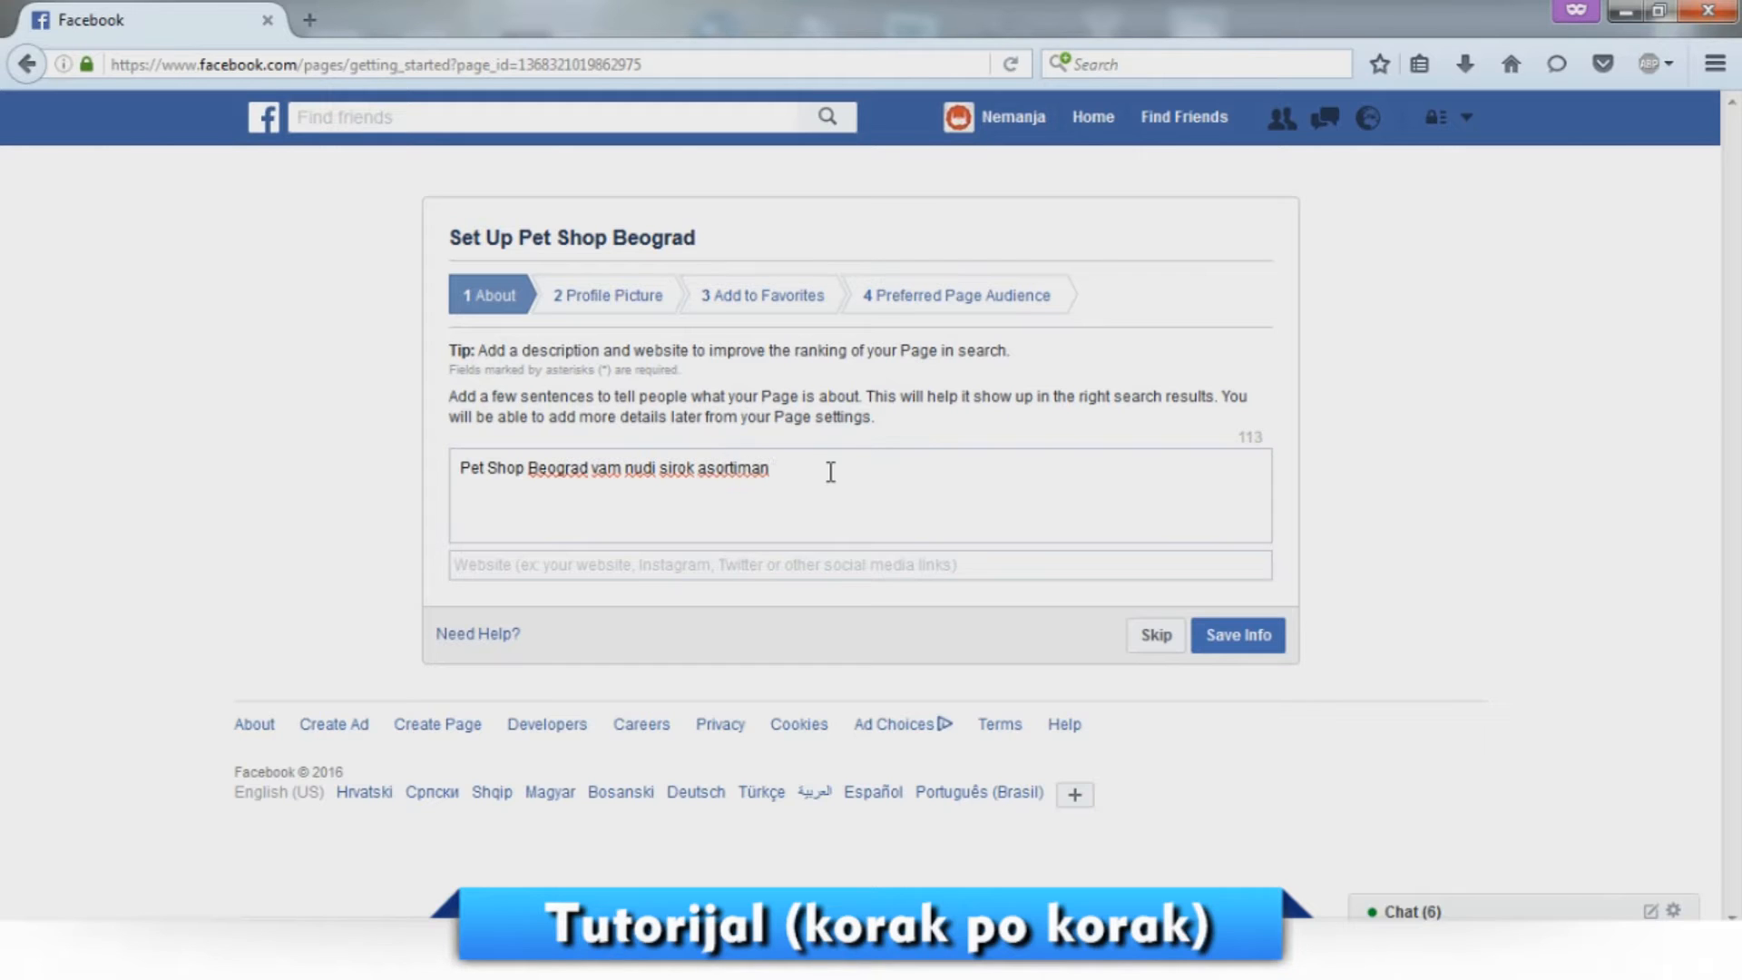
text(hrane i opreme za vase kucne ljubimce.)
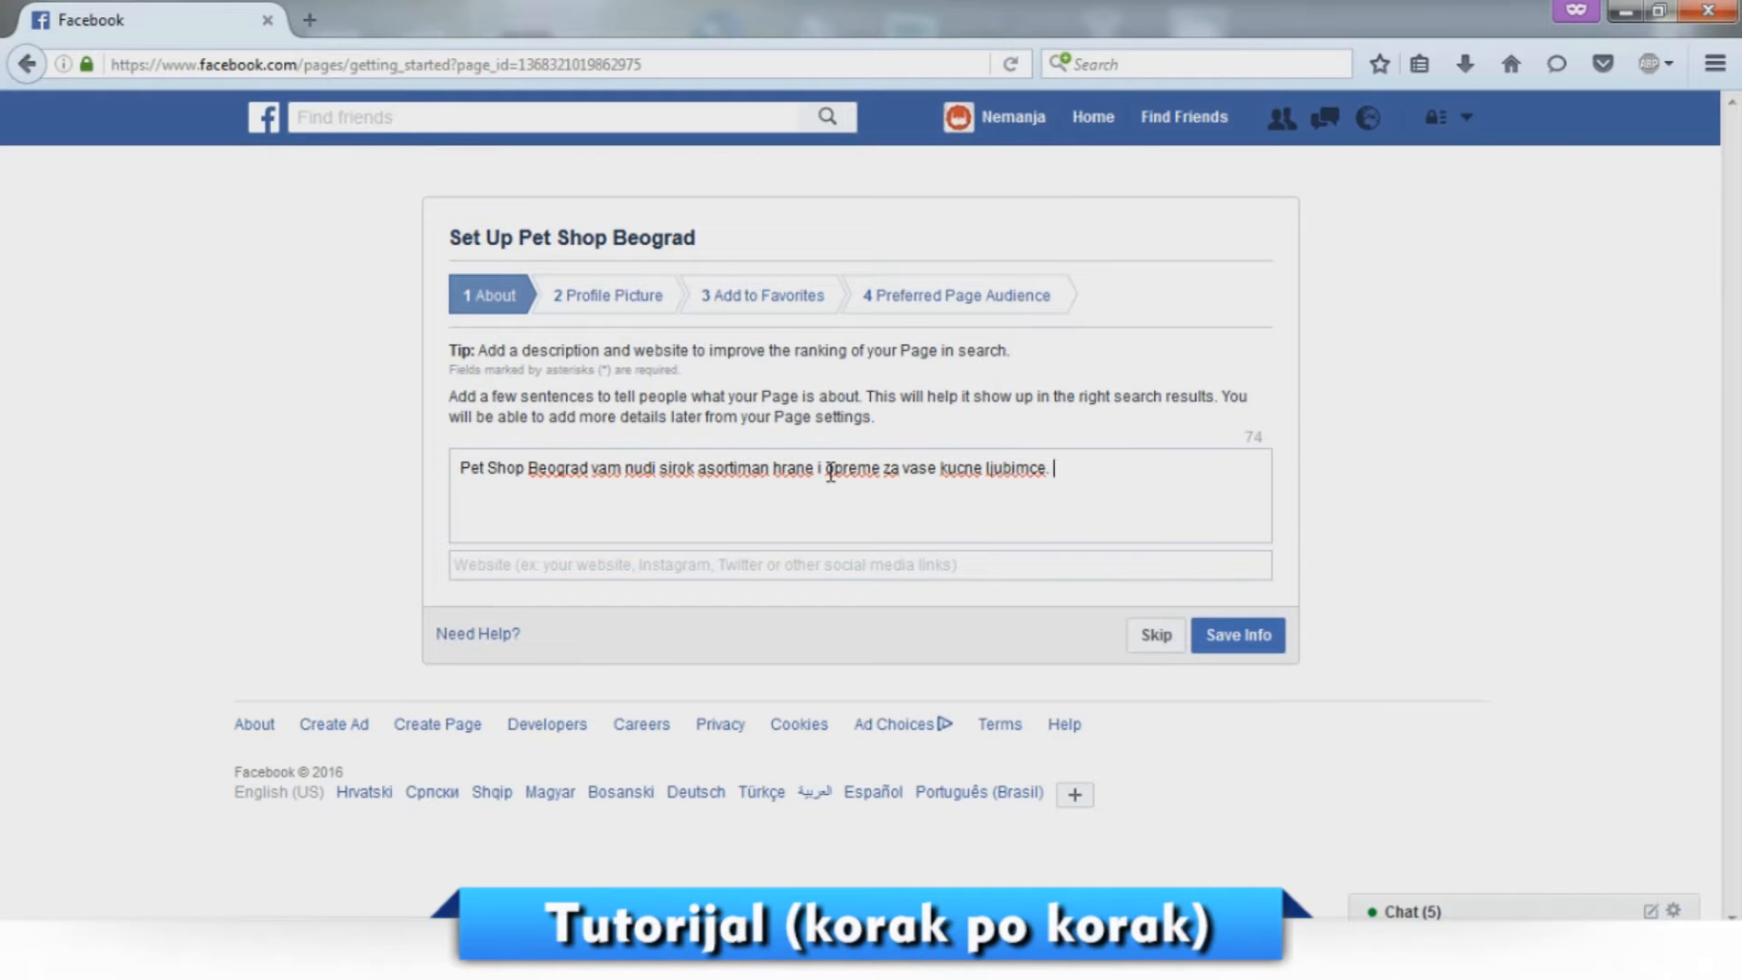
click(798, 566)
text(www.pet)
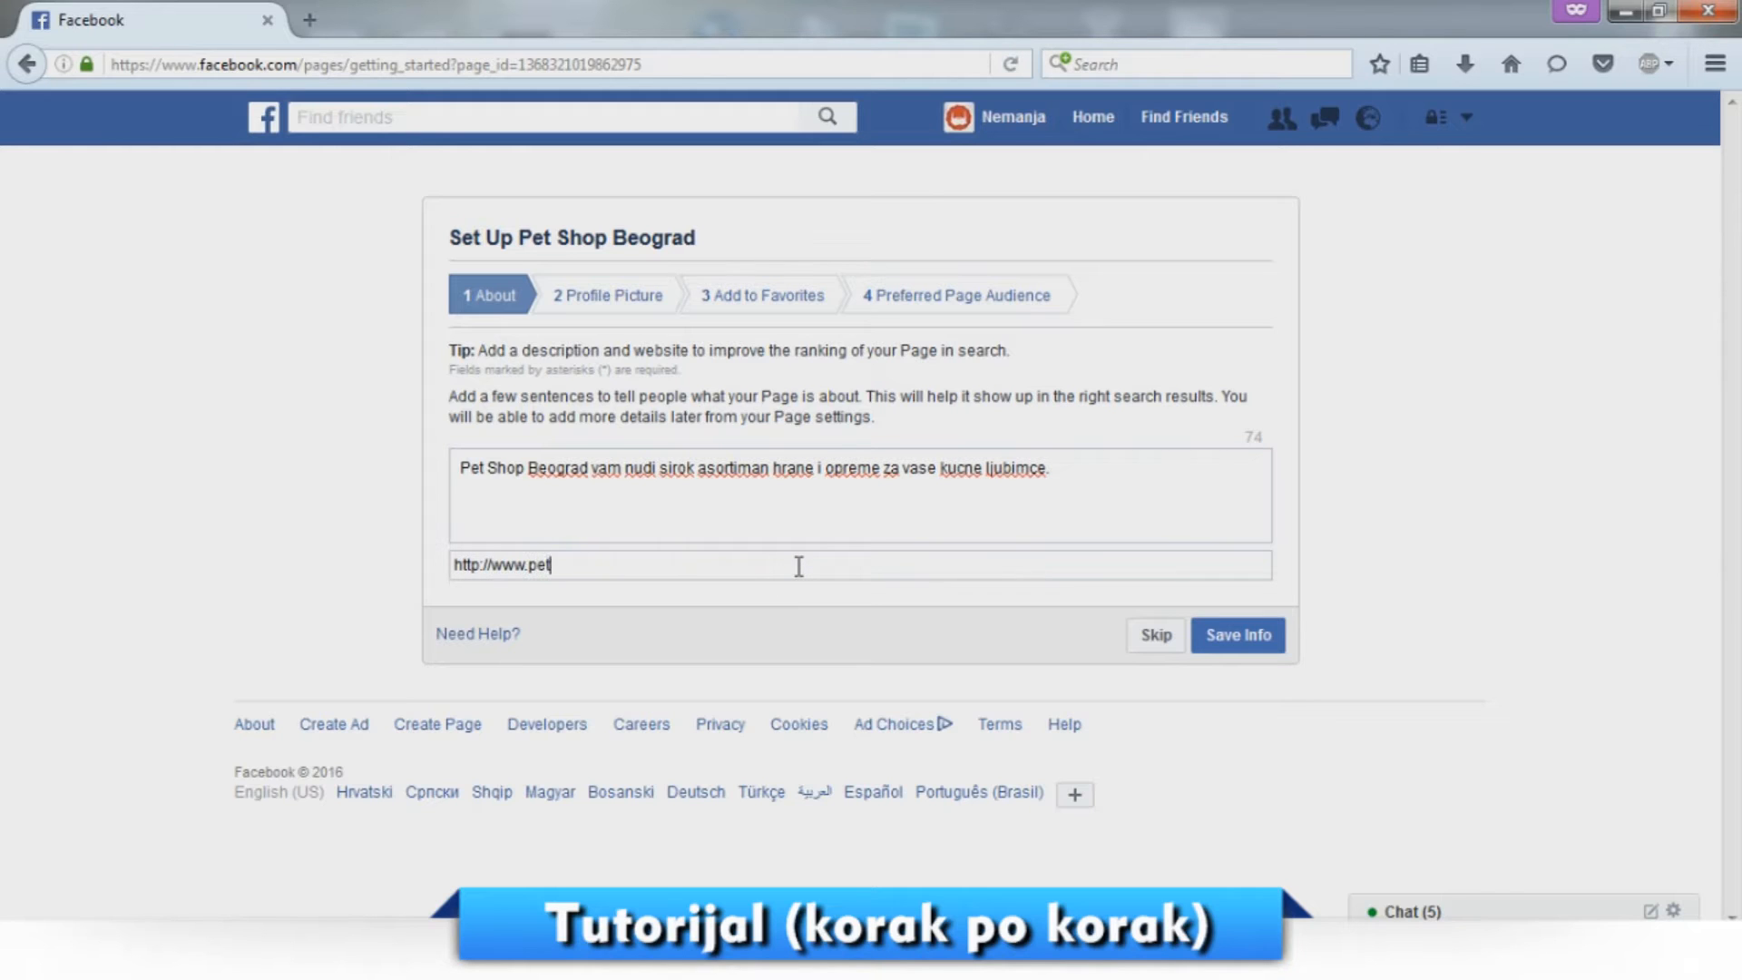
text(shopbeograd.com)
click(1228, 654)
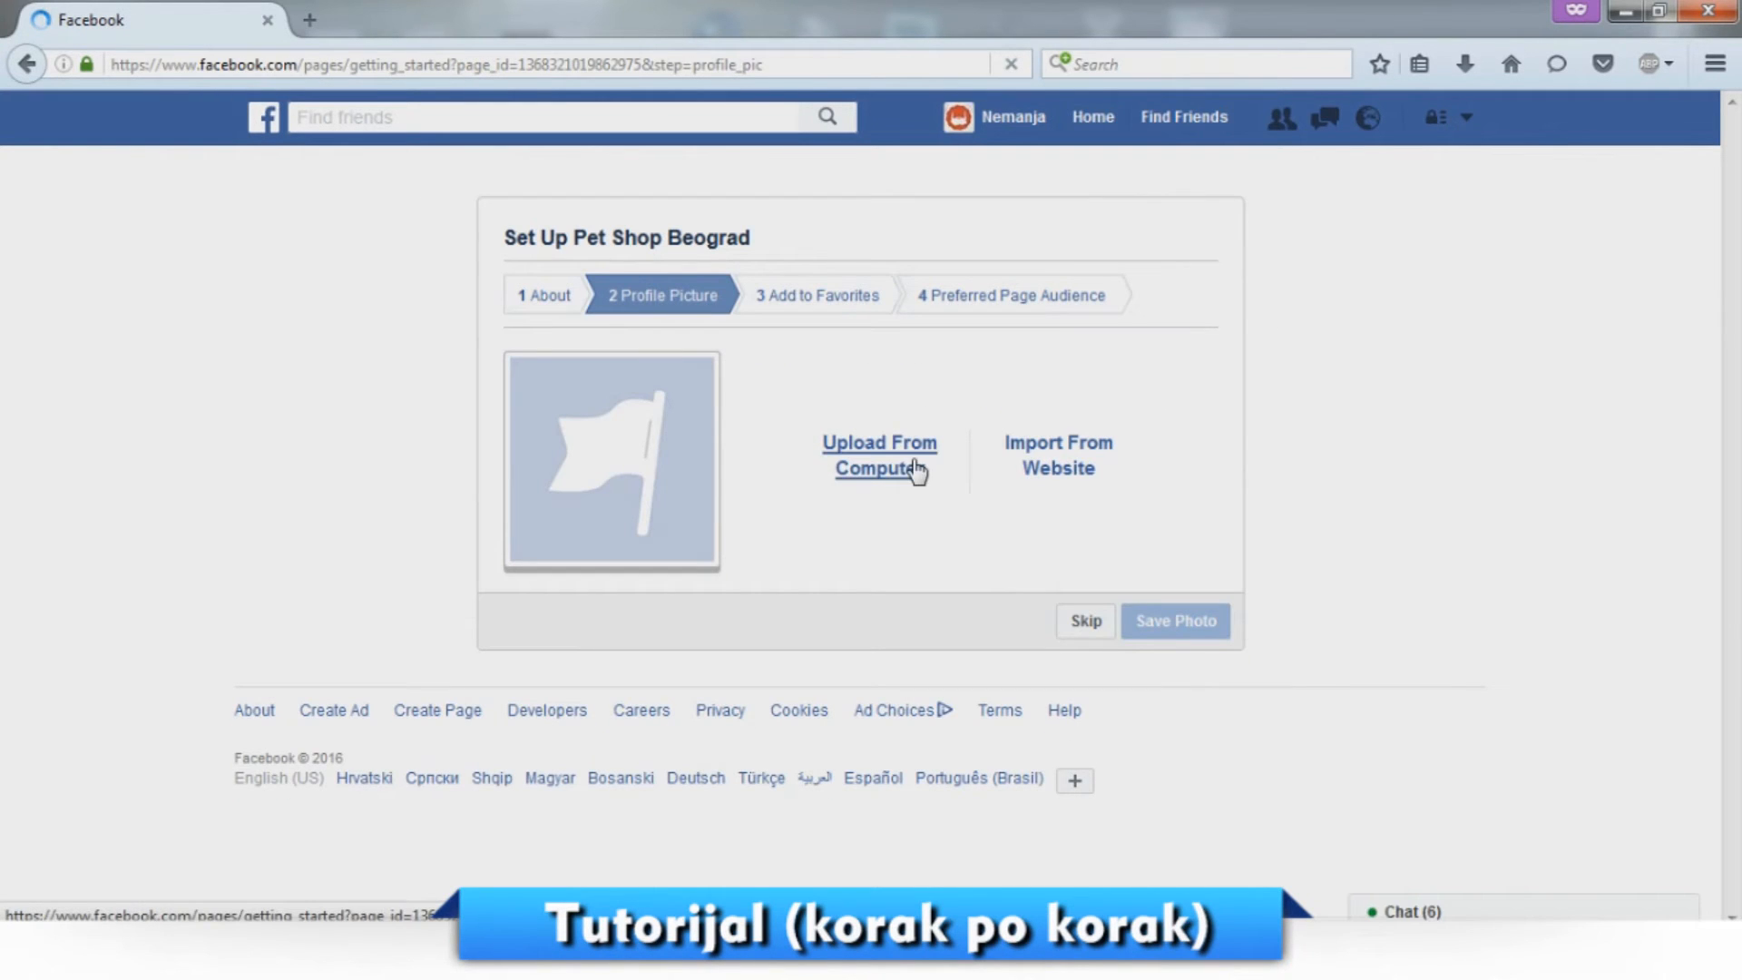
Search Google Images for "petshop" in a new browser tab and dismiss the homepage suggestion.
click(310, 20)
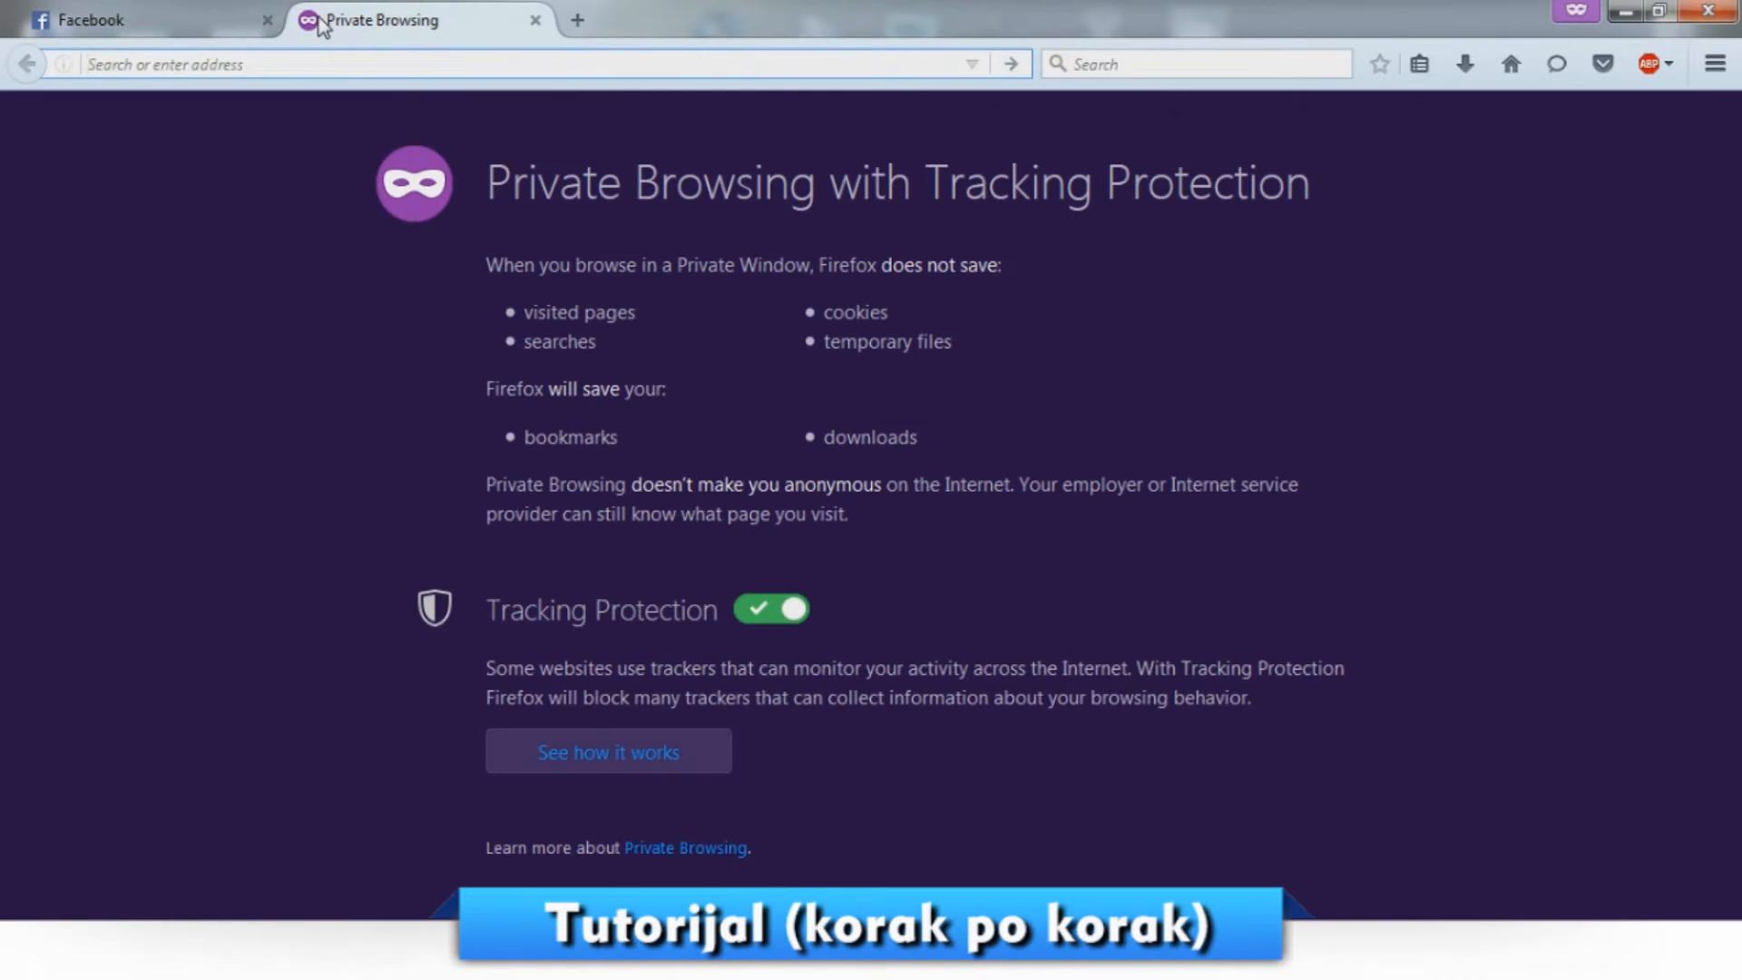
text(petshop)
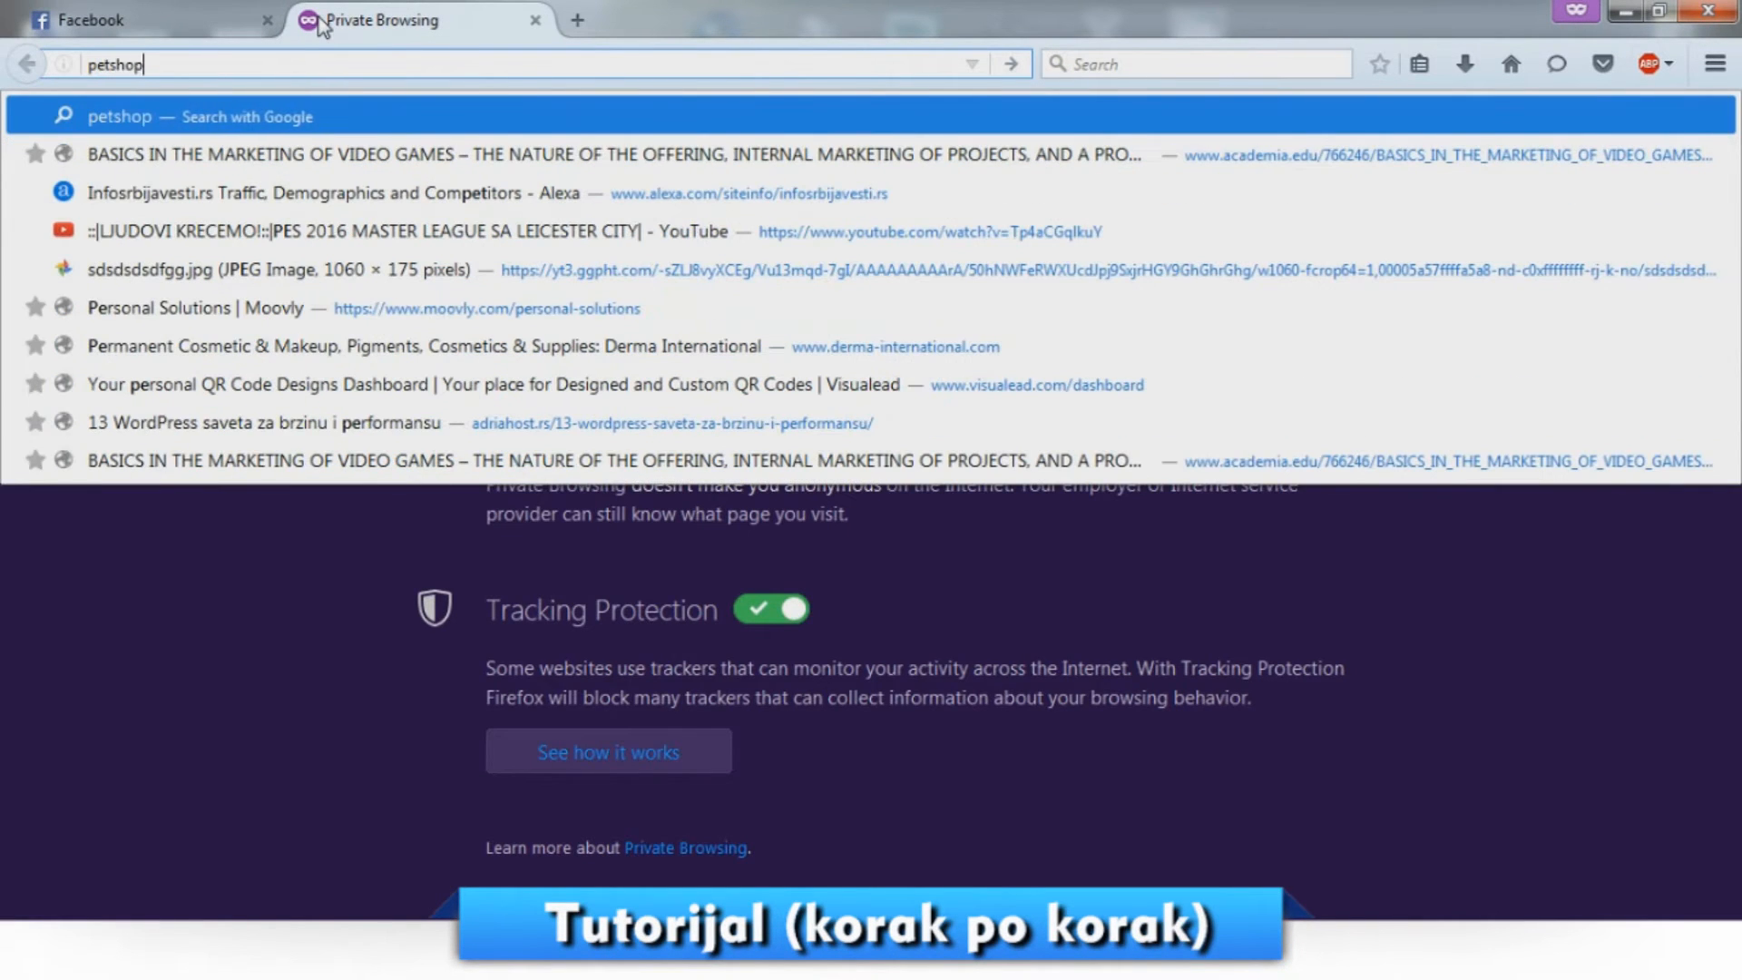
key(Return)
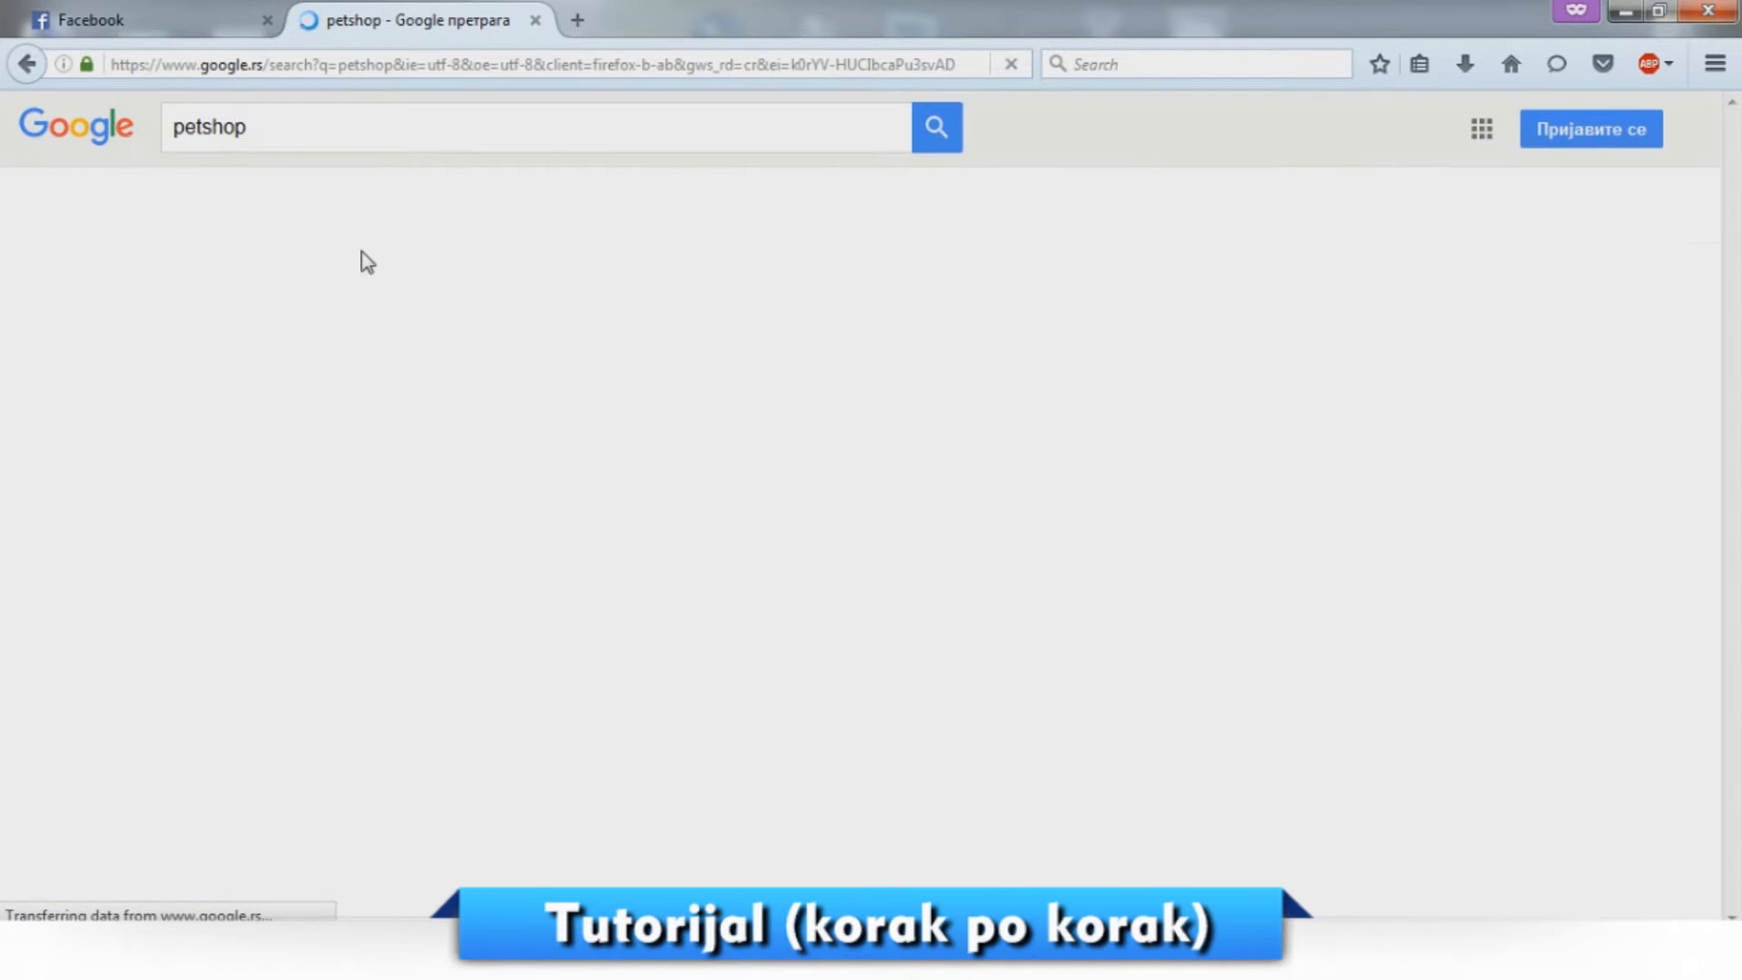
click(272, 209)
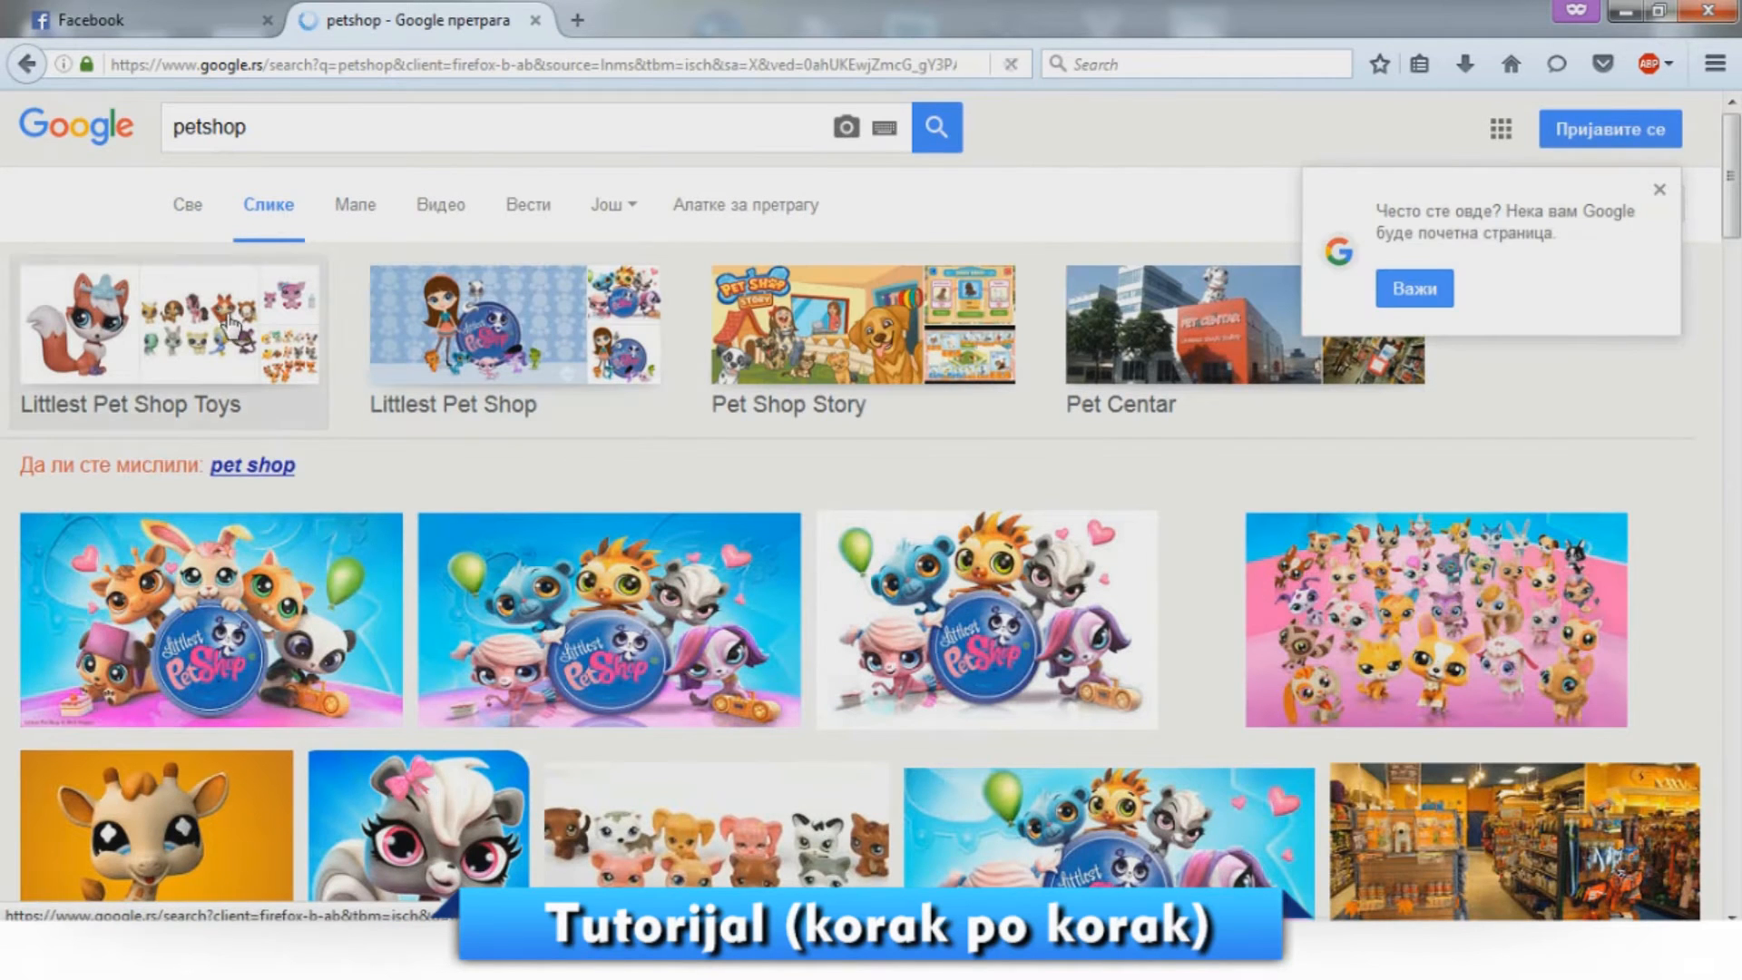
click(1659, 189)
Find the orange round Pet Shop stamp logo among the image results and open its preview.
scroll(951, 451, down, 5)
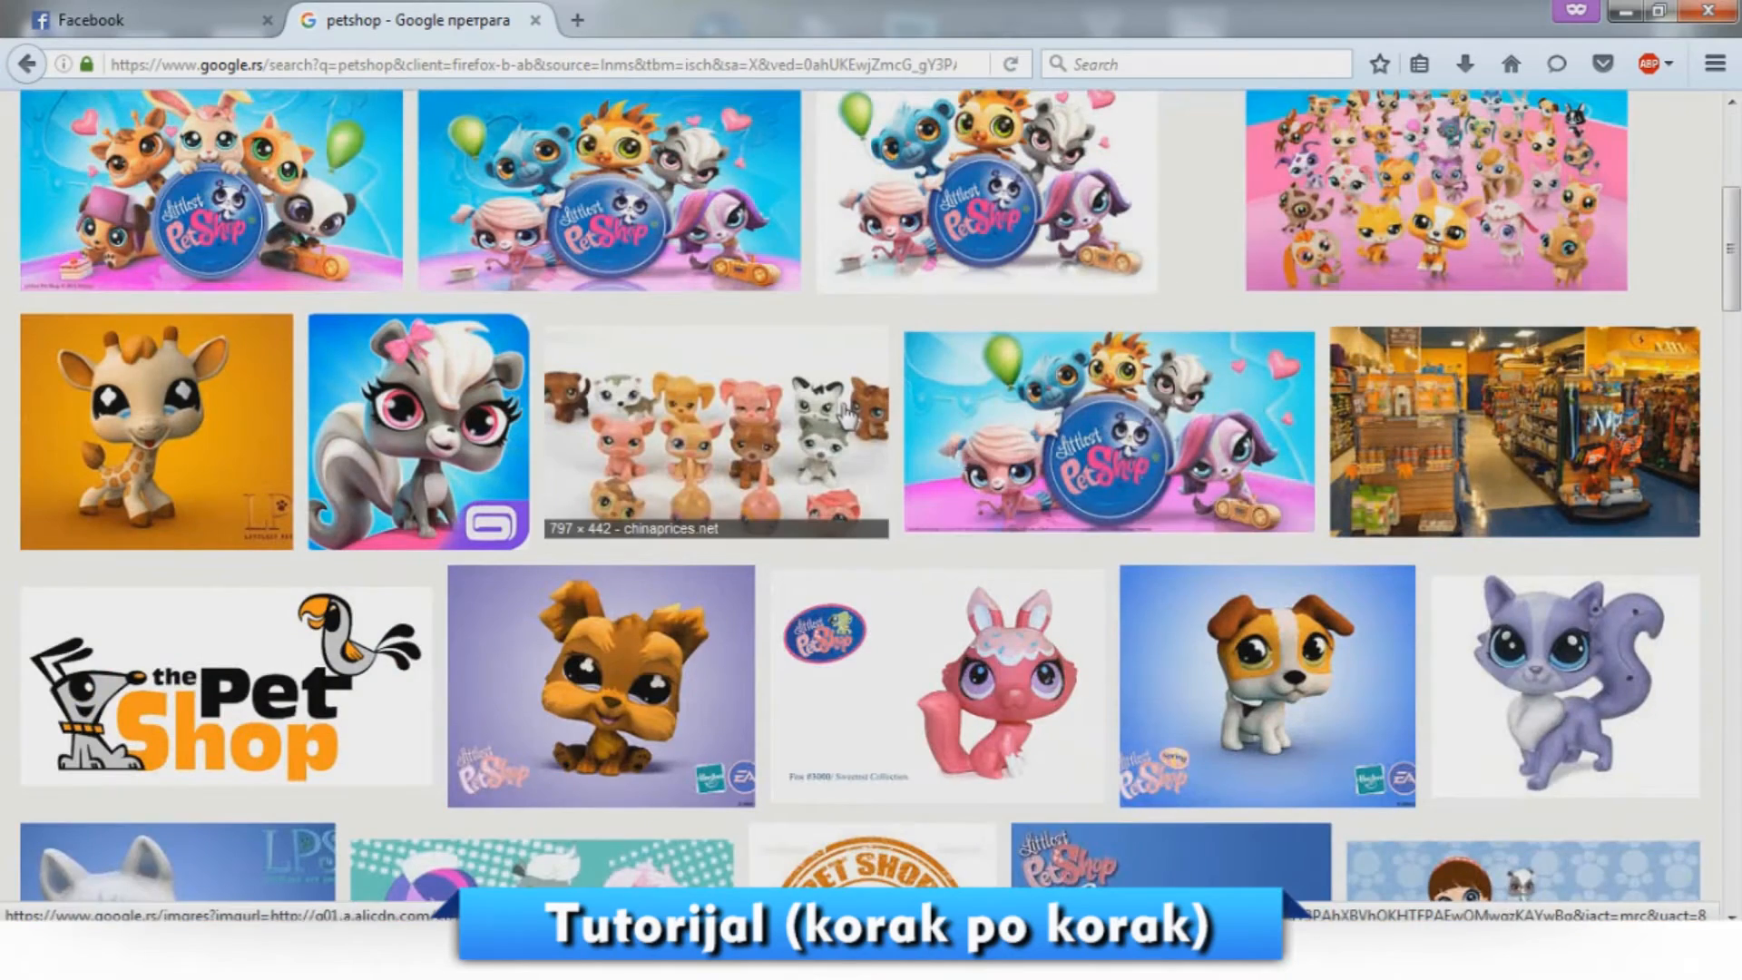
scroll(786, 383, down, 3)
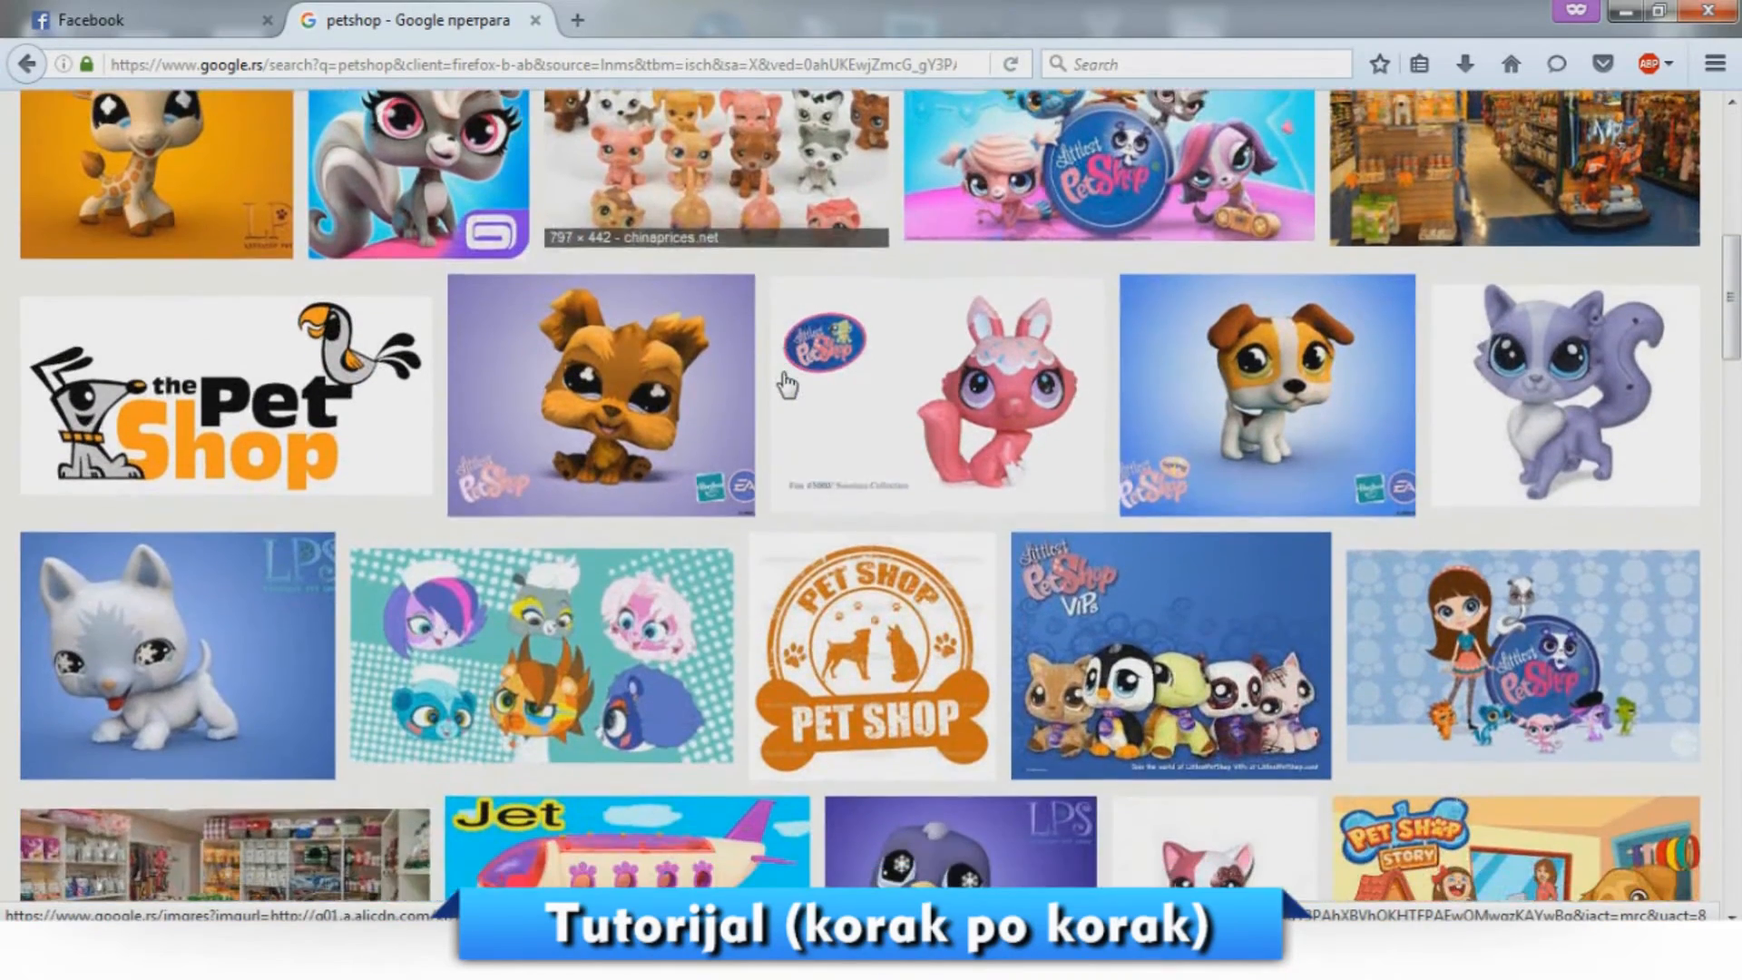
click(835, 606)
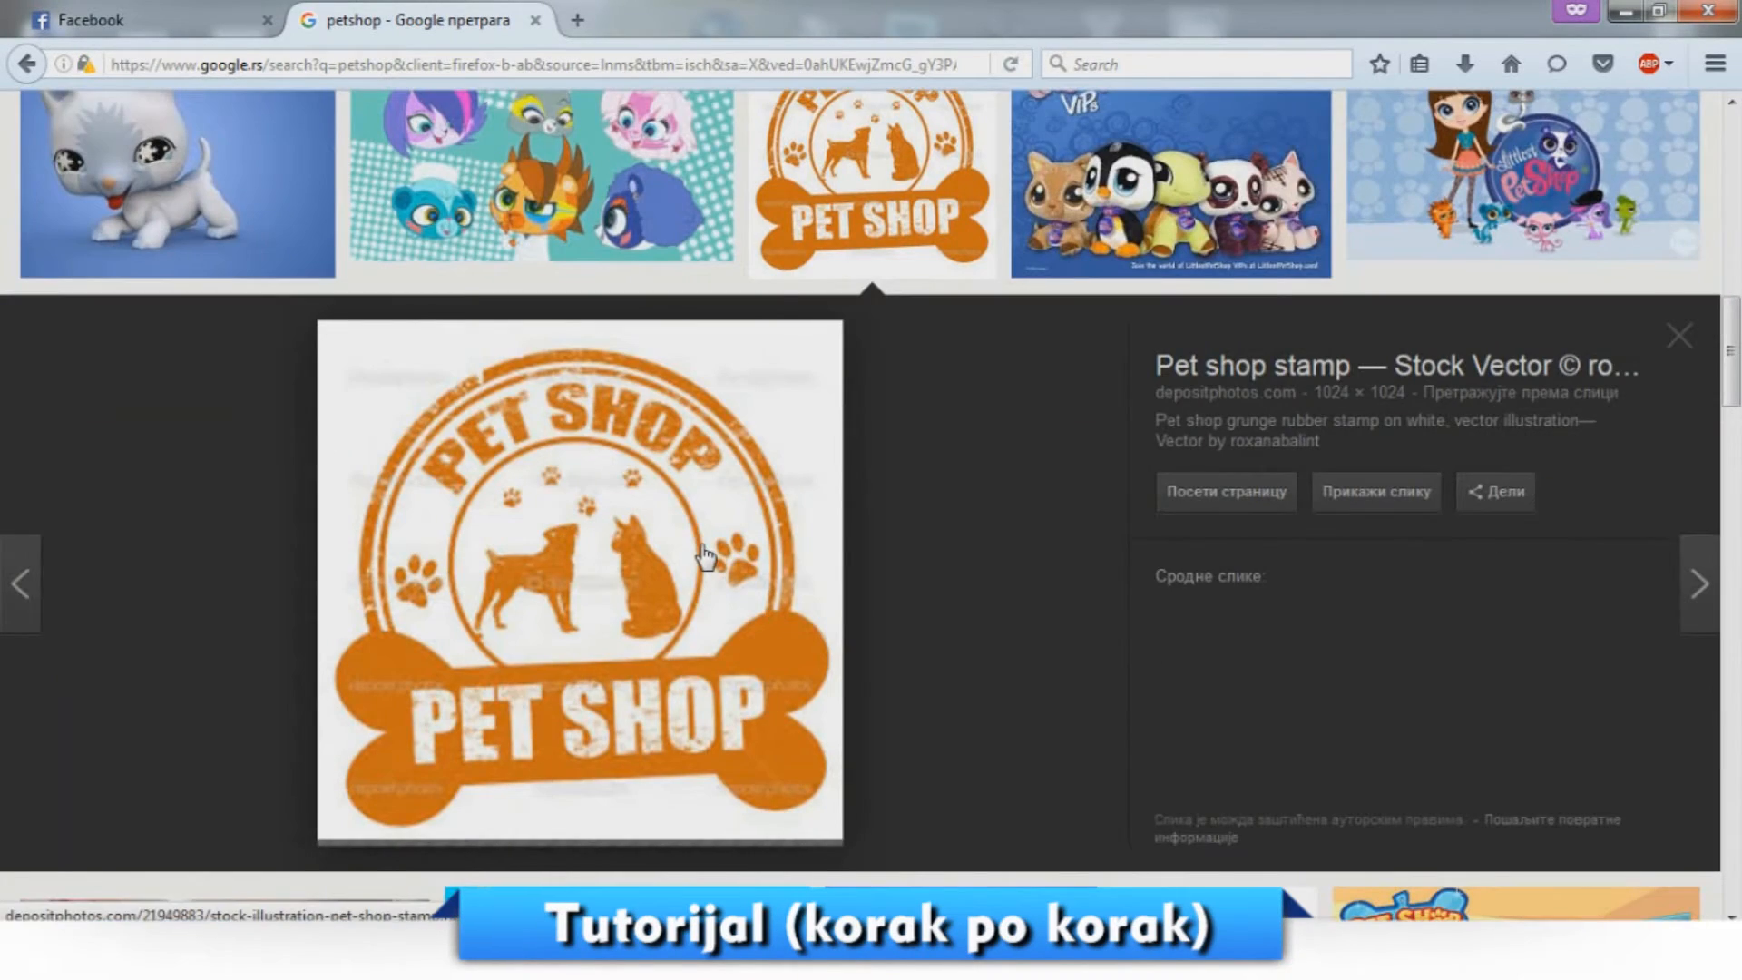
Change the image search to "pet shop" and look through the results.
scroll(925, 504, up, 5)
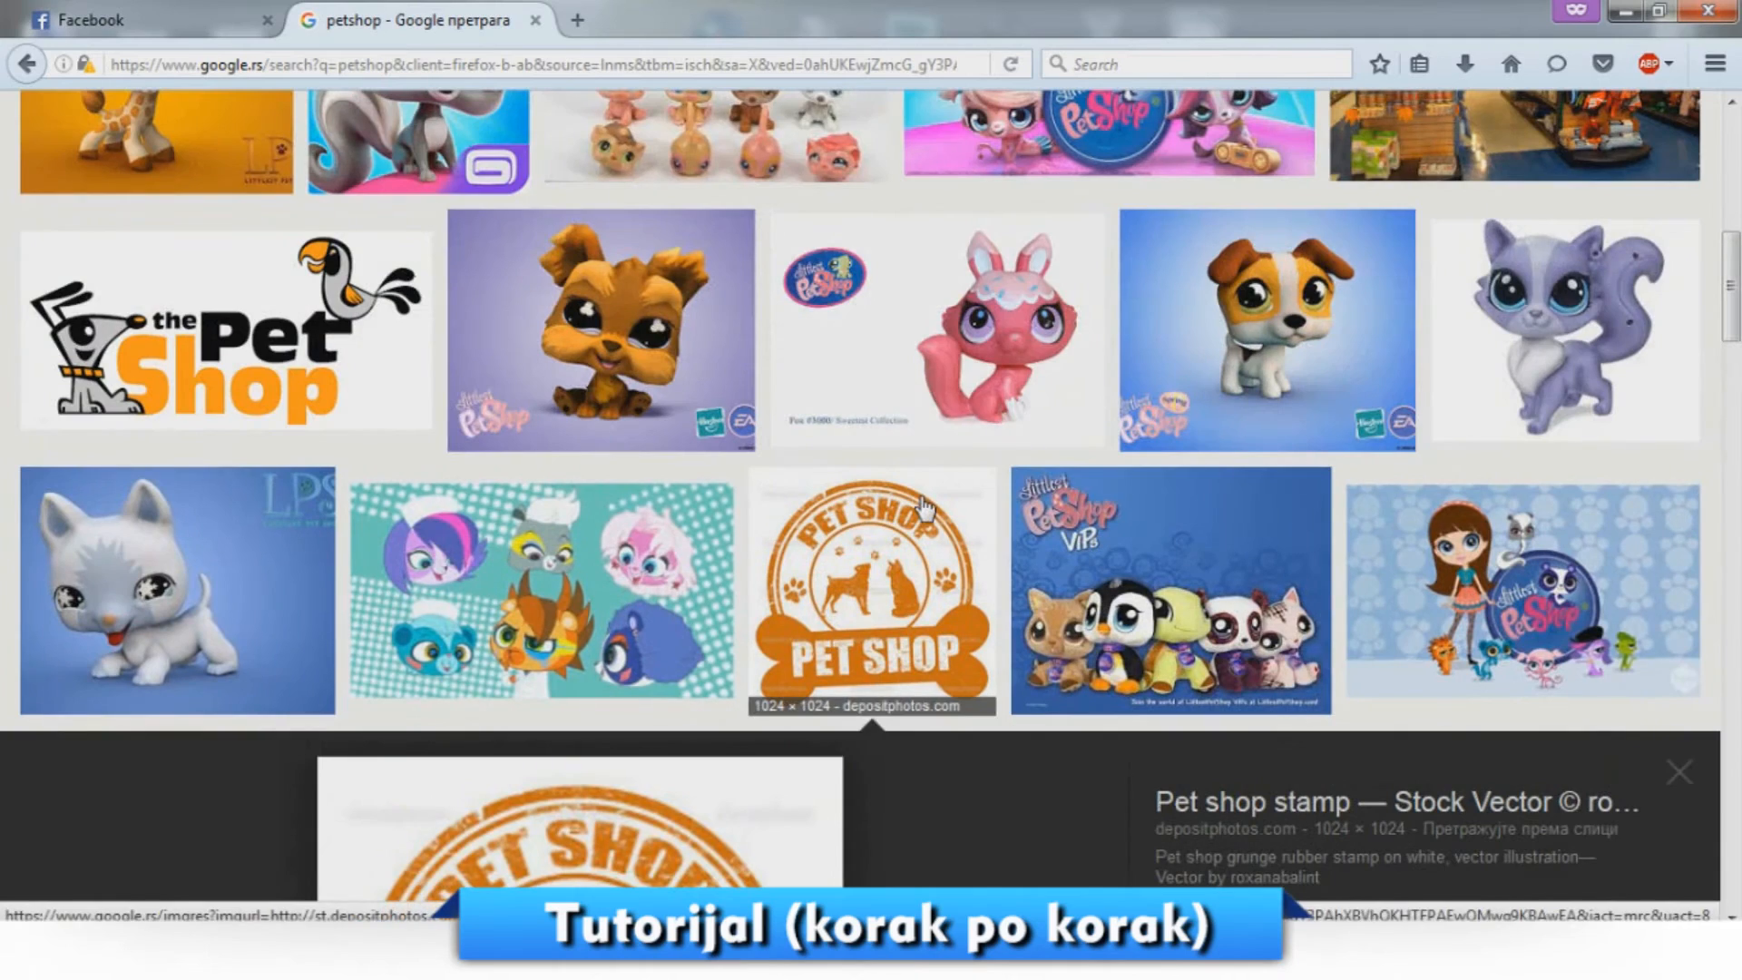
scroll(573, 397, up, 7)
scroll(573, 398, up, 1)
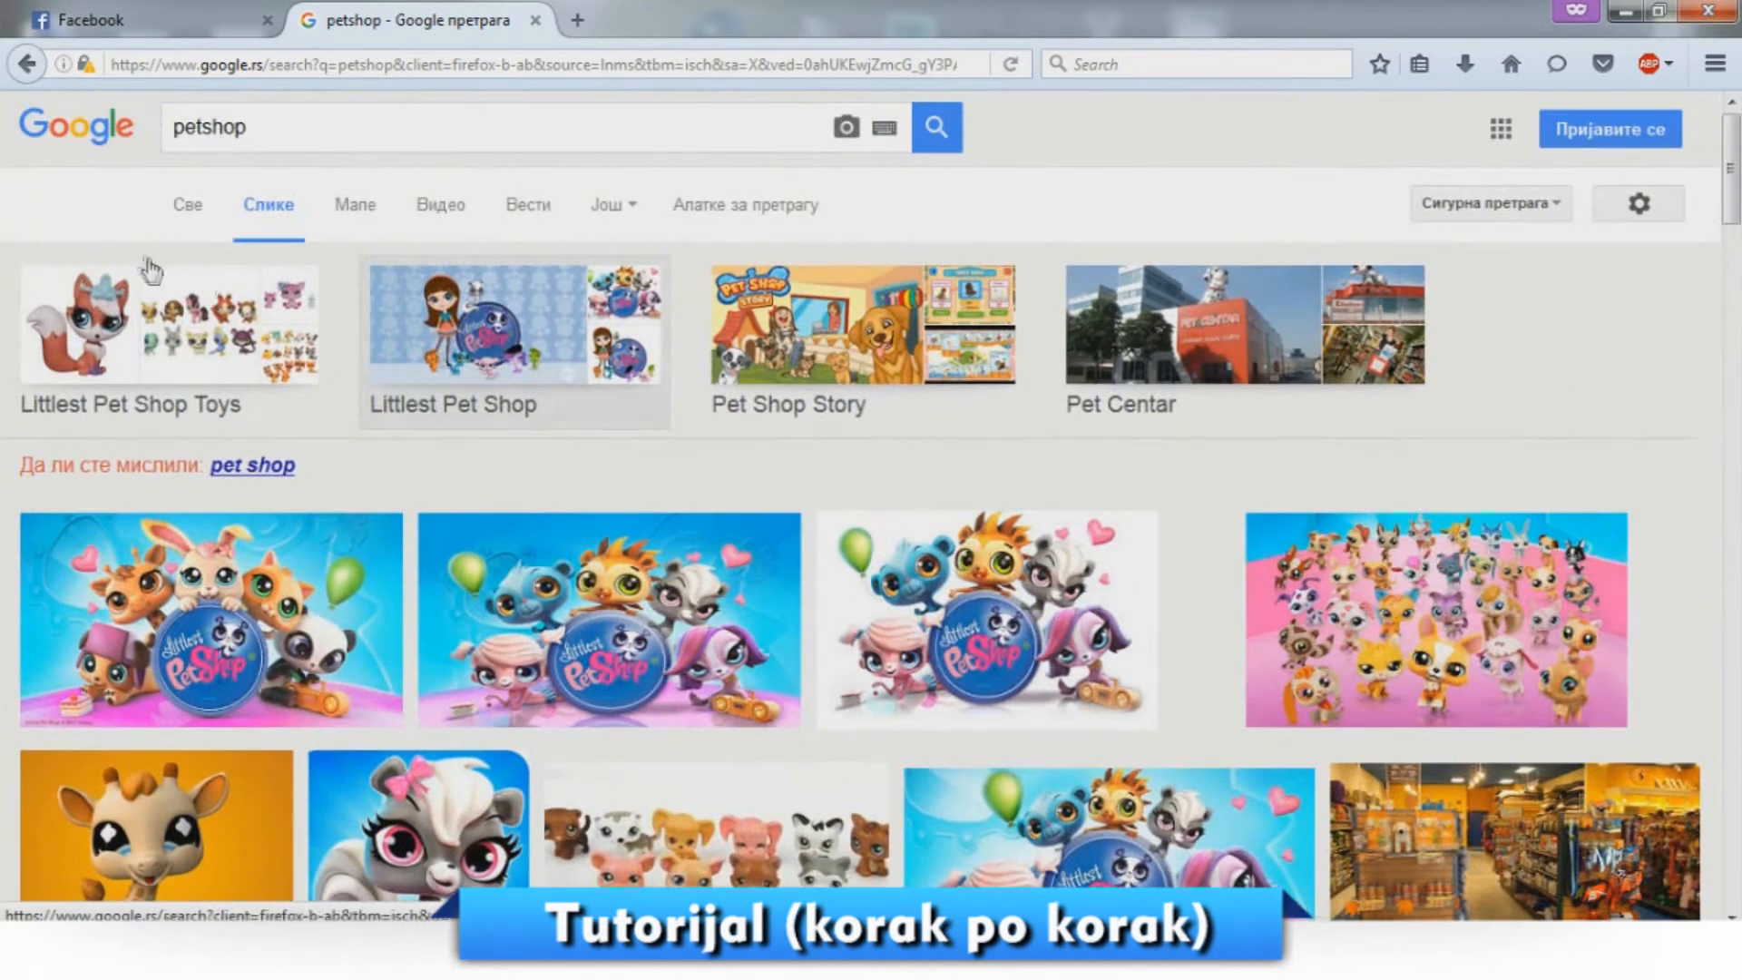
click(209, 126)
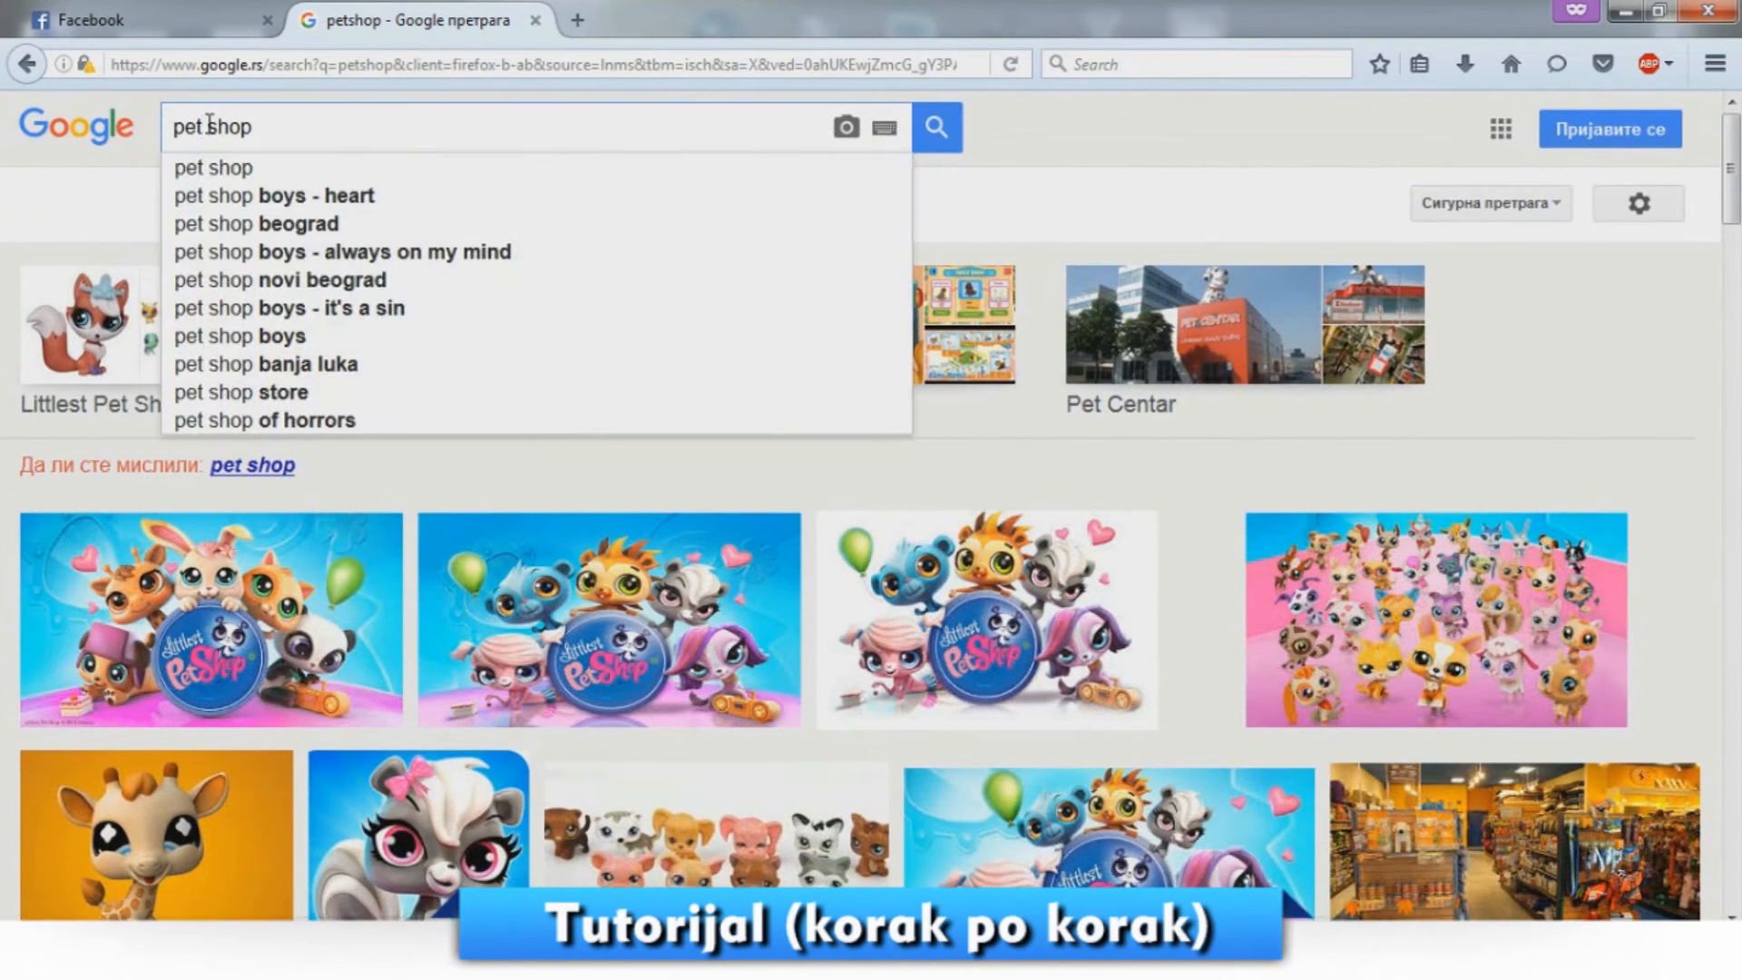
key(Return)
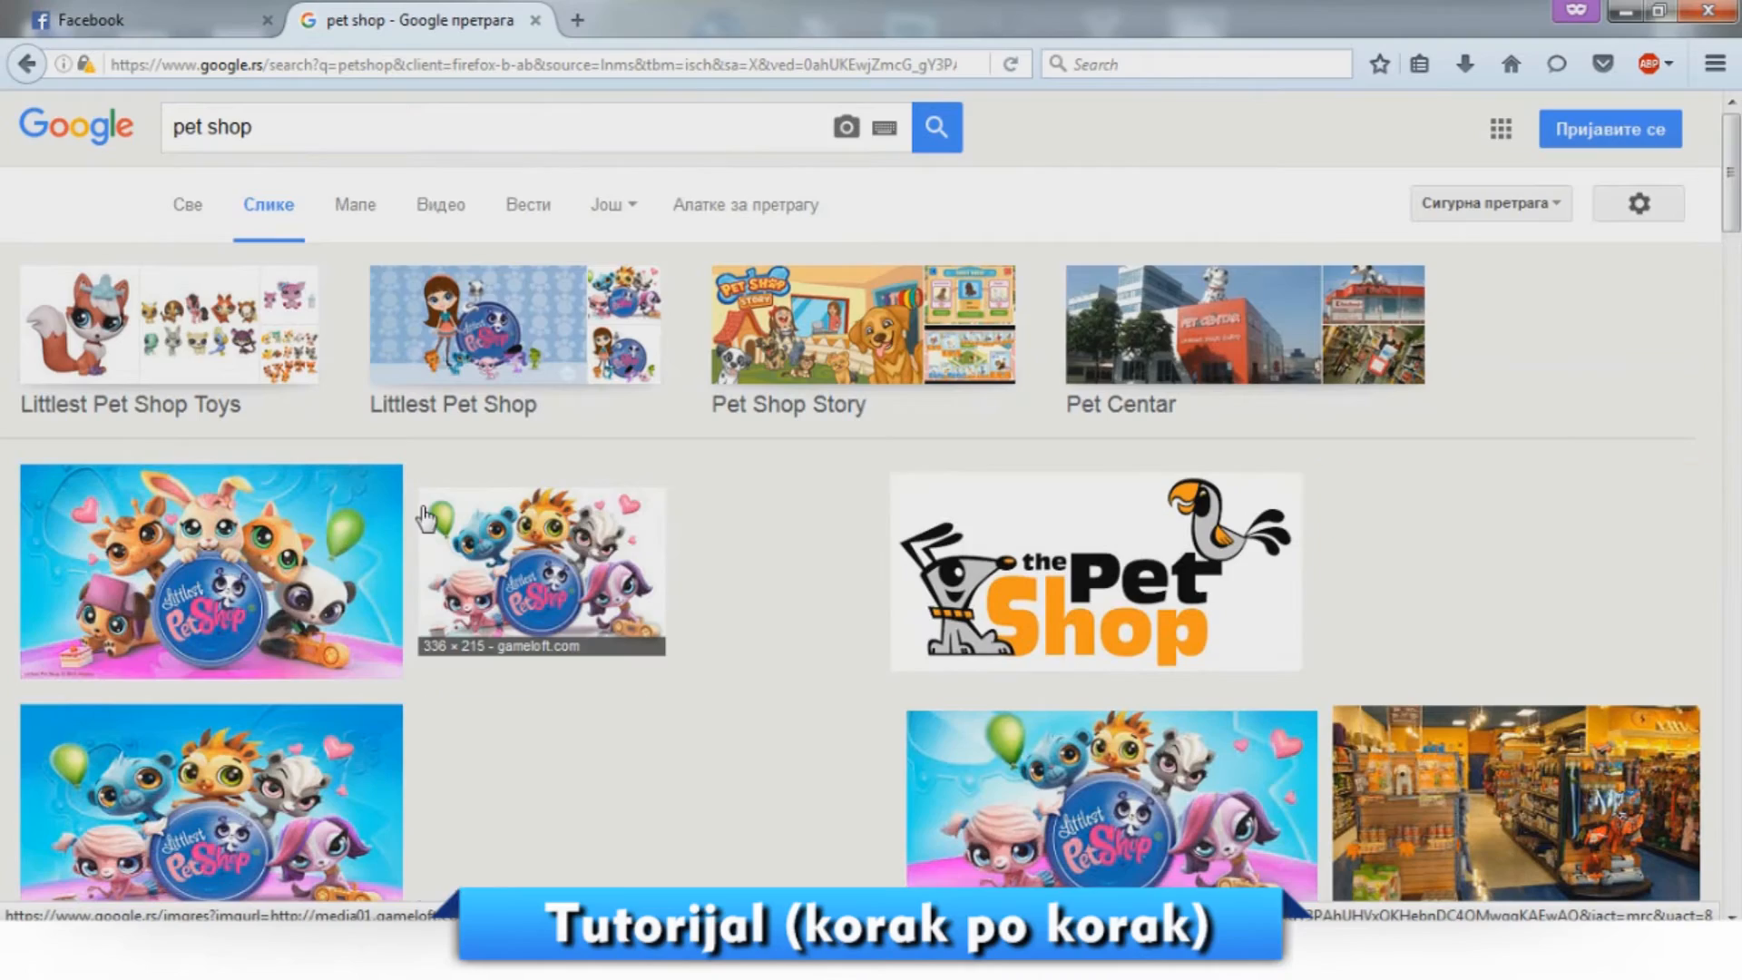
scroll(789, 562, down, 3)
scroll(788, 562, down, 3)
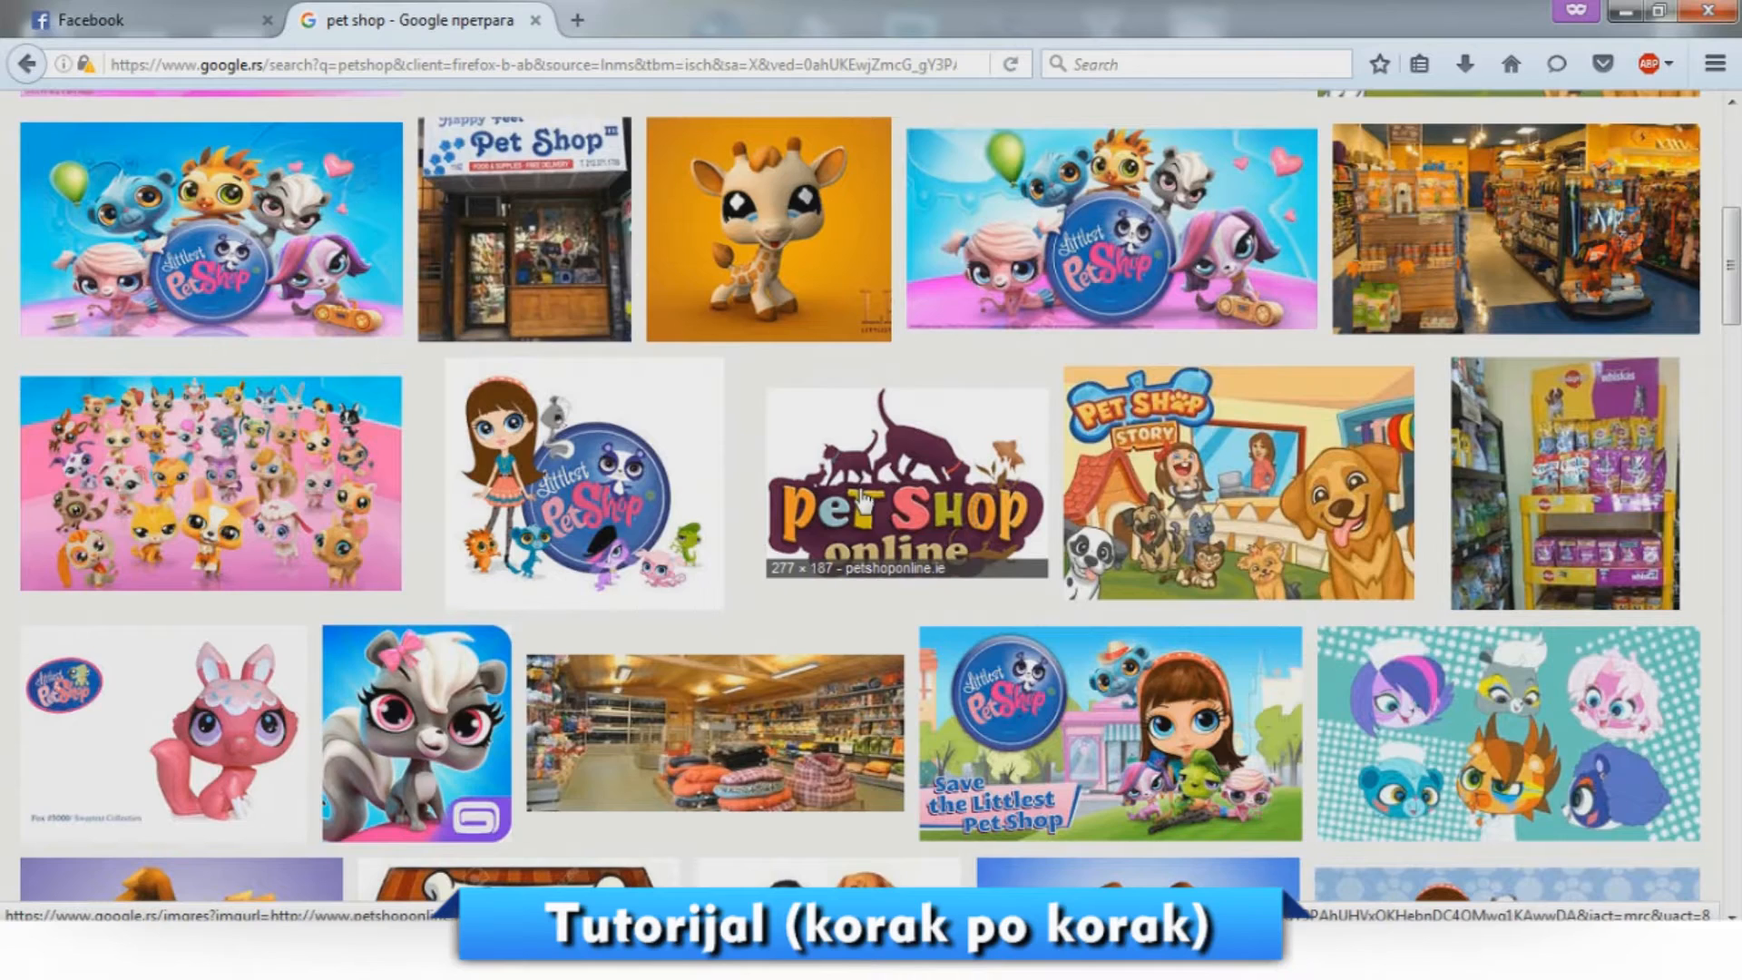
Replace the image search with "pet wallpaper".
scroll(861, 502, up, 6)
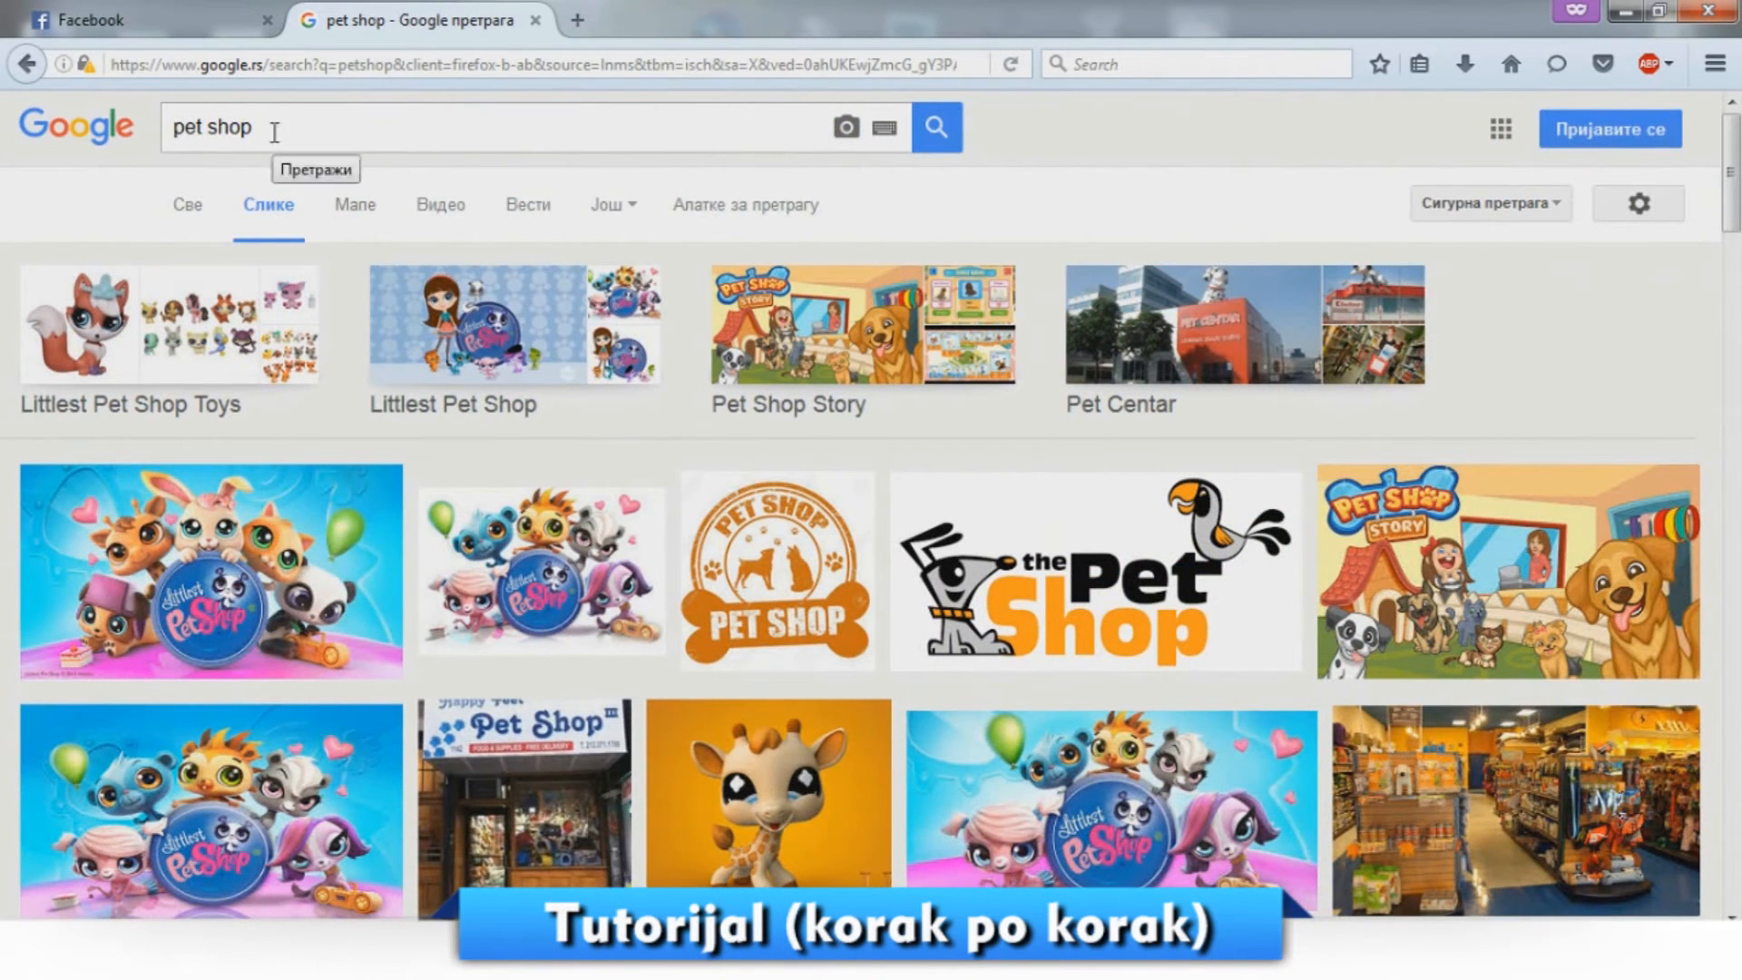
drag(280, 139, 167, 127)
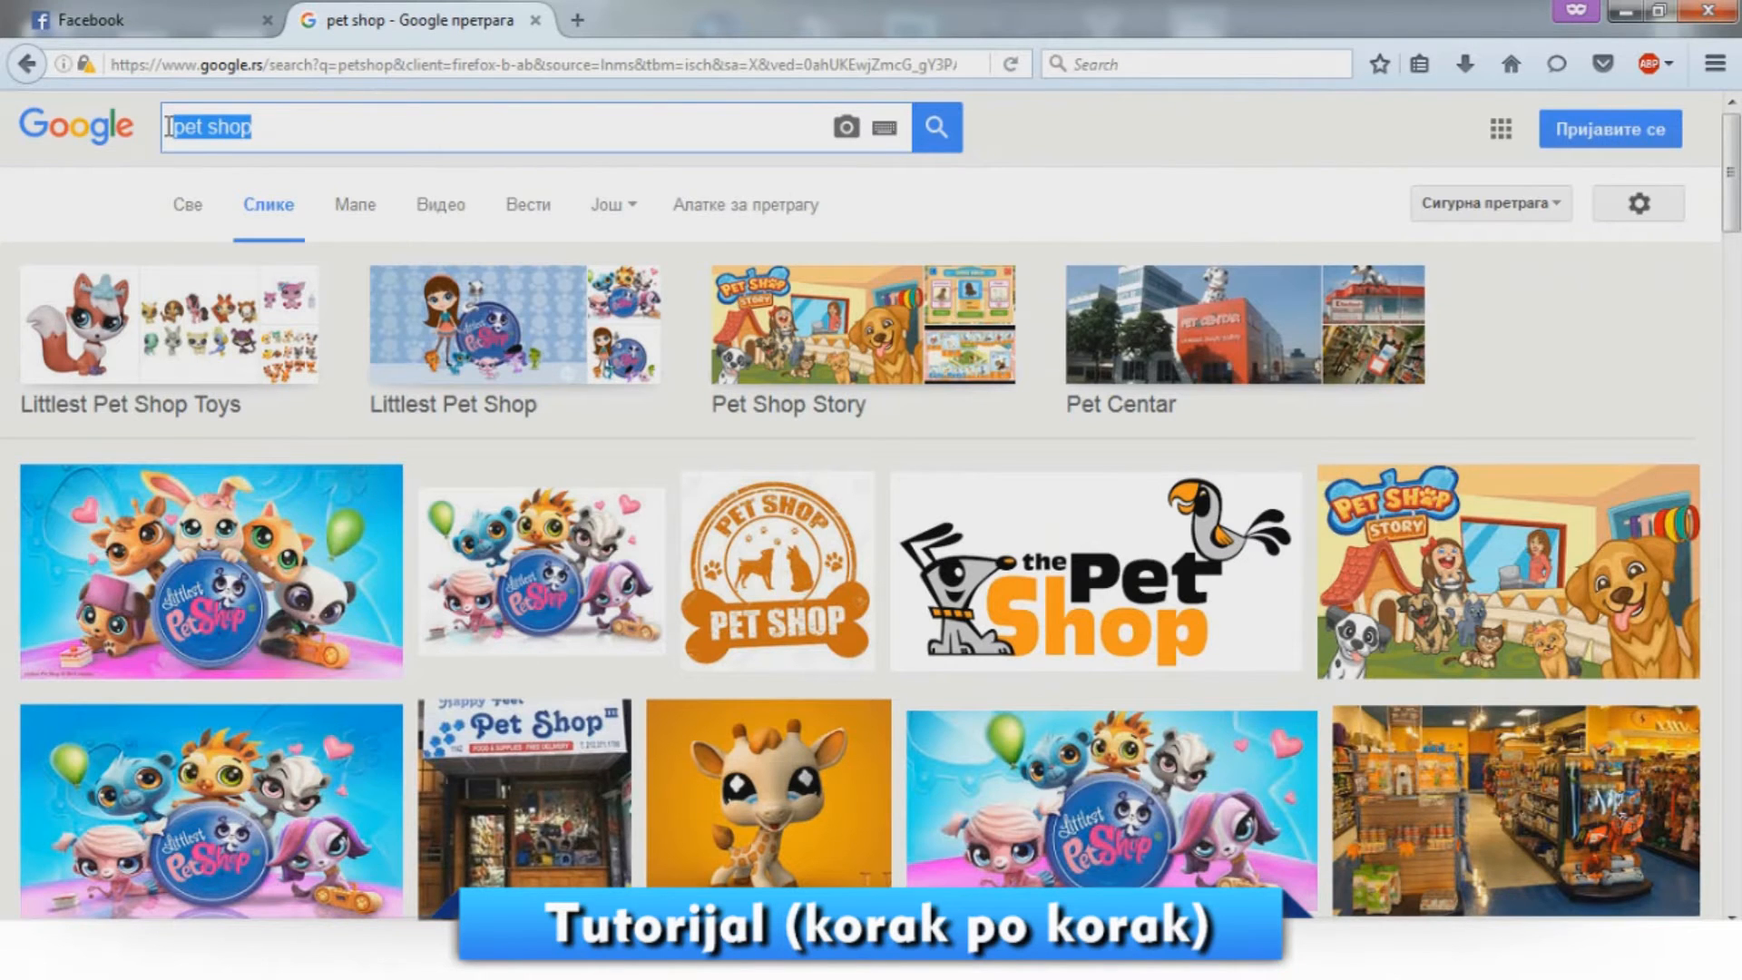
text(pet w)
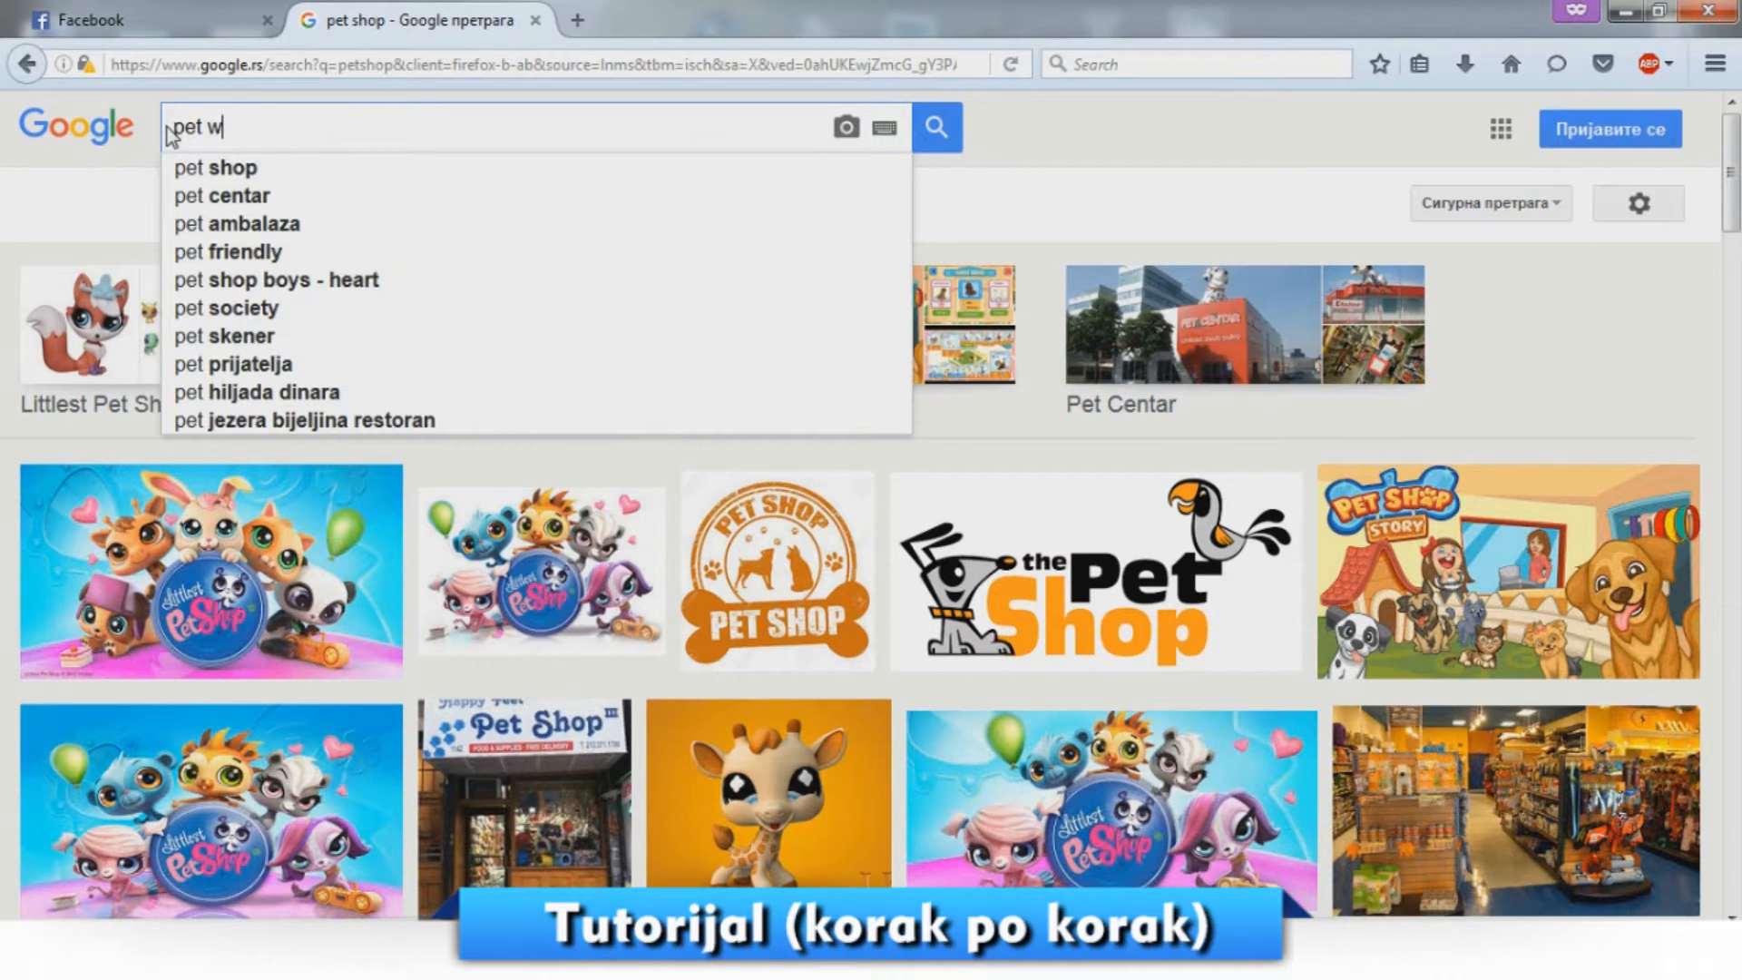
text(allp)
key(Down)
key(Return)
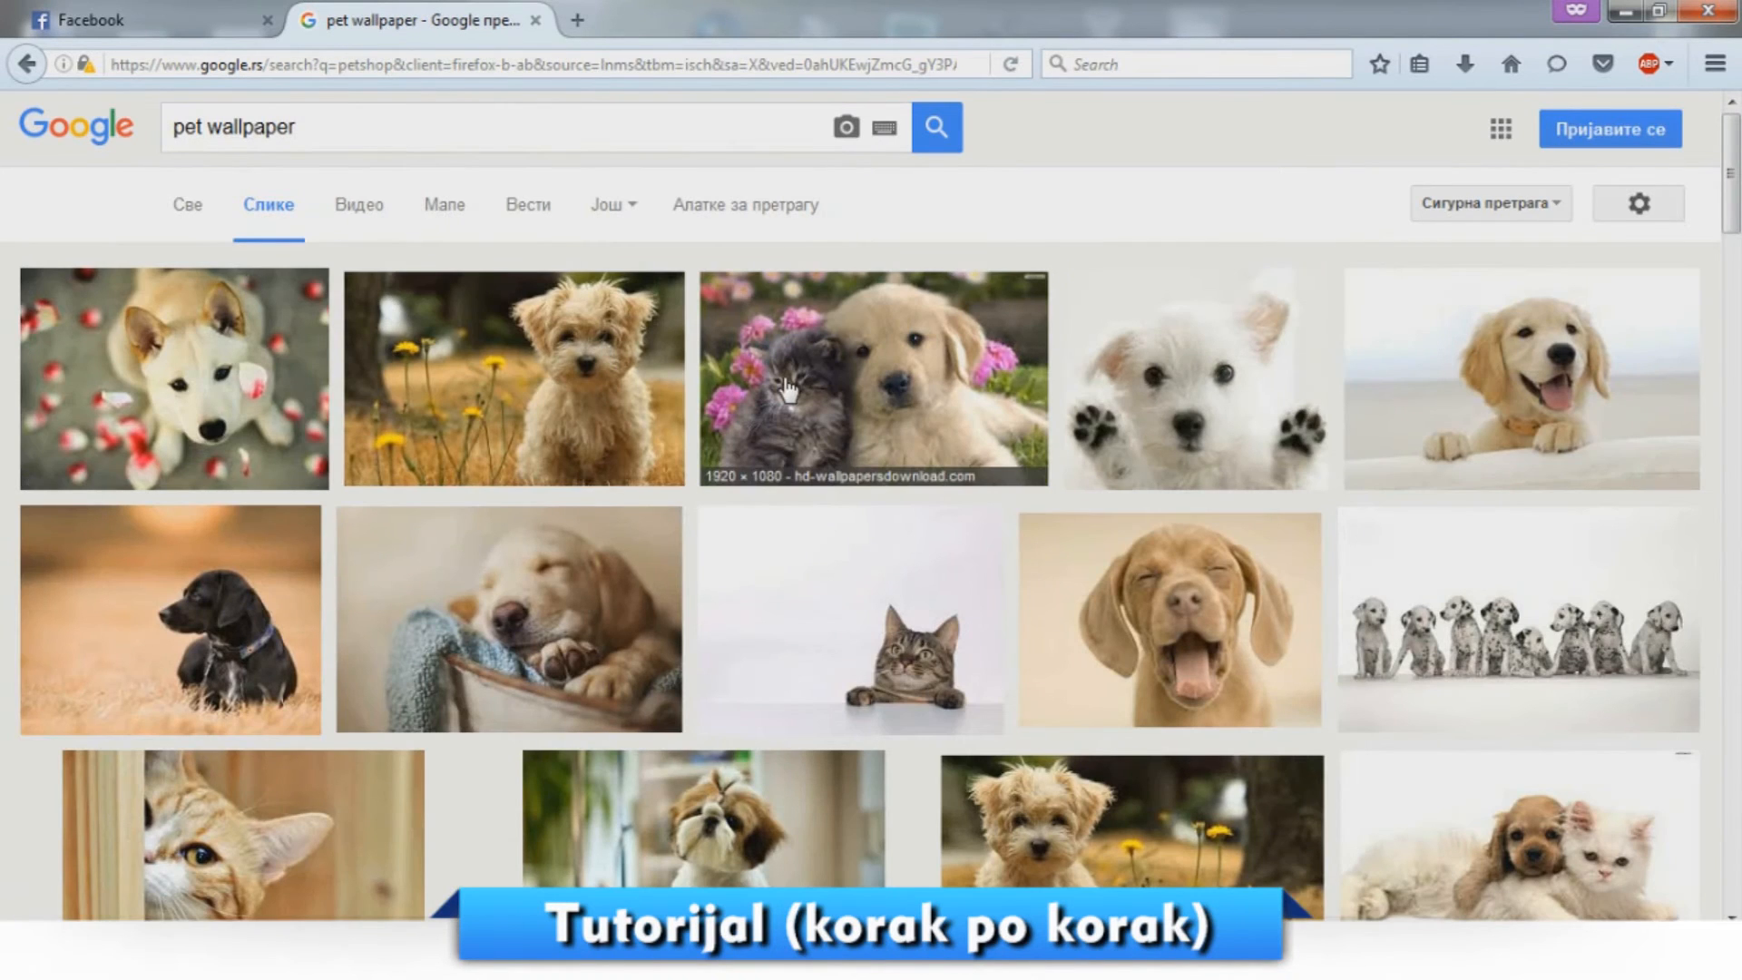
Look through the pet wallpaper image results for a suitable picture.
scroll(1098, 439, down, 3)
scroll(1098, 438, down, 5)
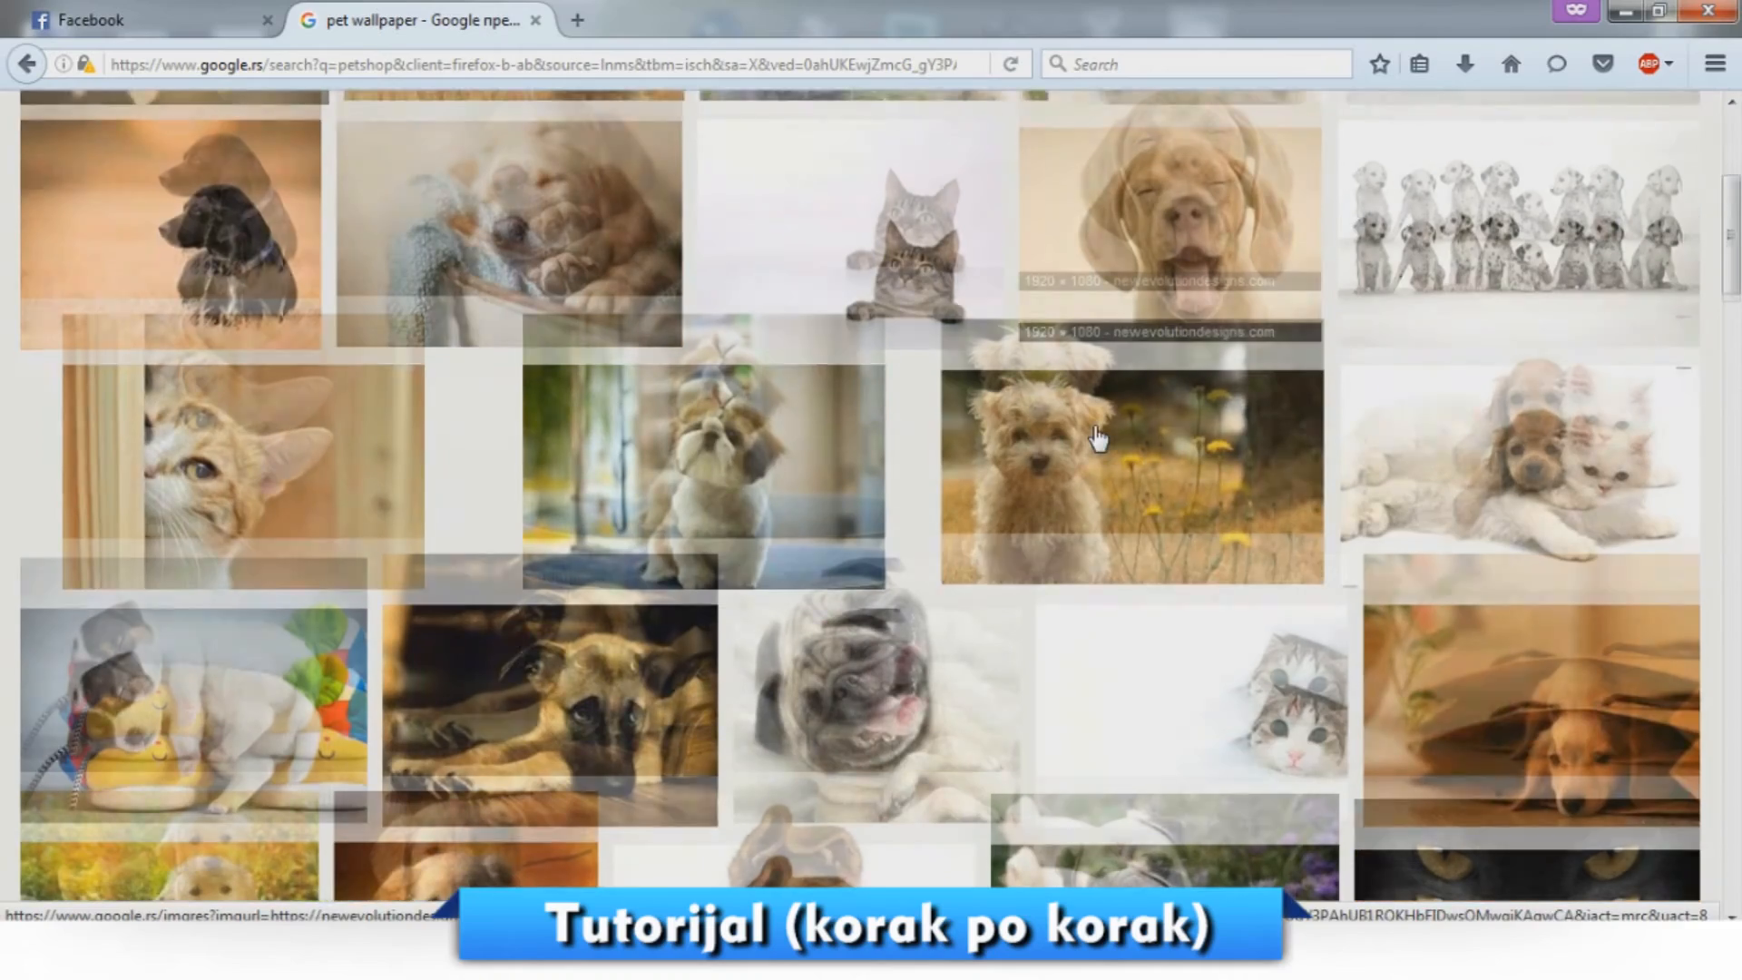
scroll(1097, 438, down, 5)
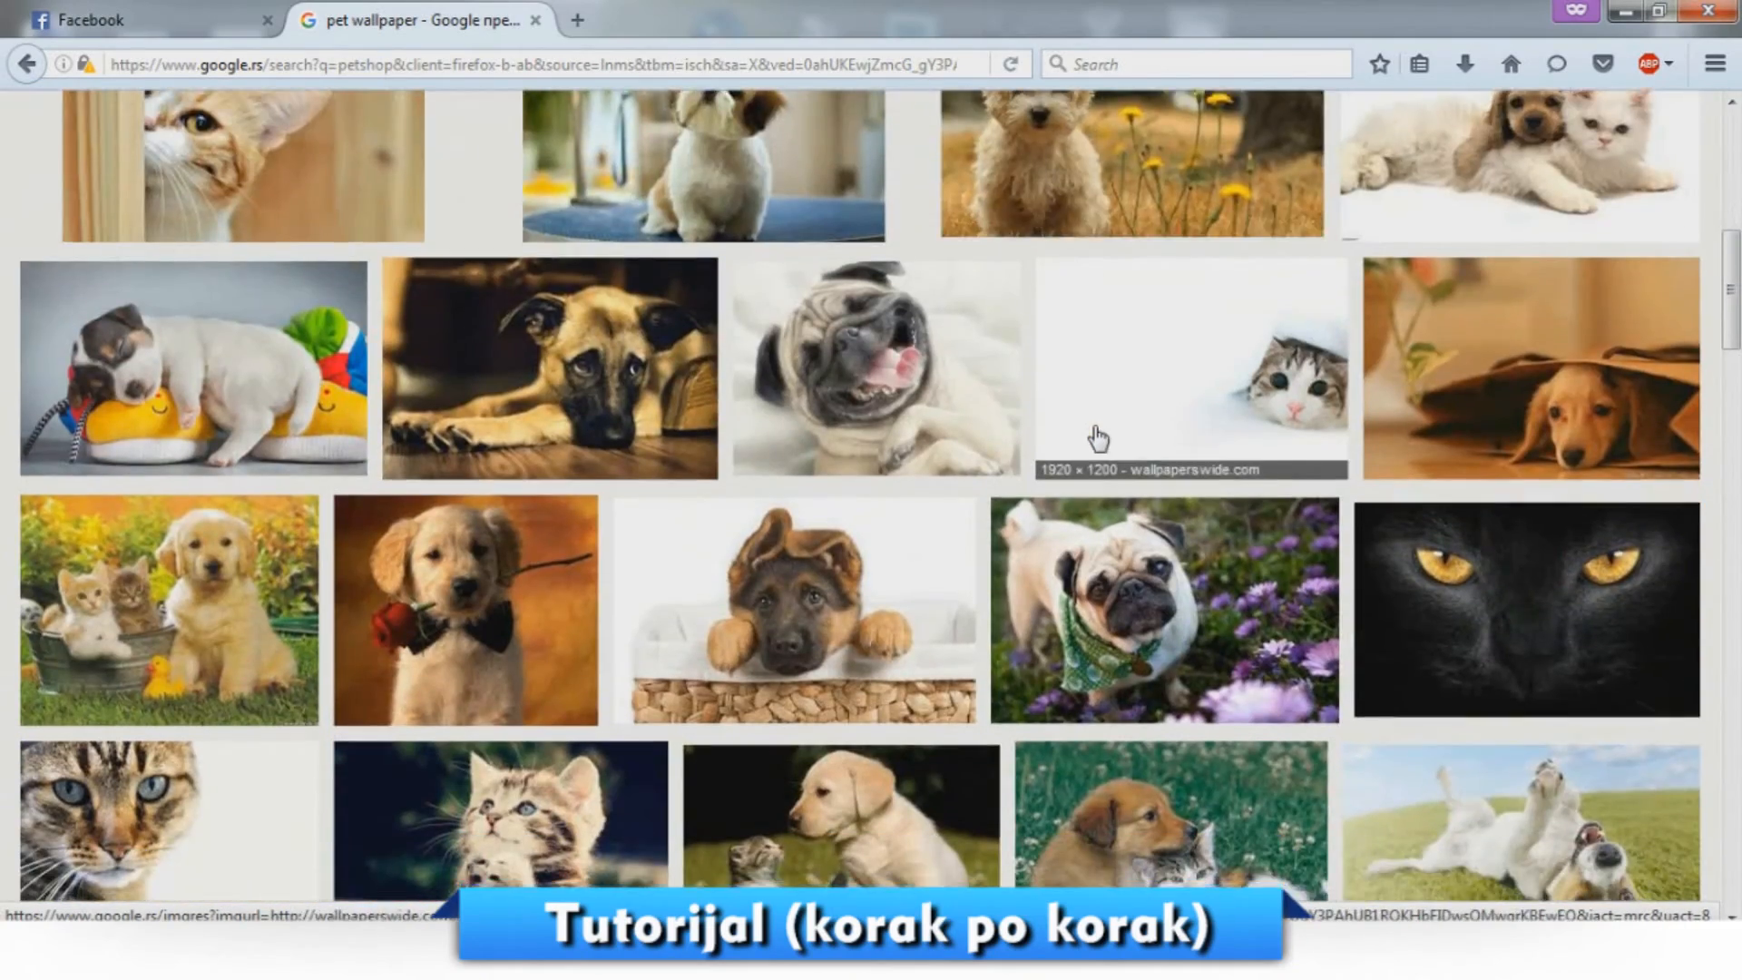
scroll(1098, 438, down, 6)
scroll(1094, 434, down, 4)
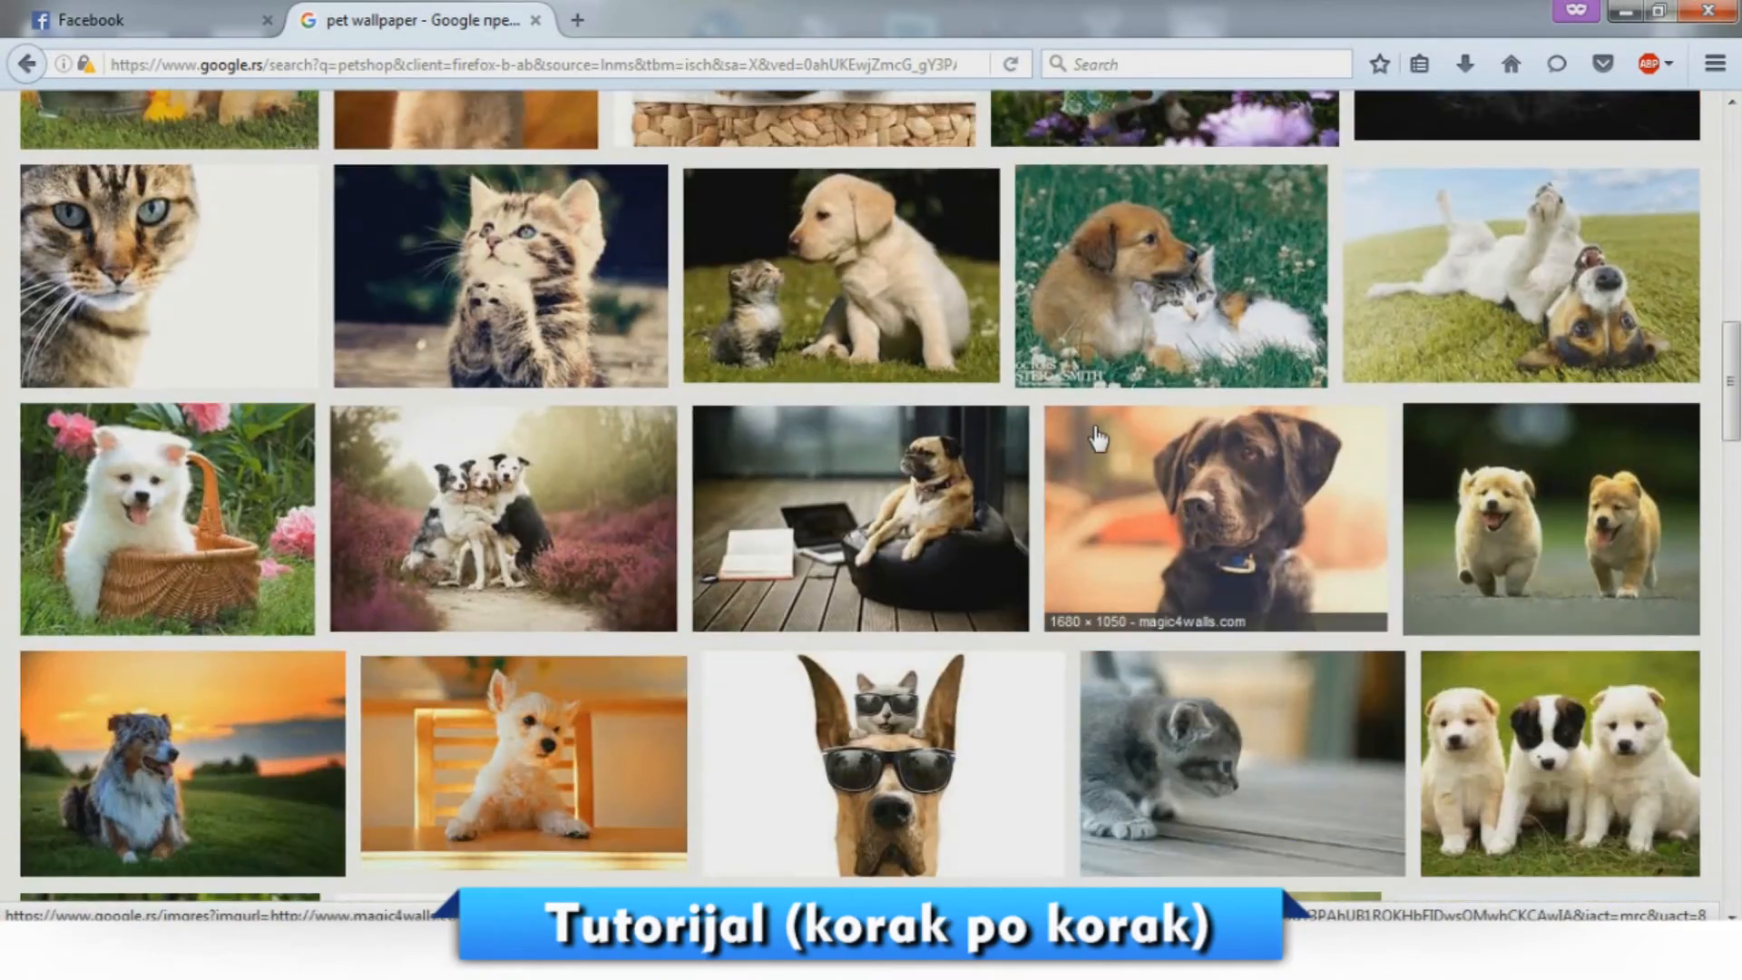
scroll(1098, 439, up, 20)
Change the image search to "pet cartoon png".
click(213, 120)
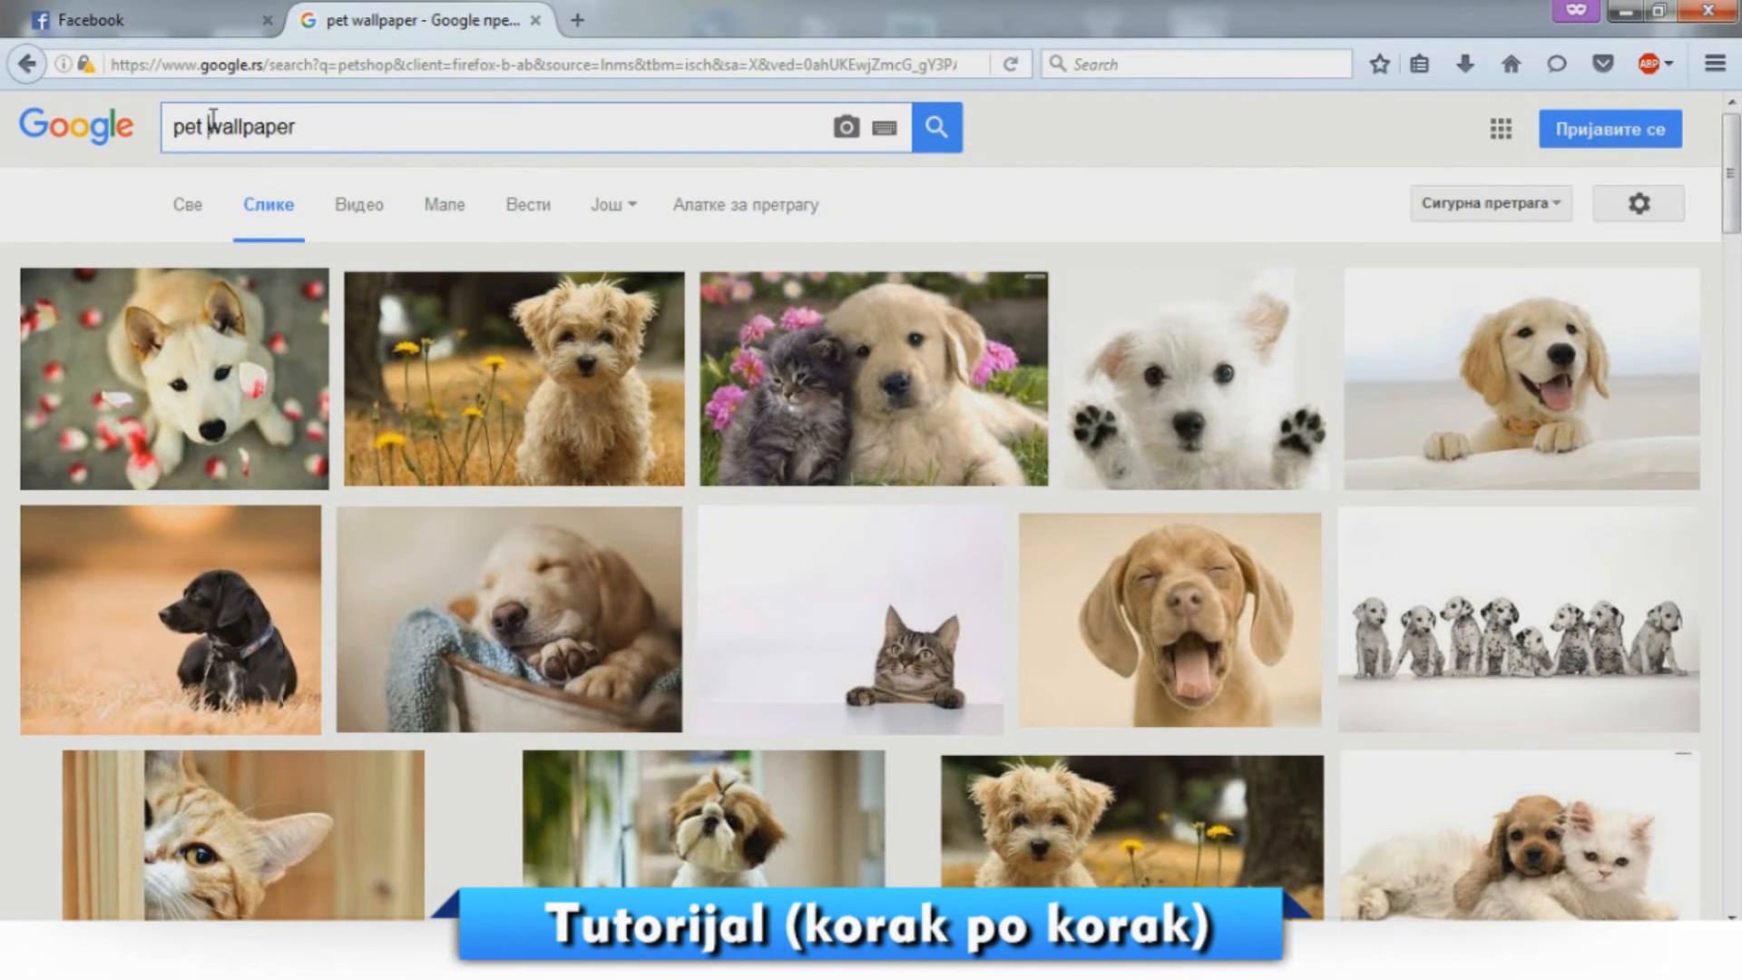
text(cartoon )
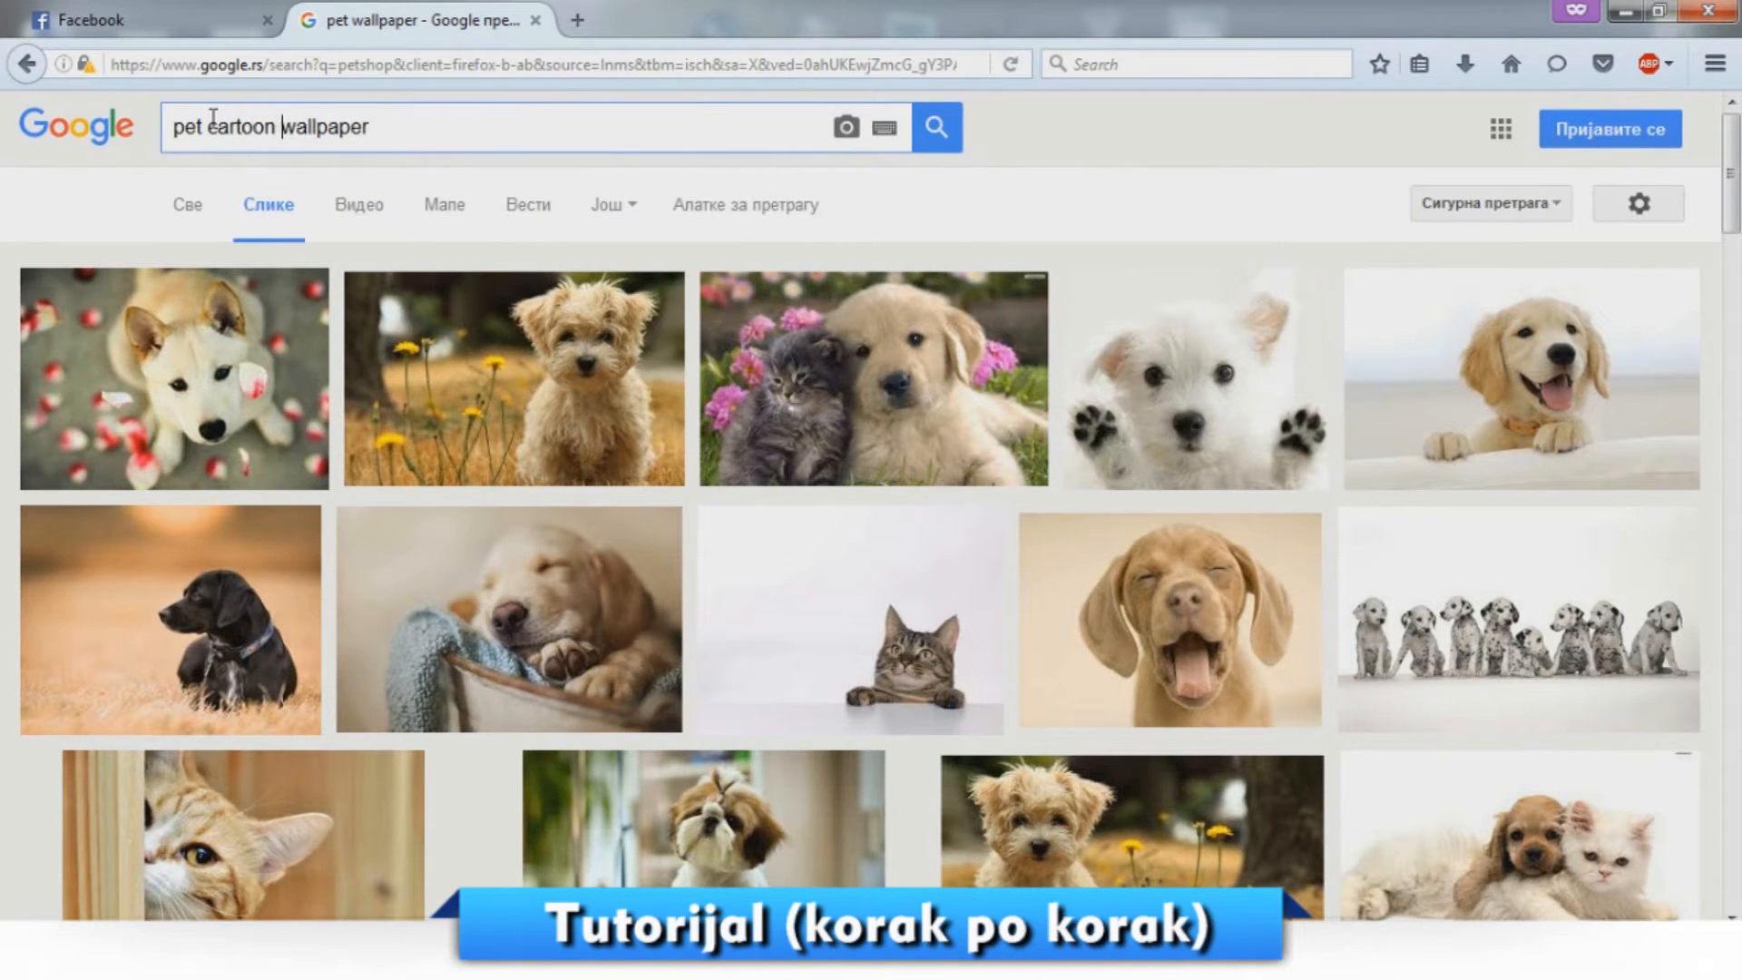
text(png)
key(Delete)
key(Delete)
key(Delete)
key(Delete)
key(Delete)
key(Delete)
key(Delete)
key(Delete)
key(Delete)
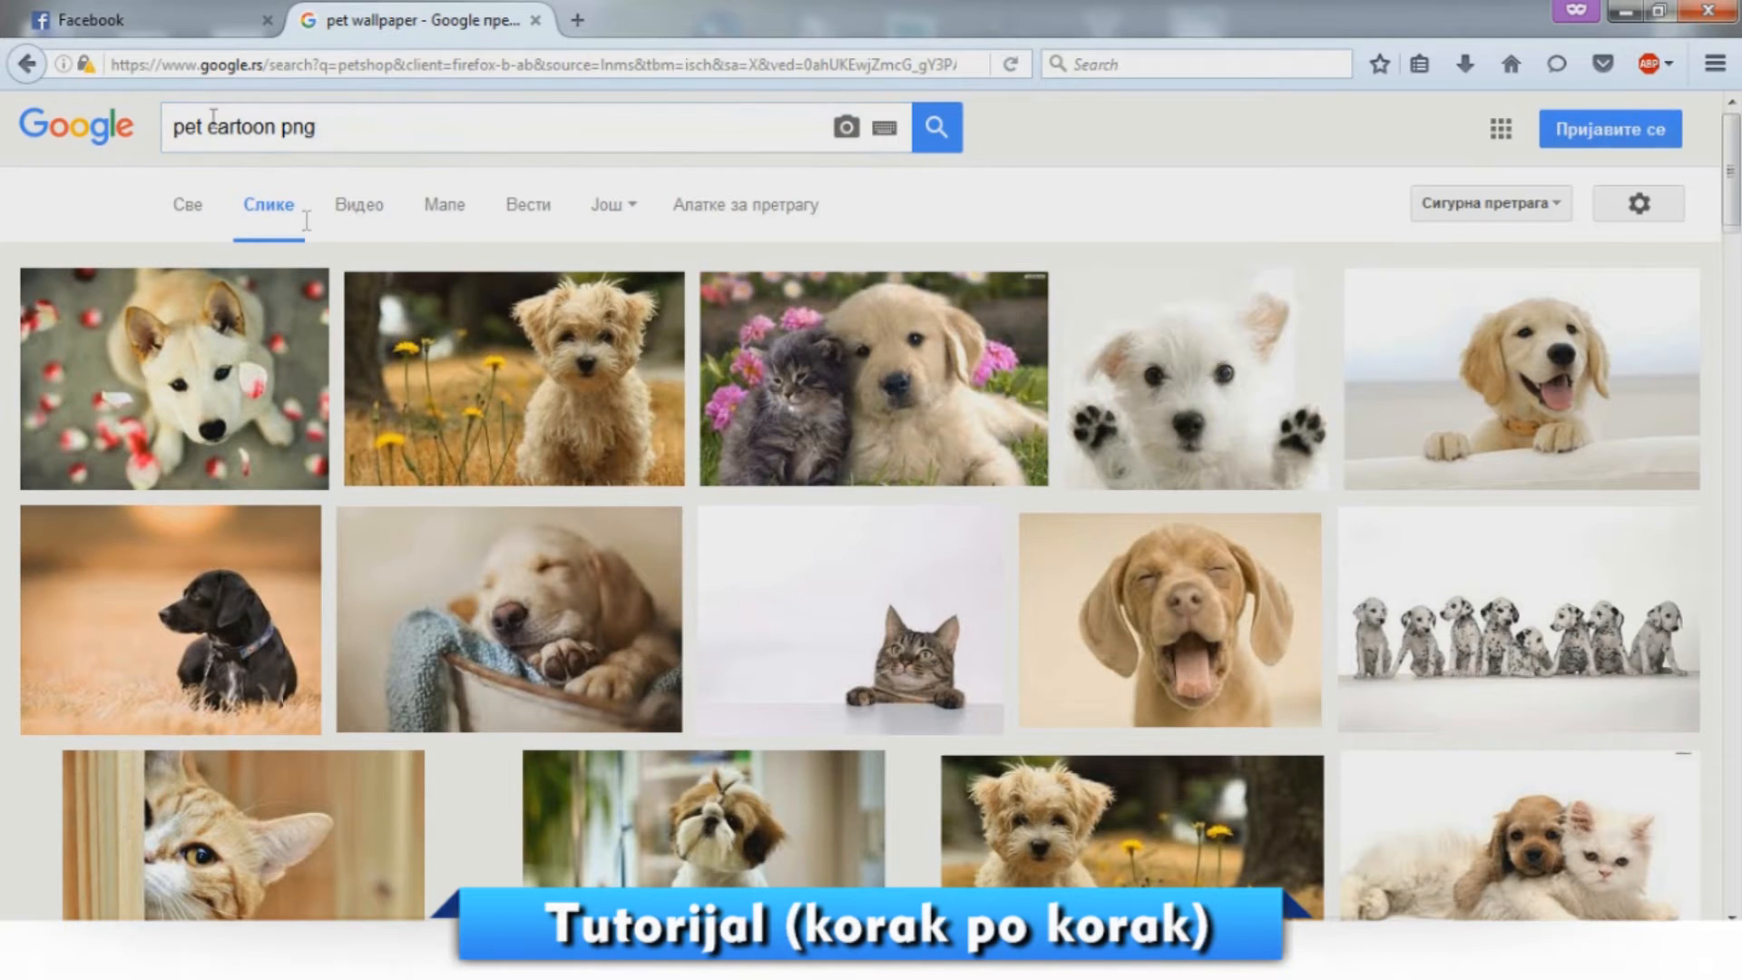
key(Return)
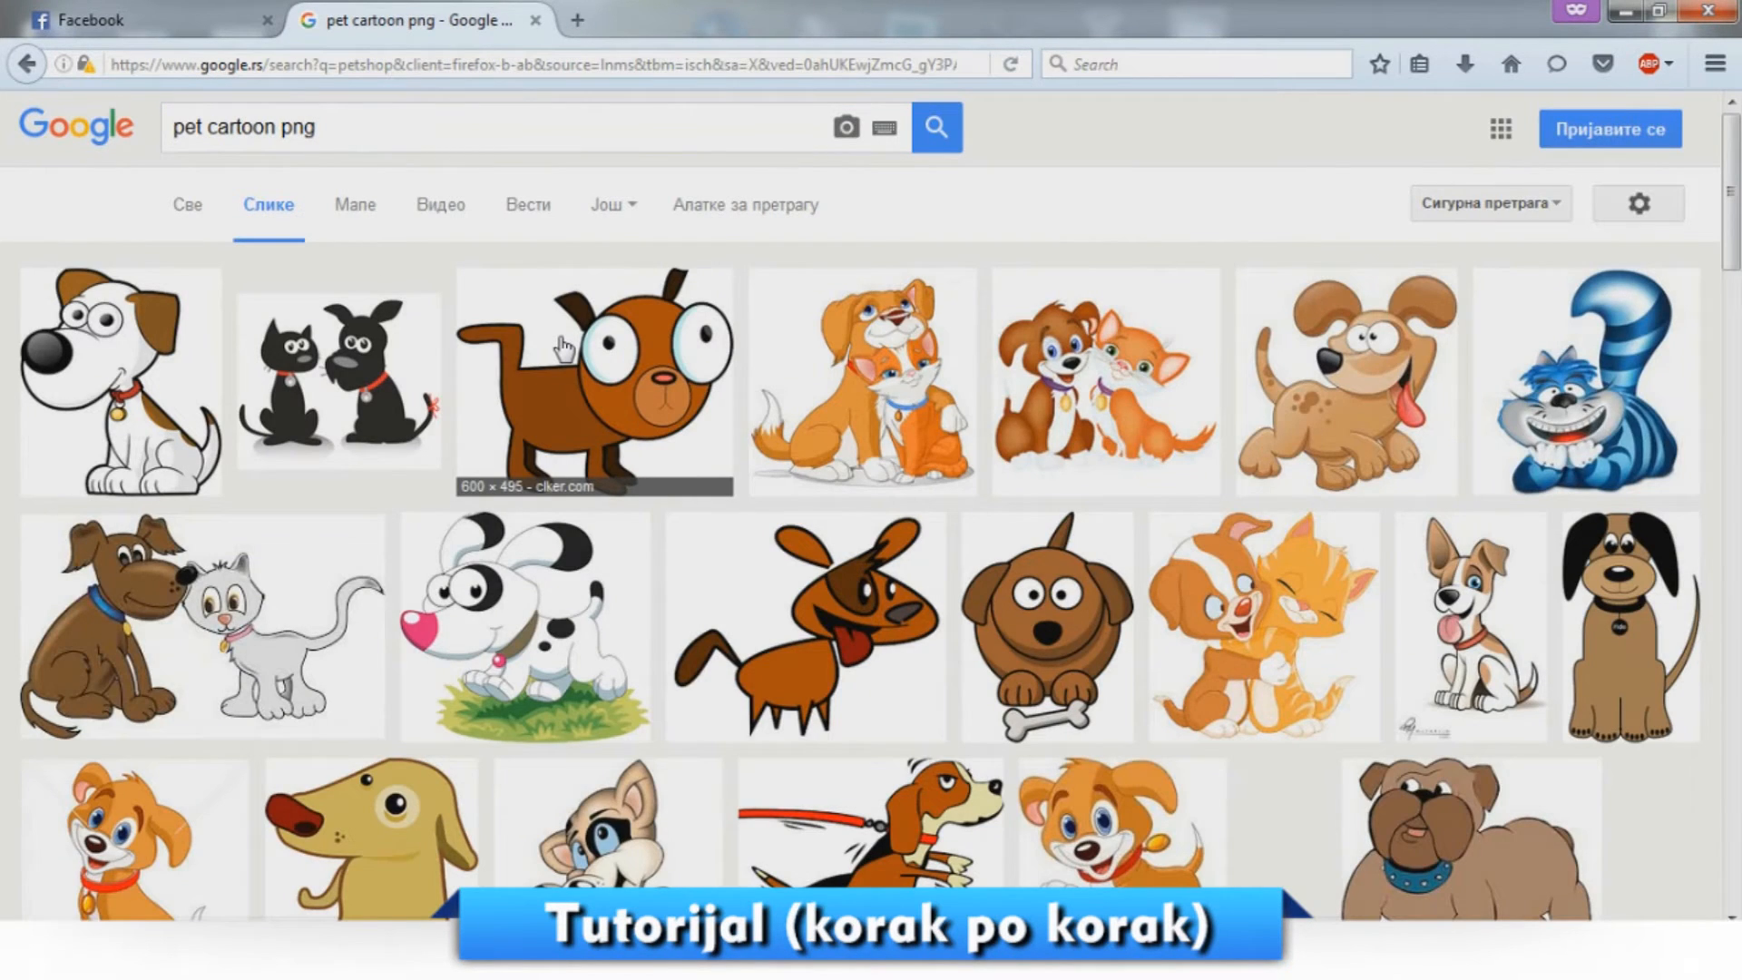
Save the picture of the brown cartoon dog with its tongue out as "pet shop" on the desktop and switch to PhotoScape.
click(847, 646)
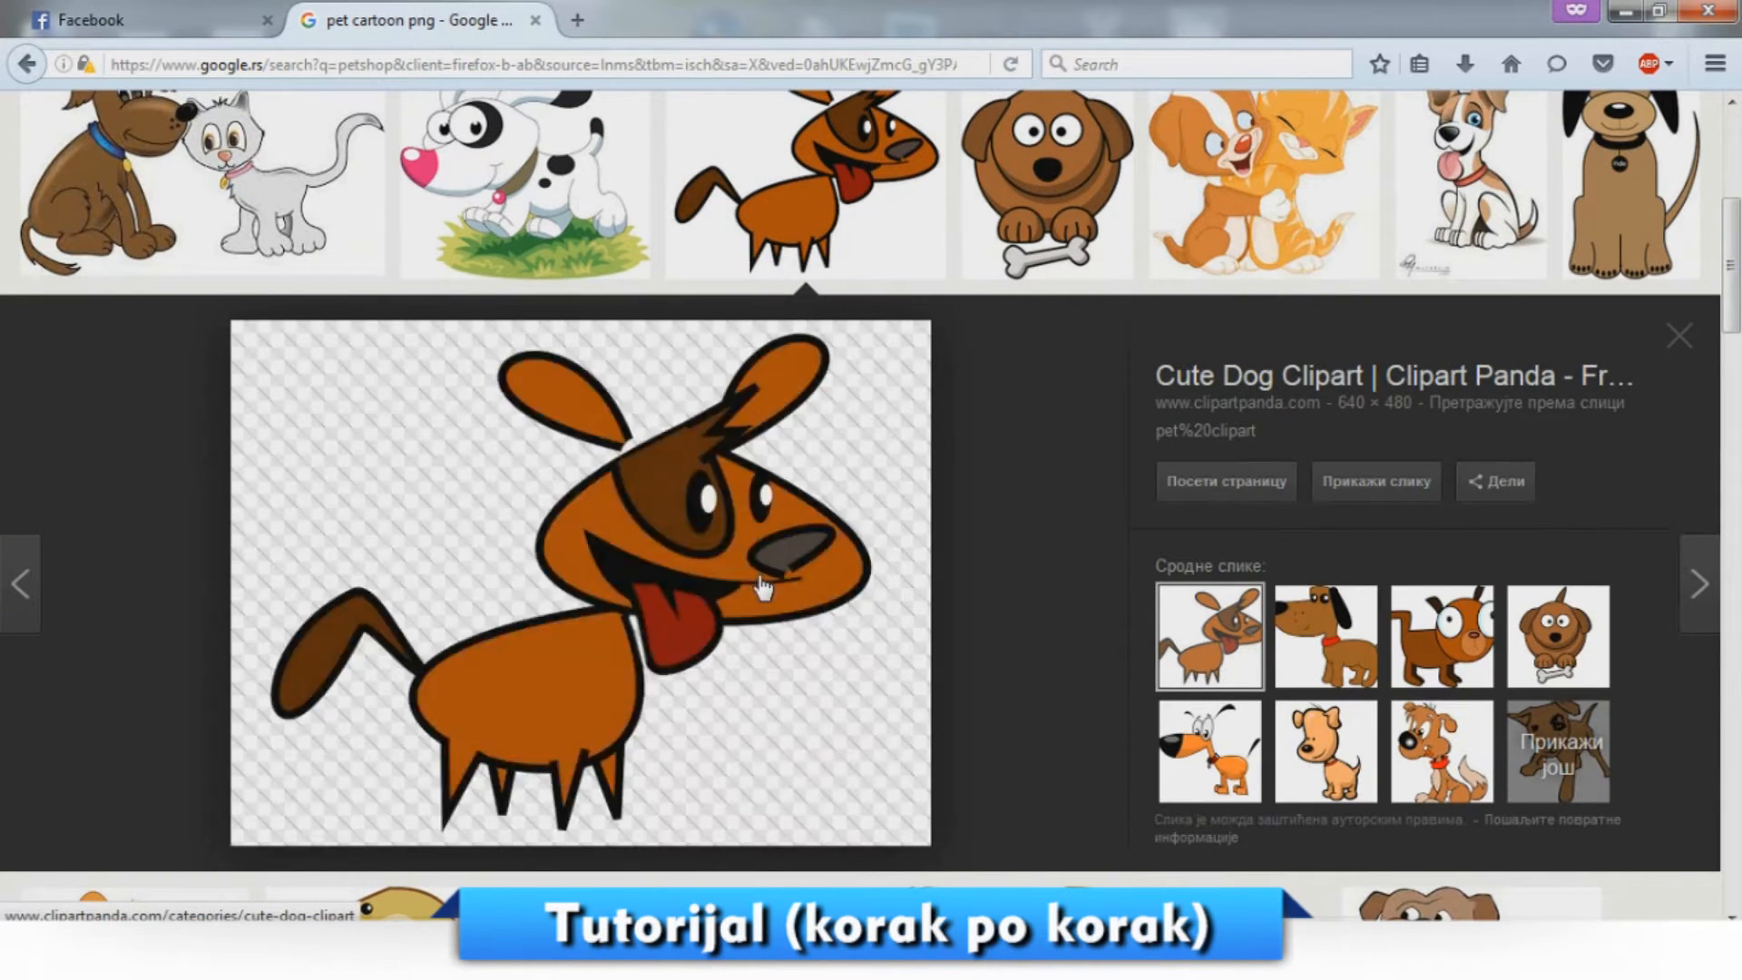
right_click(762, 577)
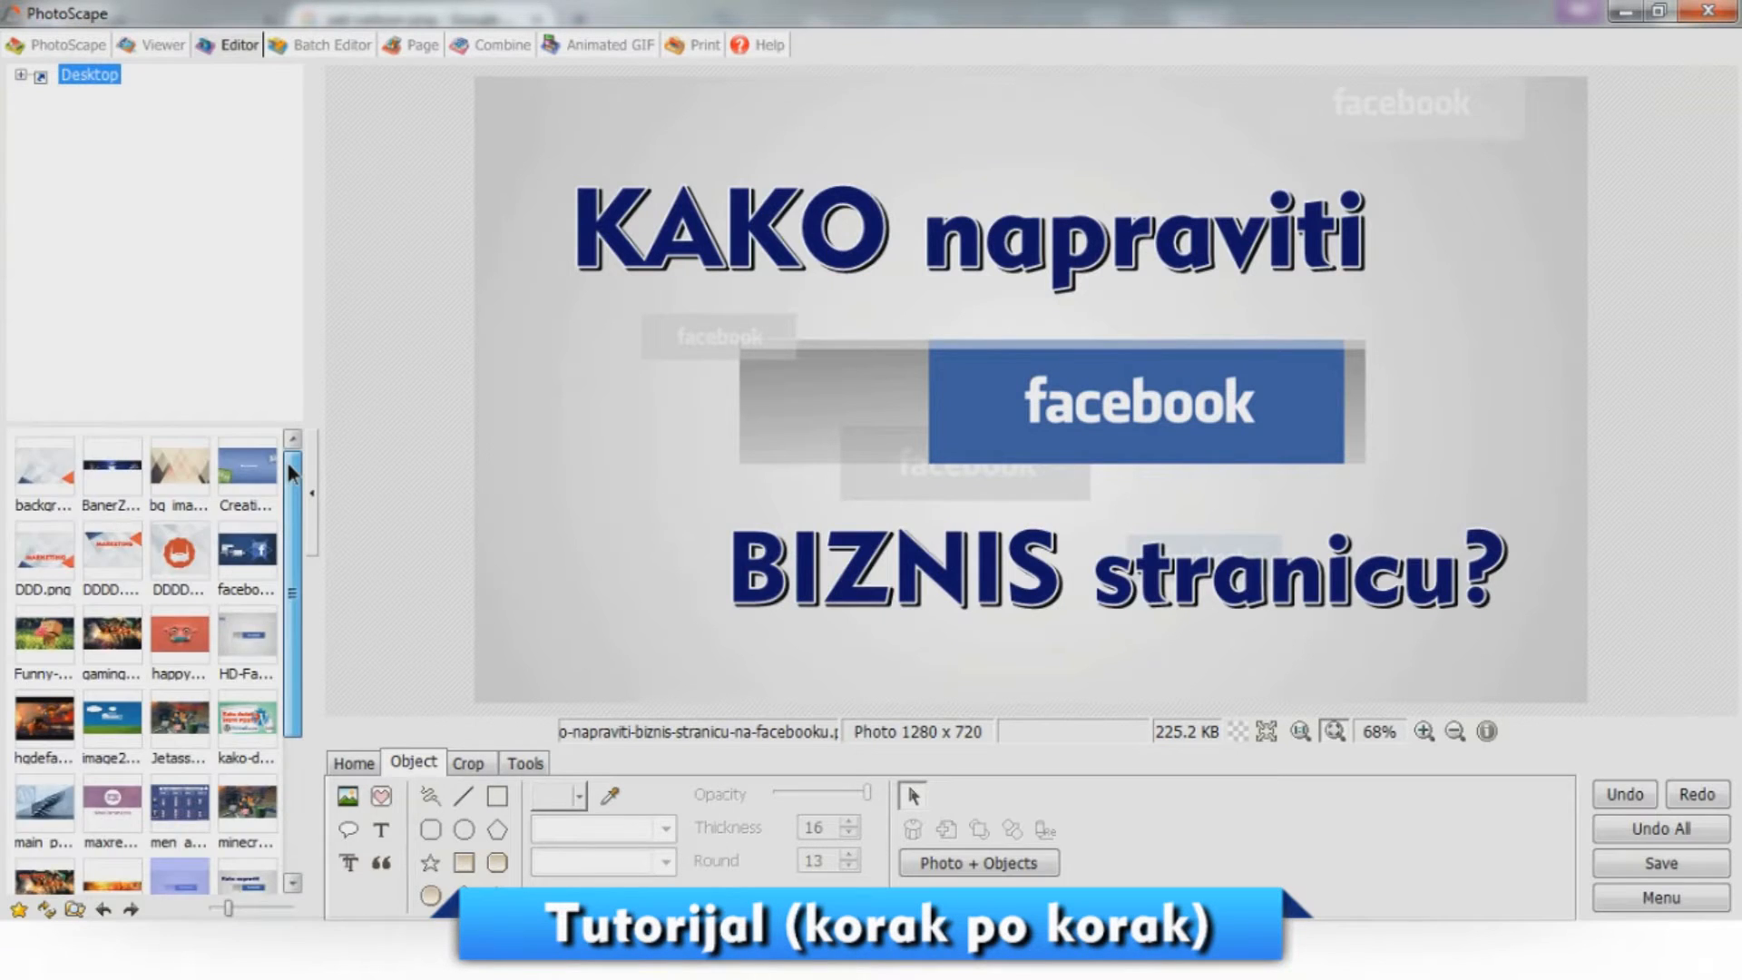
drag(287, 461, 288, 642)
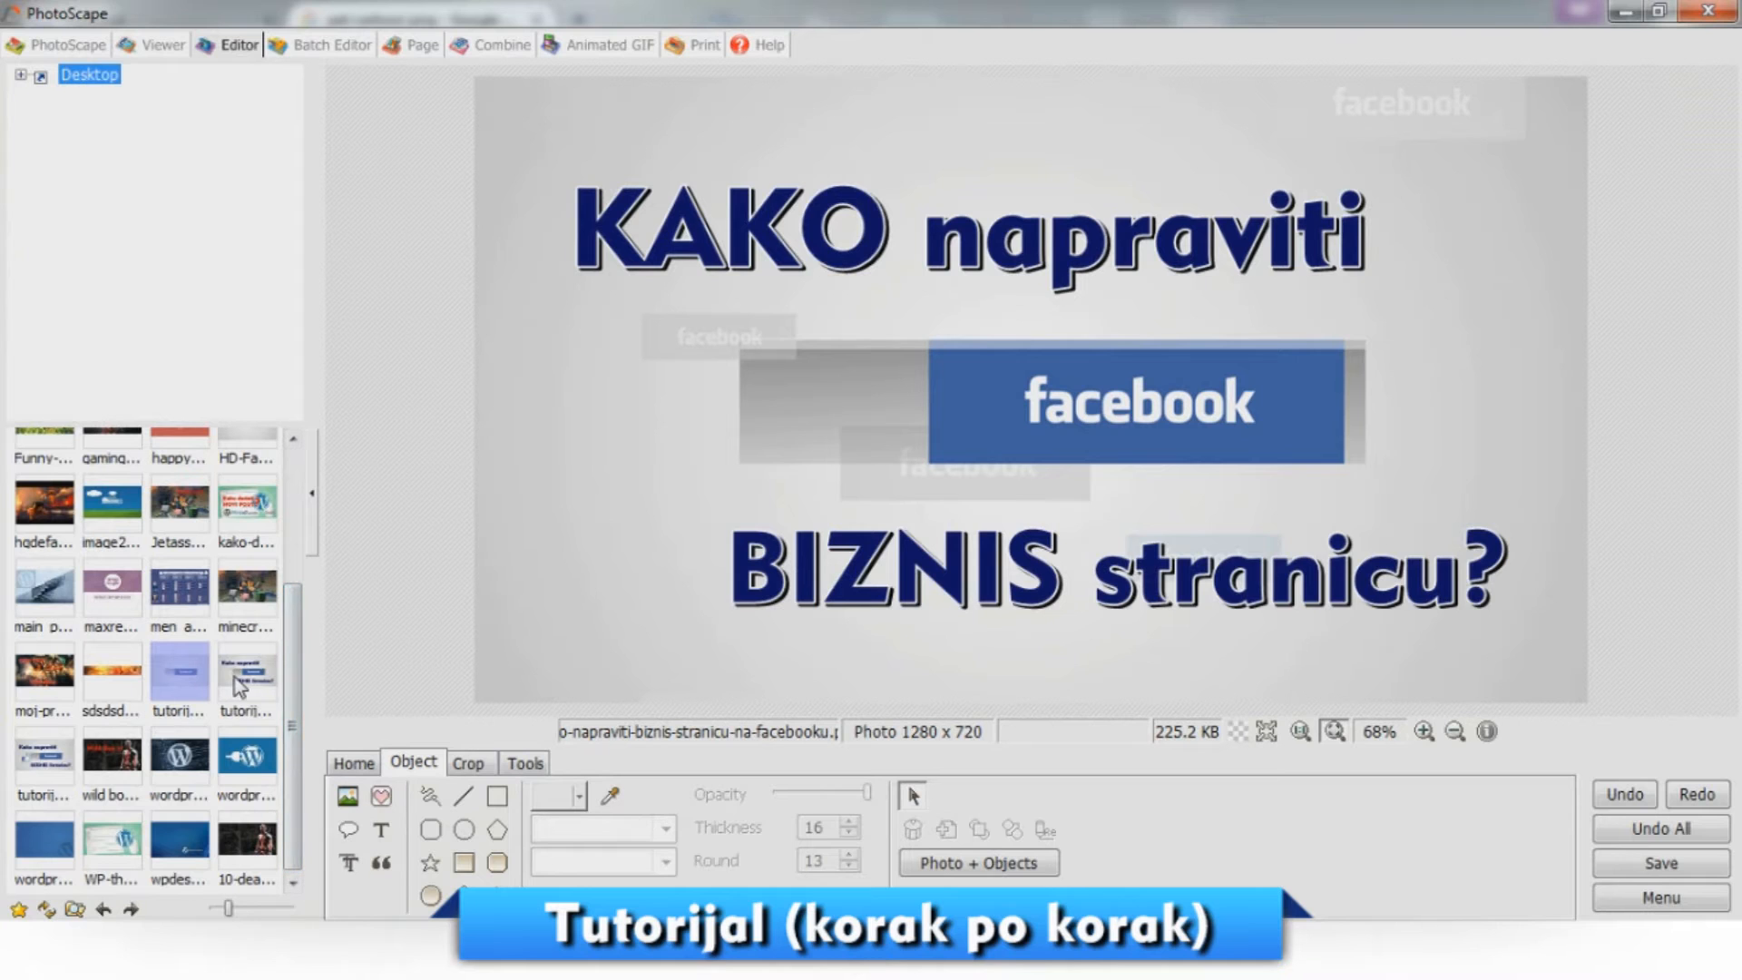
click(349, 798)
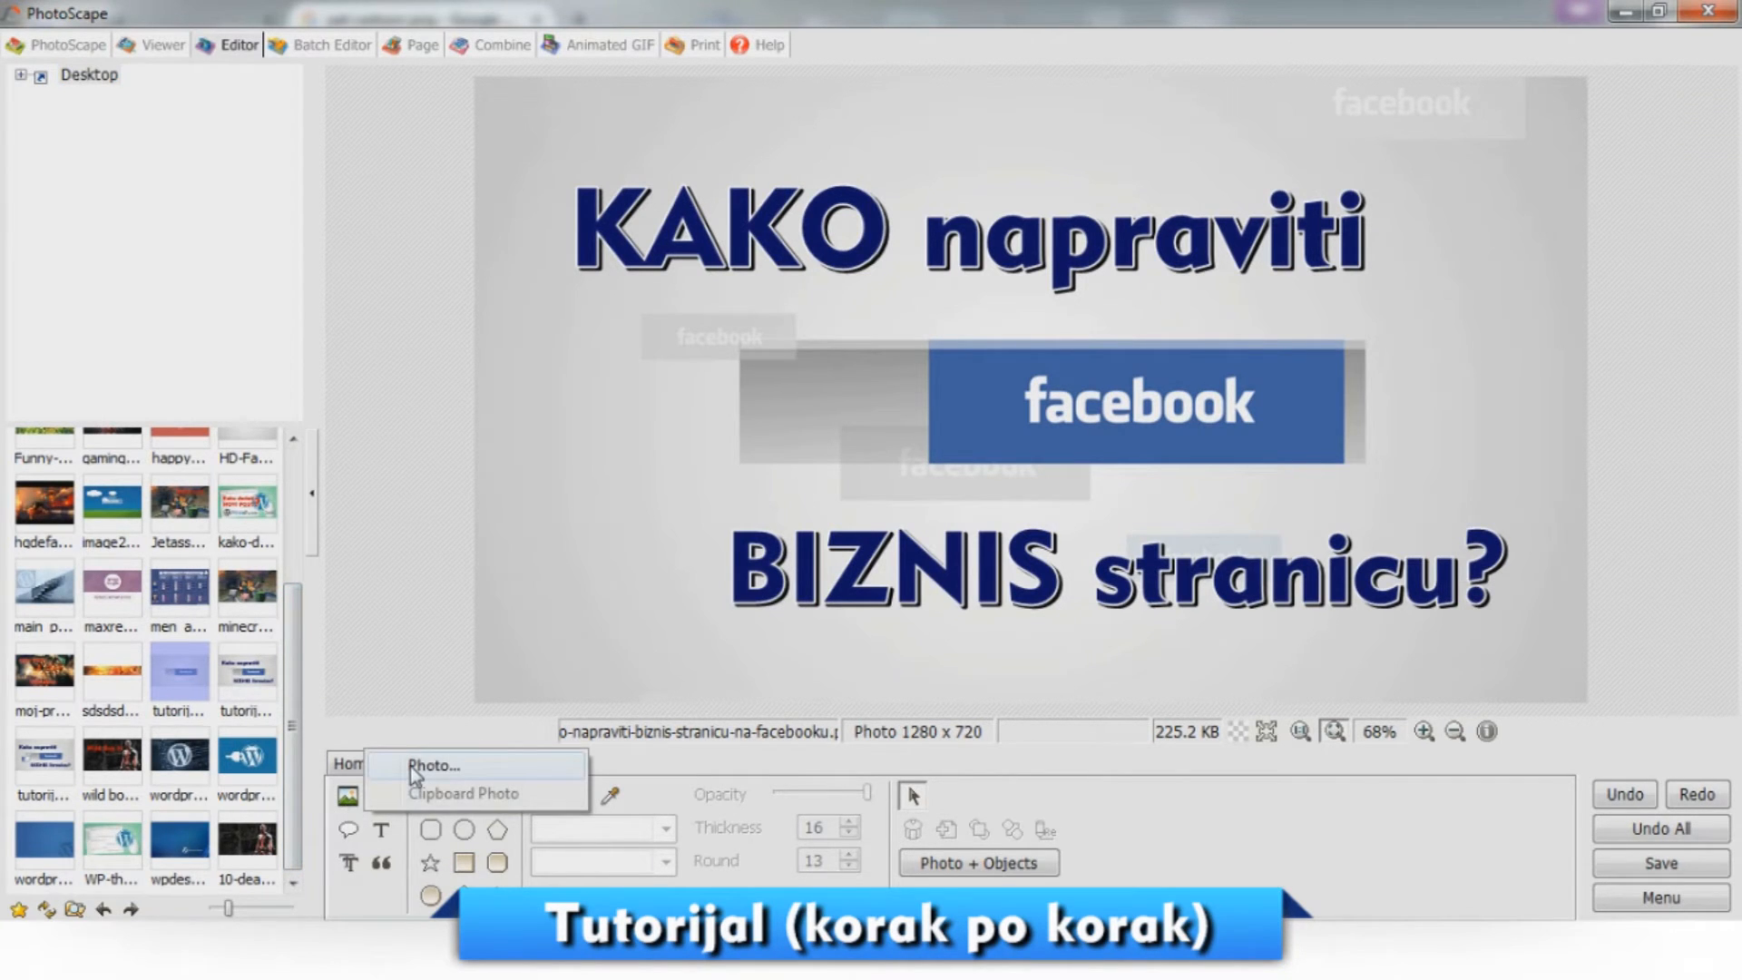
click(361, 728)
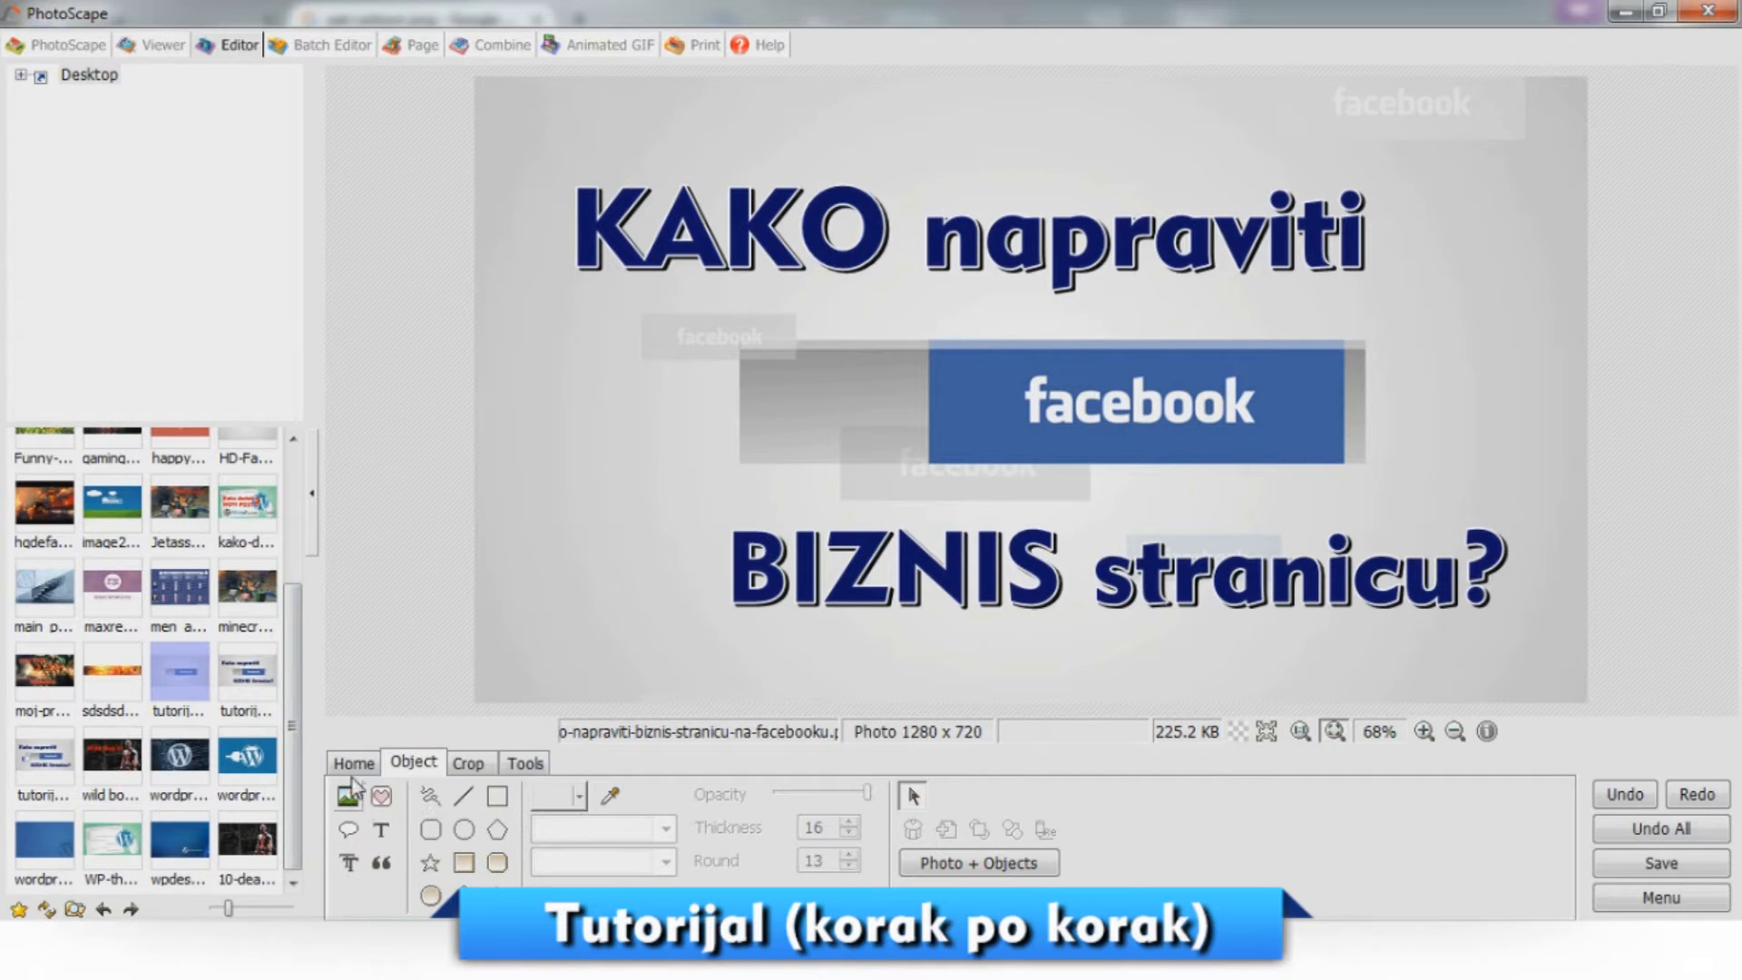
Resize the open Facebook picture to 800 x 800 pixels without preserving its aspect ratio.
click(372, 766)
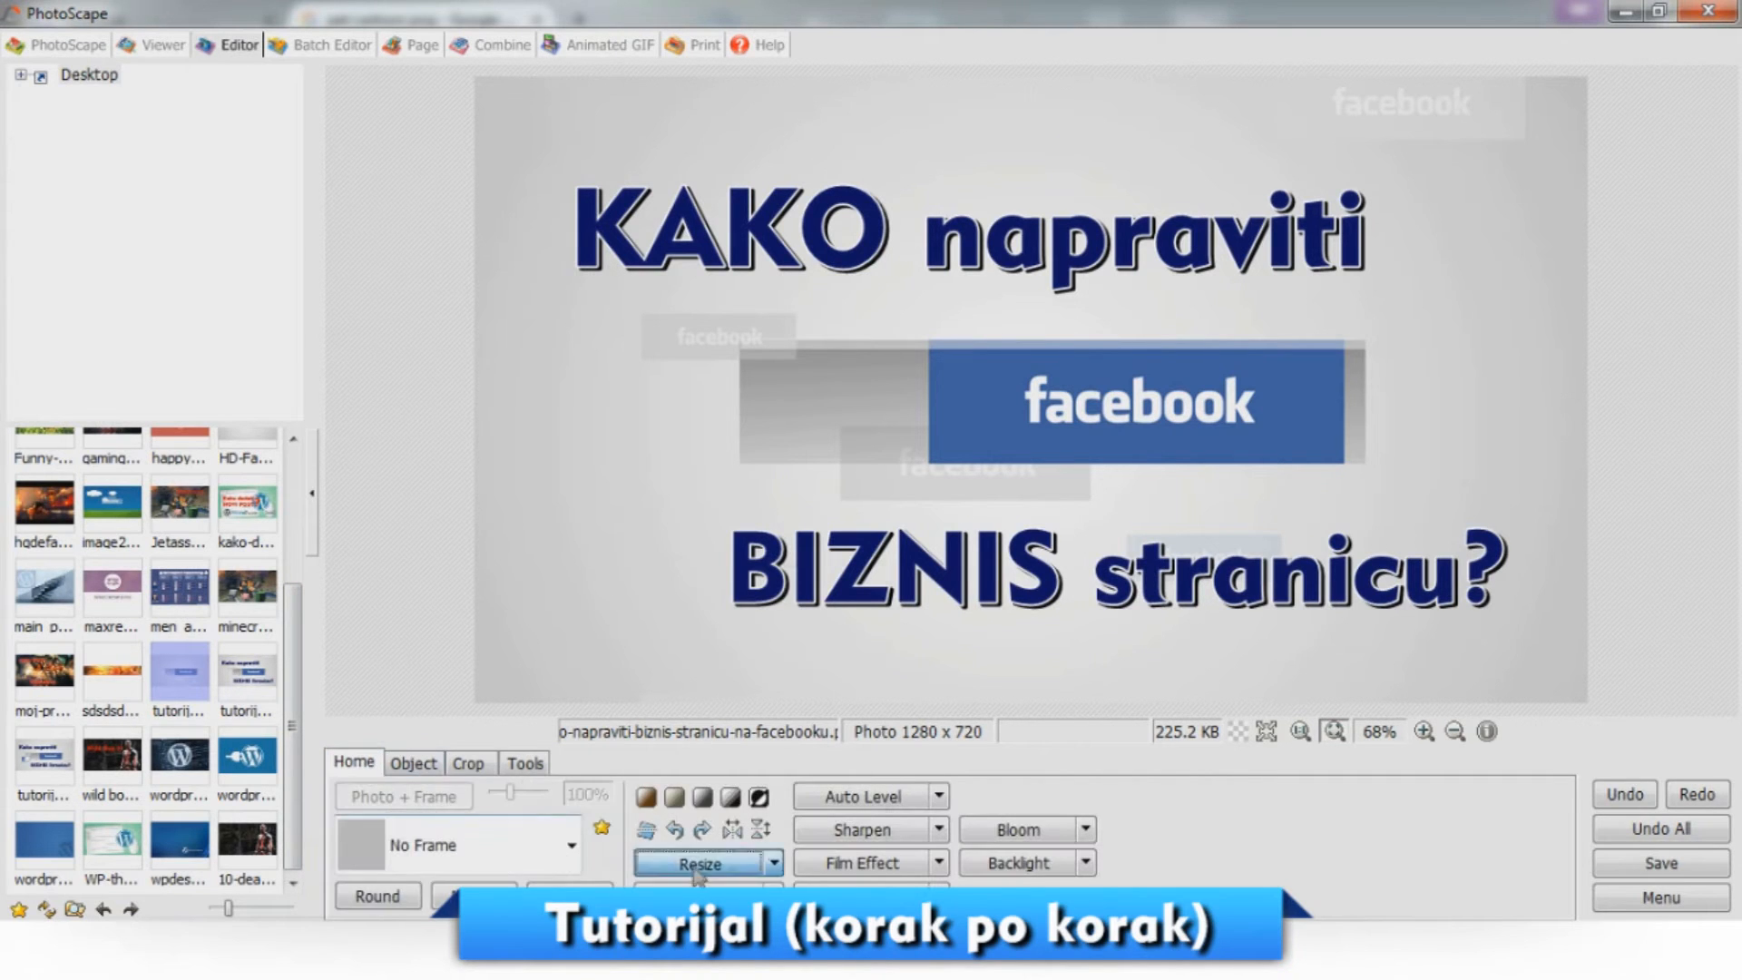
click(693, 865)
text(800)
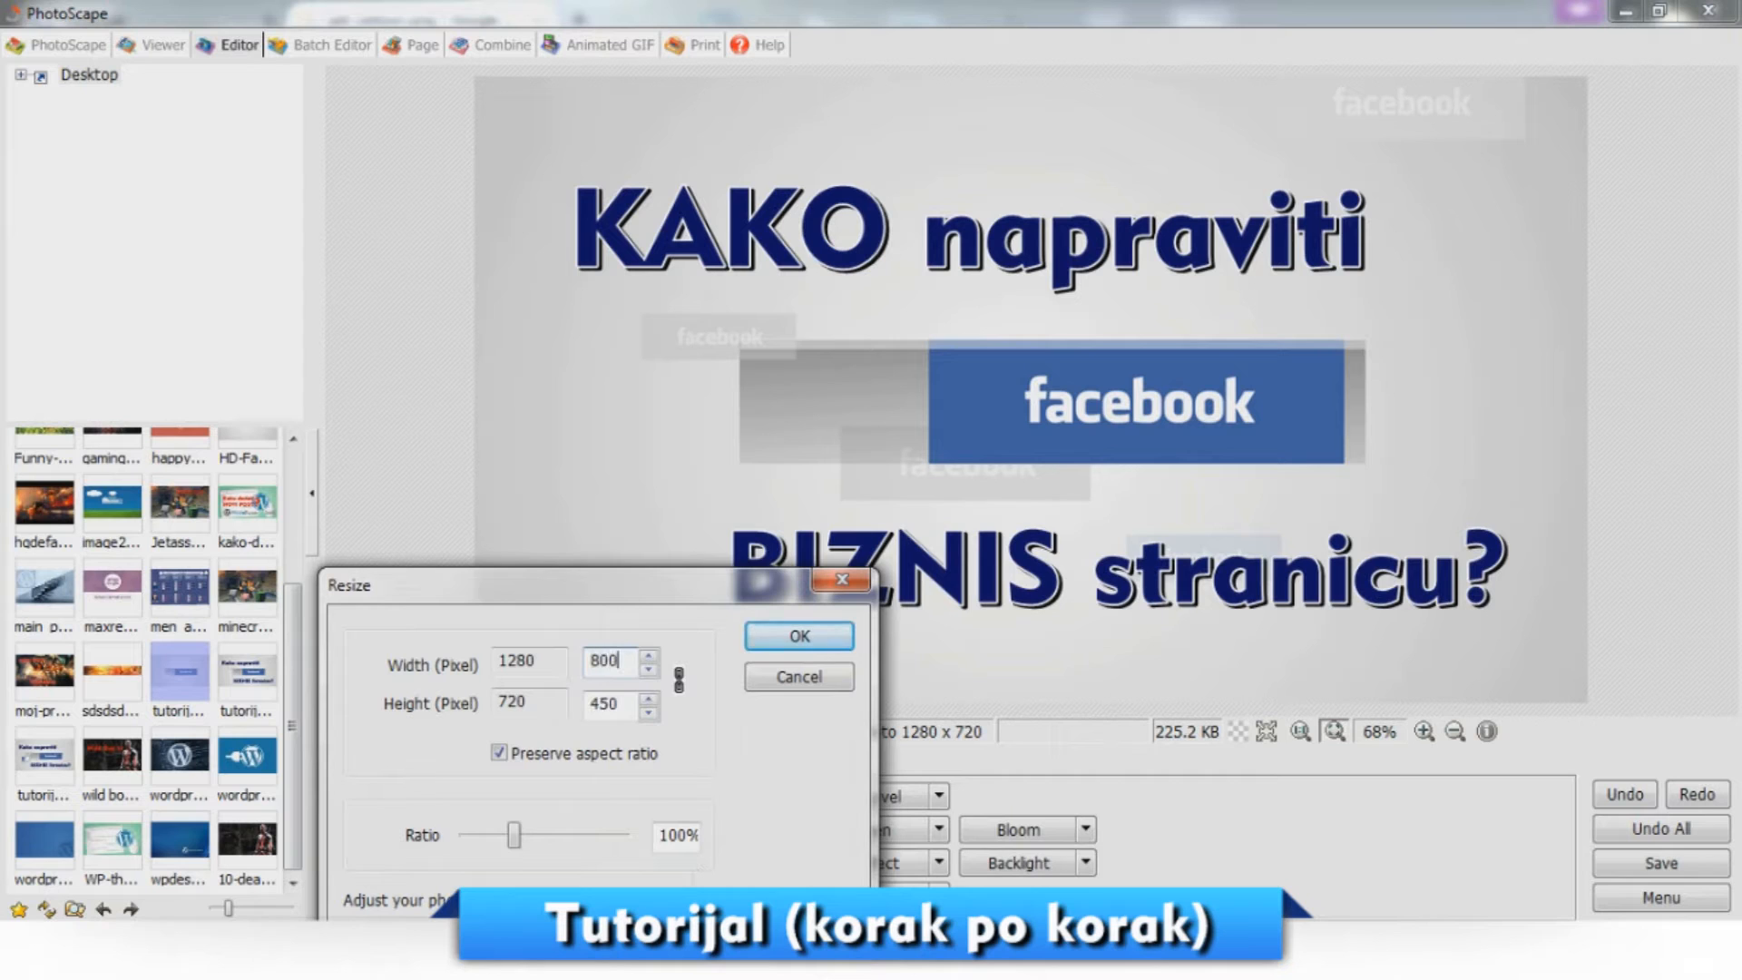
click(499, 752)
drag(635, 703, 573, 703)
text(800)
click(779, 639)
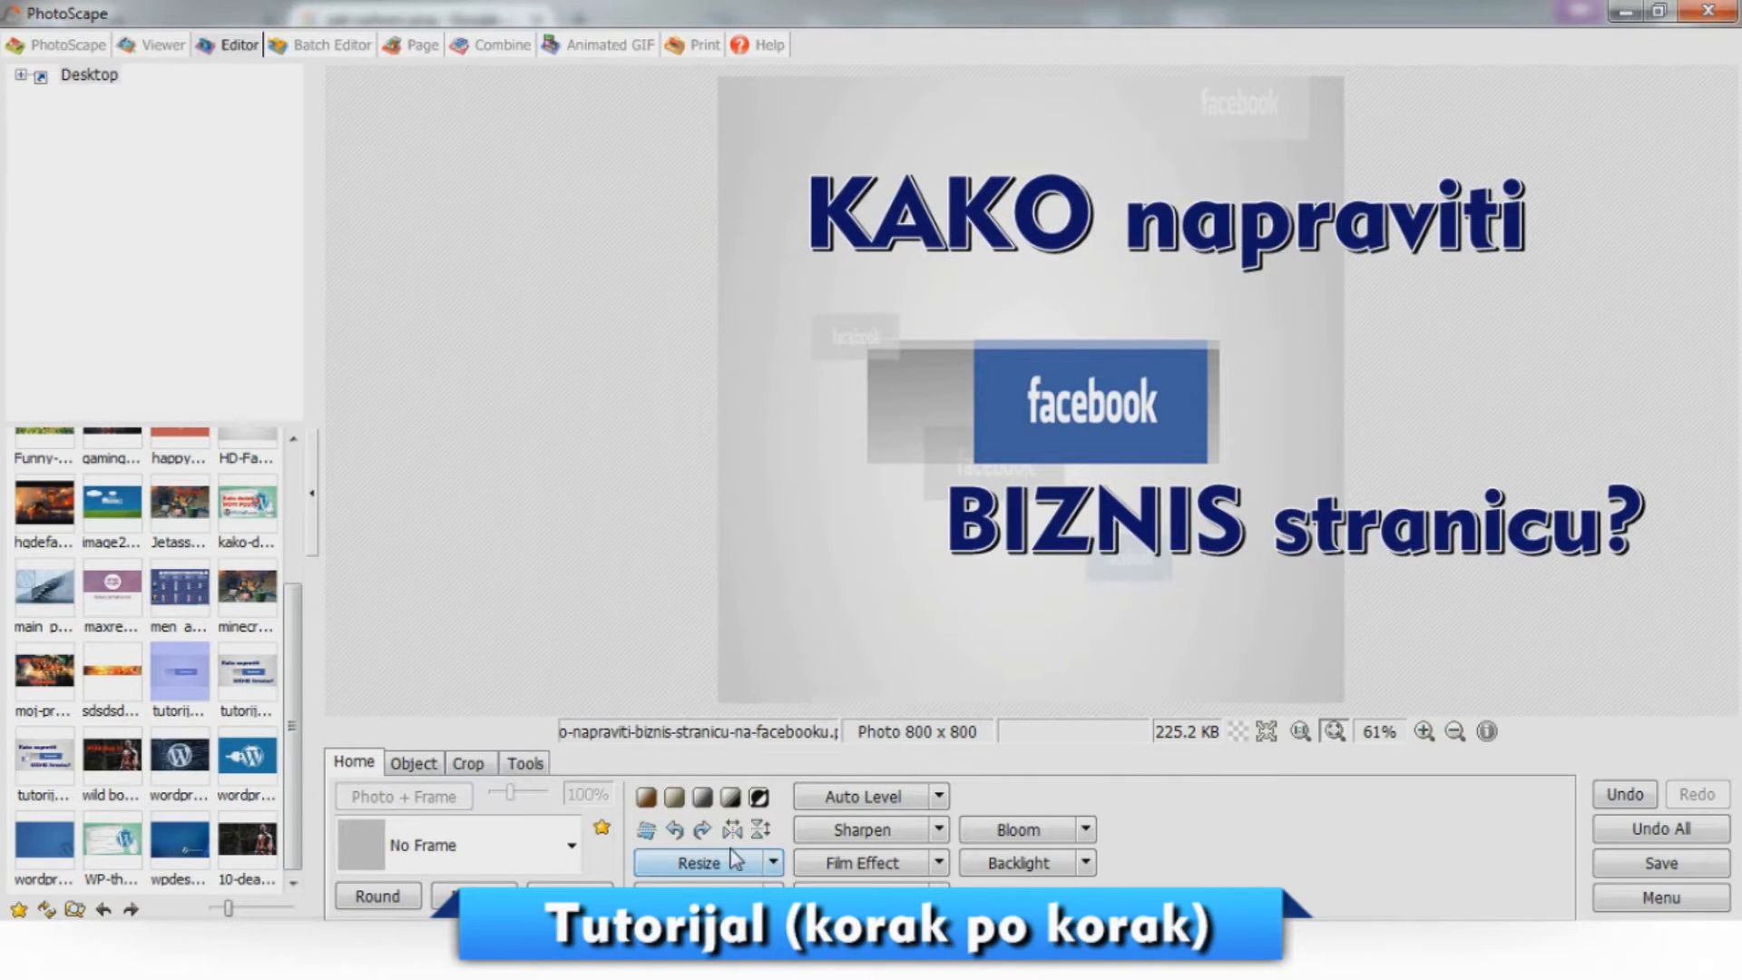
Delete the text objects "BIZNIS stranicu?" and "KAKO napraviti" from the picture.
click(426, 768)
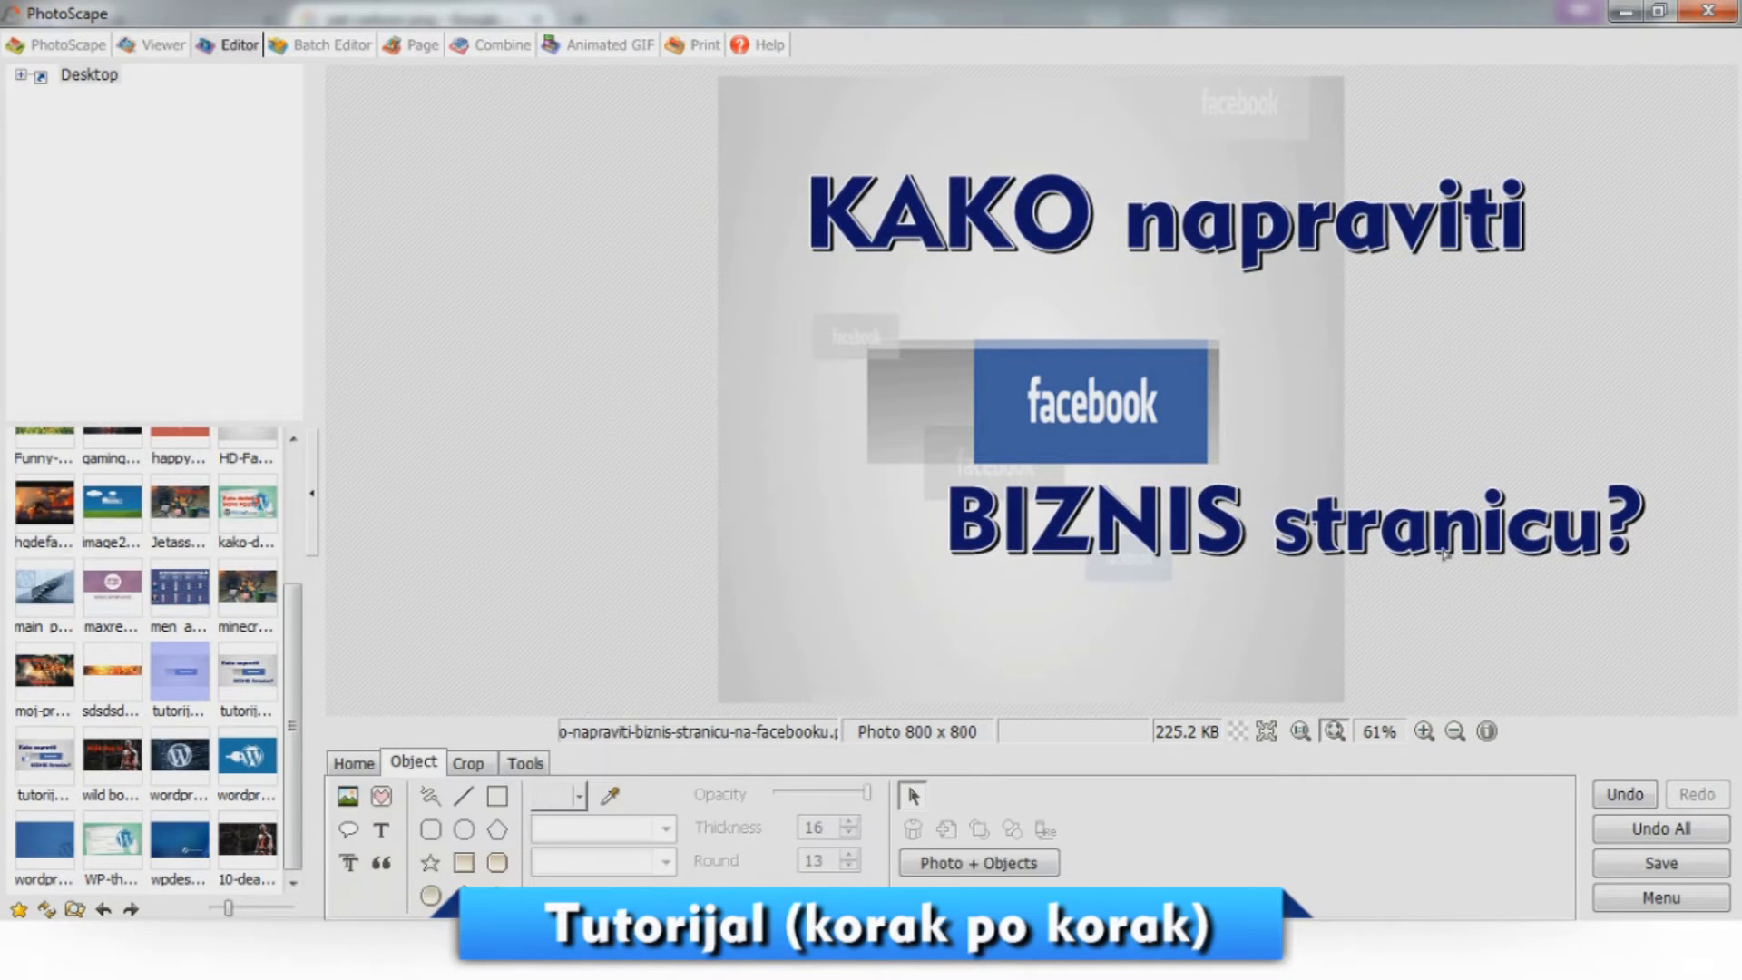
click(1451, 553)
key(Delete)
click(1404, 238)
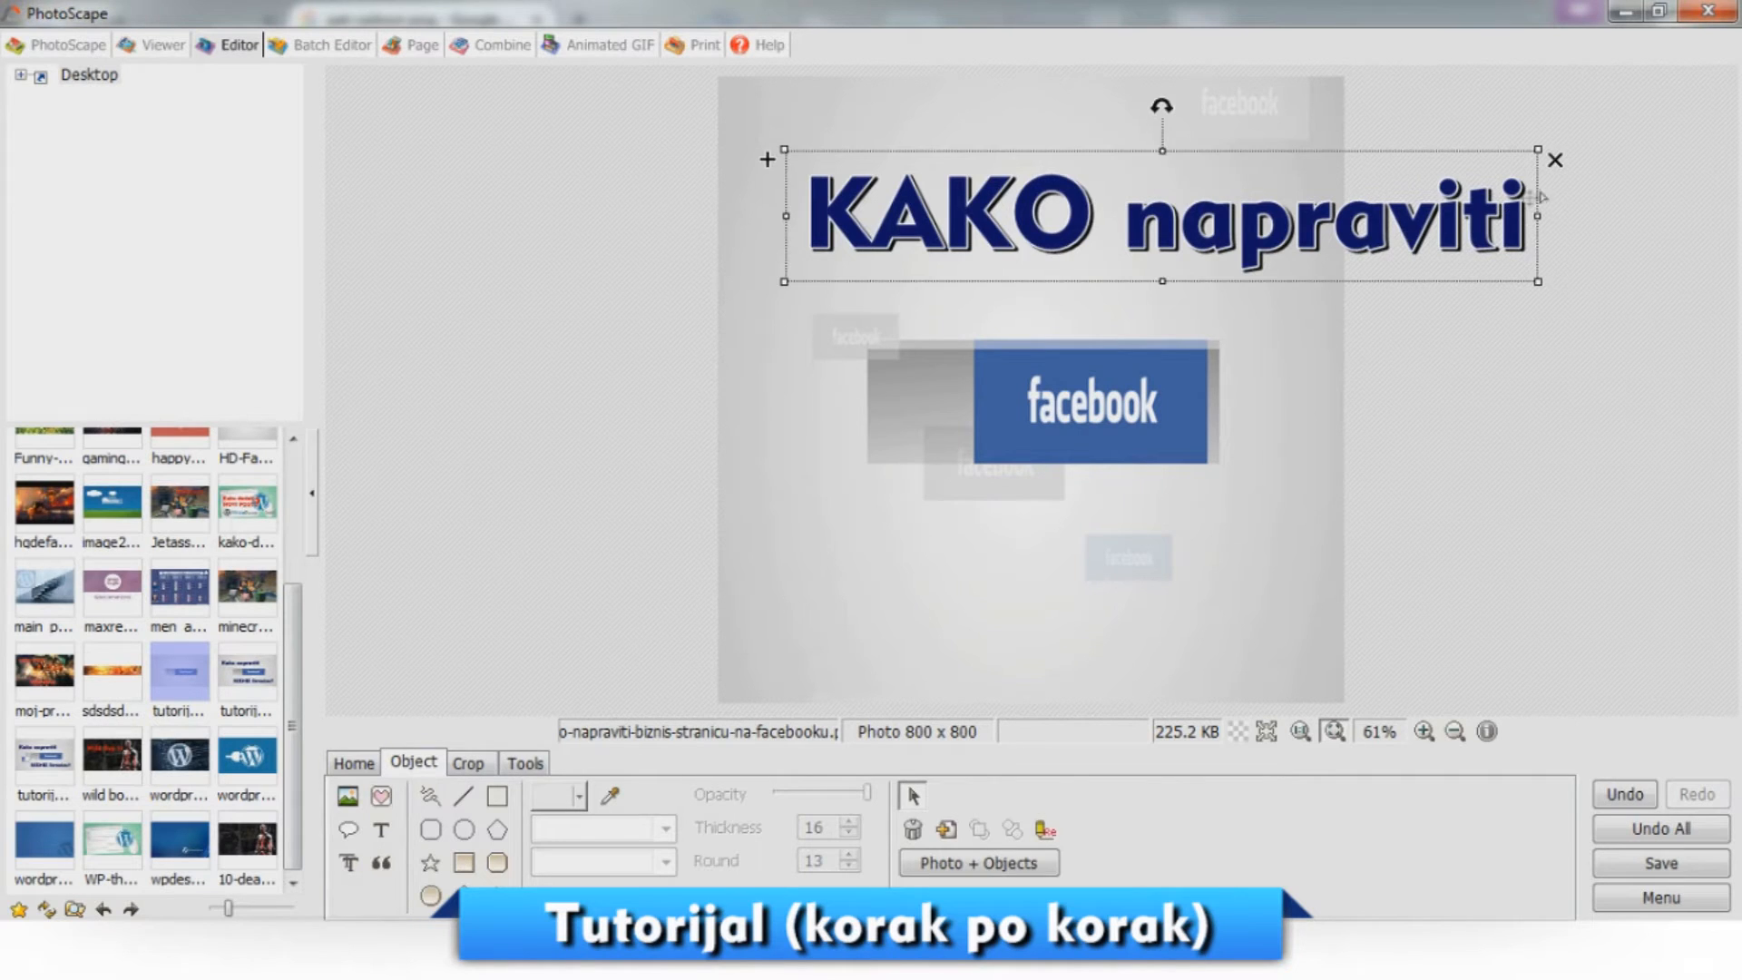
key(Delete)
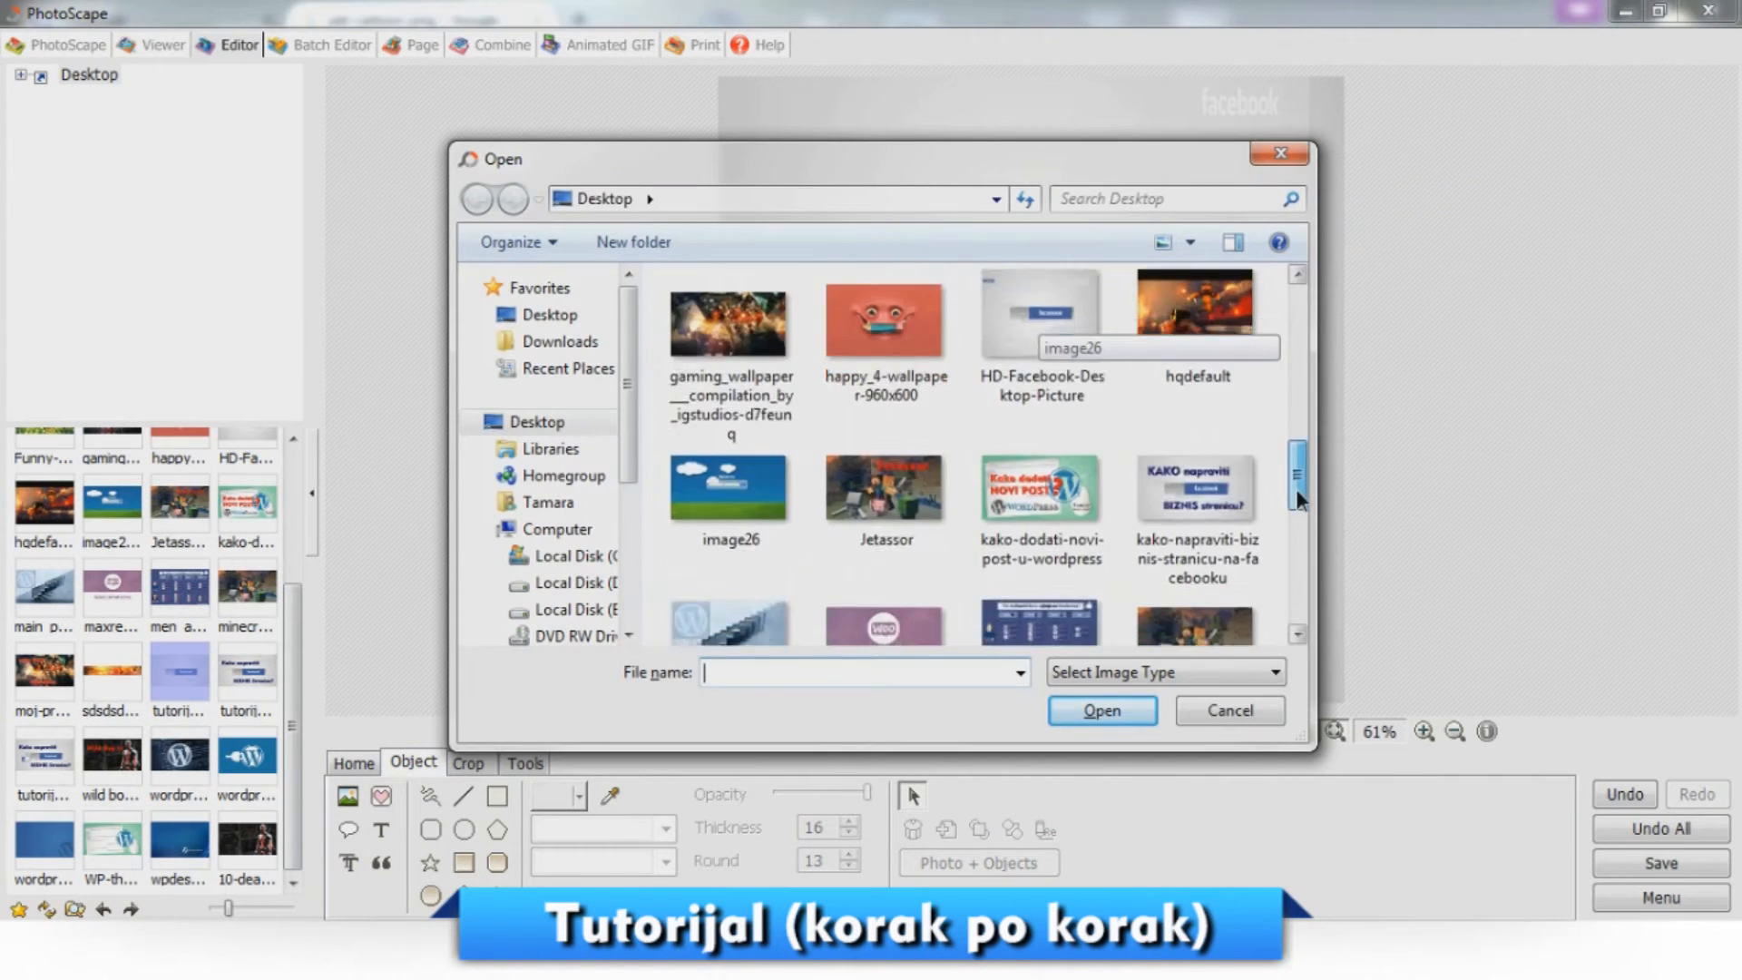
Insert the "pet shop" dog image from the desktop and shift it slightly down and to the right on the canvas.
drag(1295, 488, 1301, 537)
click(885, 535)
click(1101, 710)
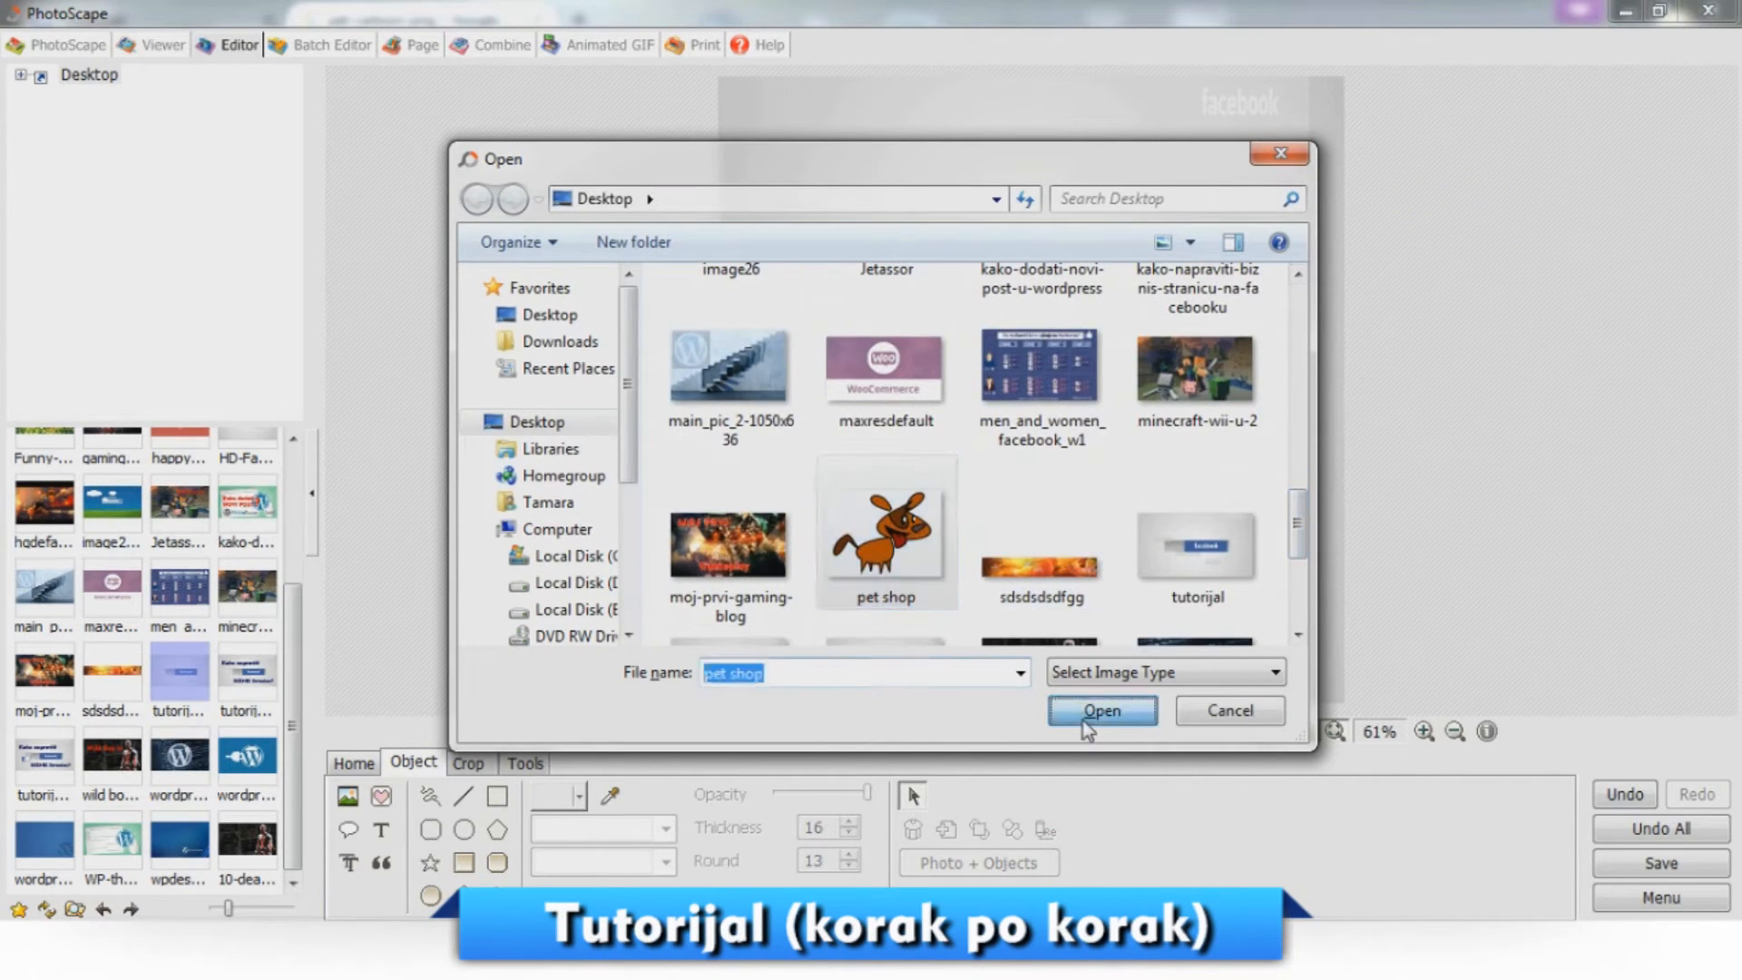
click(724, 673)
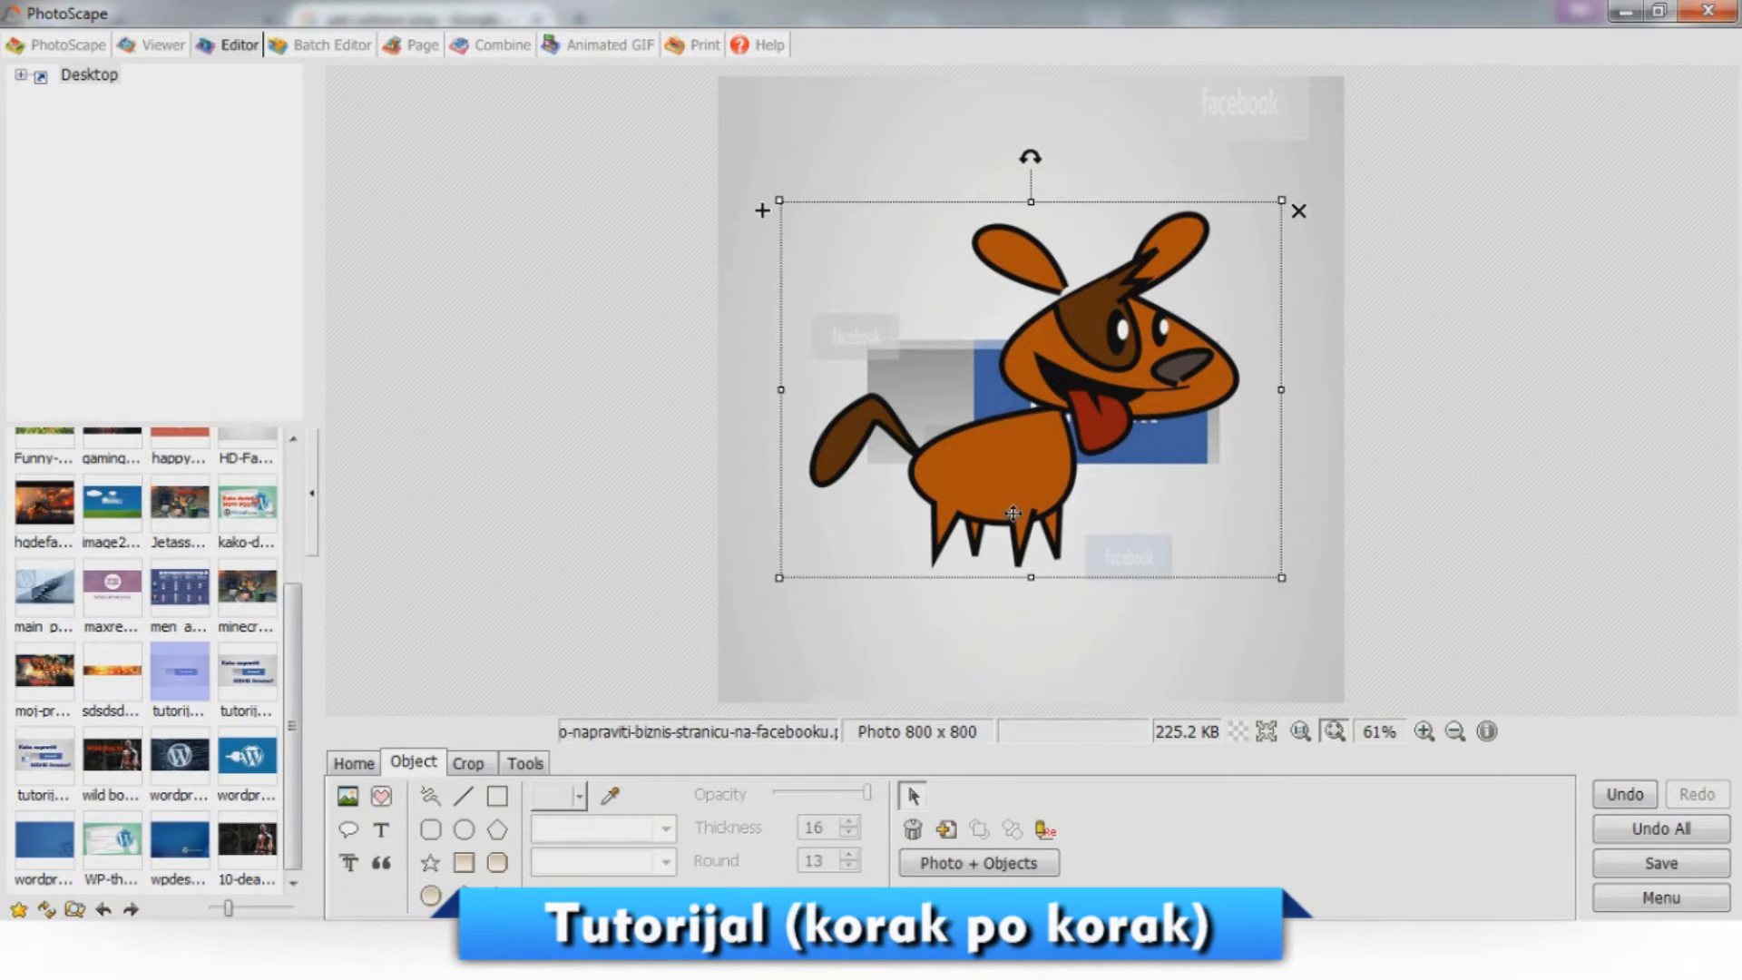
drag(1021, 515, 1045, 528)
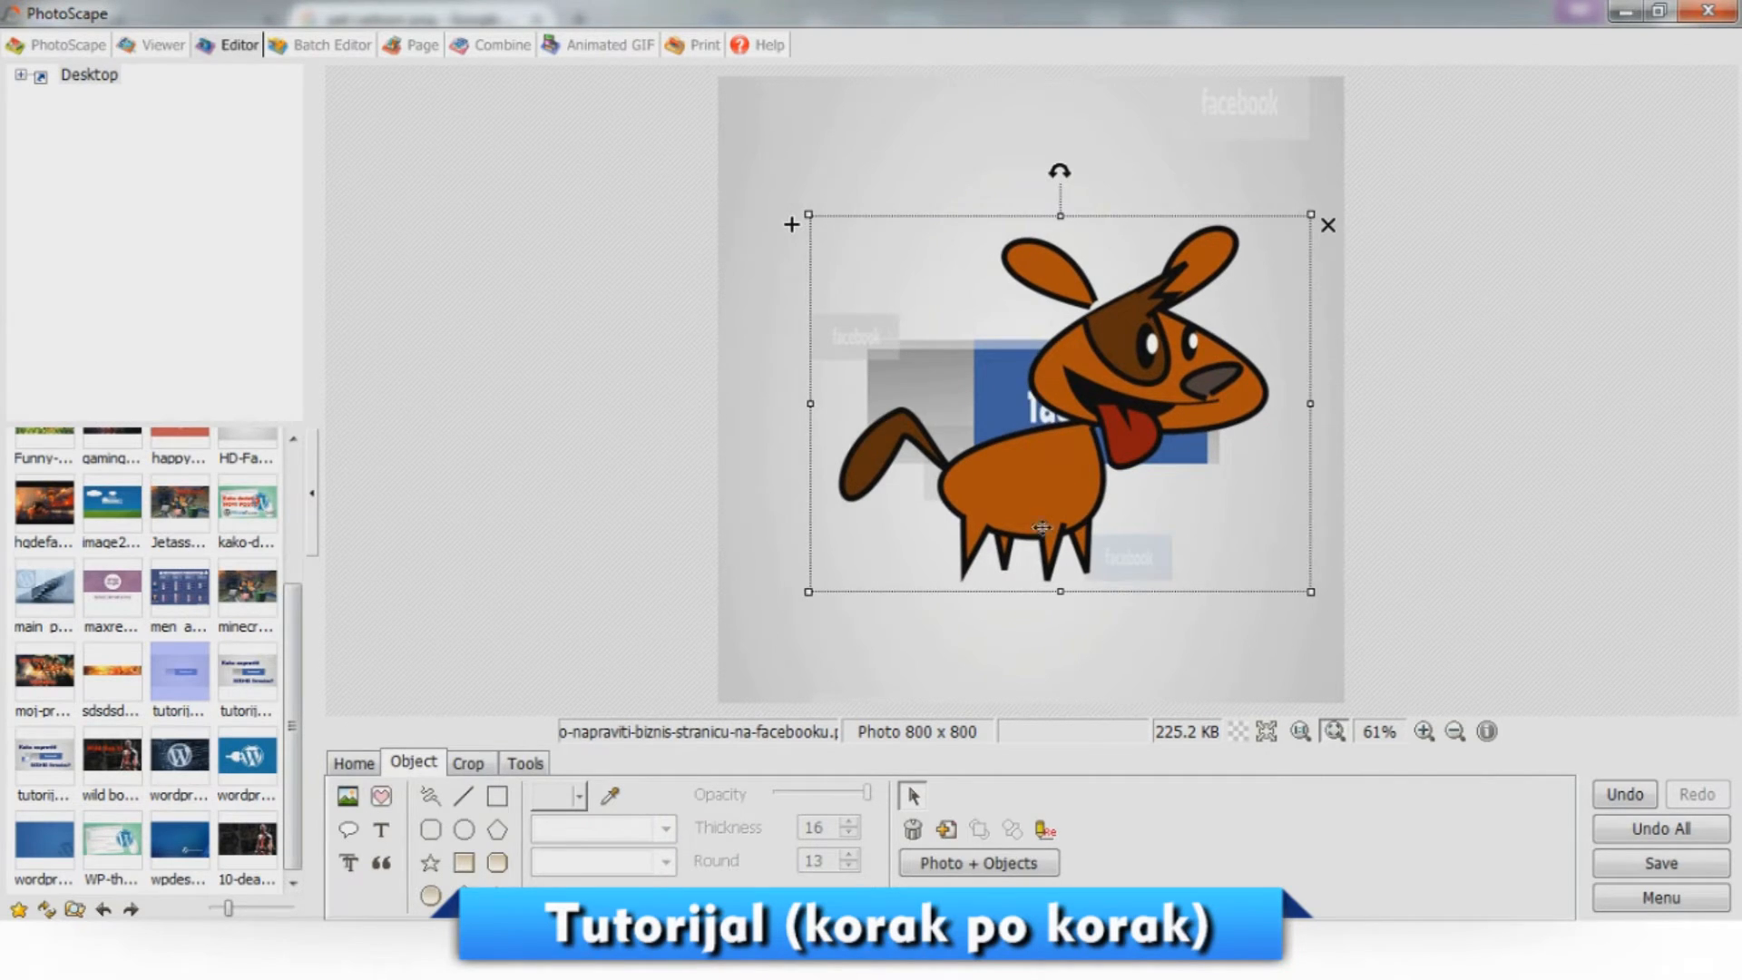
Add the text "Pet" in the Gill Sans Ultra Bold font with a dark red colour.
click(381, 829)
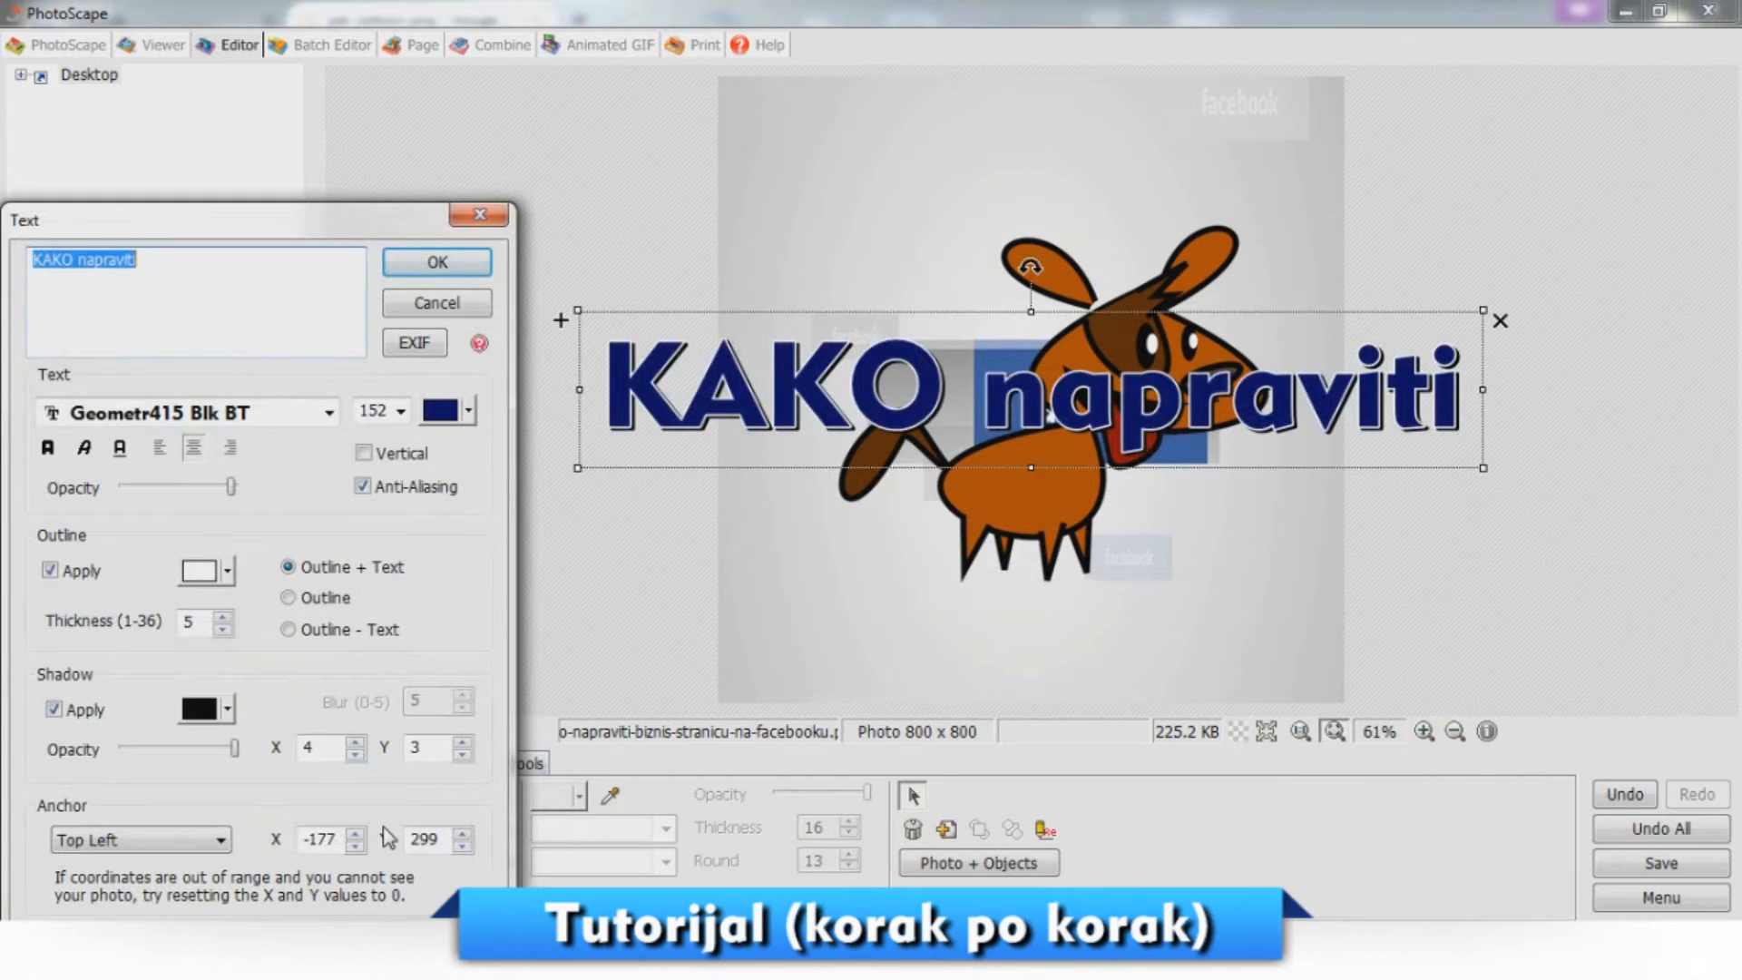
text(Pe)
key(BackSpace)
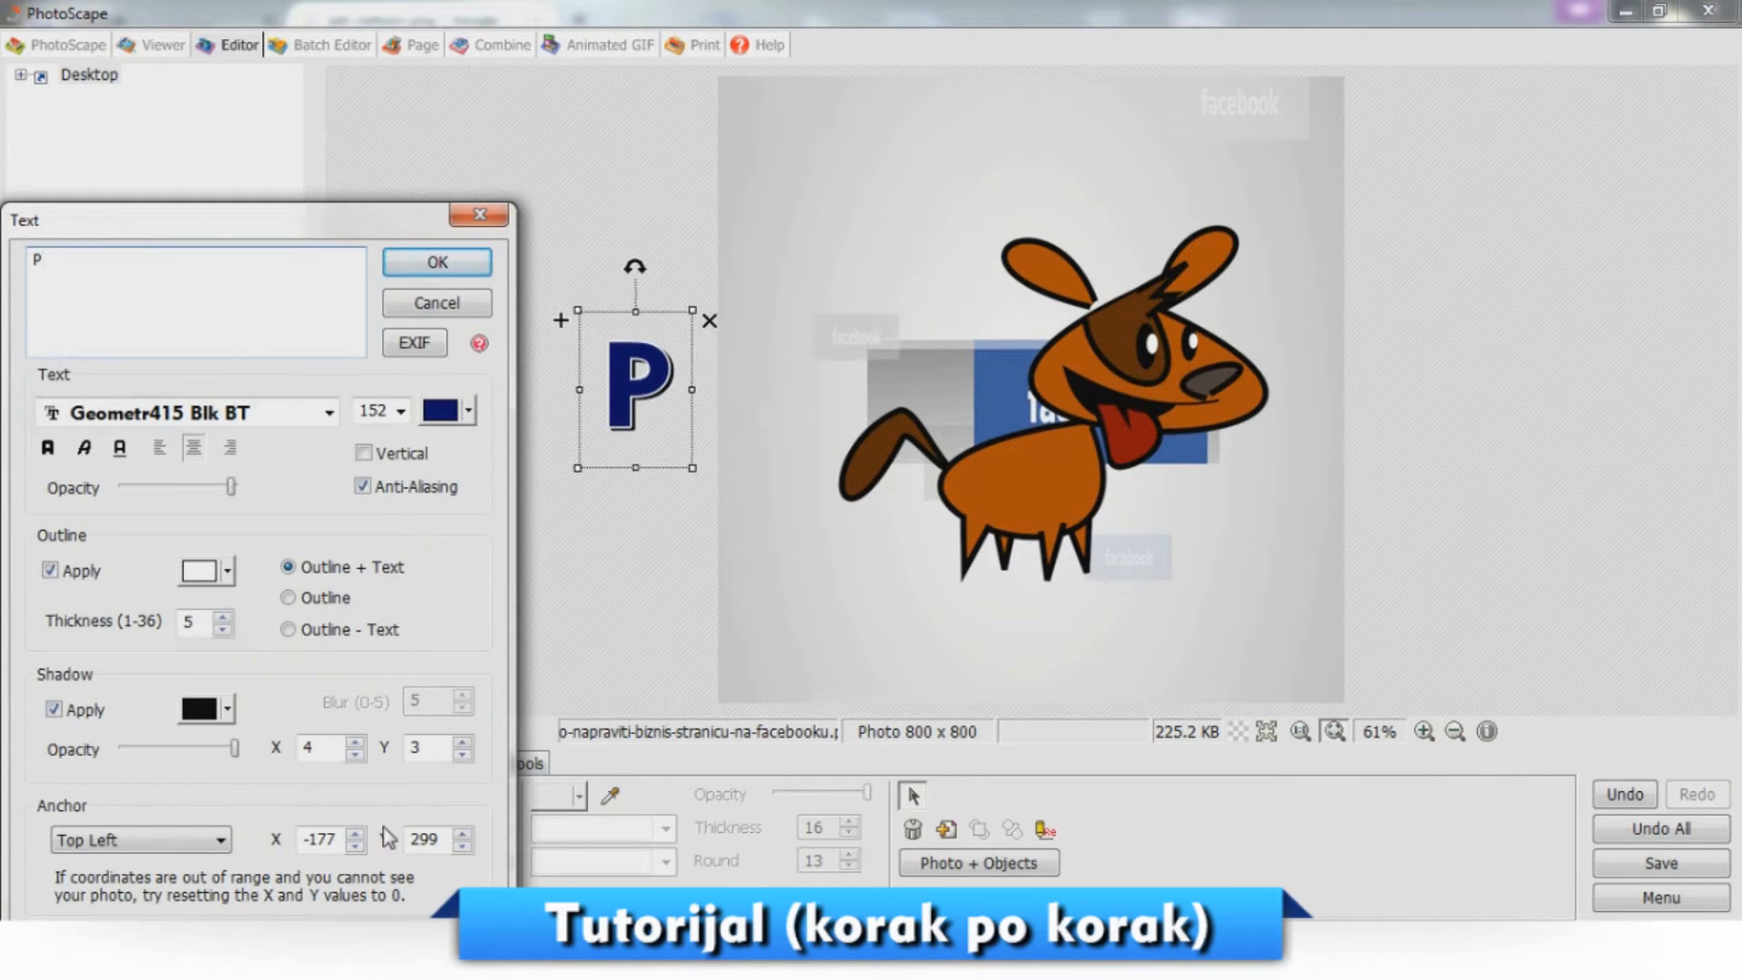
text(et)
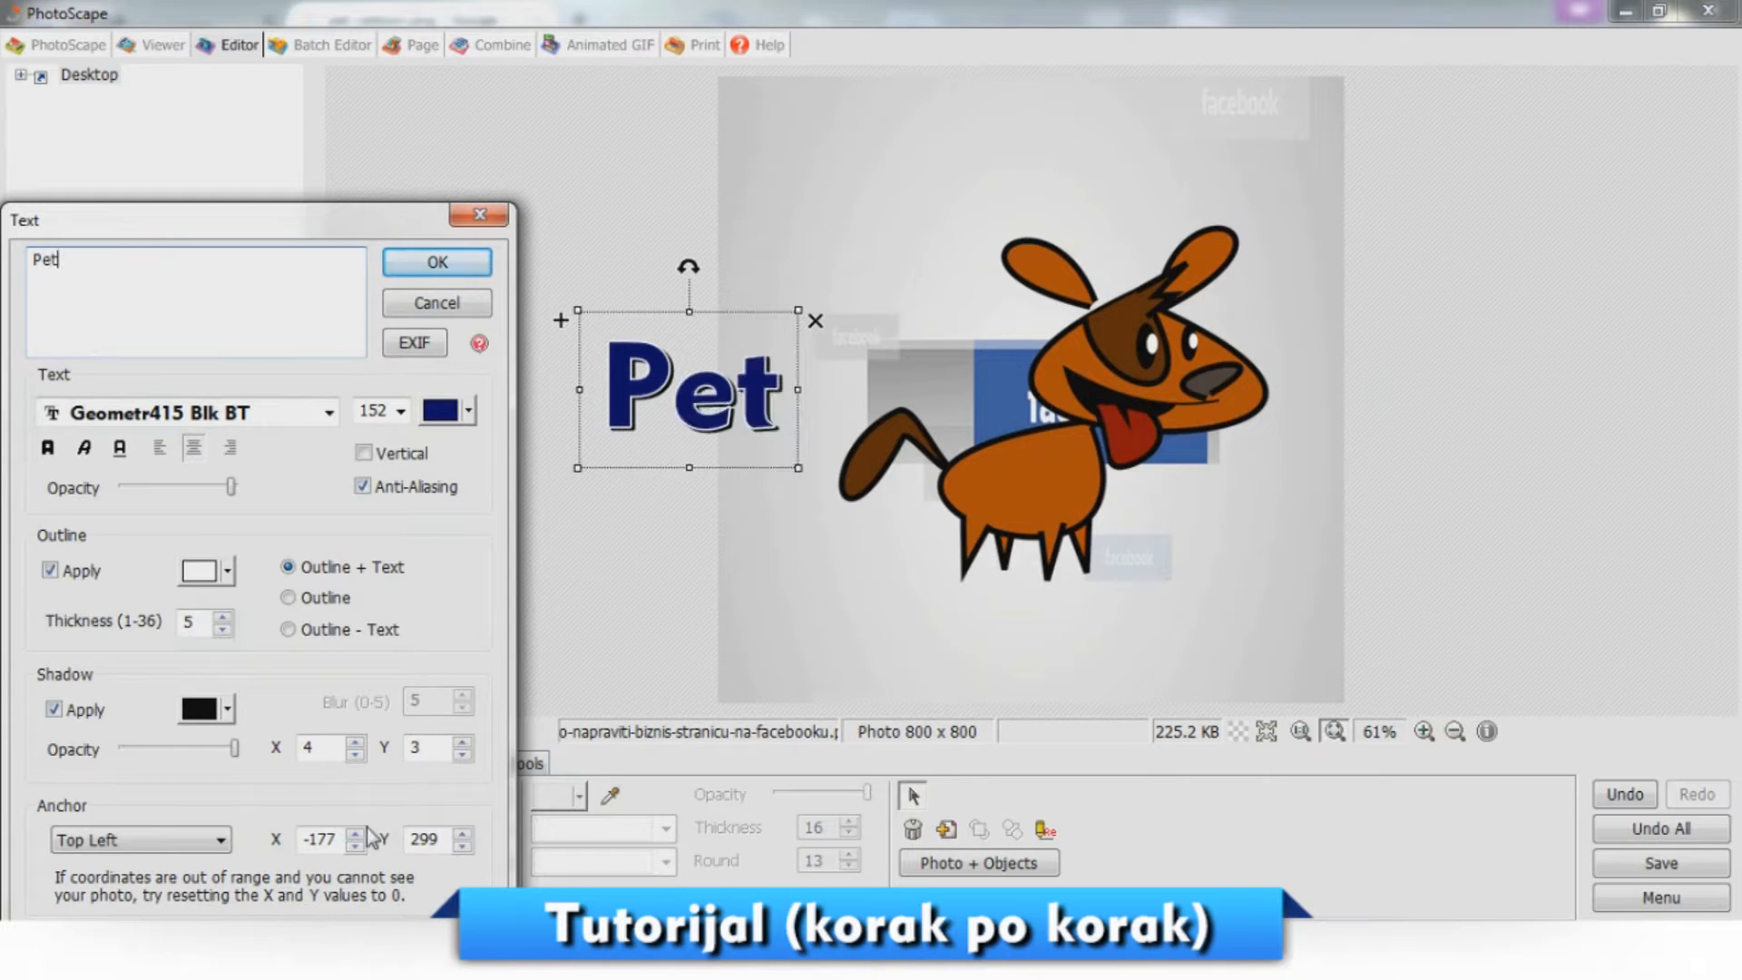
click(328, 413)
click(261, 706)
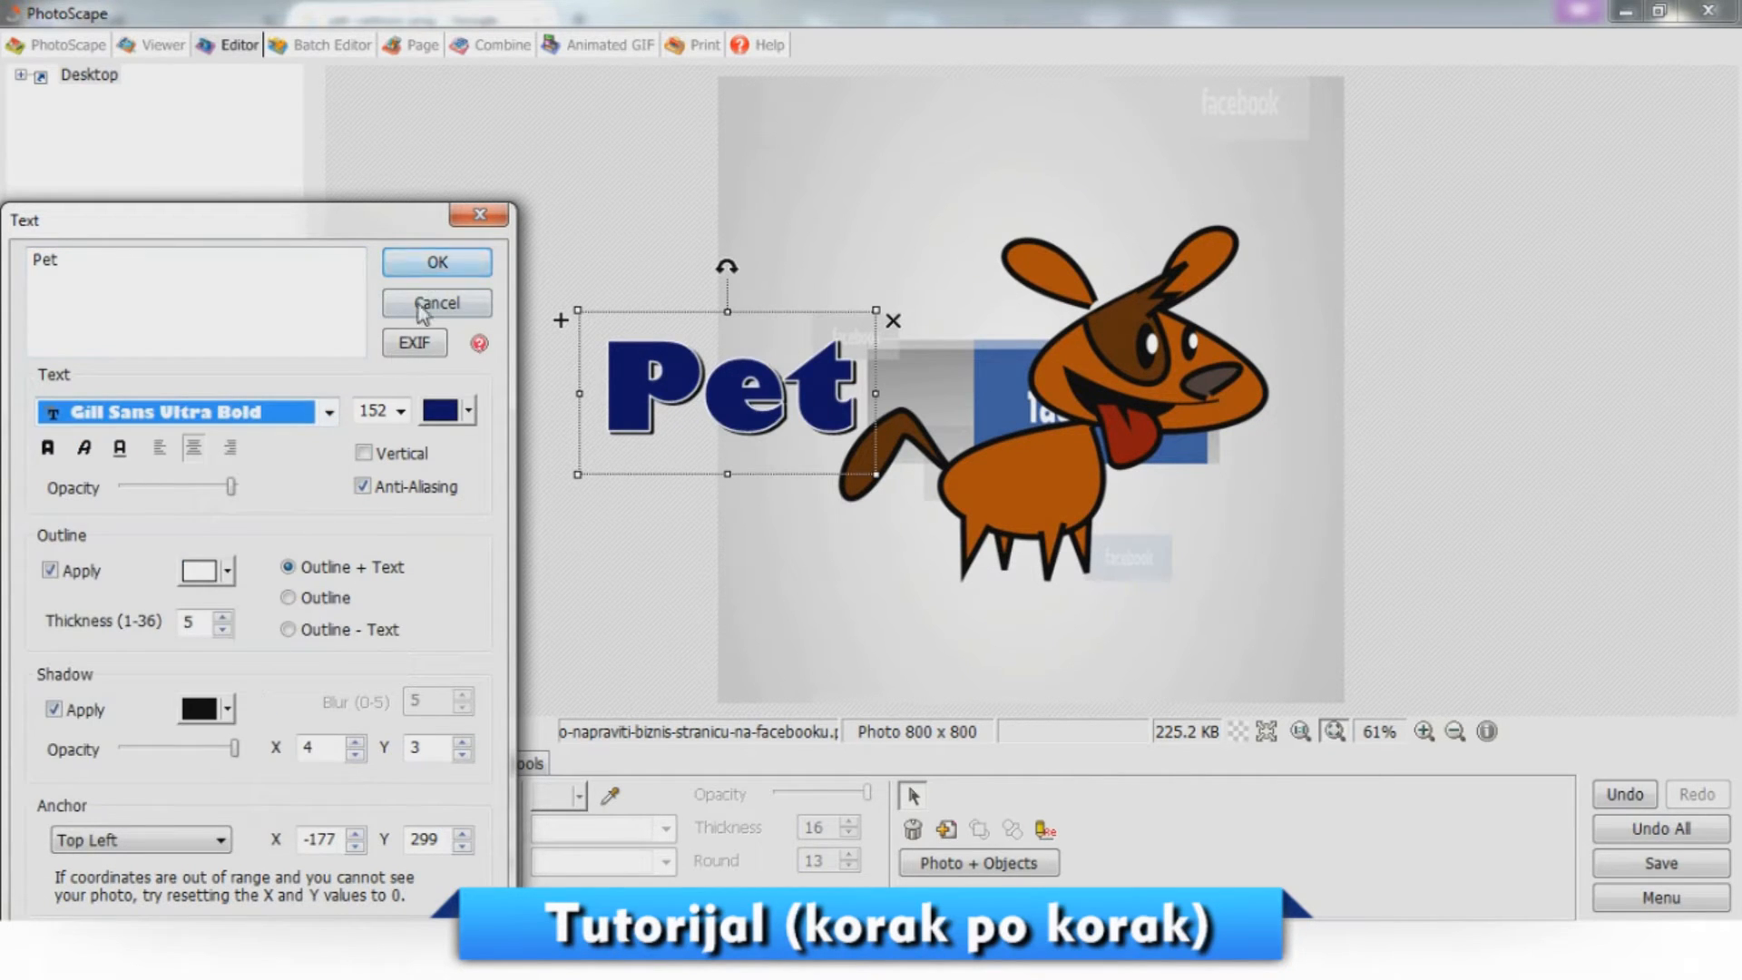
click(472, 414)
click(436, 501)
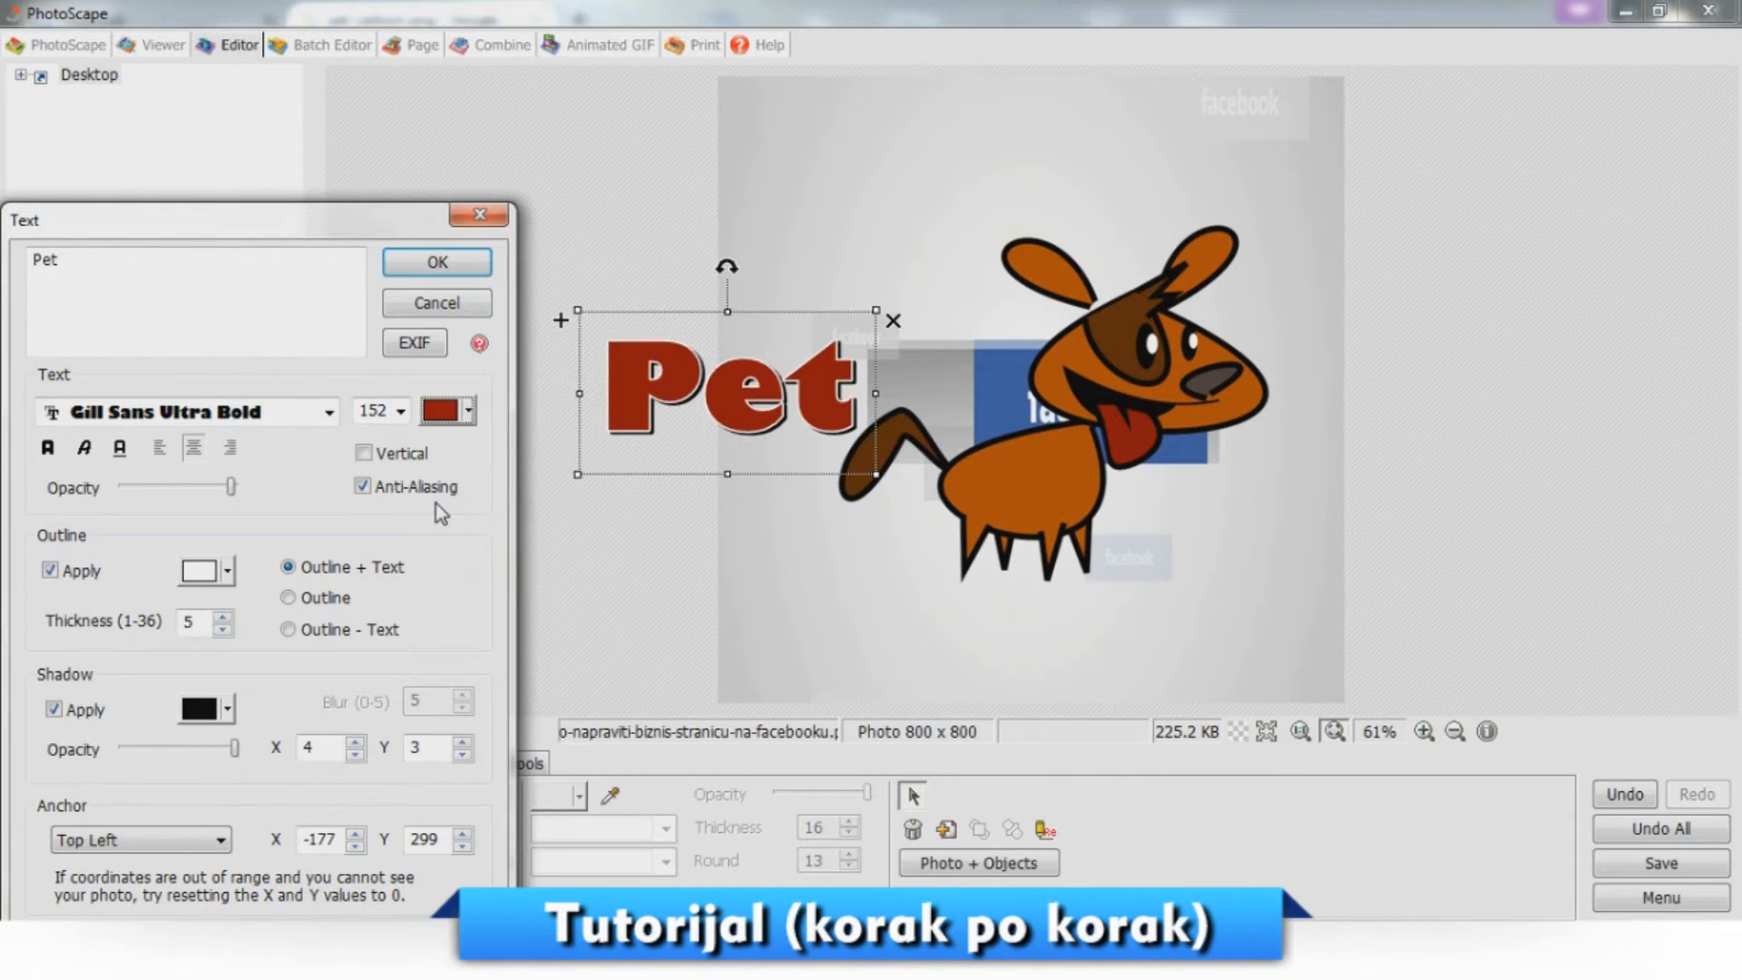
click(438, 268)
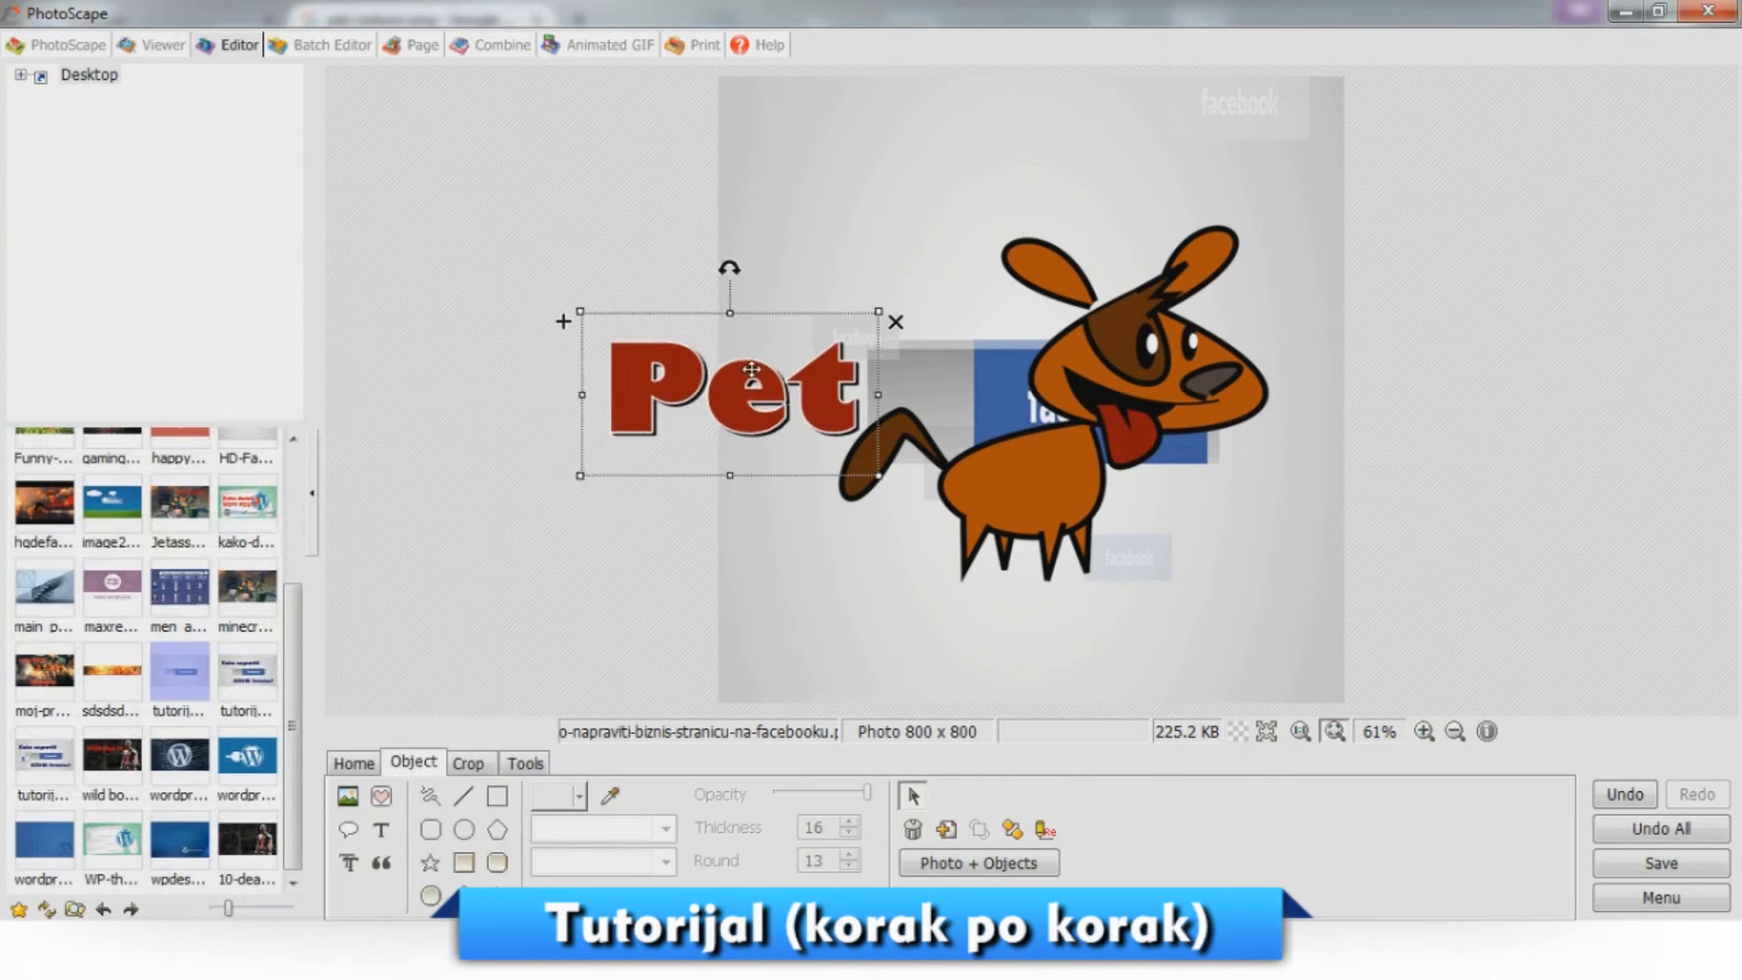
Remove the outline from the "Pet" text and move the text to the upper left of the dog, beside its ear.
drag(687, 408, 816, 349)
double_click(817, 350)
click(699, 671)
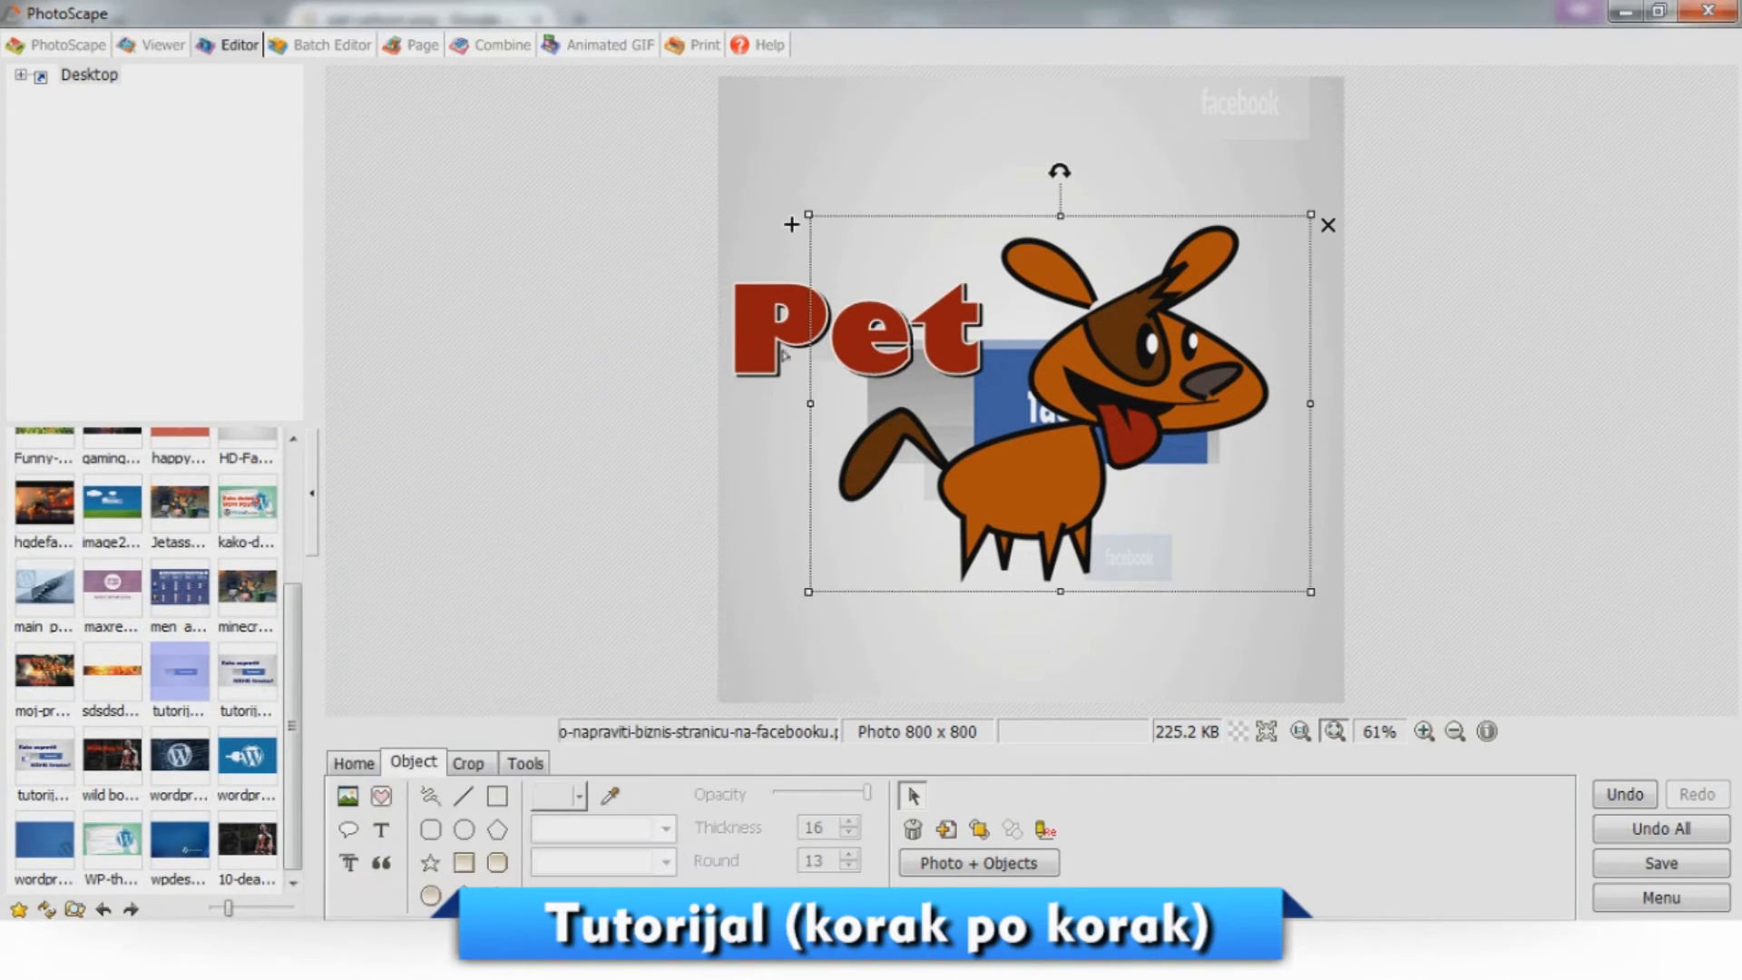
double_click(784, 354)
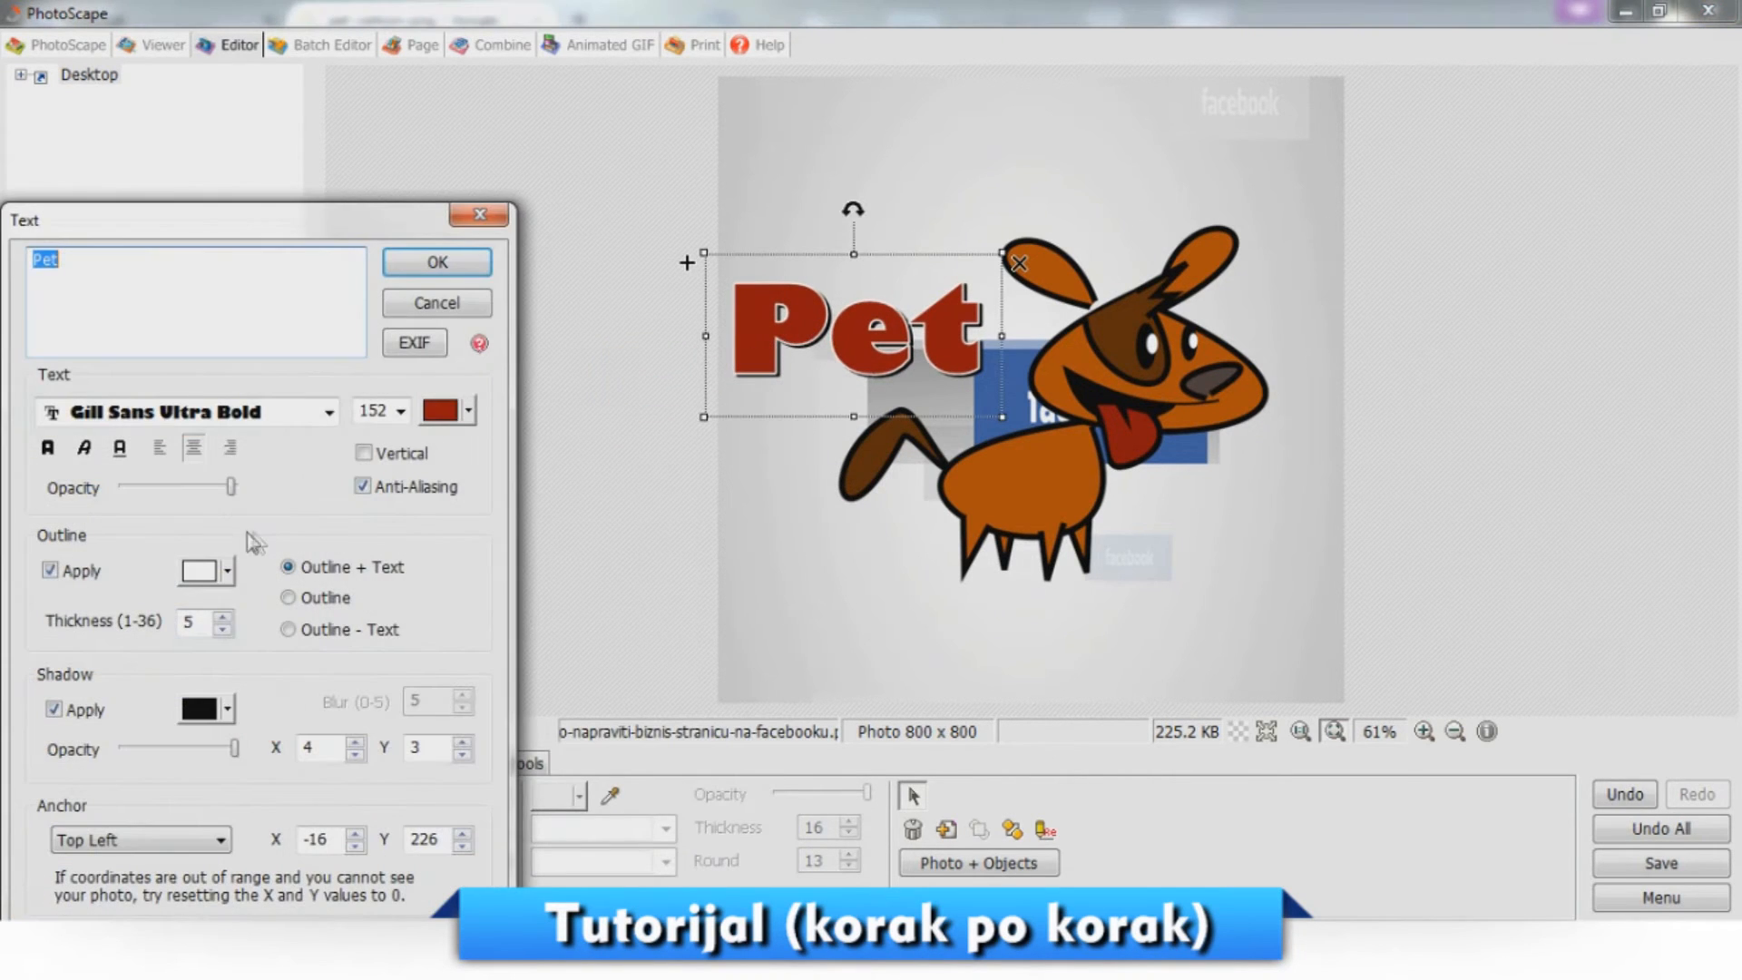
click(50, 569)
click(437, 262)
drag(852, 354, 891, 336)
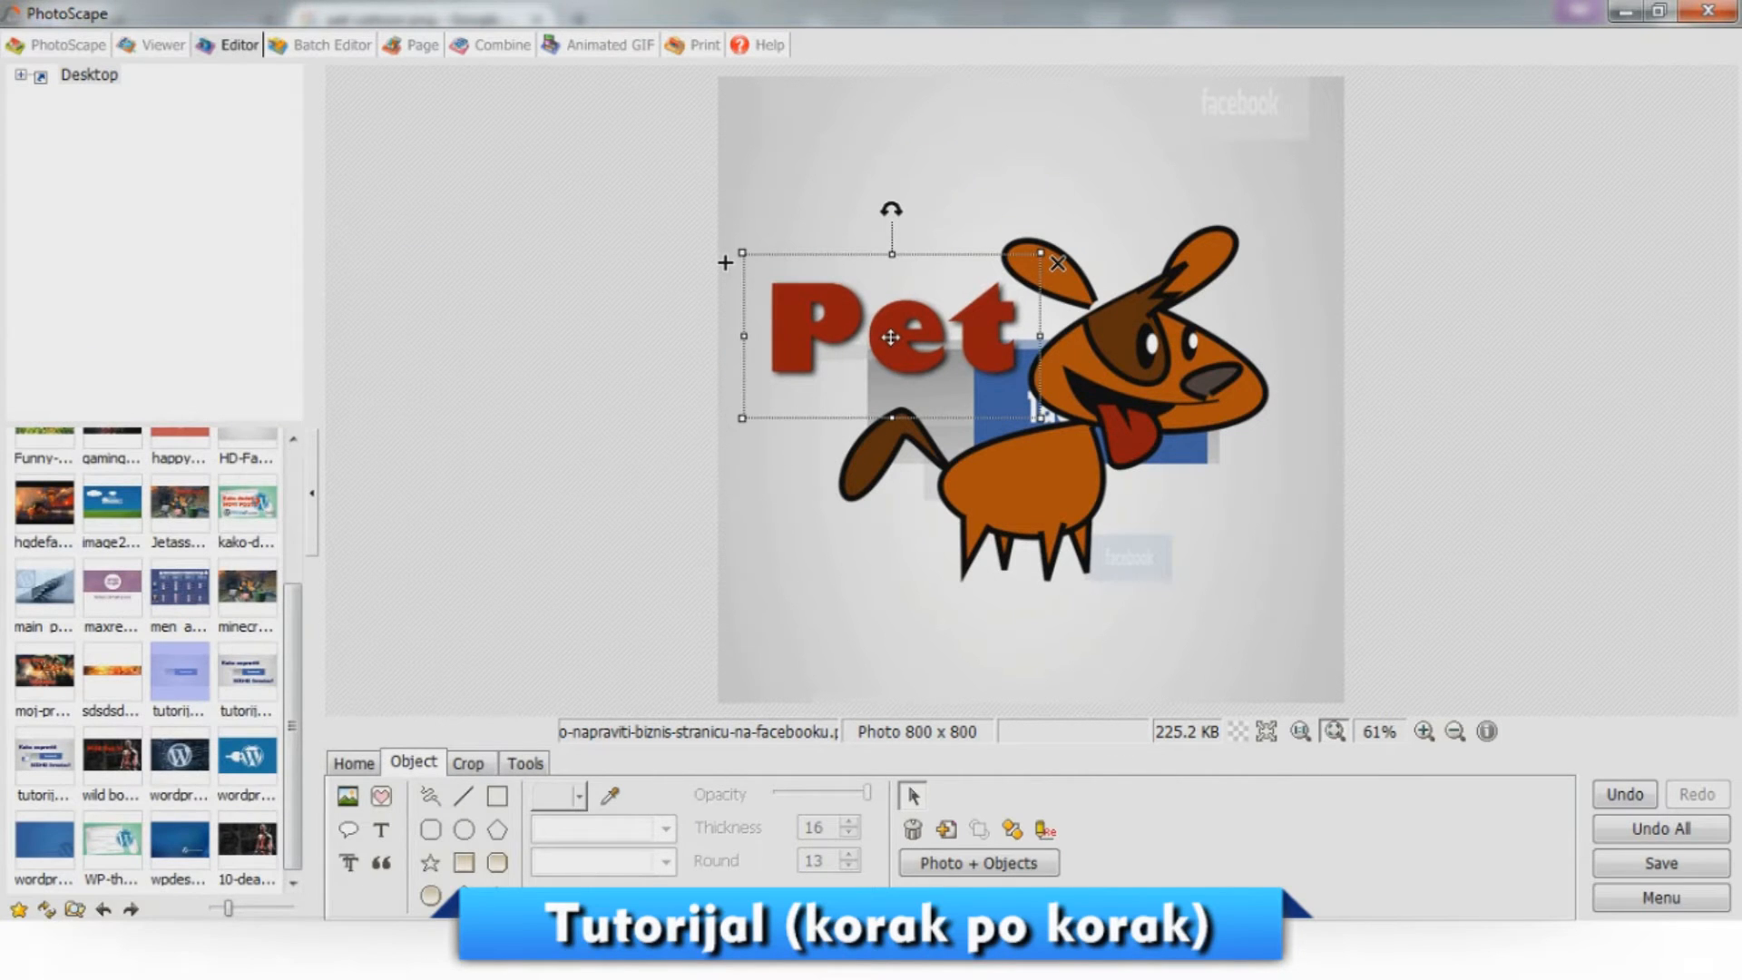
mouse_move(931, 347)
mouse_down()
mouse_move(905, 297)
mouse_move(920, 200)
mouse_move(908, 327)
mouse_move(934, 326)
mouse_up()
Draw a light blue filled rectangle over the entire canvas and send it behind the dog and the text.
click(464, 862)
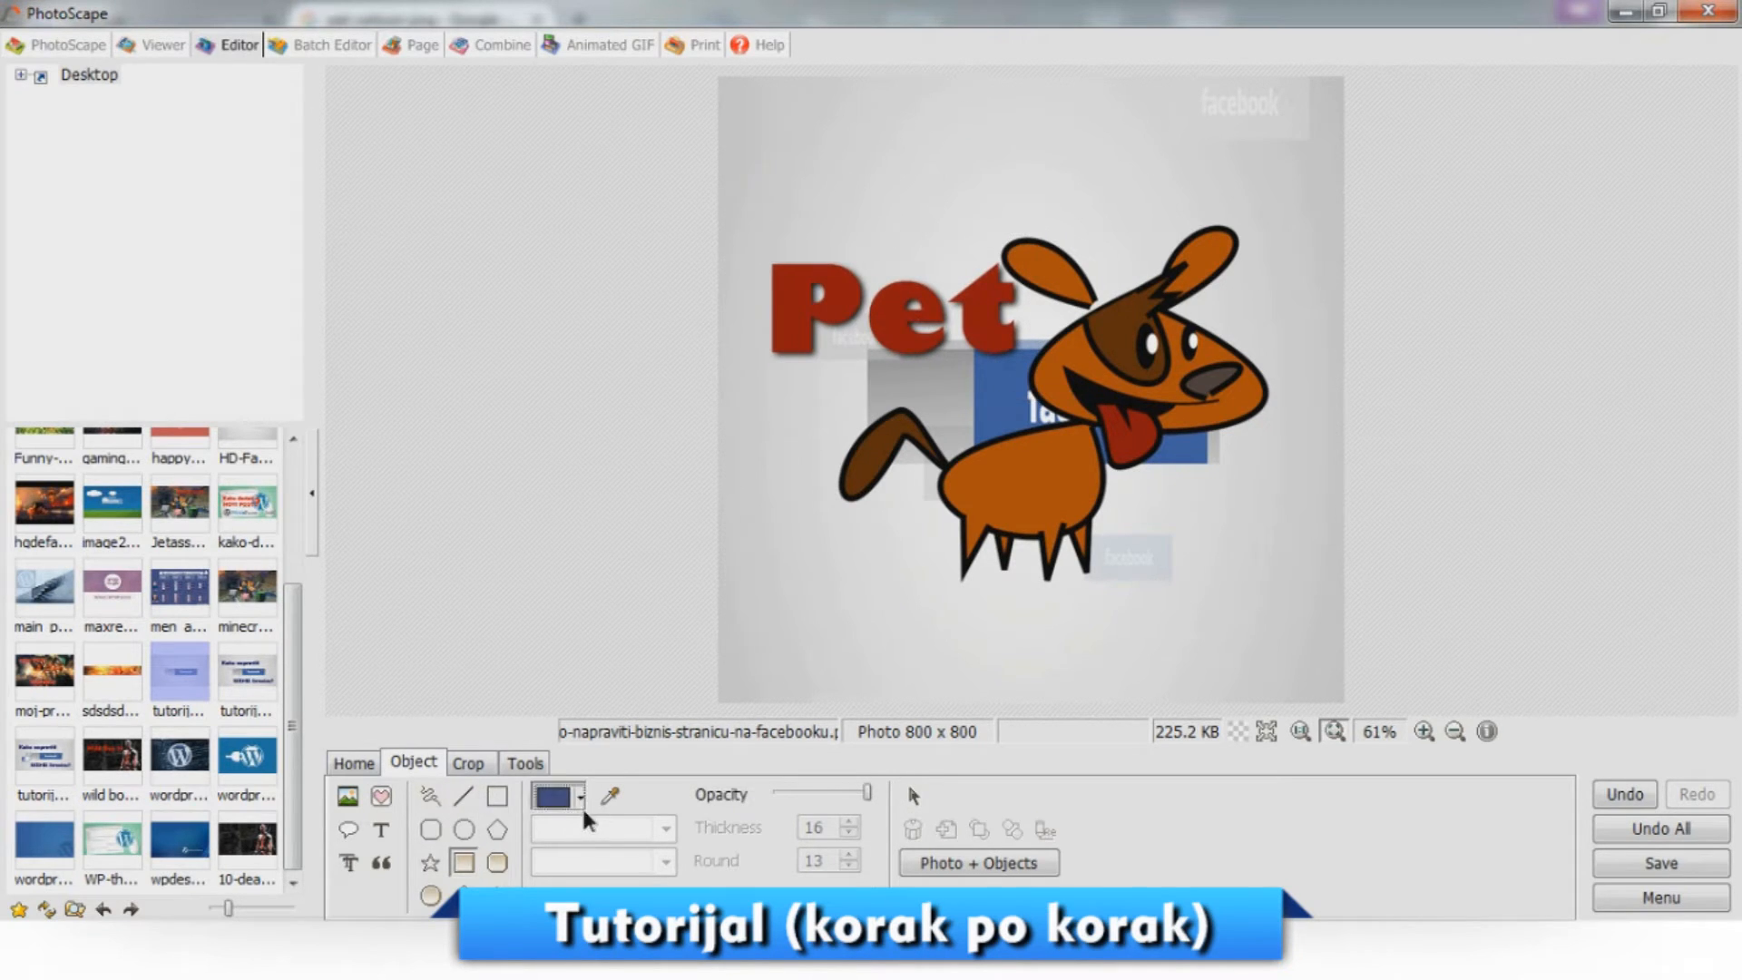
click(580, 798)
click(692, 728)
drag(704, 75, 1349, 701)
click(891, 573)
right_click(890, 571)
click(937, 643)
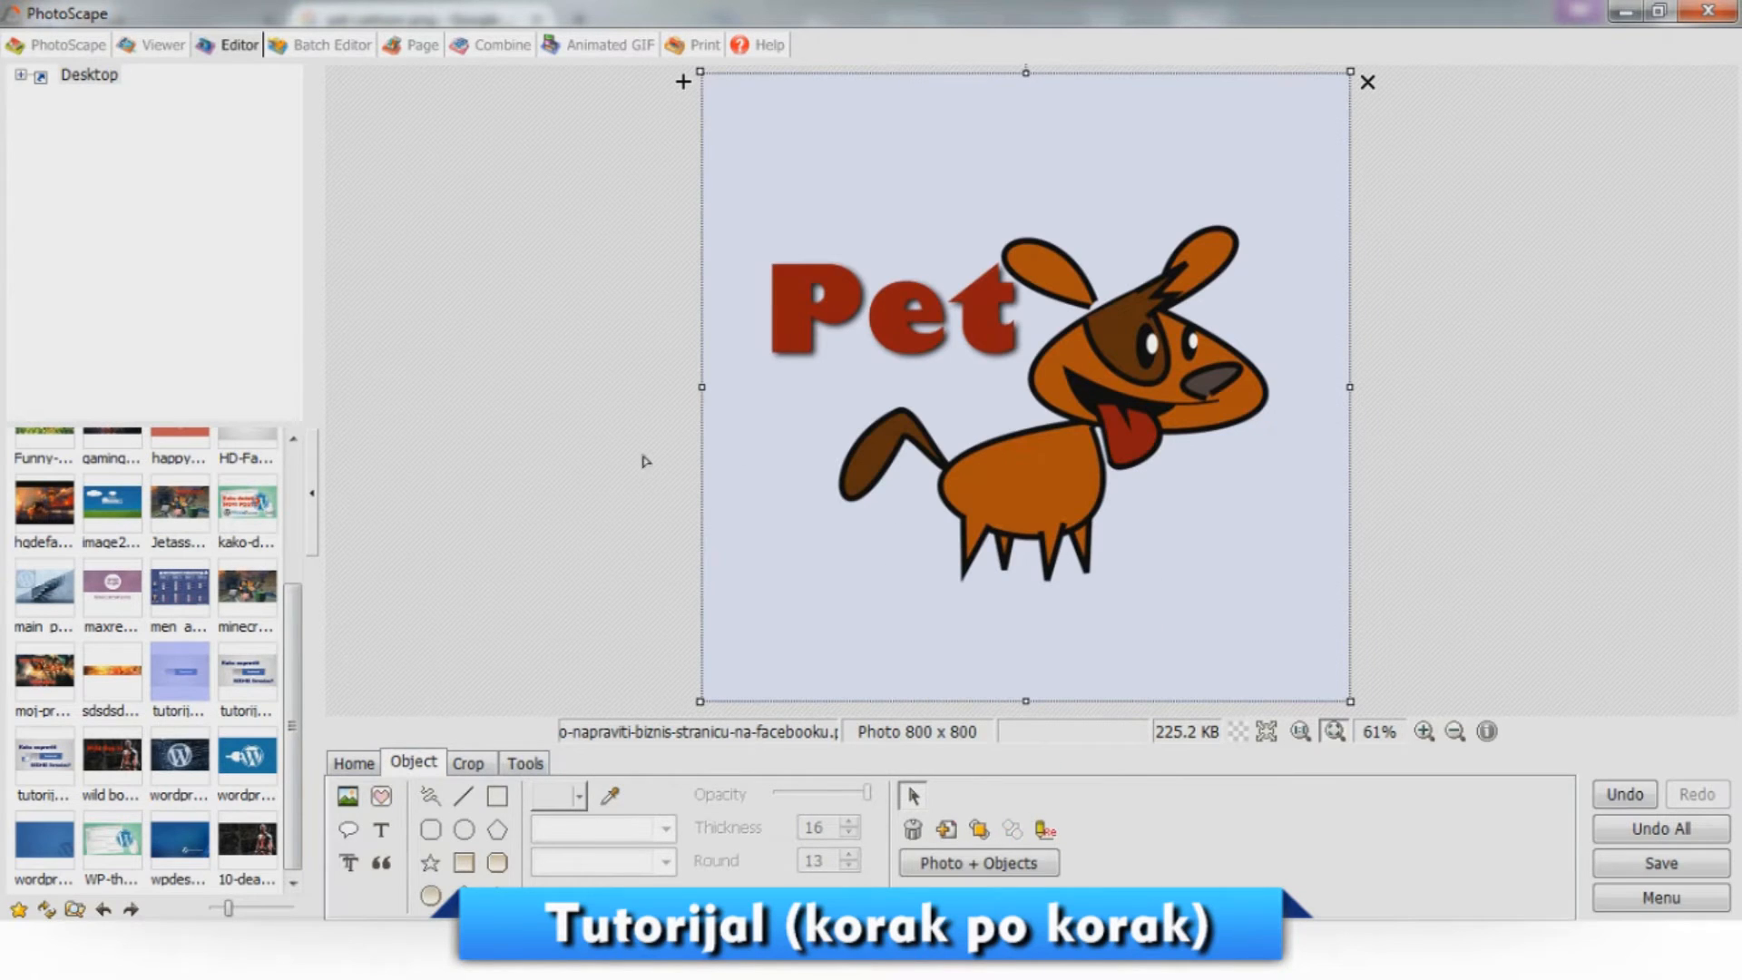
Add a second text object reading "Shop" in the same style as the "Pet" text.
click(381, 830)
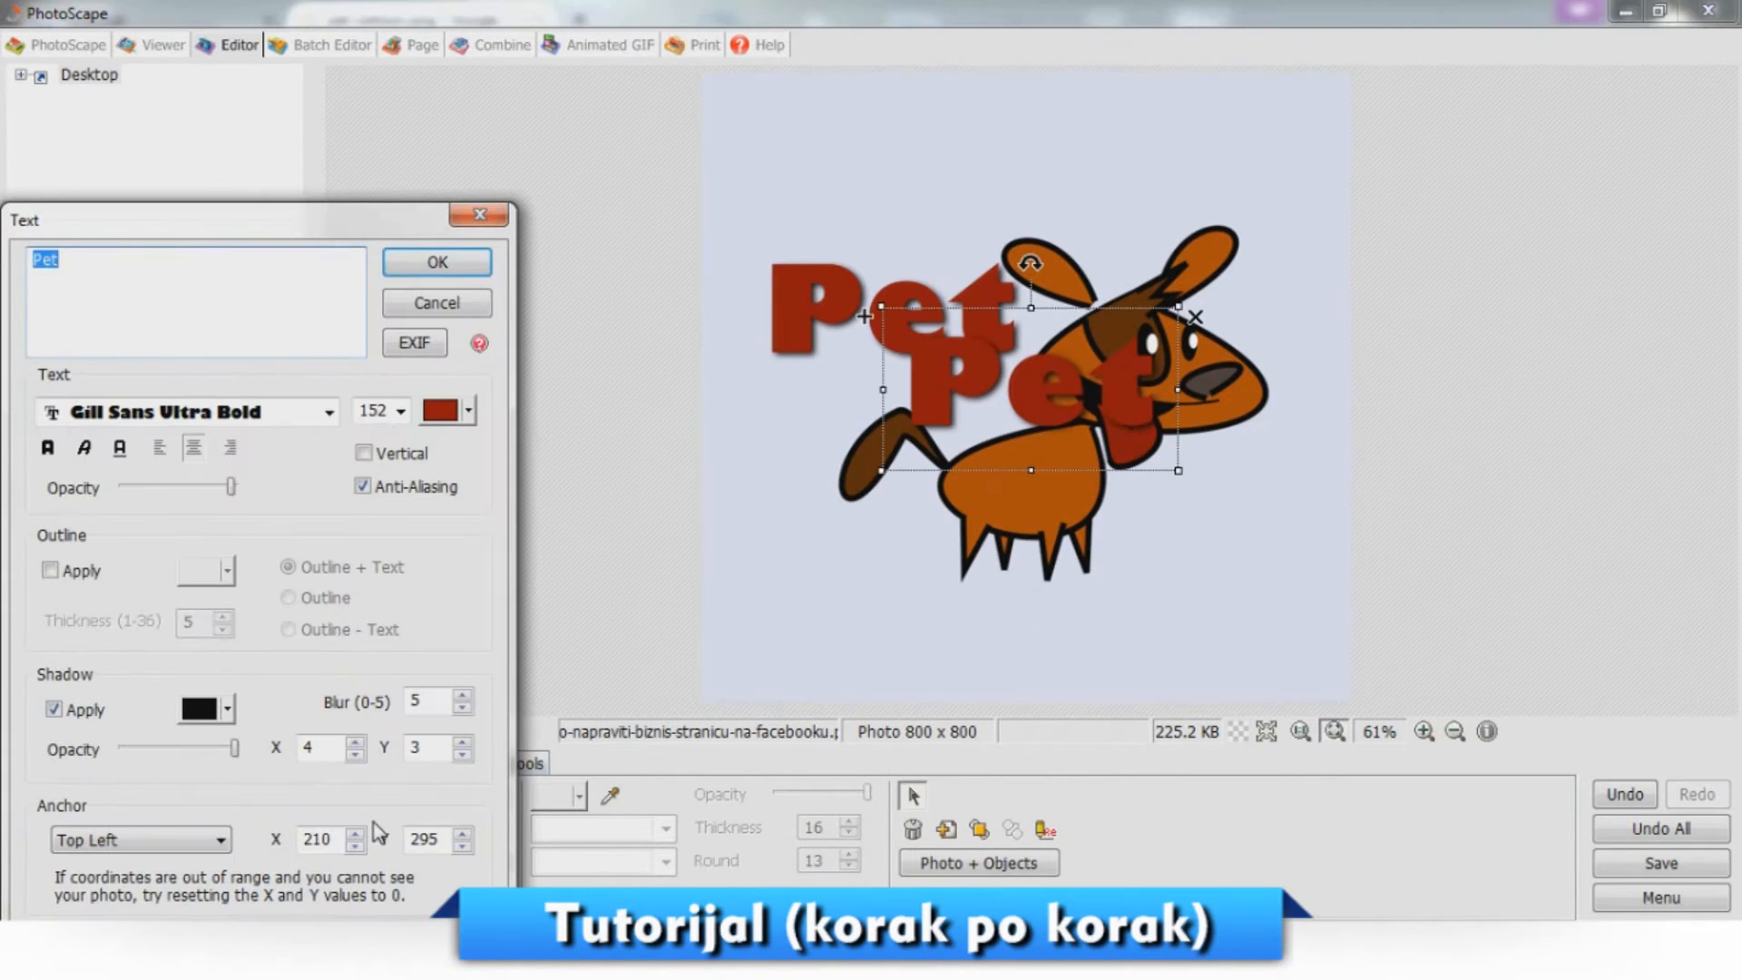
text(Shop)
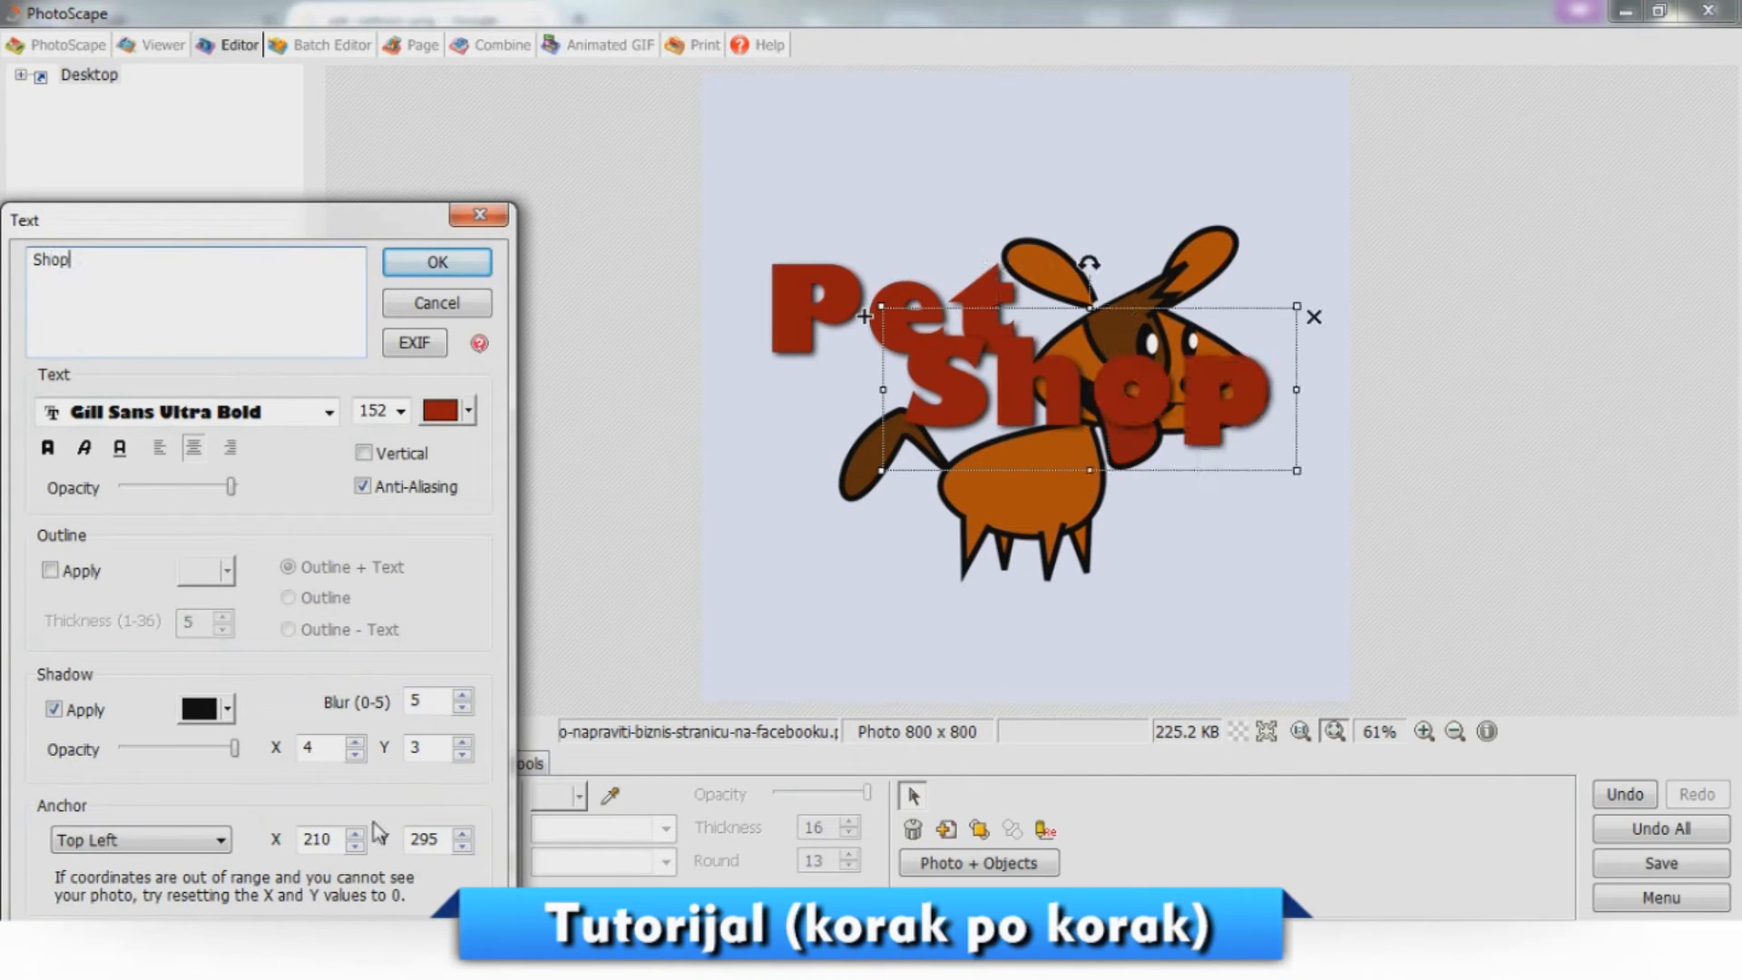
click(459, 274)
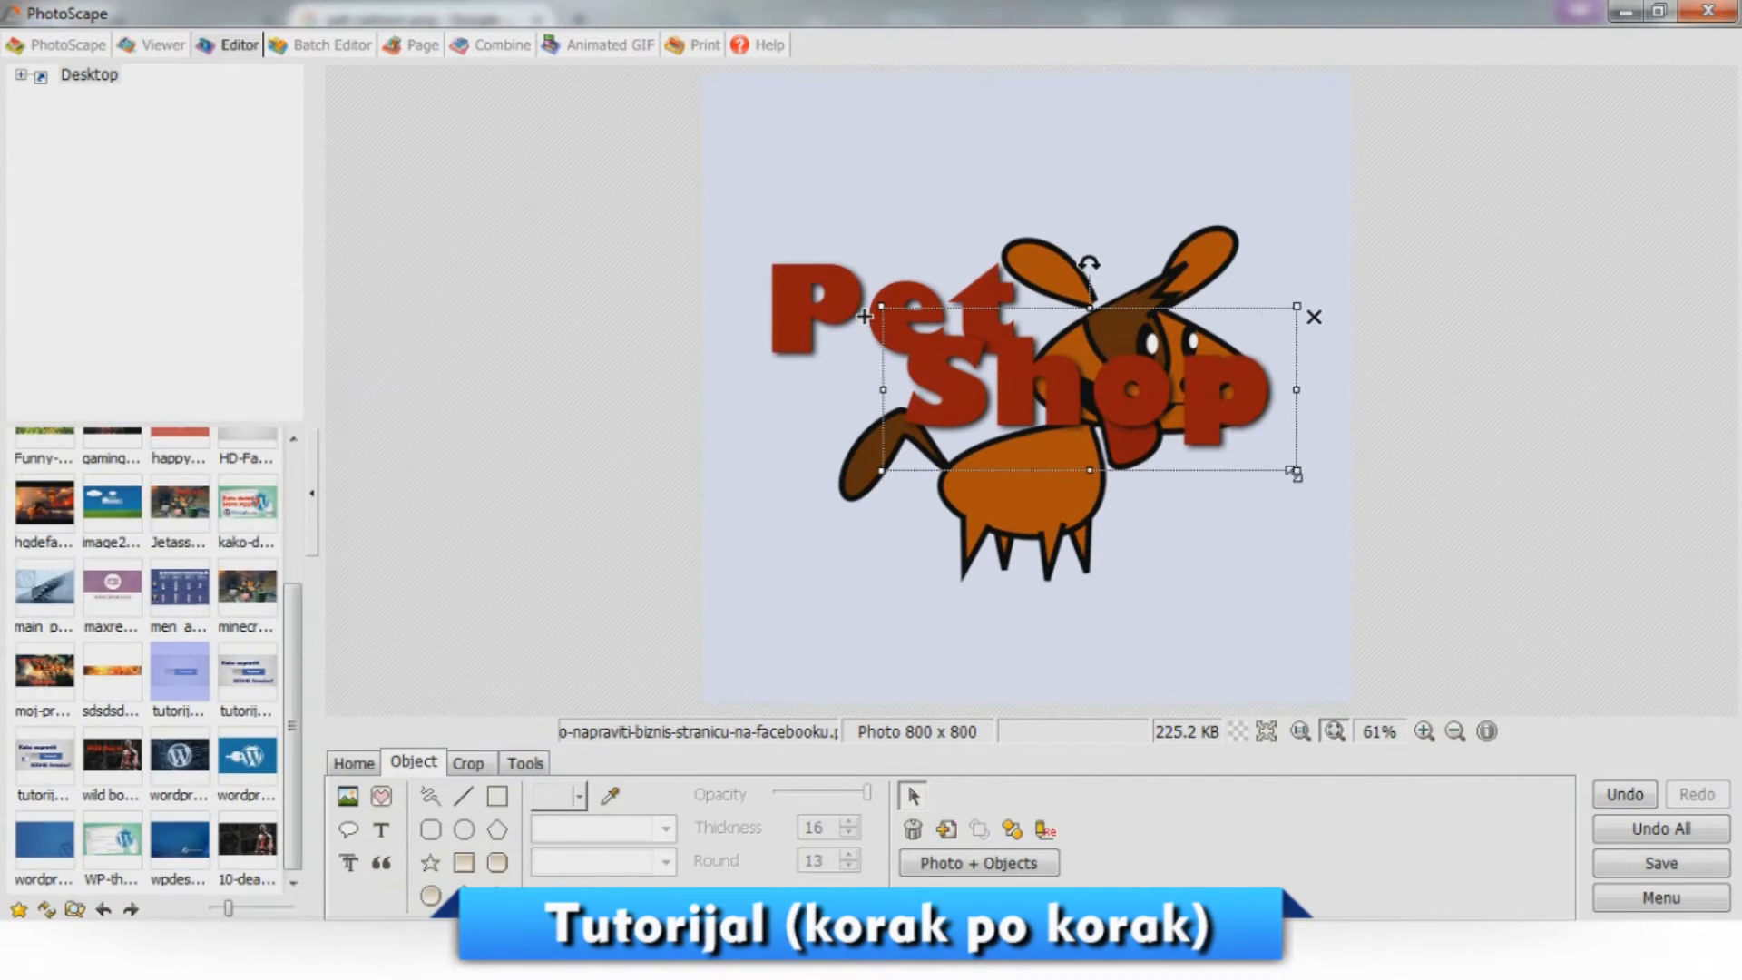
Shrink the "Shop" text, place it directly beneath "Pet", and fine-tune the spacing between both texts and the dog.
drag(1295, 473, 1129, 403)
drag(1045, 365, 941, 389)
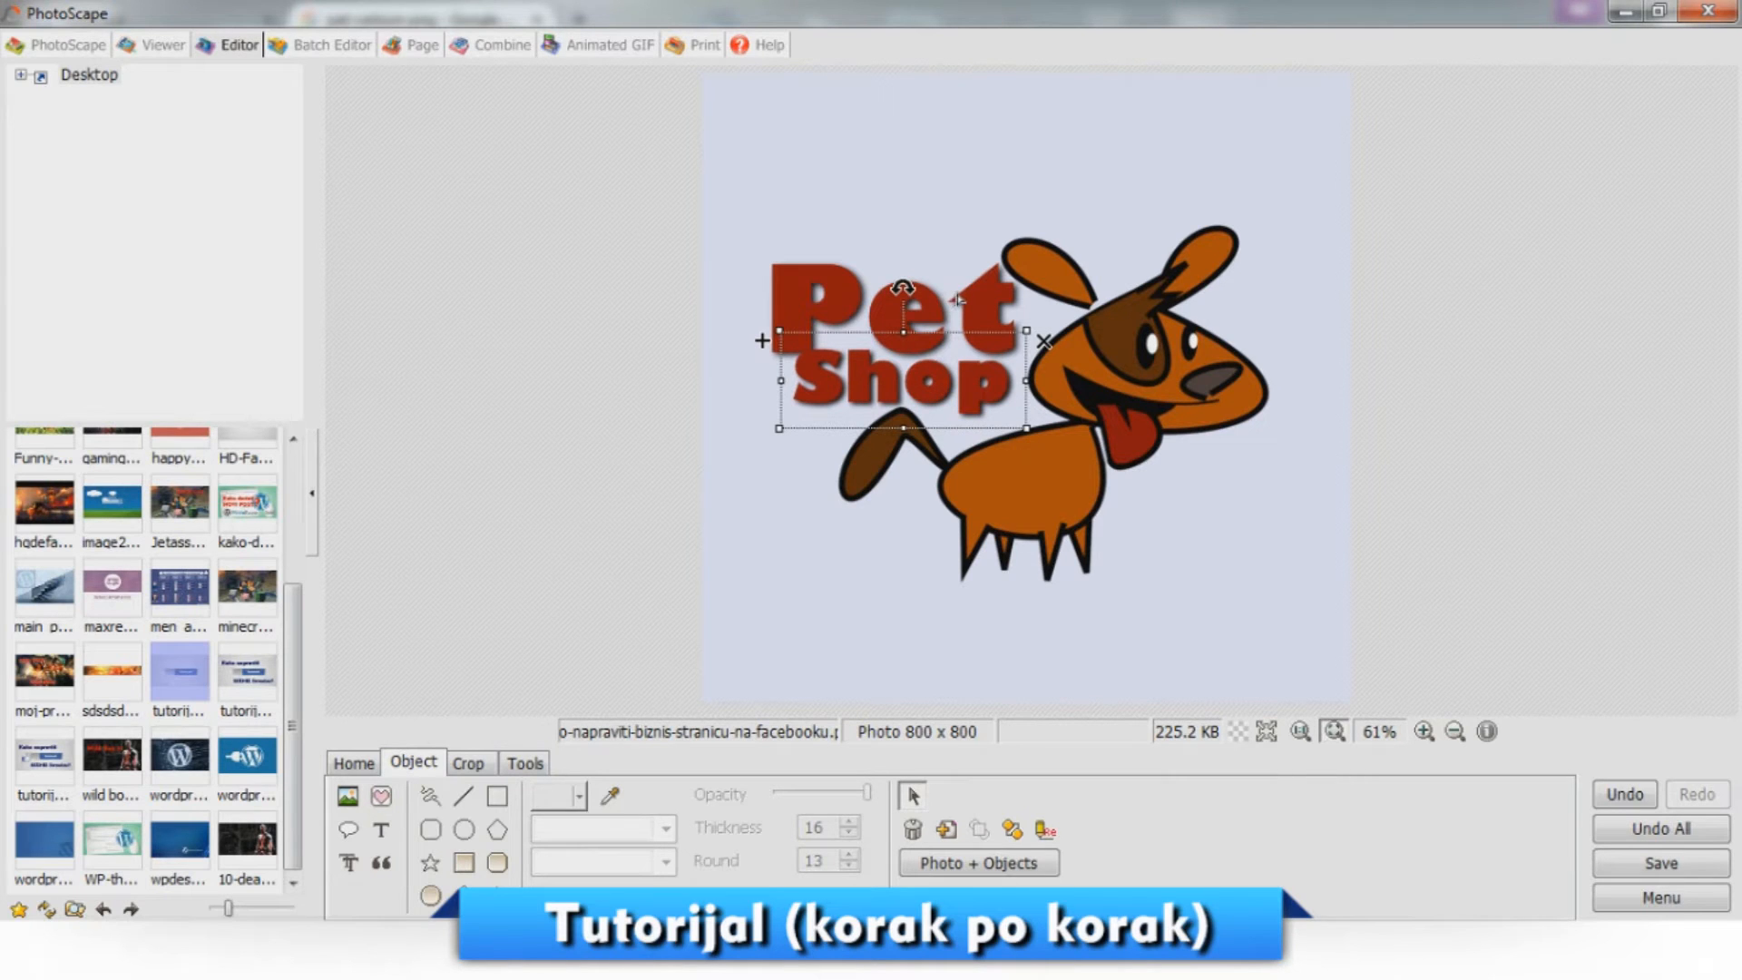
drag(957, 299, 964, 278)
drag(1084, 332, 1105, 335)
click(945, 404)
drag(950, 377, 964, 379)
click(954, 306)
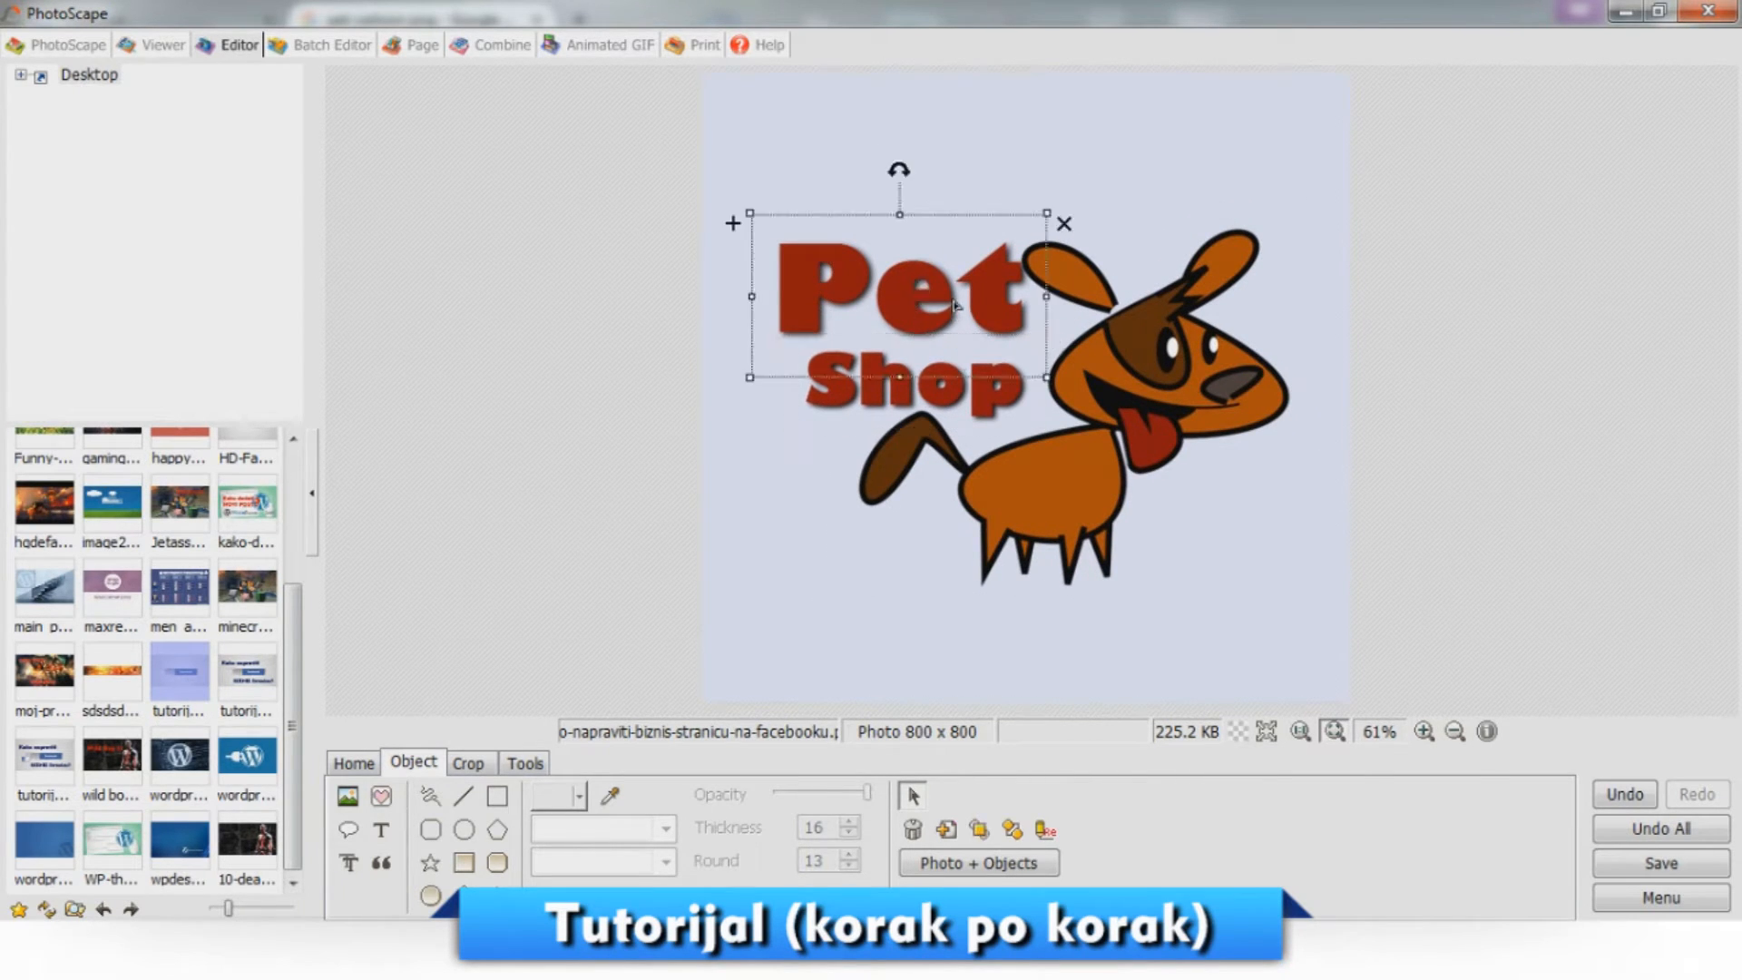
drag(955, 306, 950, 323)
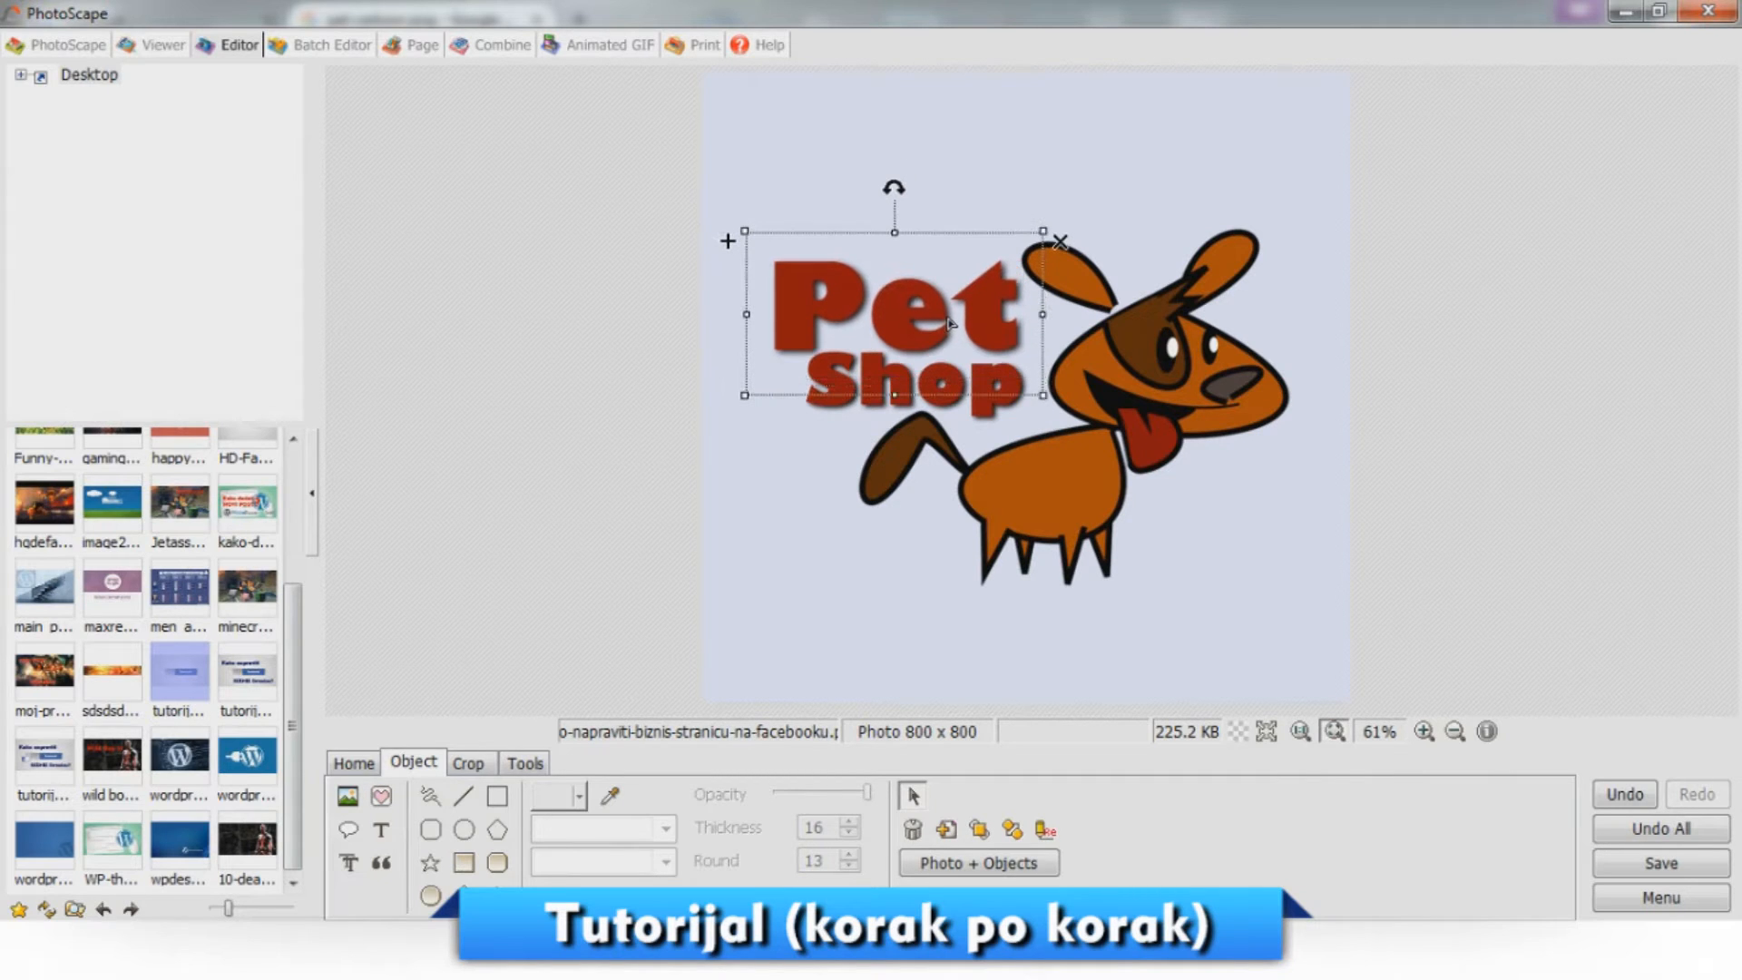
Add a third text object reading "Beograd" in the same style, scaled down and placed beneath the dog's legs.
click(381, 829)
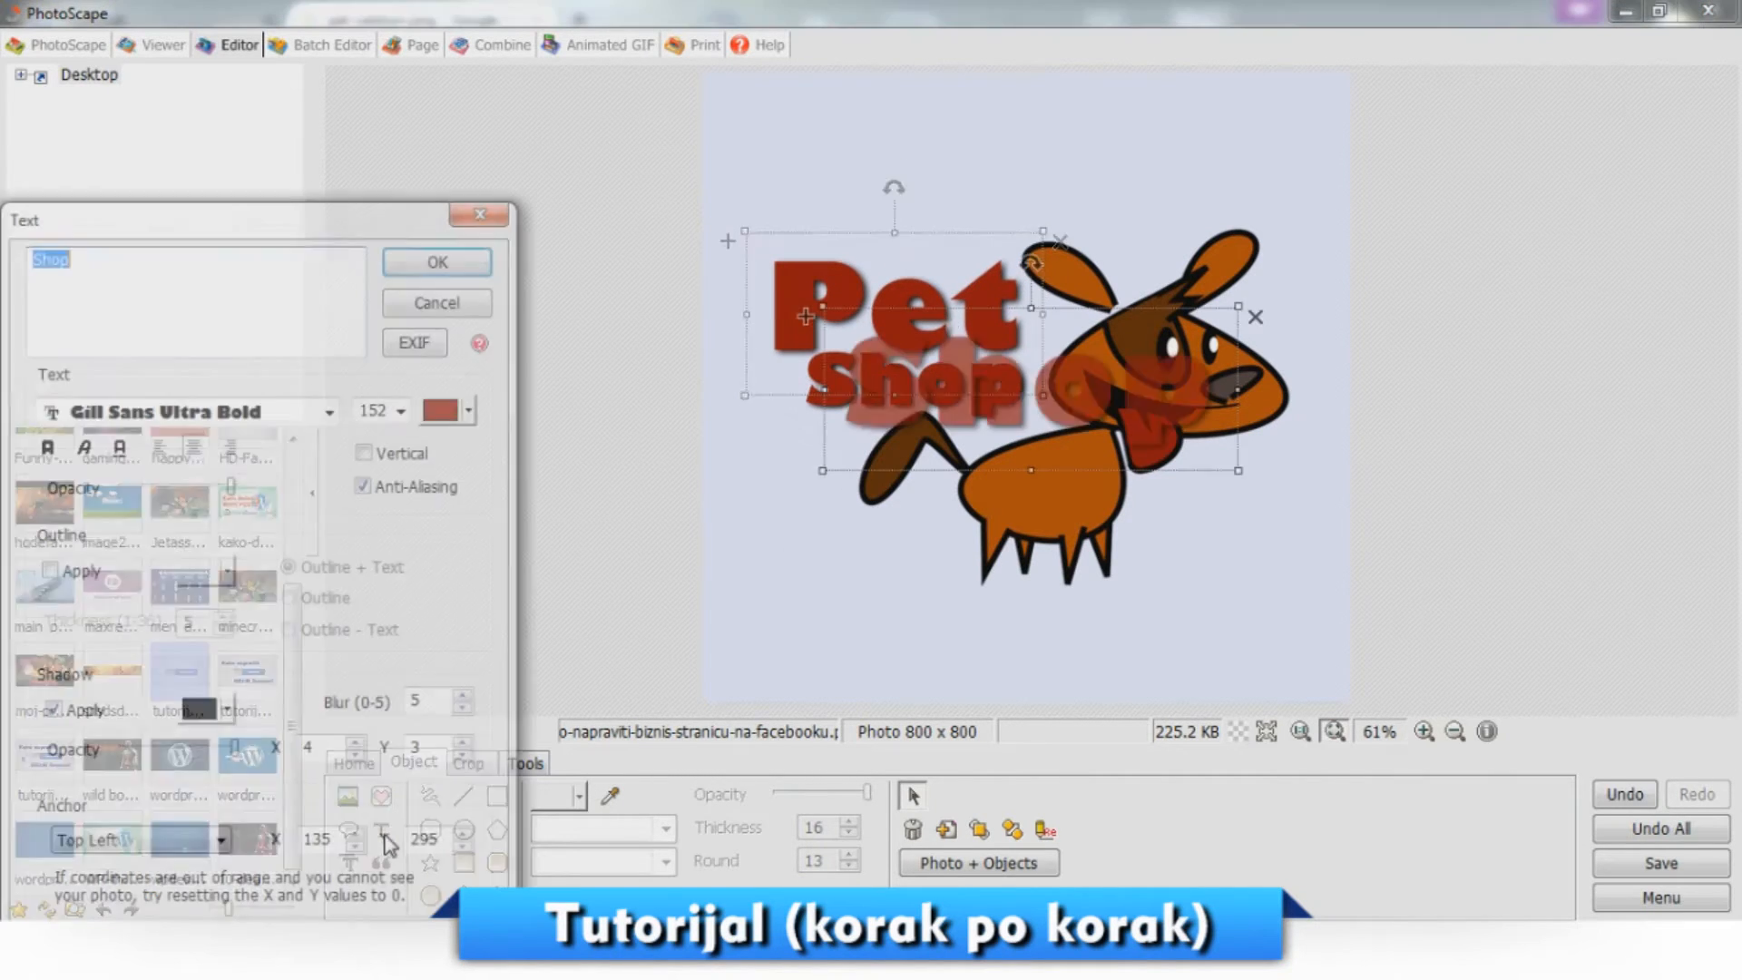
text(Beograd)
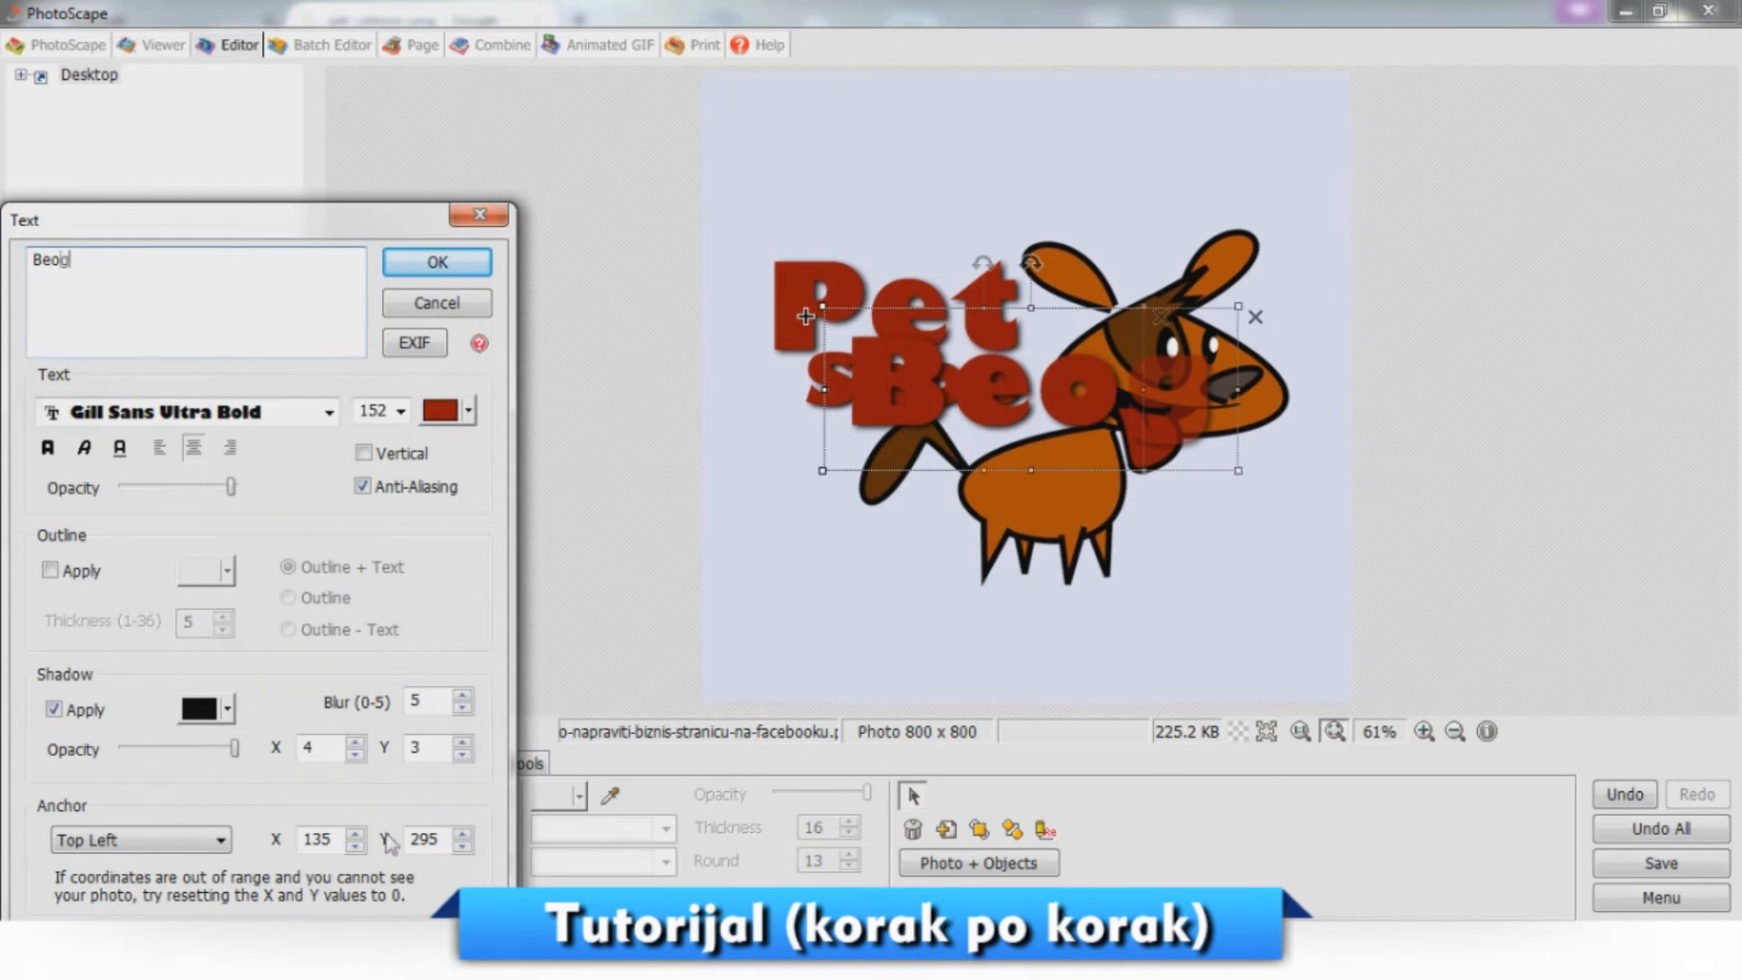
click(472, 262)
drag(1503, 471, 1163, 605)
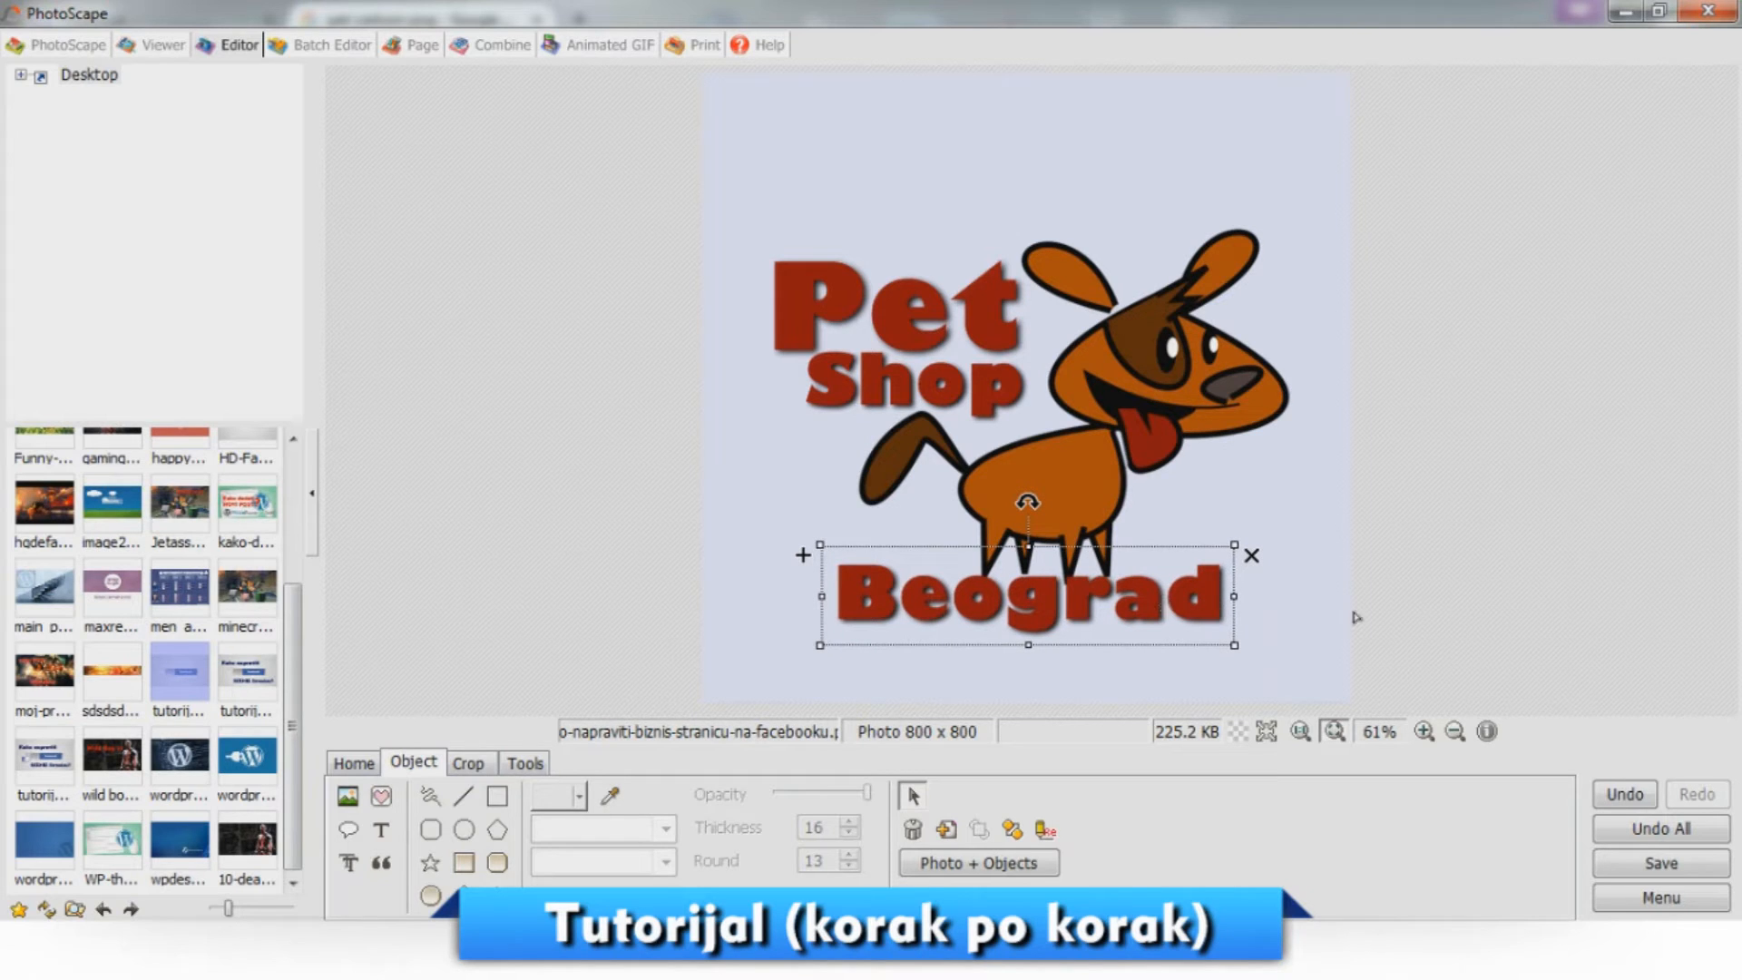
click(1016, 866)
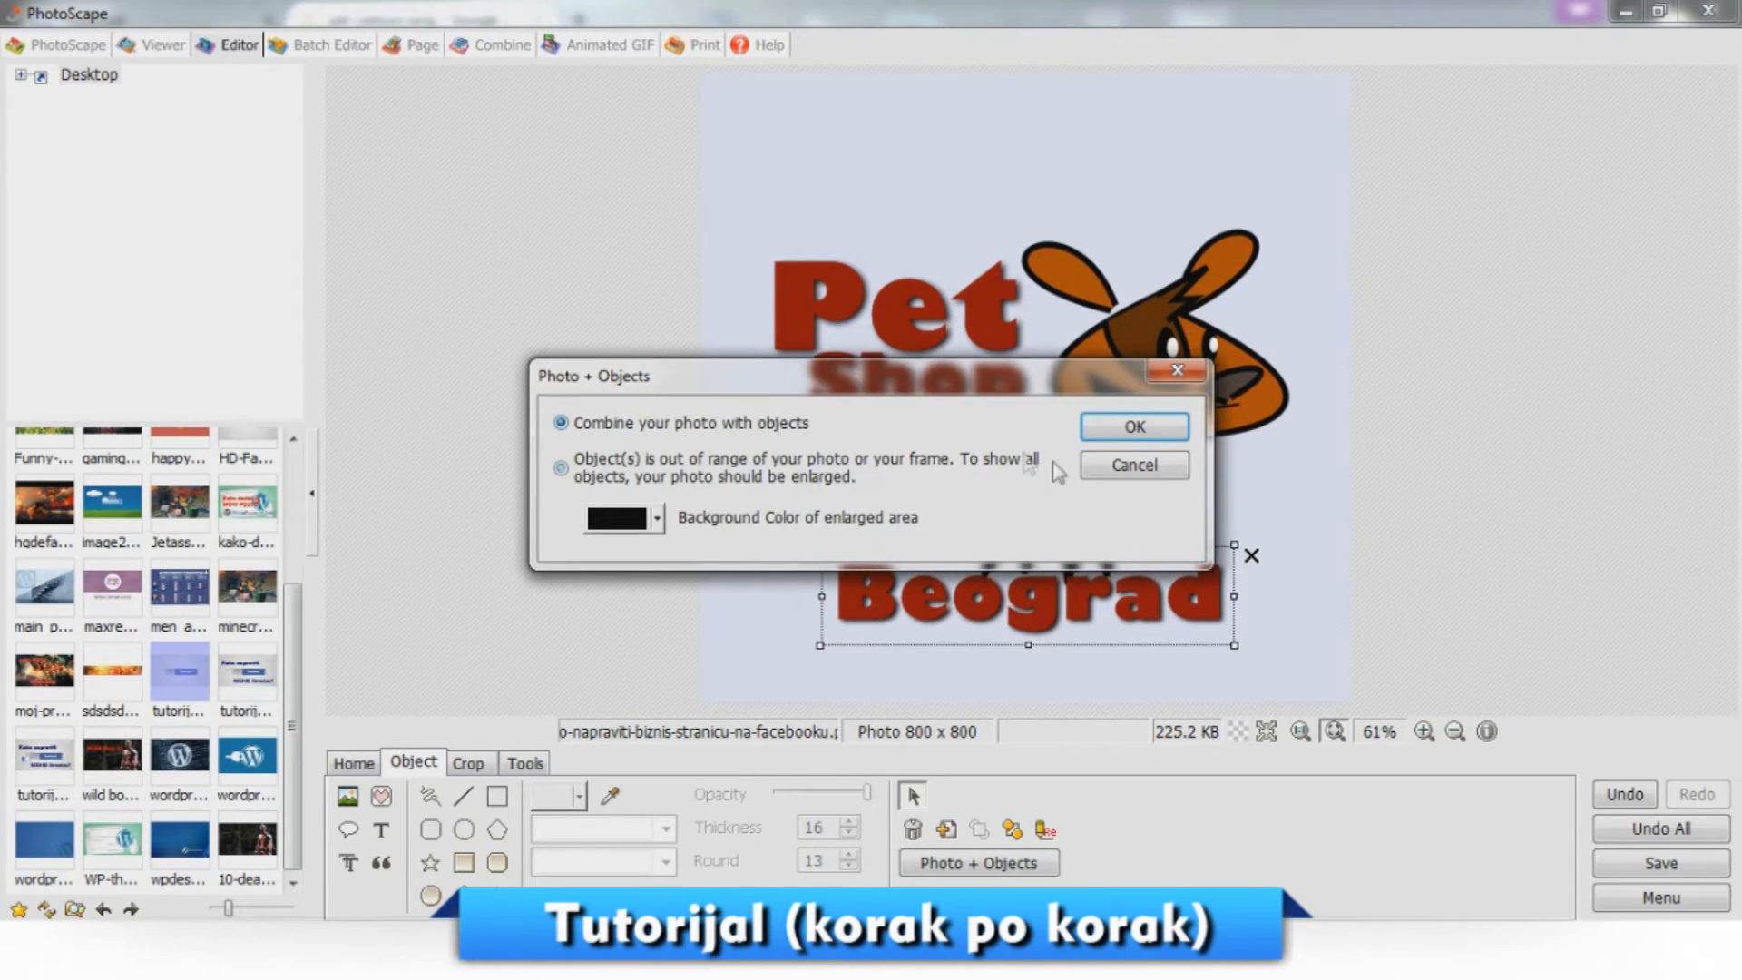
click(1116, 427)
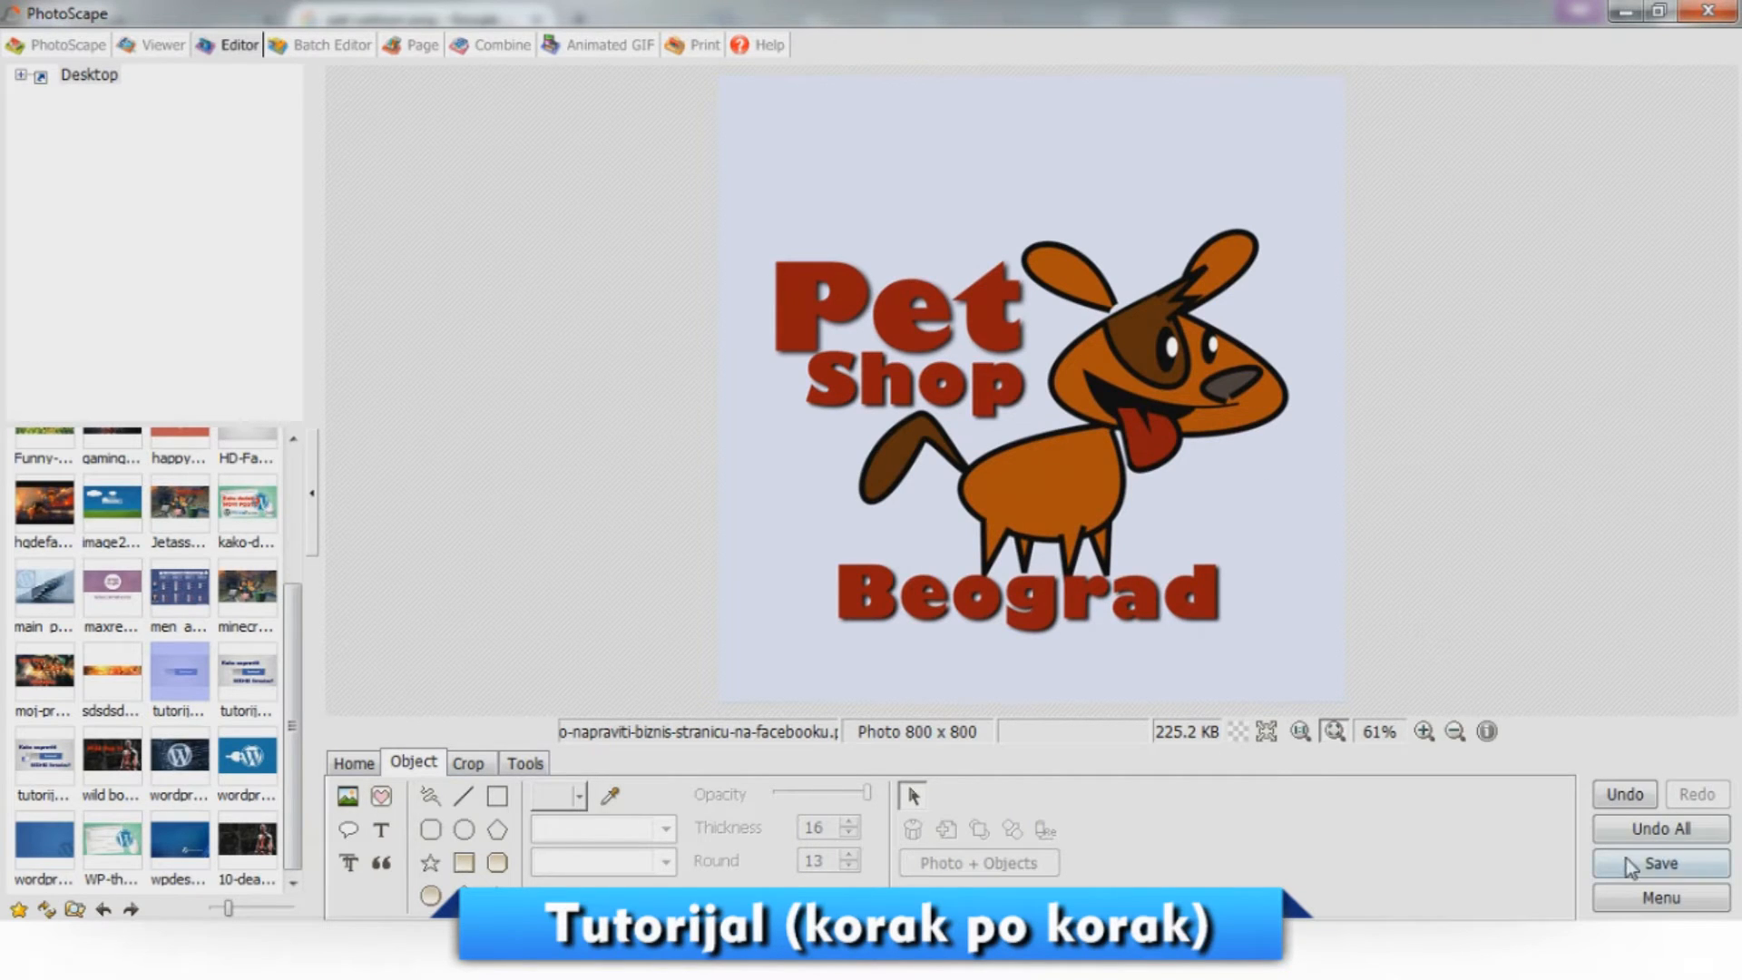
click(1625, 794)
Move the dog and all three texts slightly up together and combine the objects with the photo.
drag(1484, 185, 683, 710)
drag(1078, 575, 1078, 548)
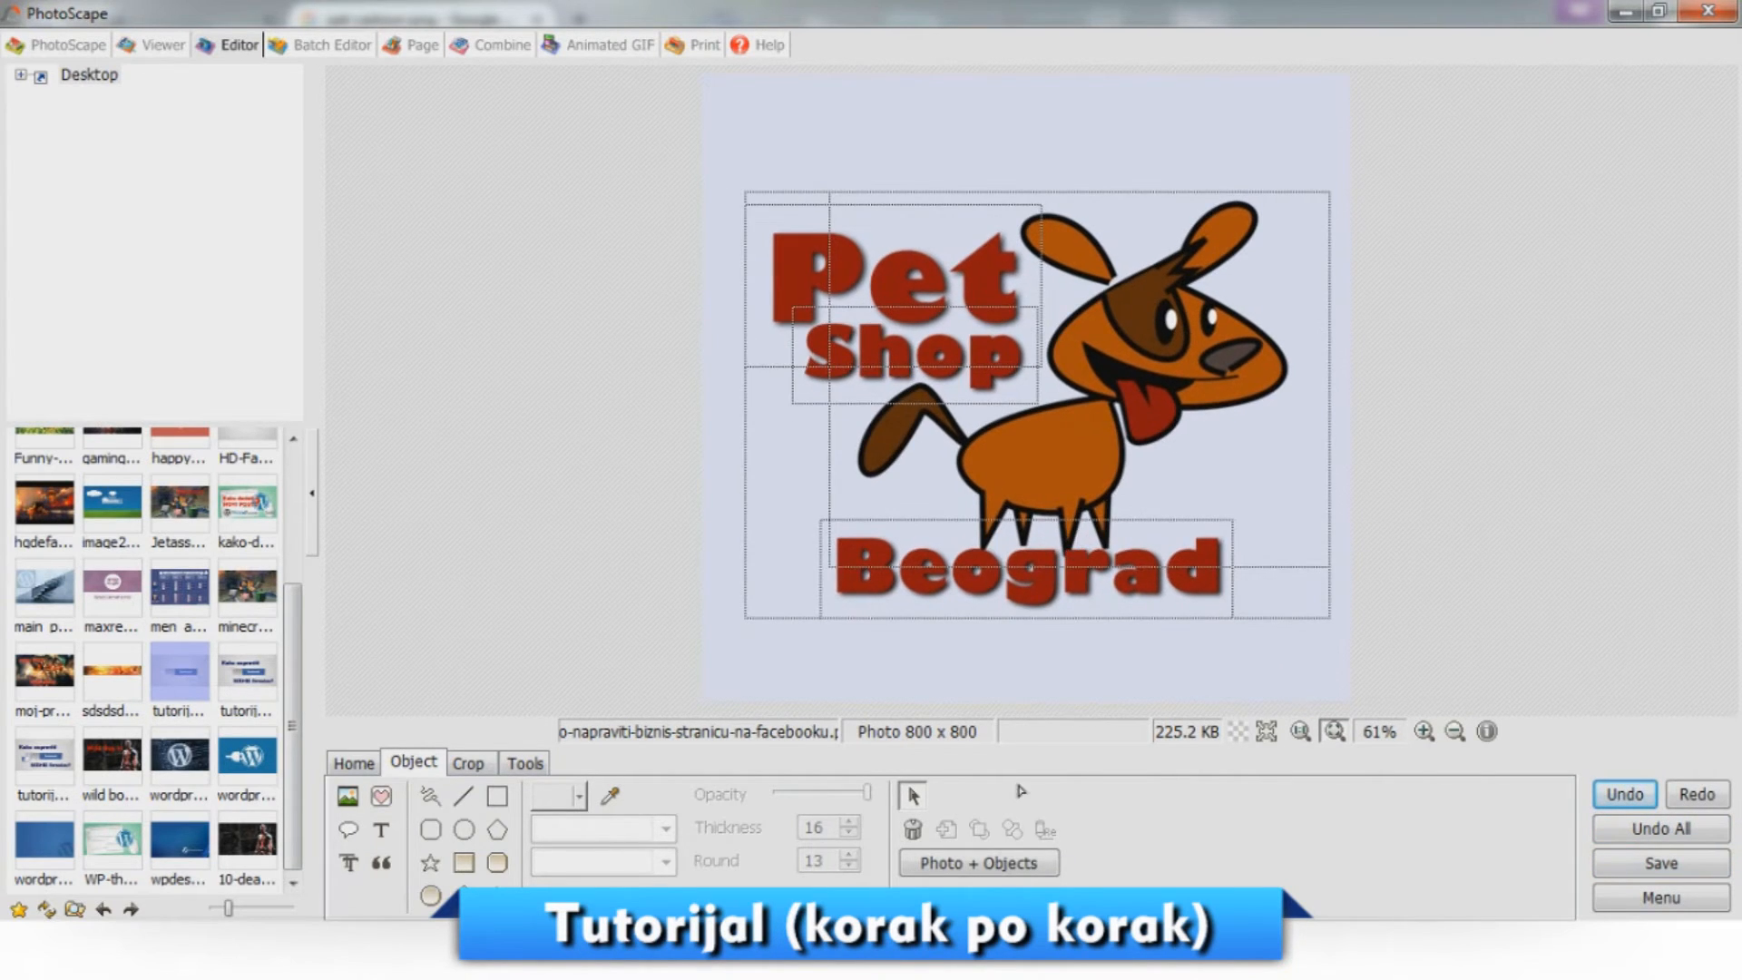
click(989, 862)
click(735, 423)
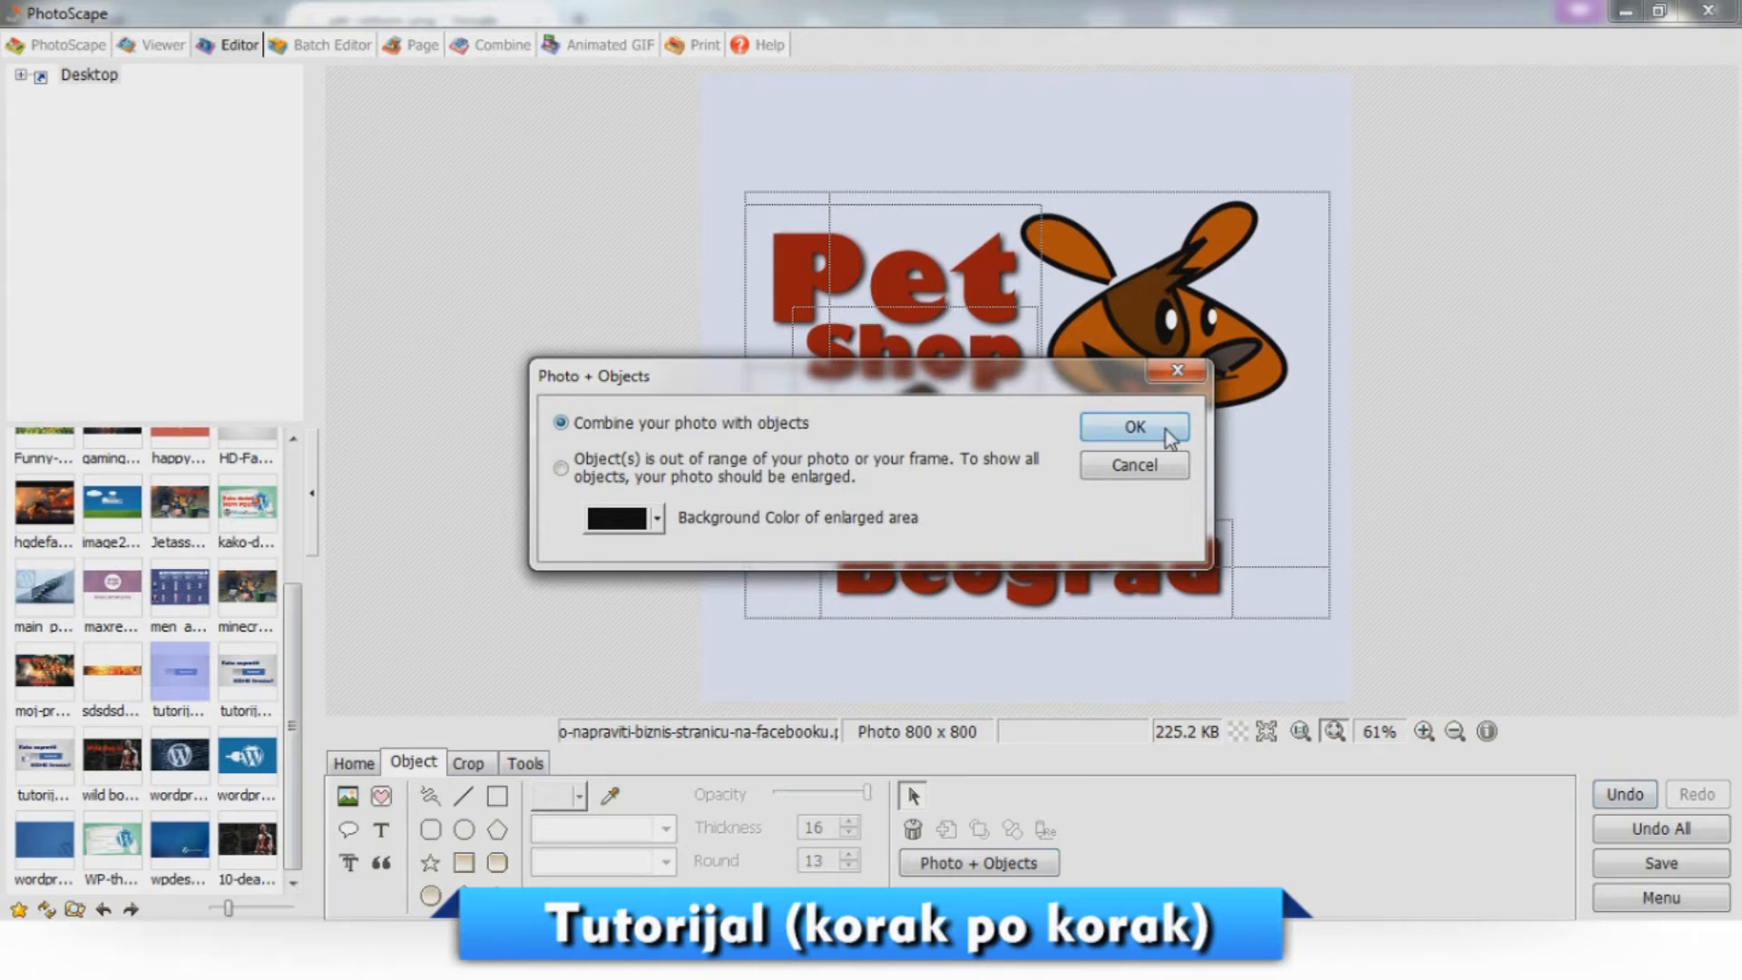
click(1134, 427)
Save the finished logo, switch to the Facebook page setup in the browser and upload it from the computer as the profile picture.
click(1655, 869)
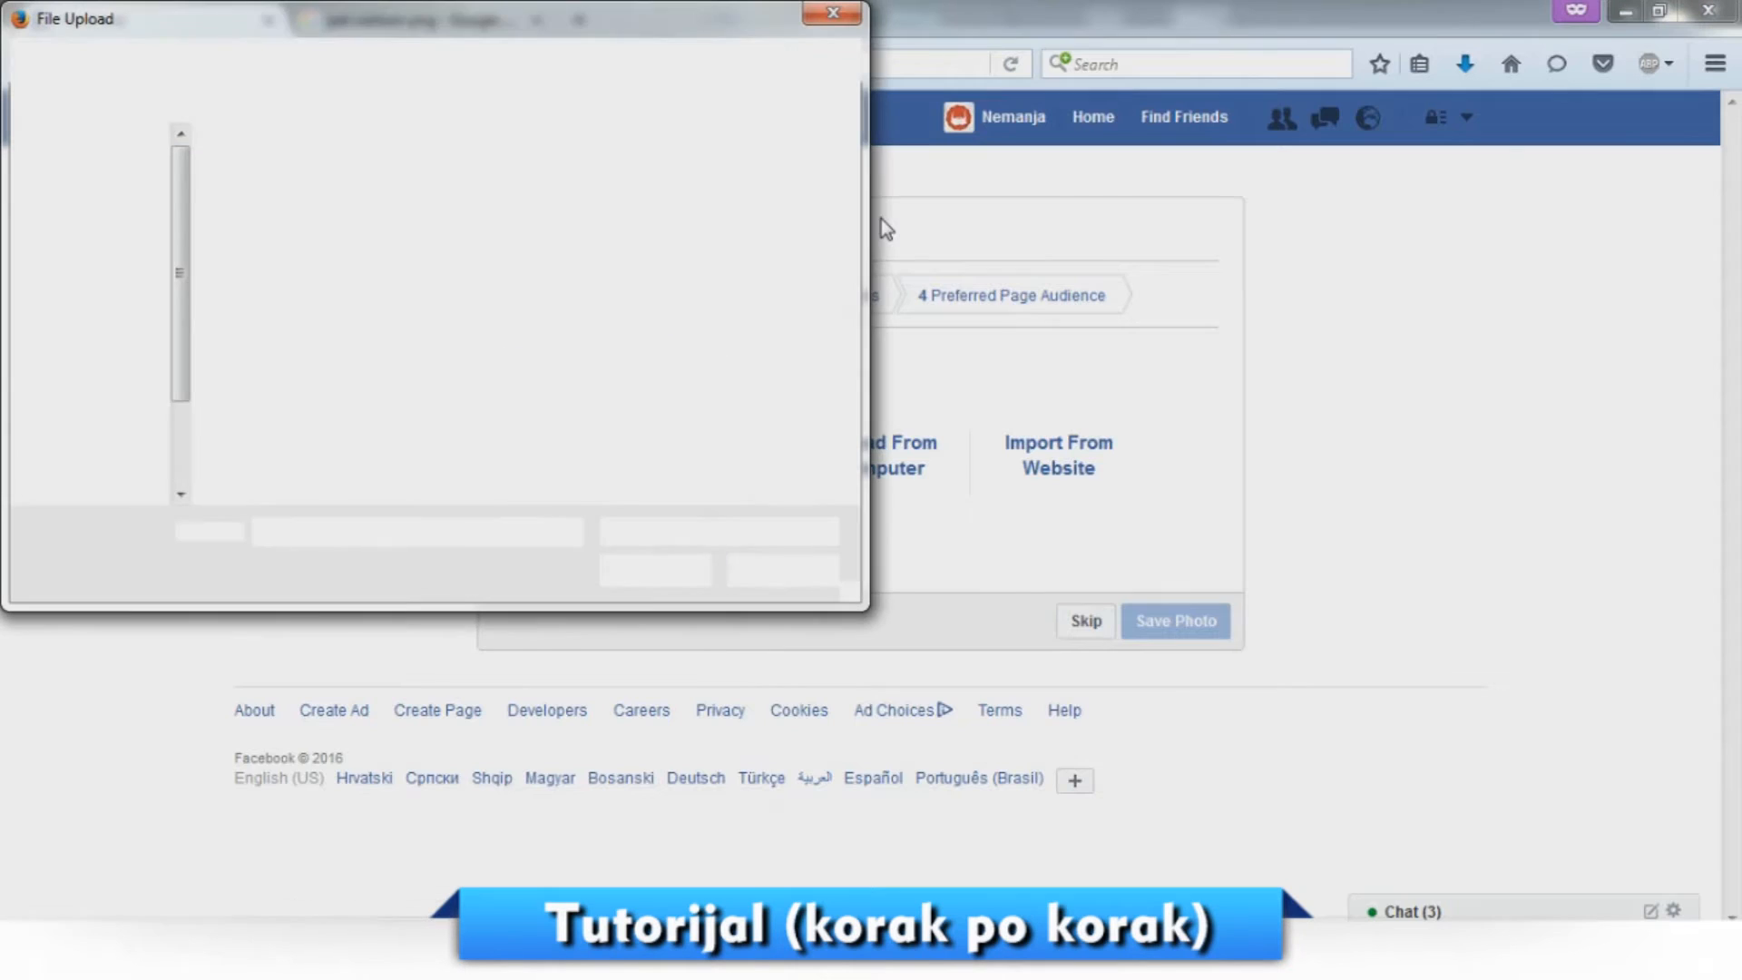
drag(849, 207, 843, 270)
click(748, 197)
click(671, 571)
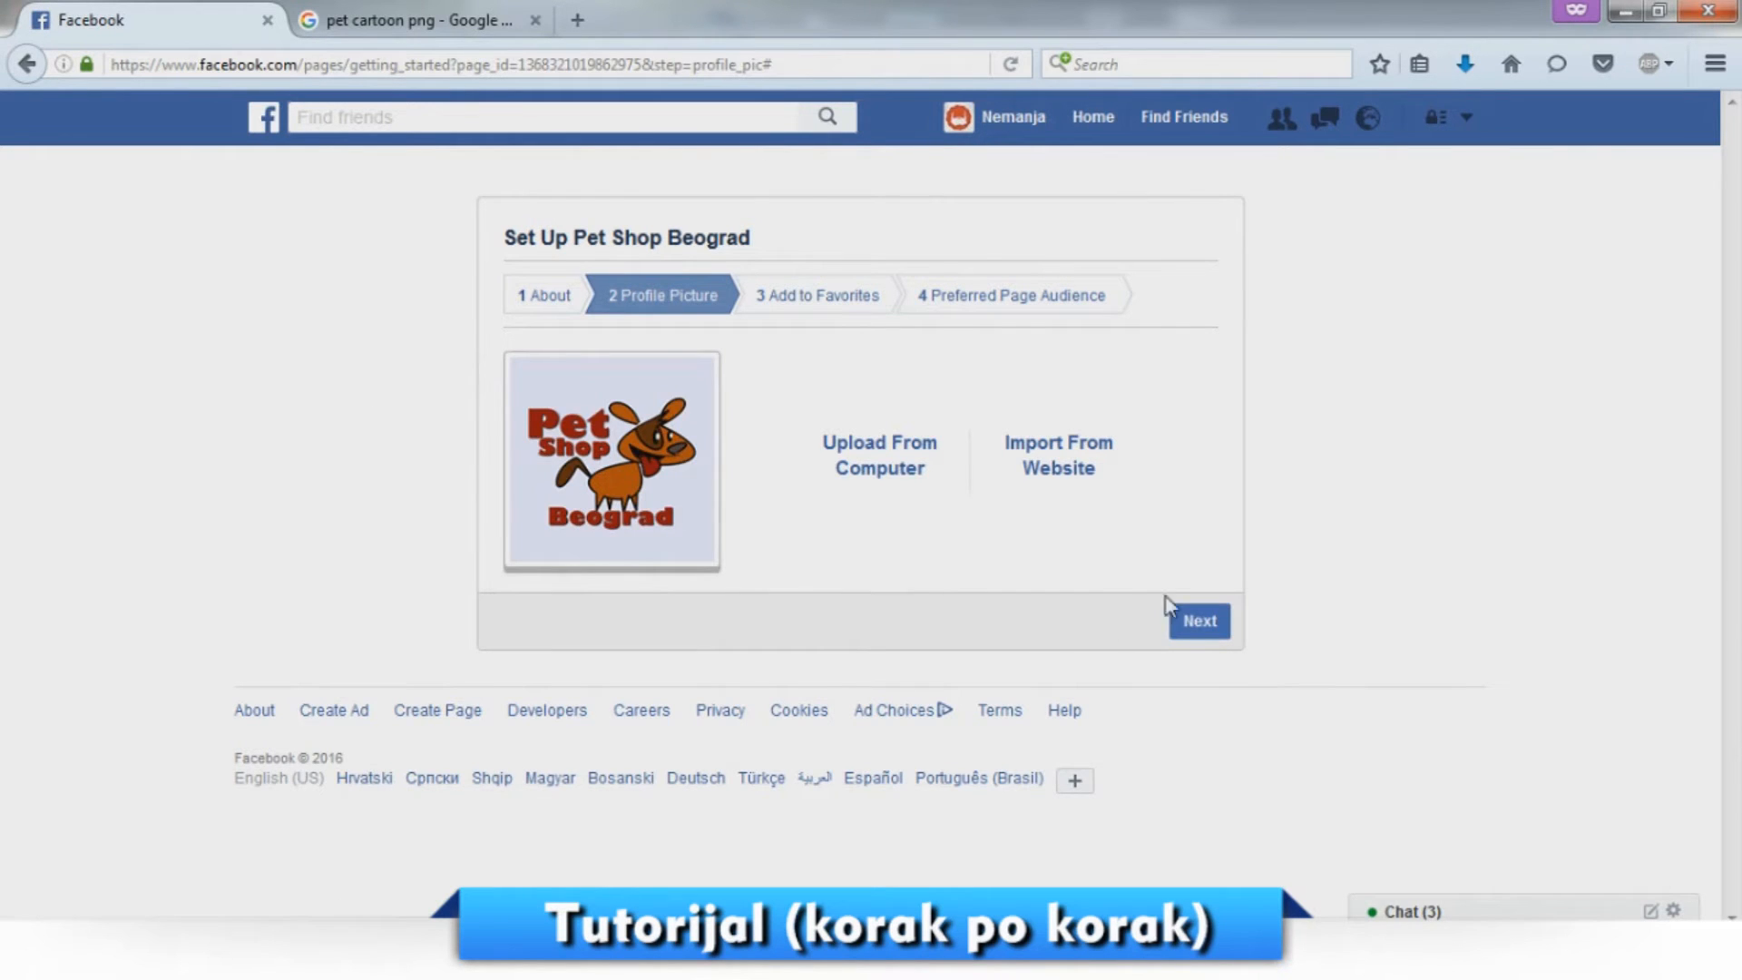
Continue past the profile picture stage and skip adding the page to favorites.
click(1206, 624)
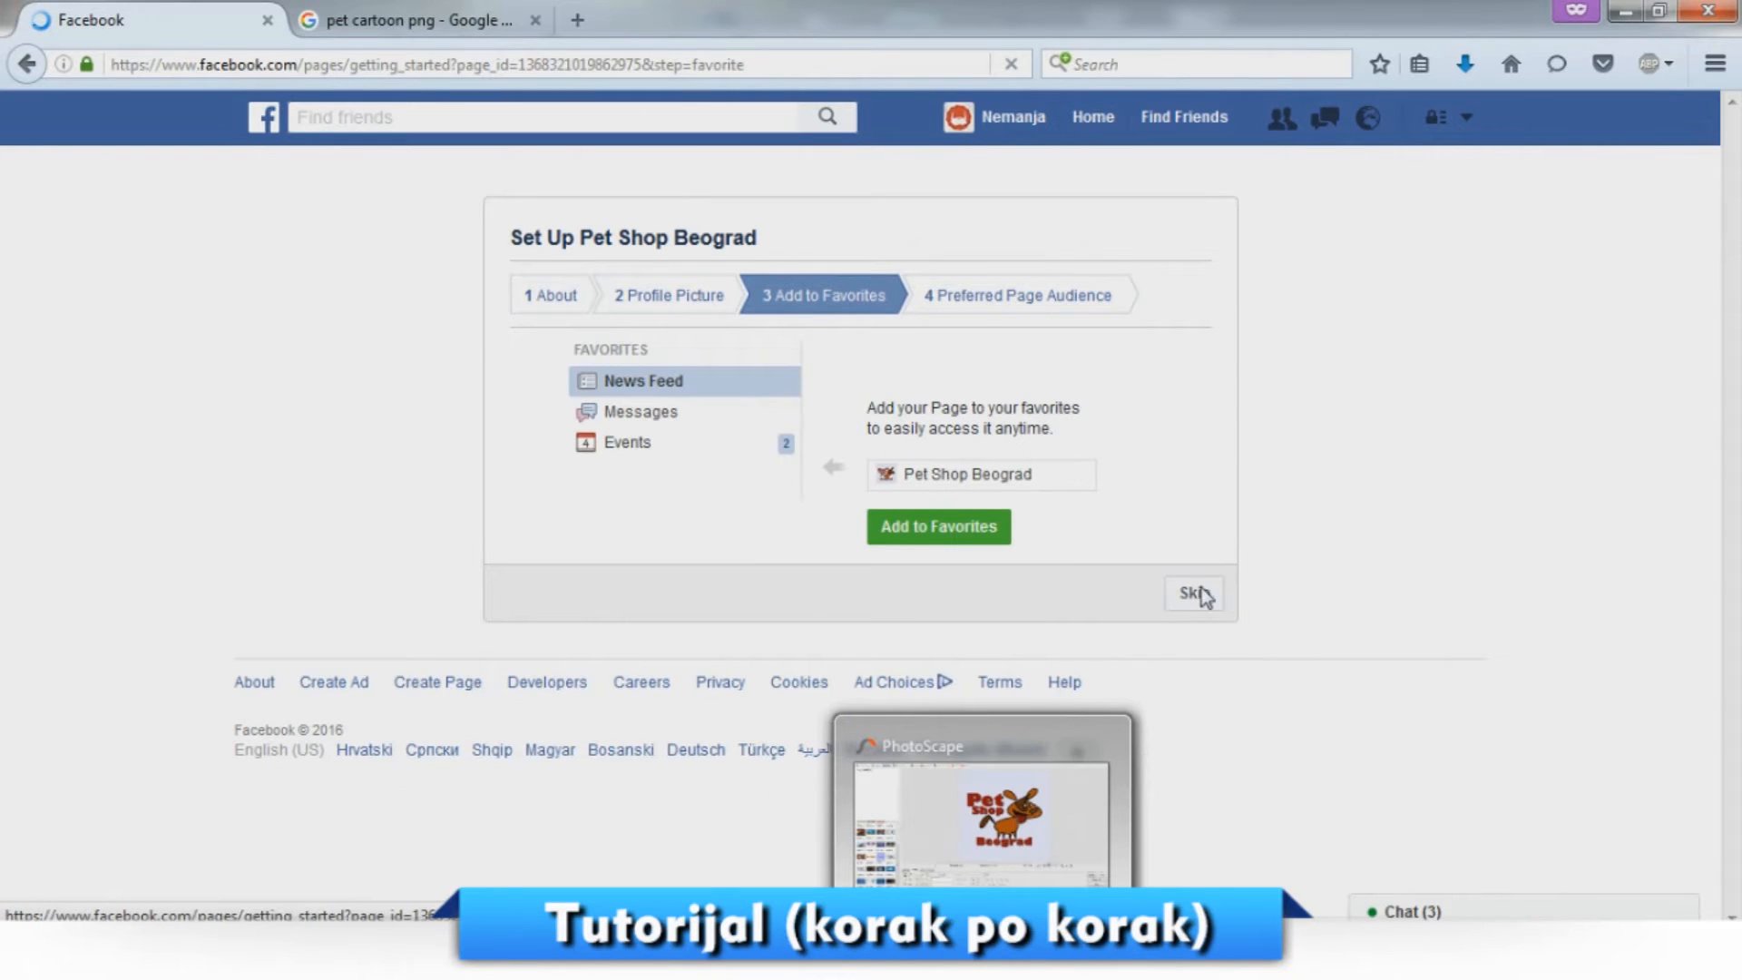
click(1199, 594)
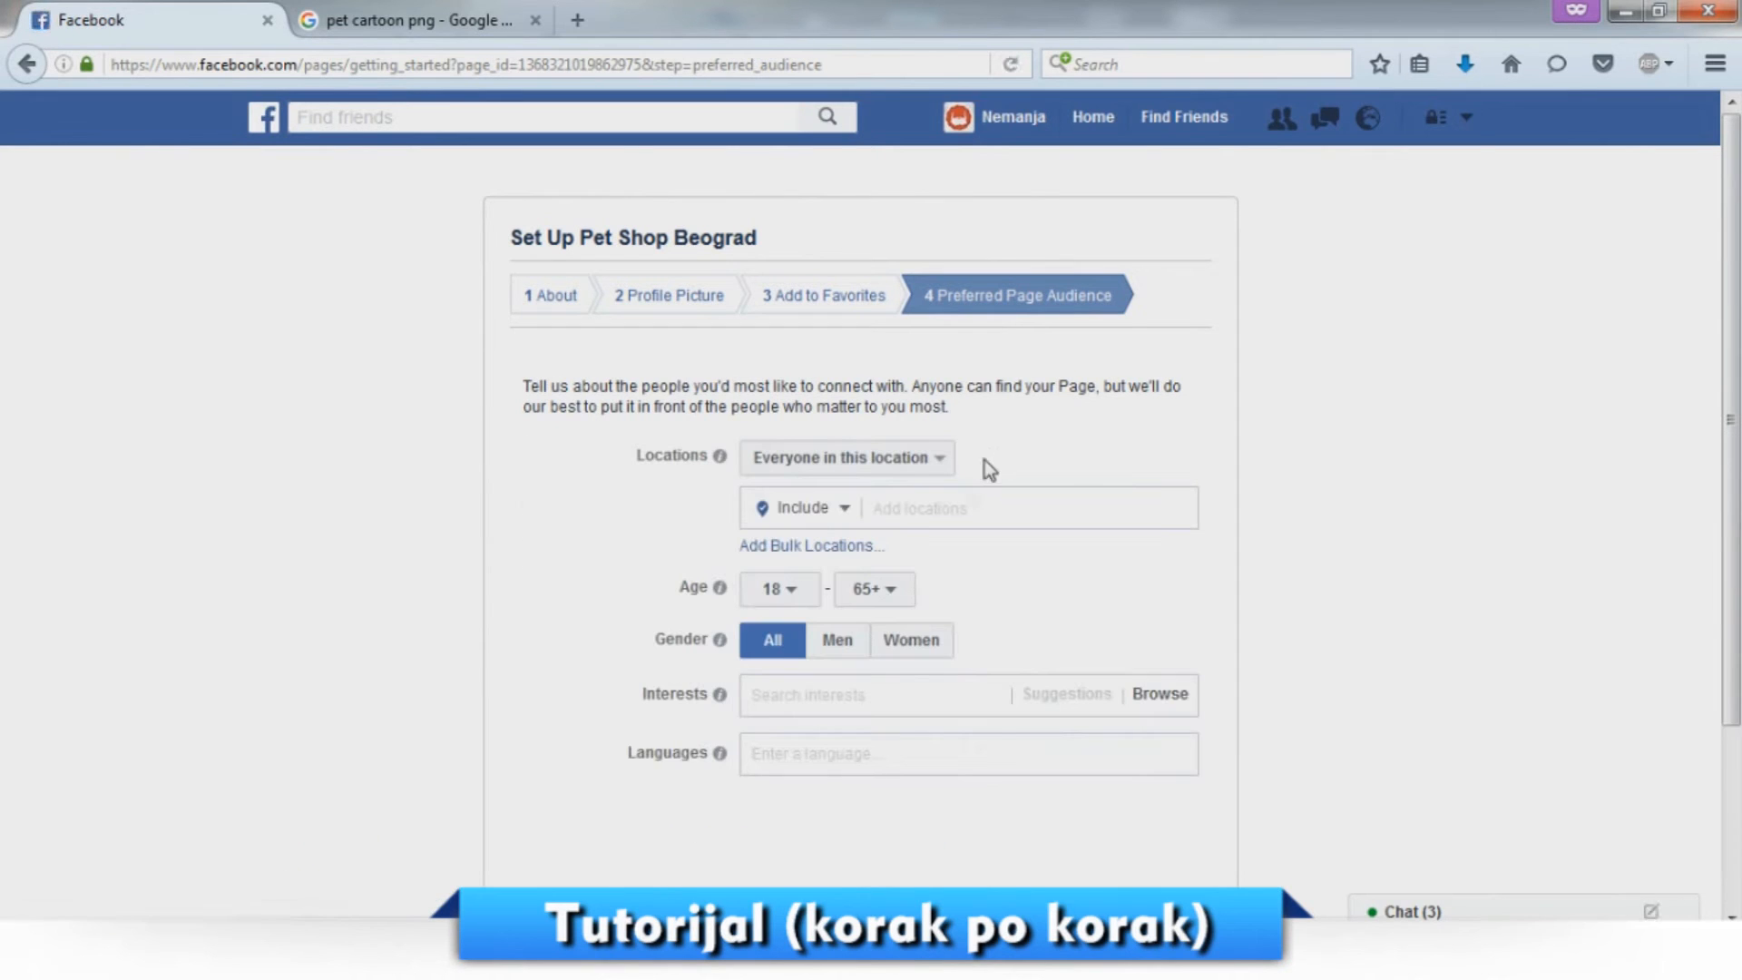
Include Belgrade, Serbia as the preferred audience location, covering cities within a 50 mi radius.
click(963, 507)
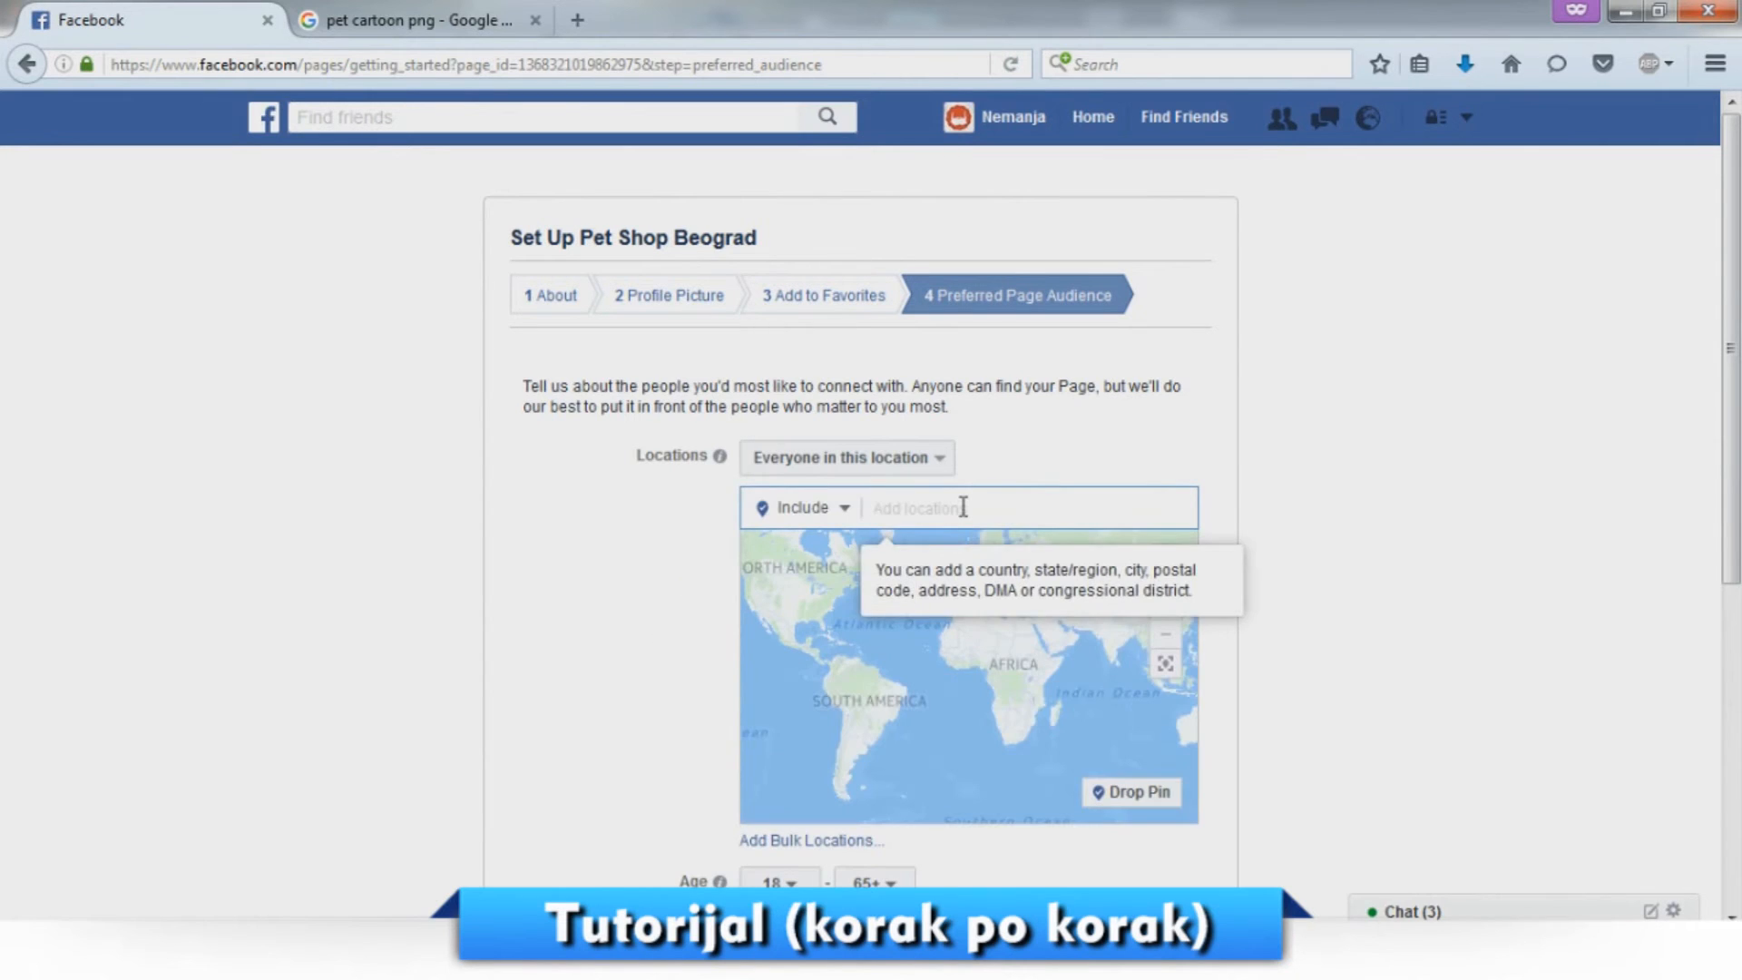
text(belgrad)
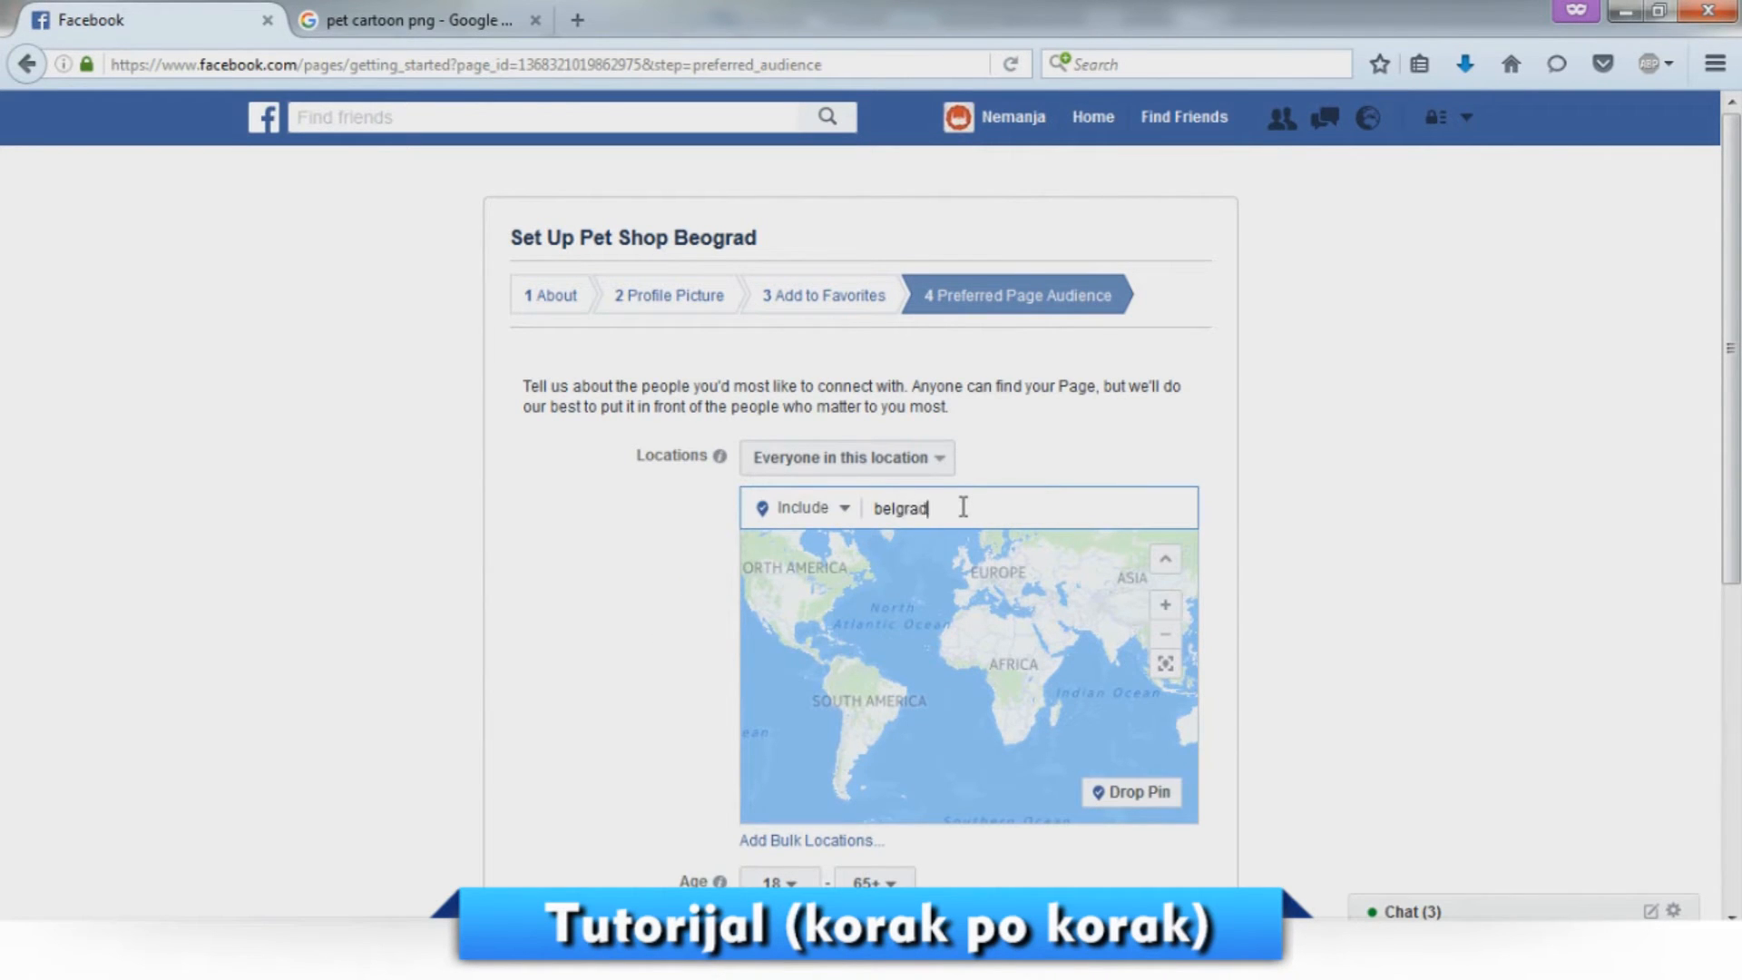
text(e)
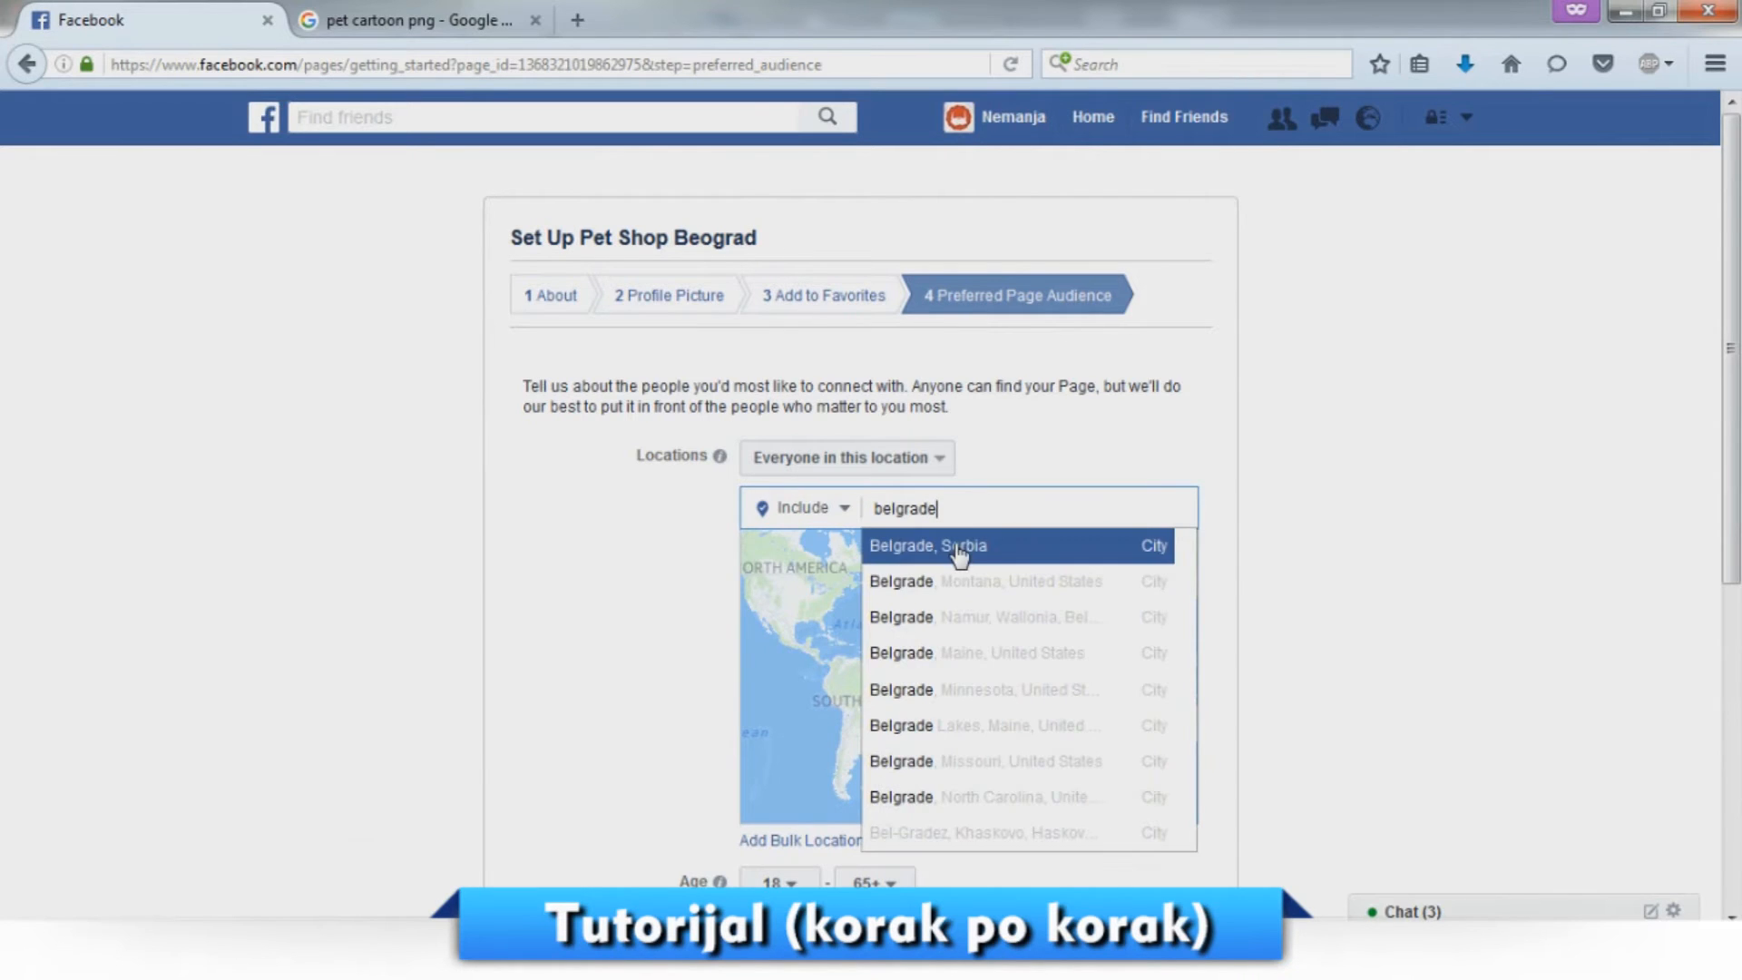
click(959, 549)
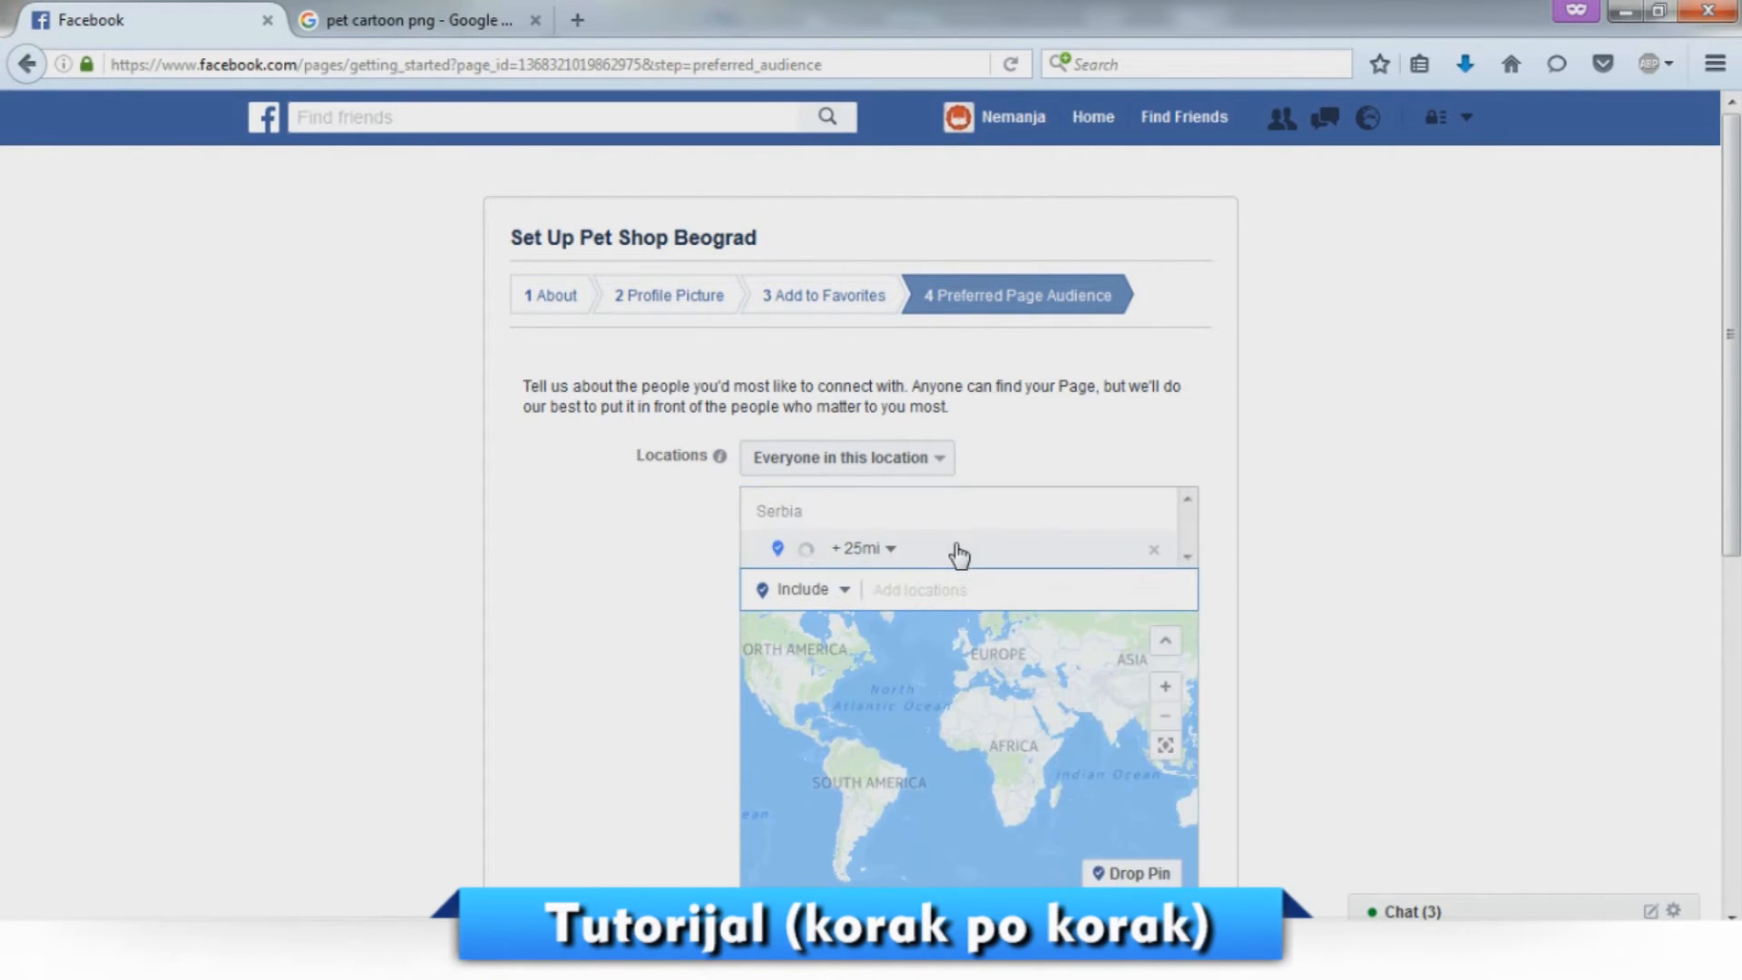
click(899, 551)
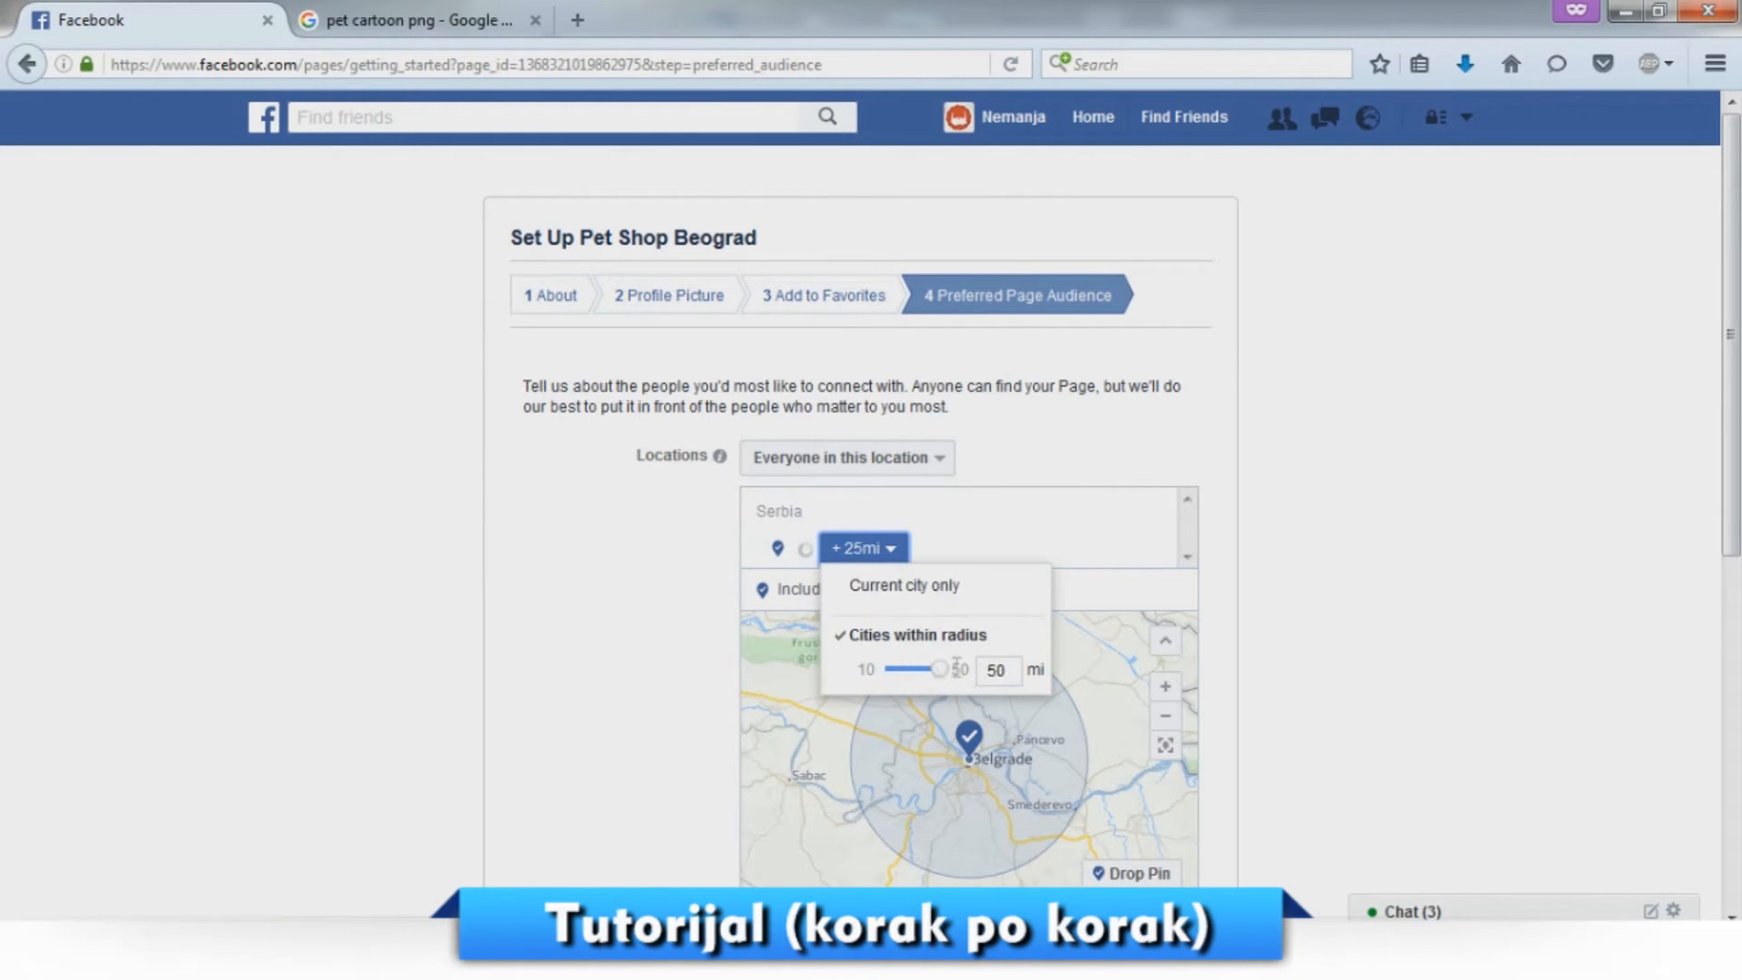
click(1248, 623)
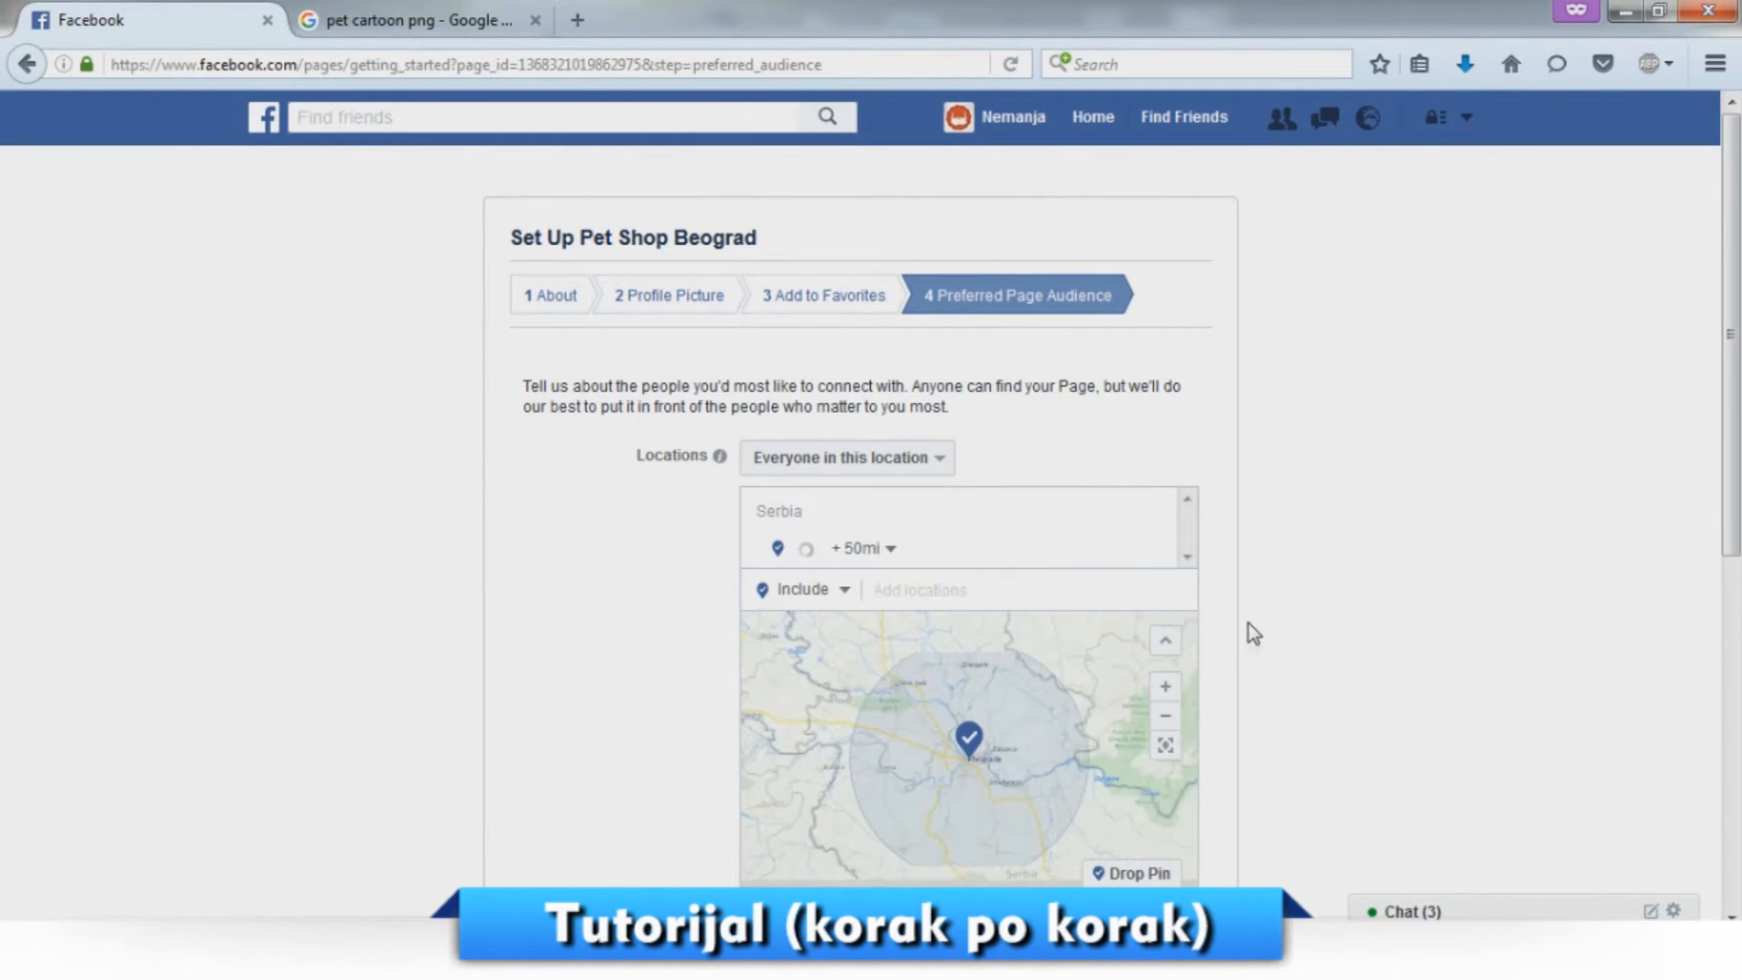
Add Pets to the preferred audience's interests.
scroll(1237, 622, down, 3)
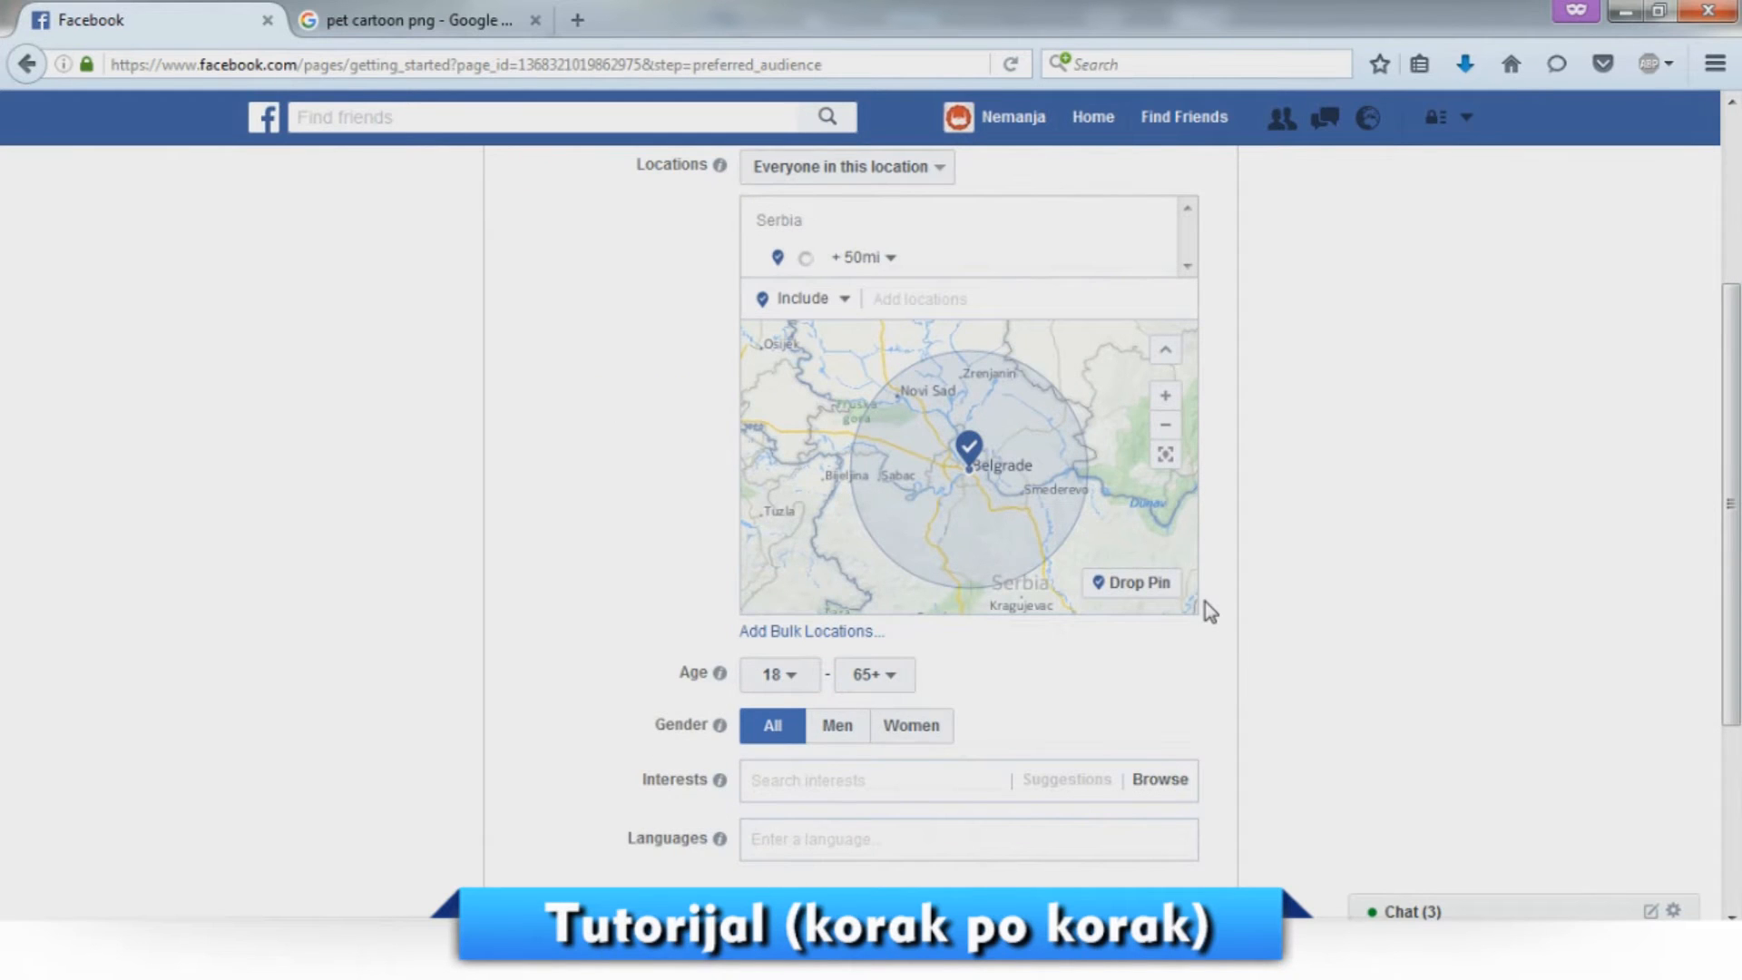
scroll(923, 689, down, 3)
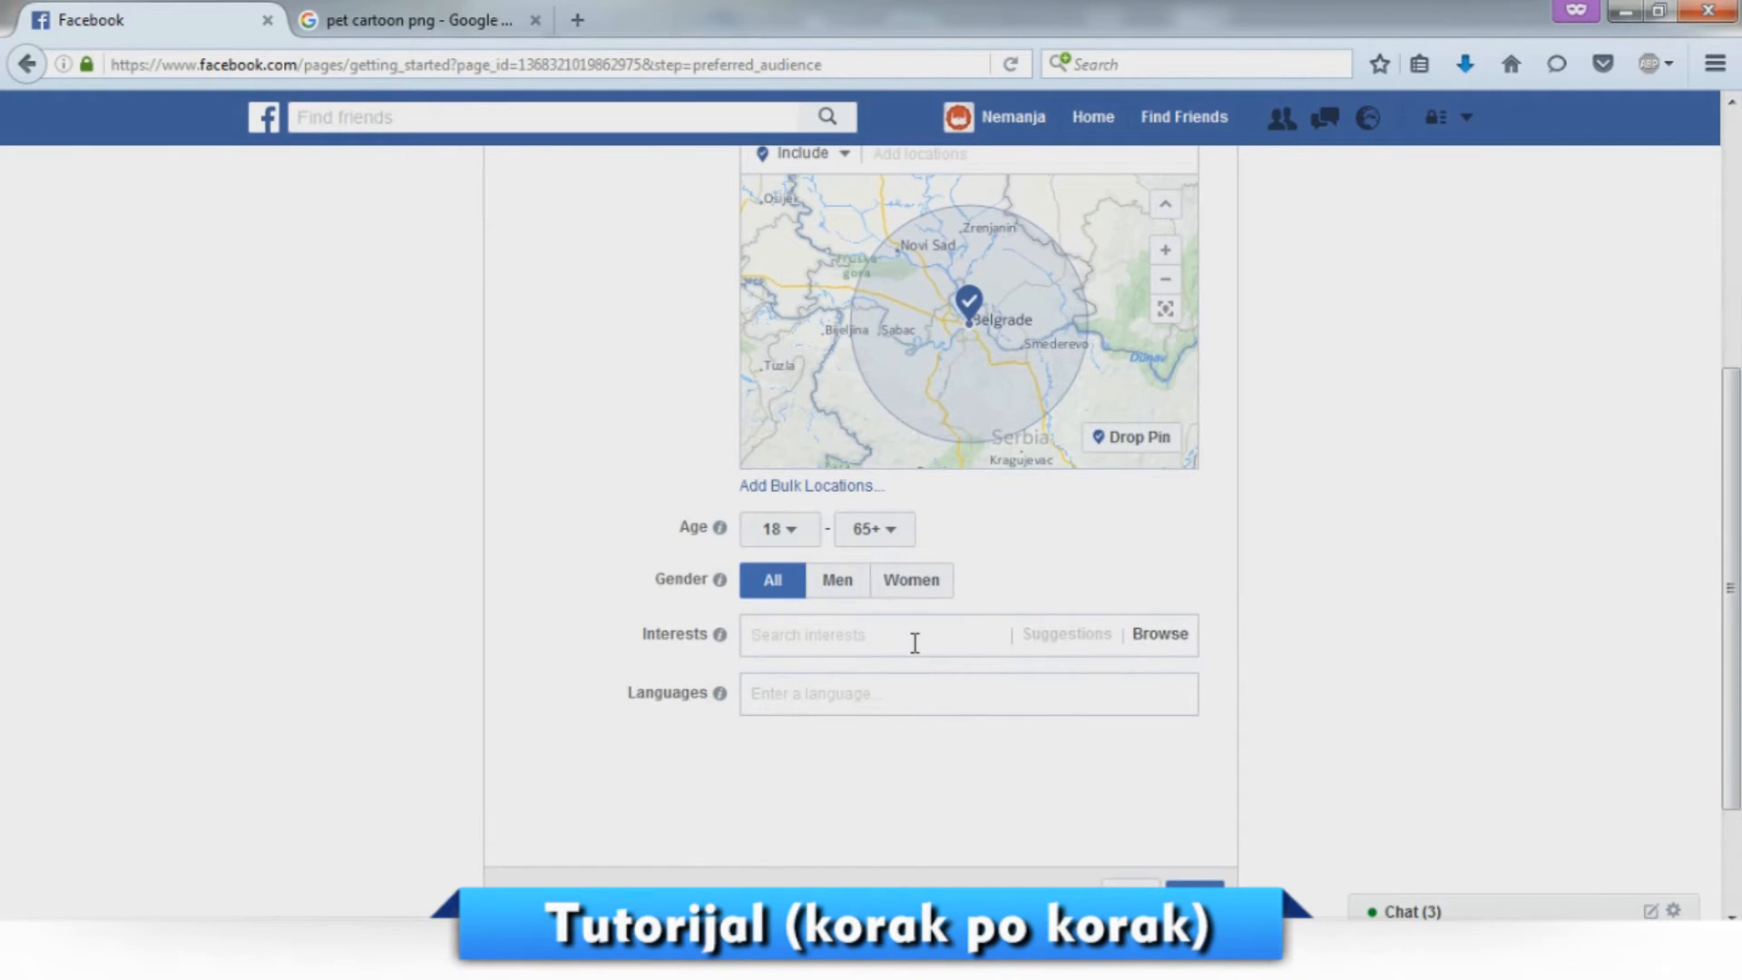
click(915, 642)
text(pet)
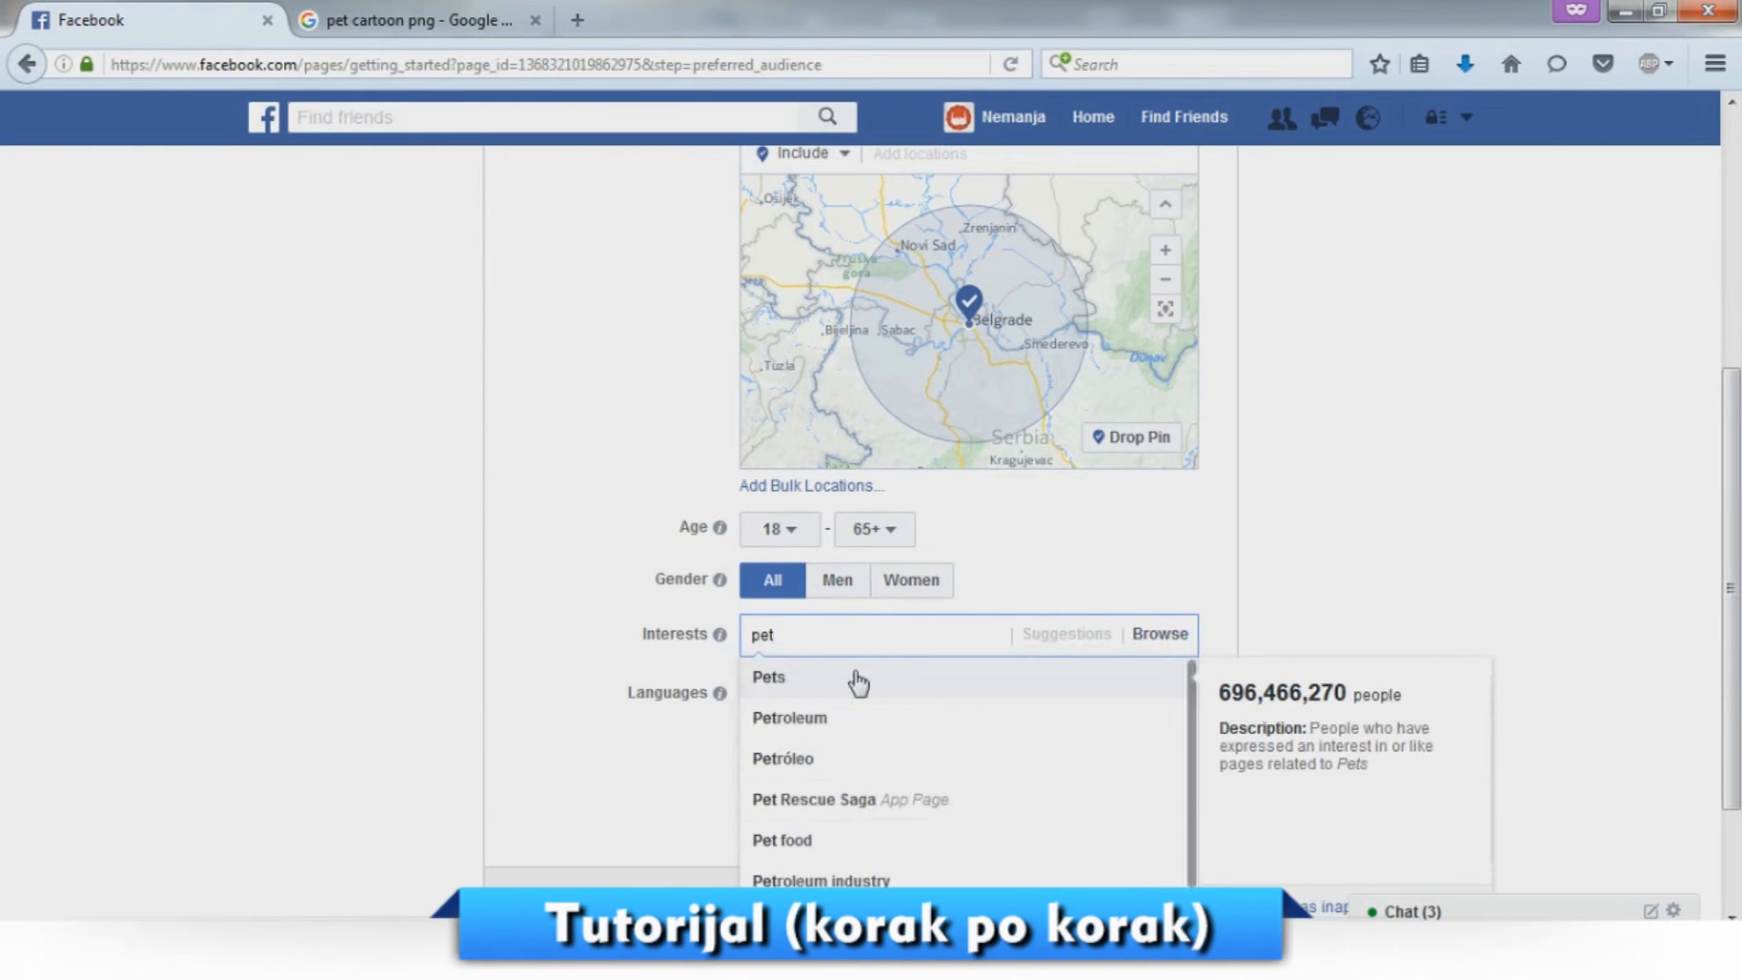
click(858, 682)
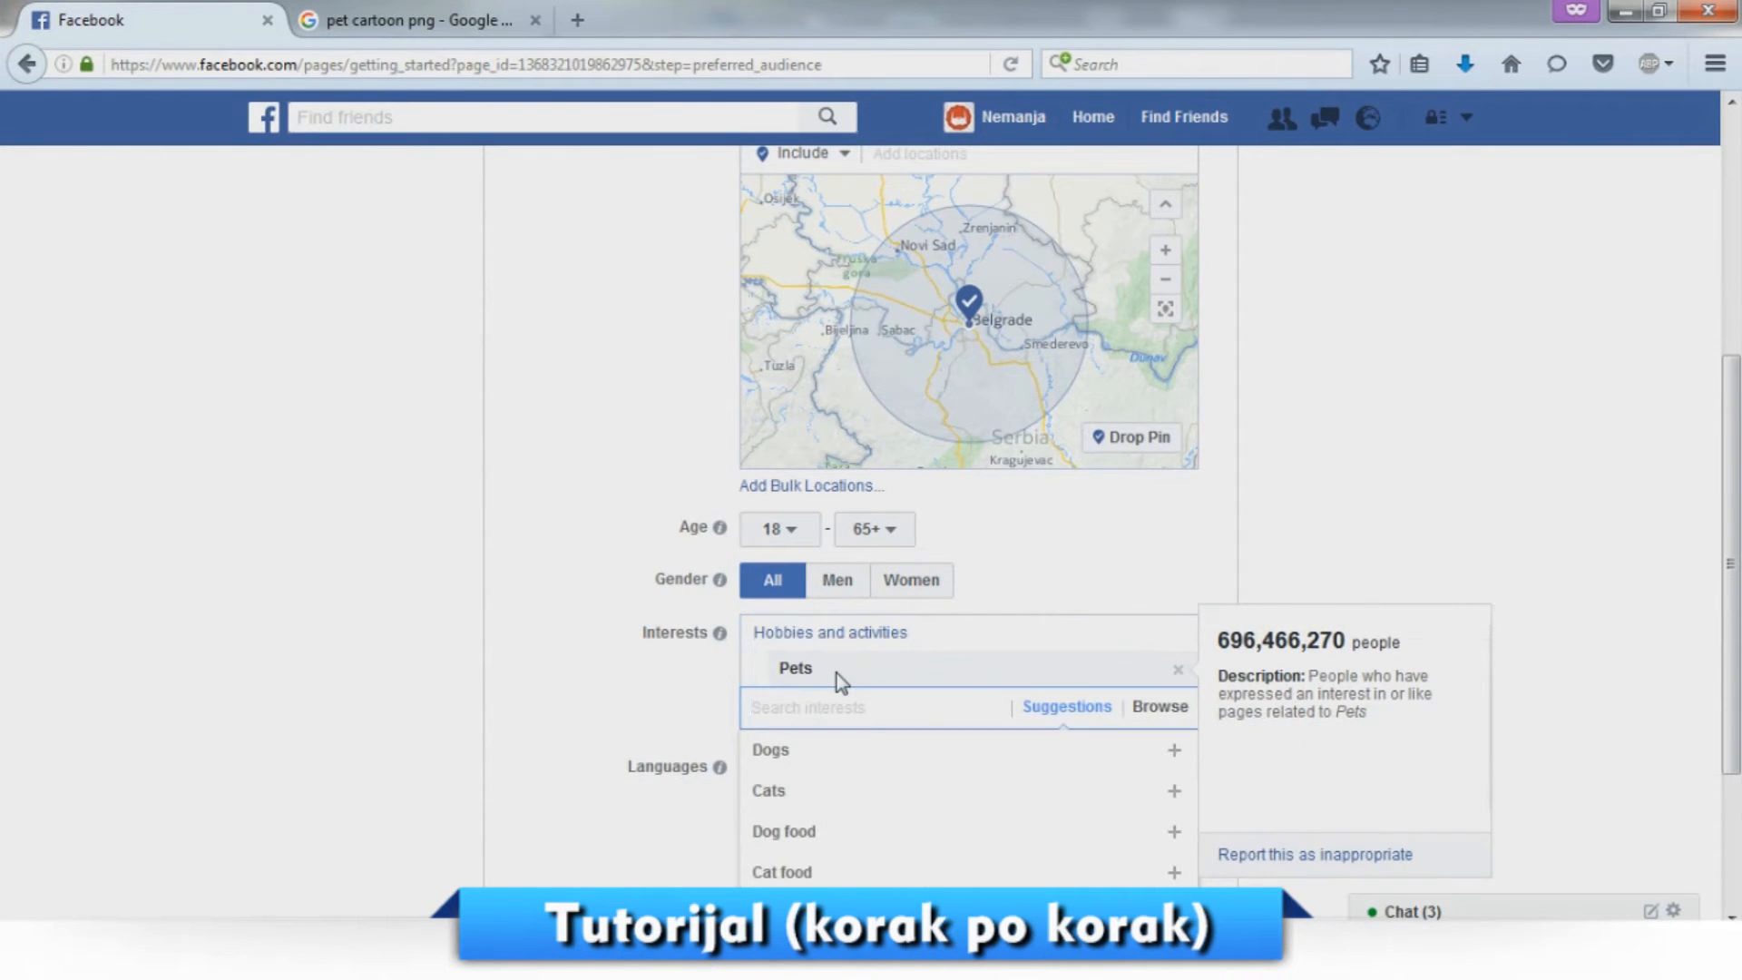
text(cat)
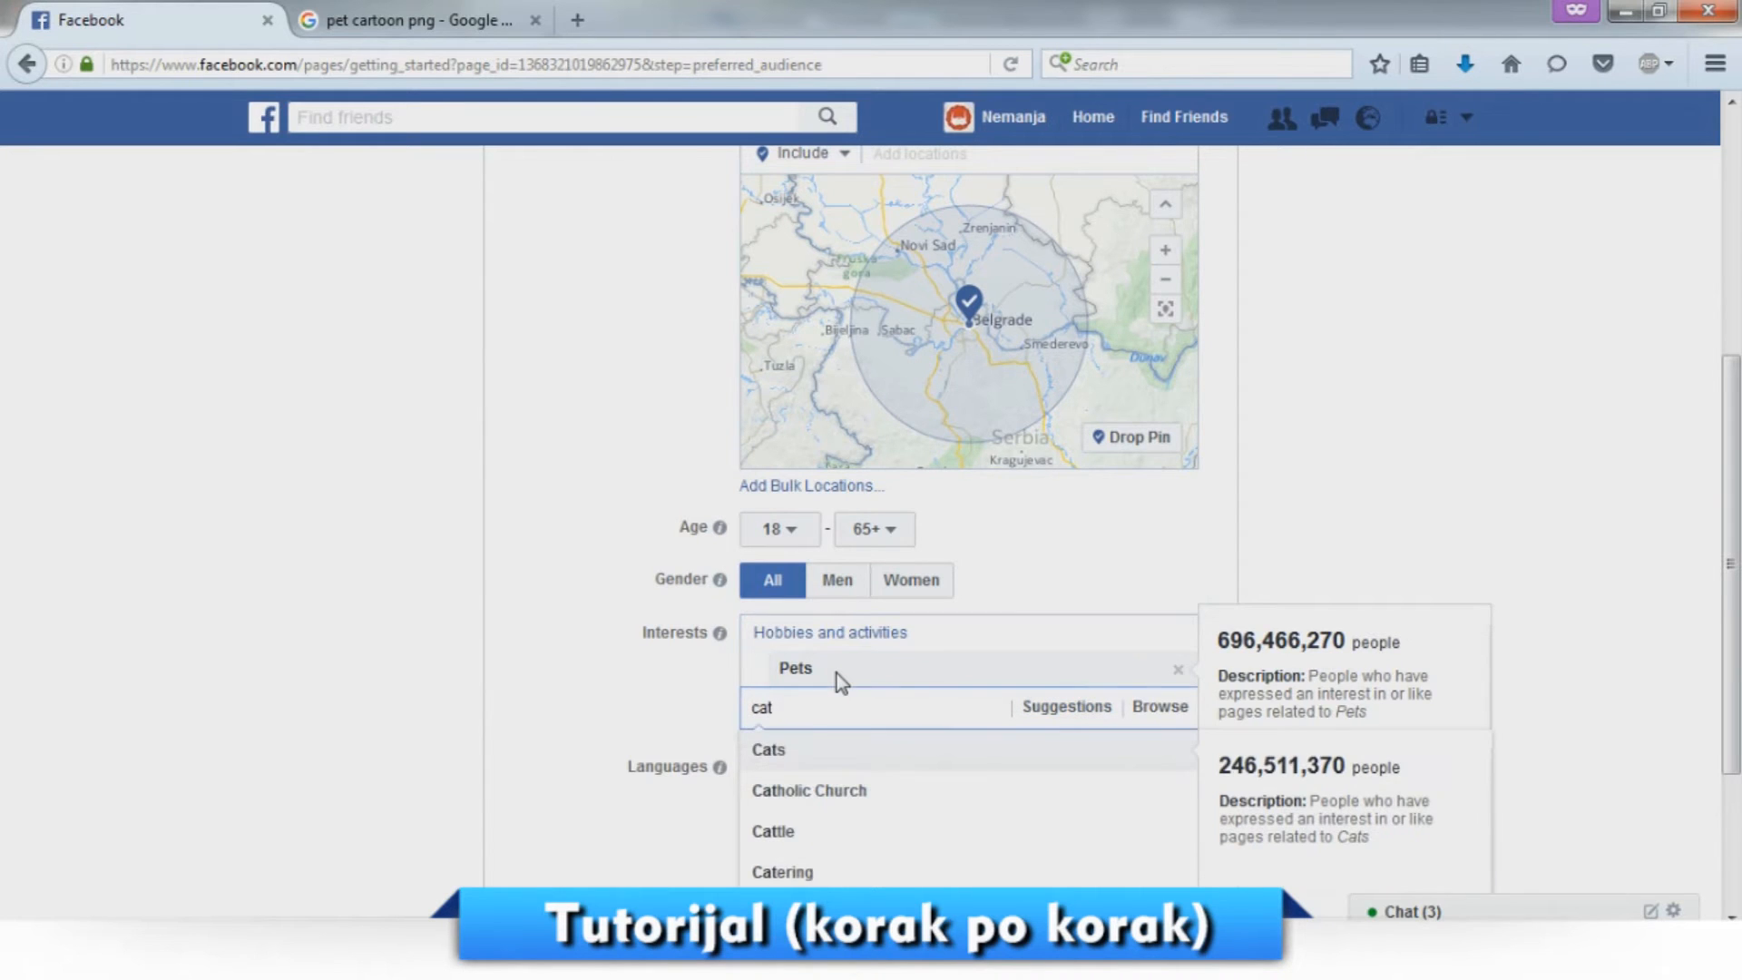
click(793, 747)
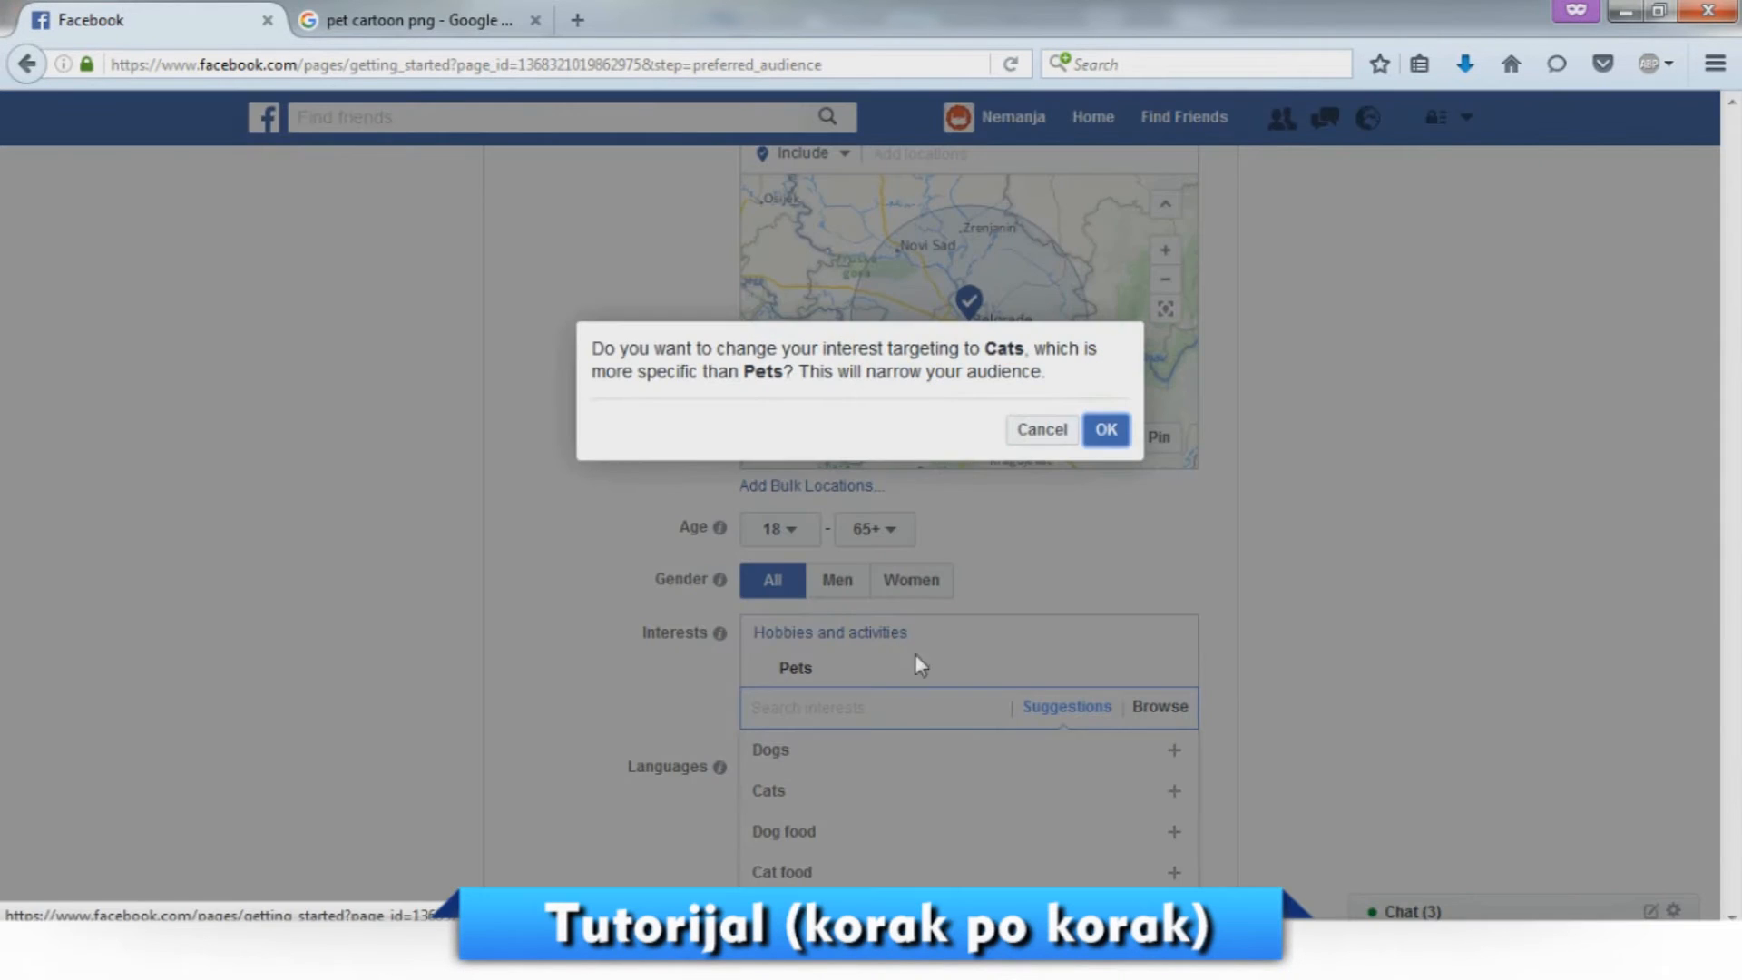
click(1063, 445)
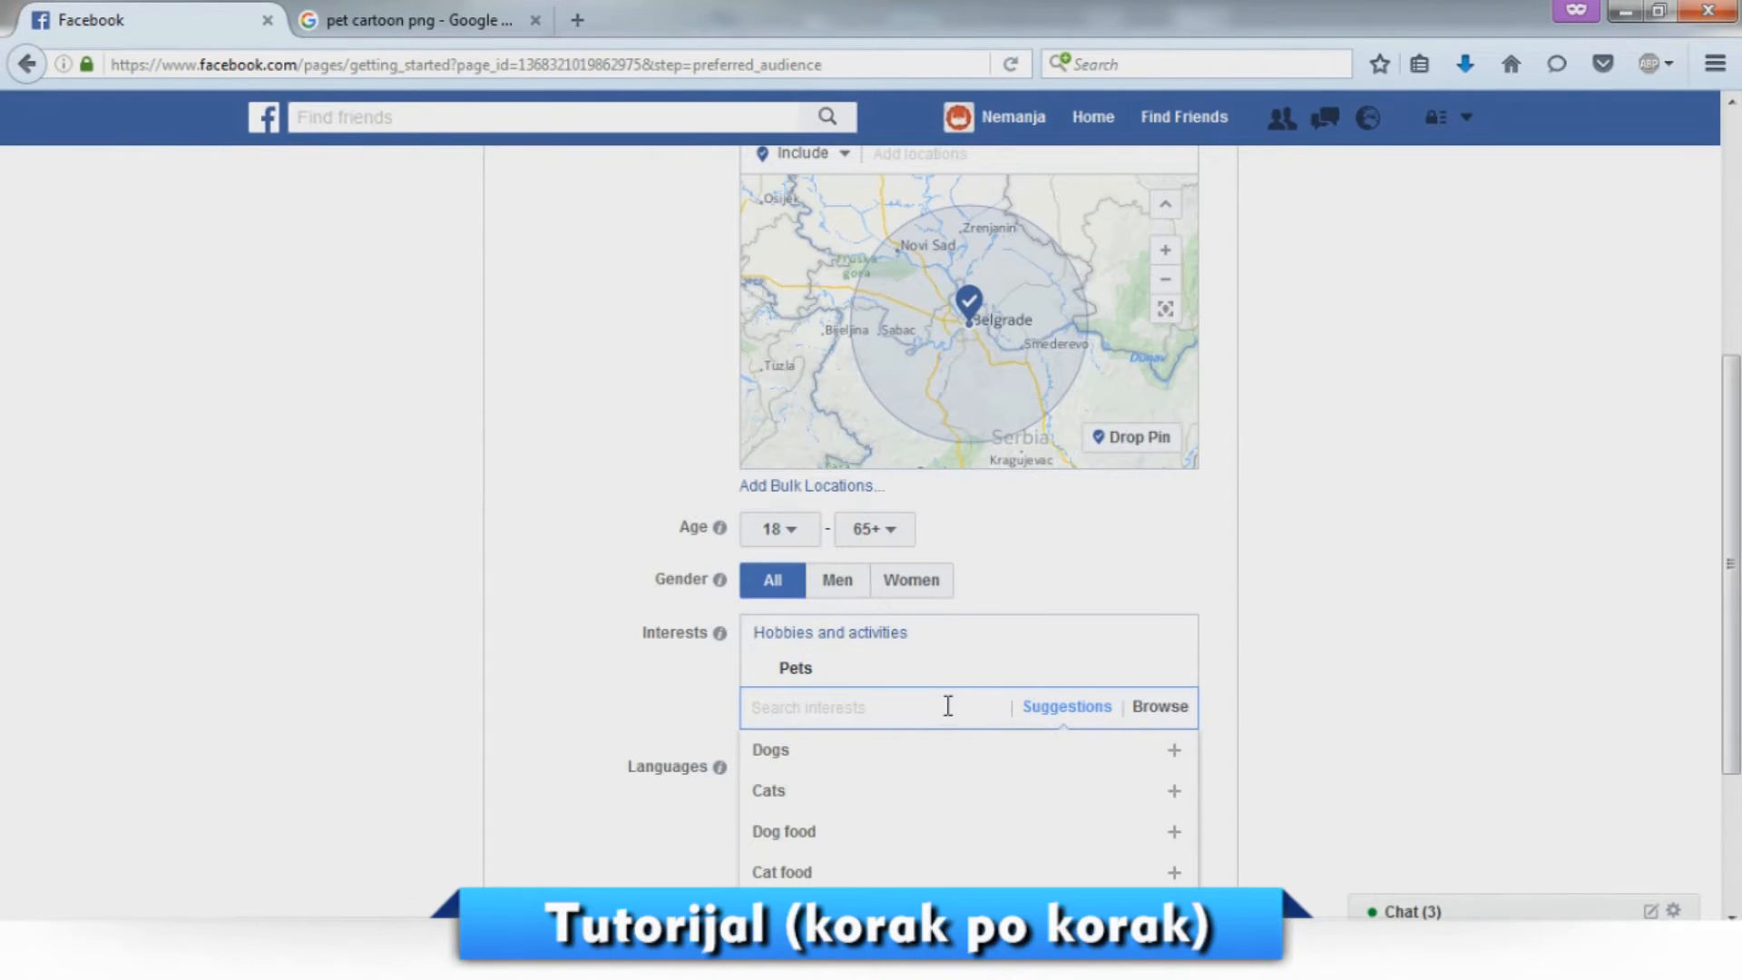
Narrow the Pets interest to Dogs, accepting the more specific targeting, and add Cats as another interest.
click(1173, 750)
click(1107, 432)
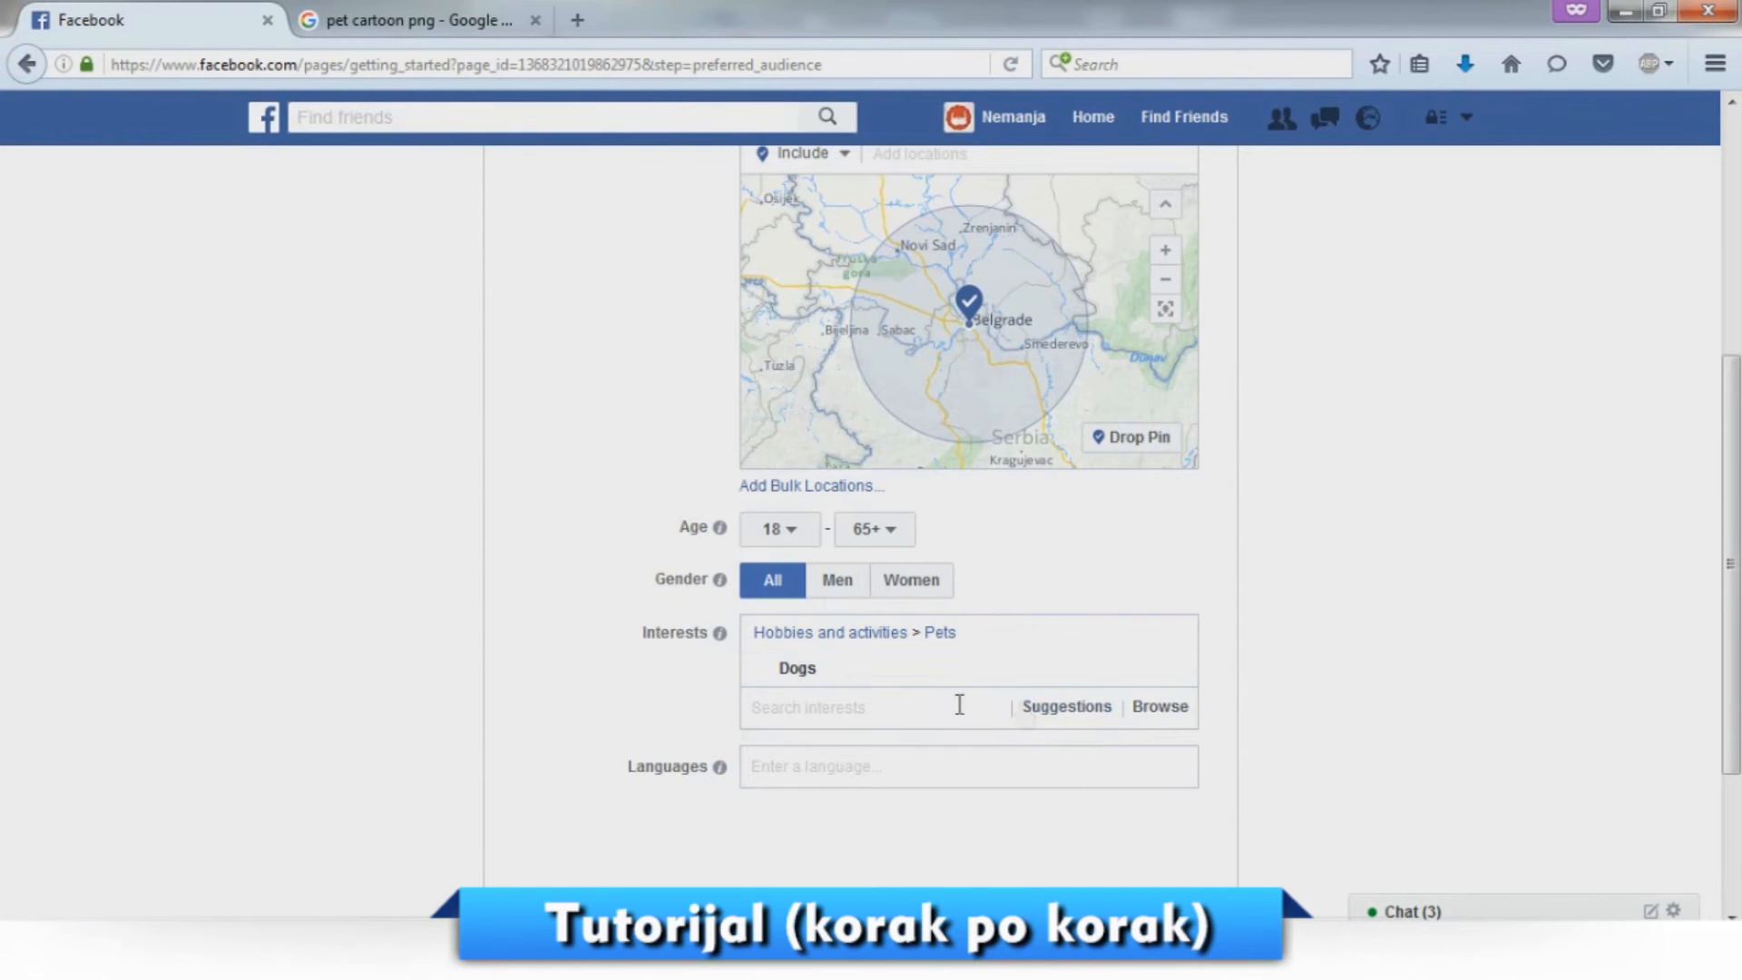
click(959, 705)
text(cat)
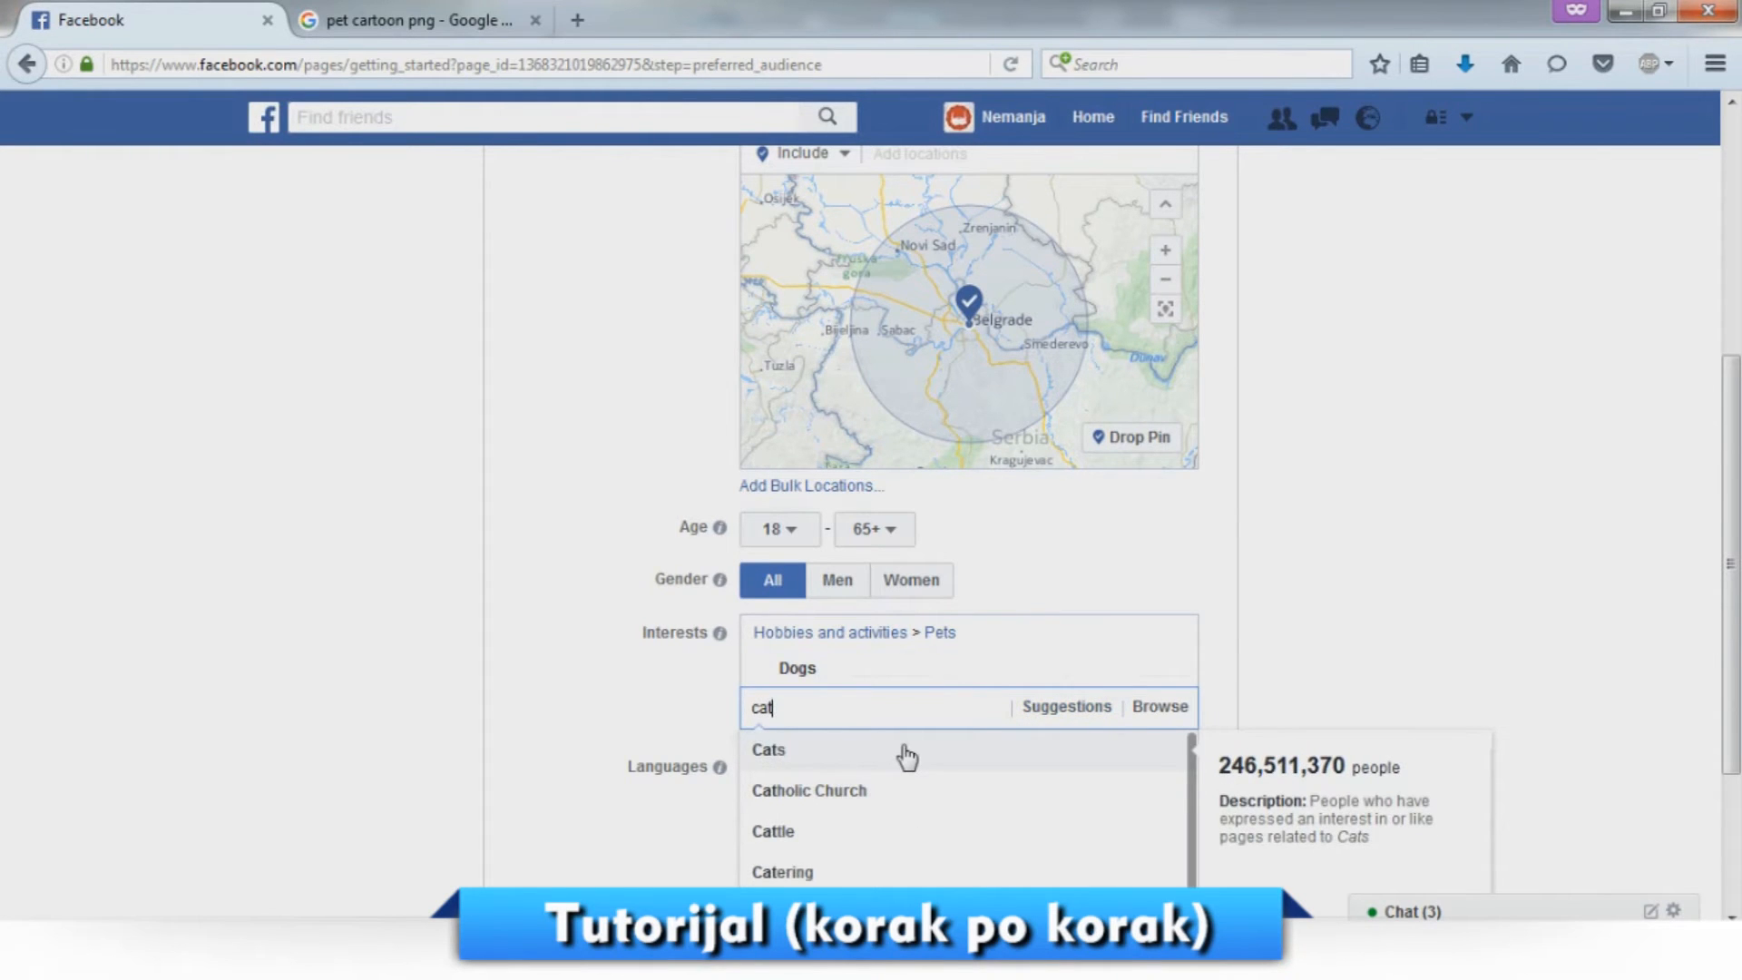
click(906, 752)
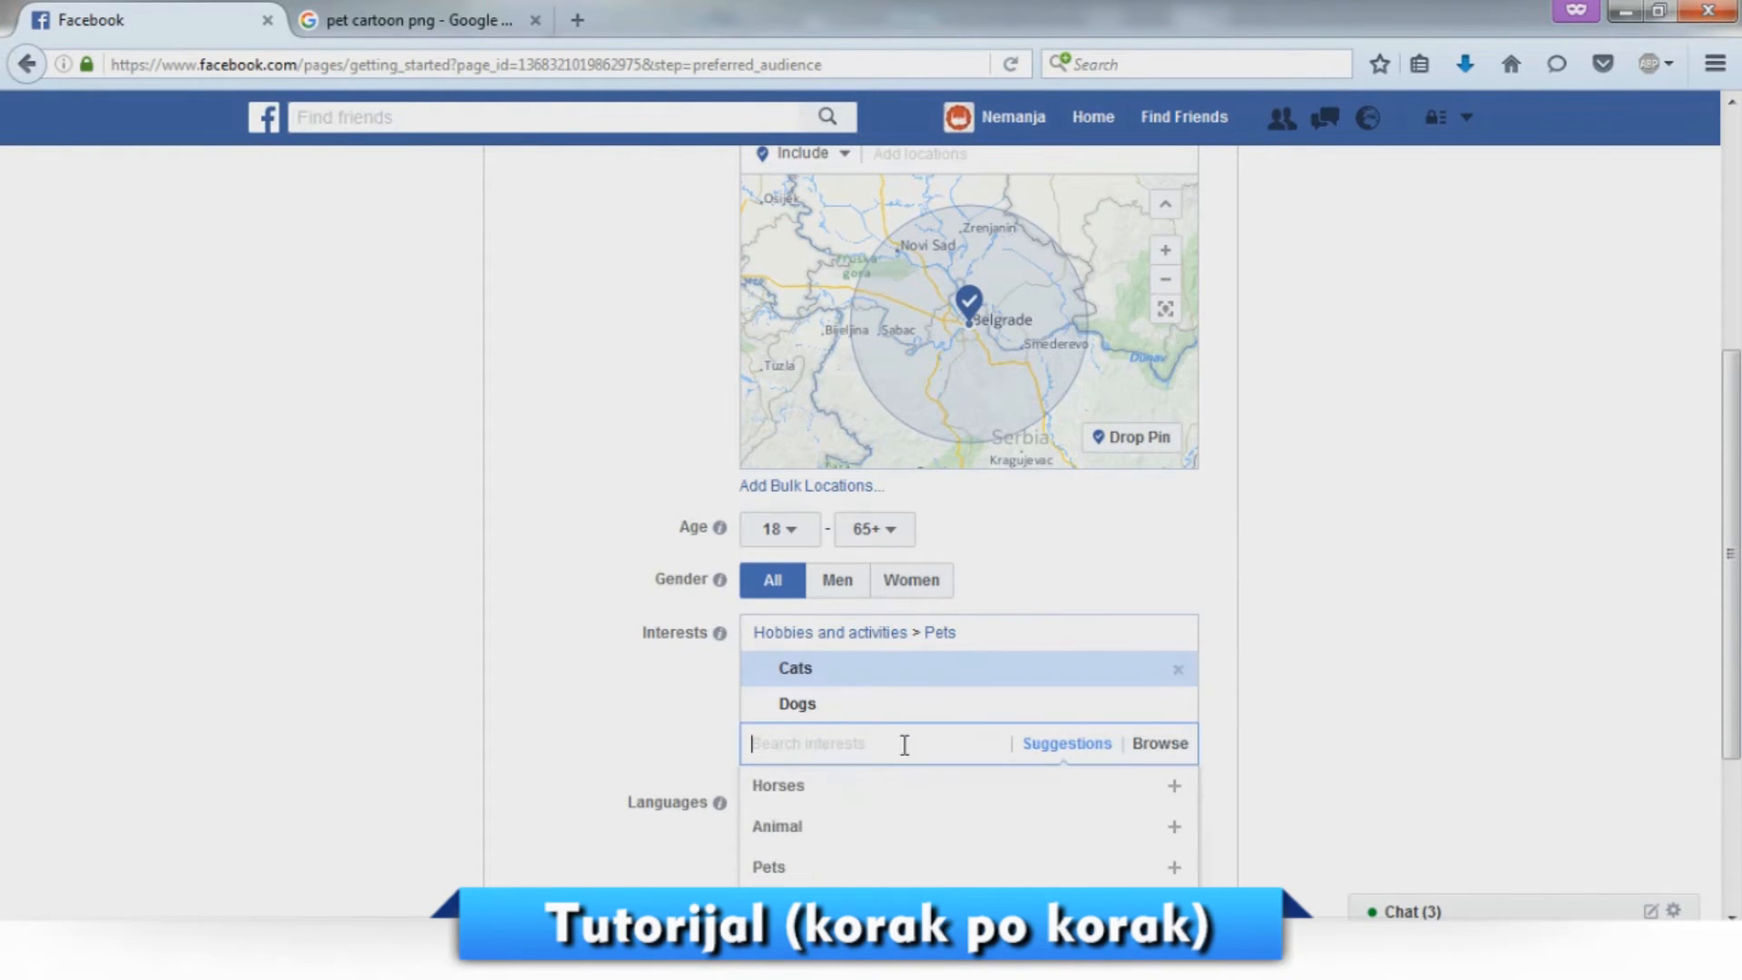
Add Horses, Sheep and Animal from the suggested interests to the preferred audience.
click(1174, 786)
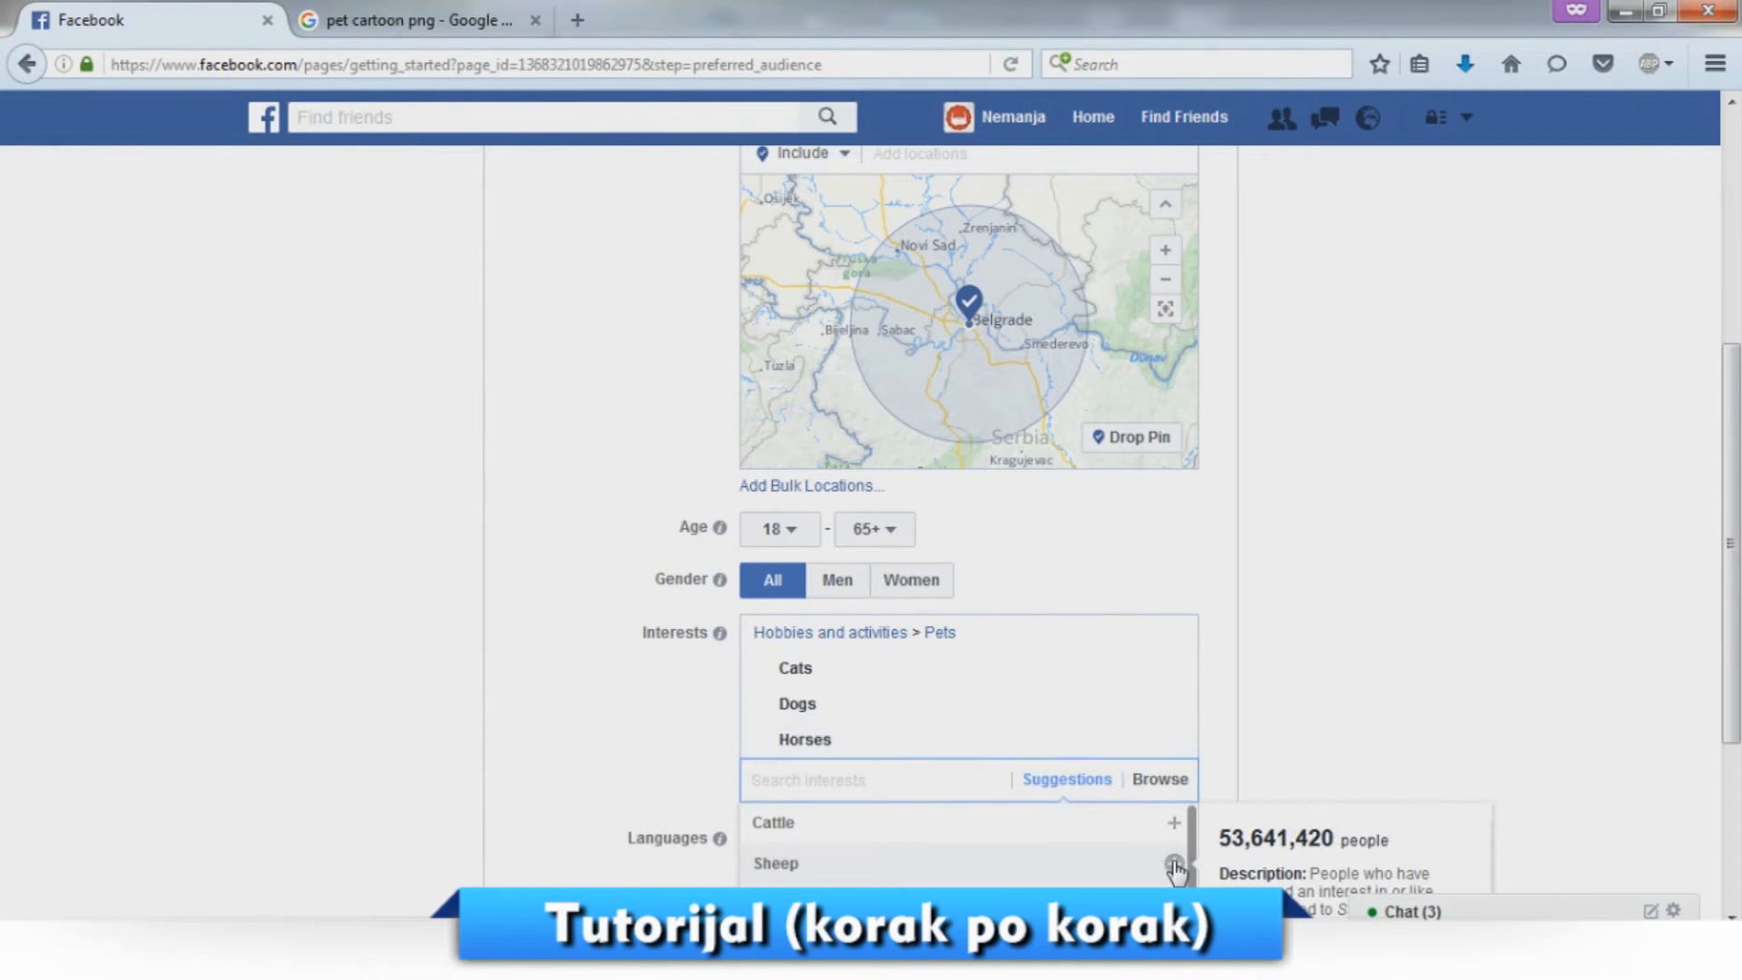
click(1173, 862)
scroll(1170, 853, down, 3)
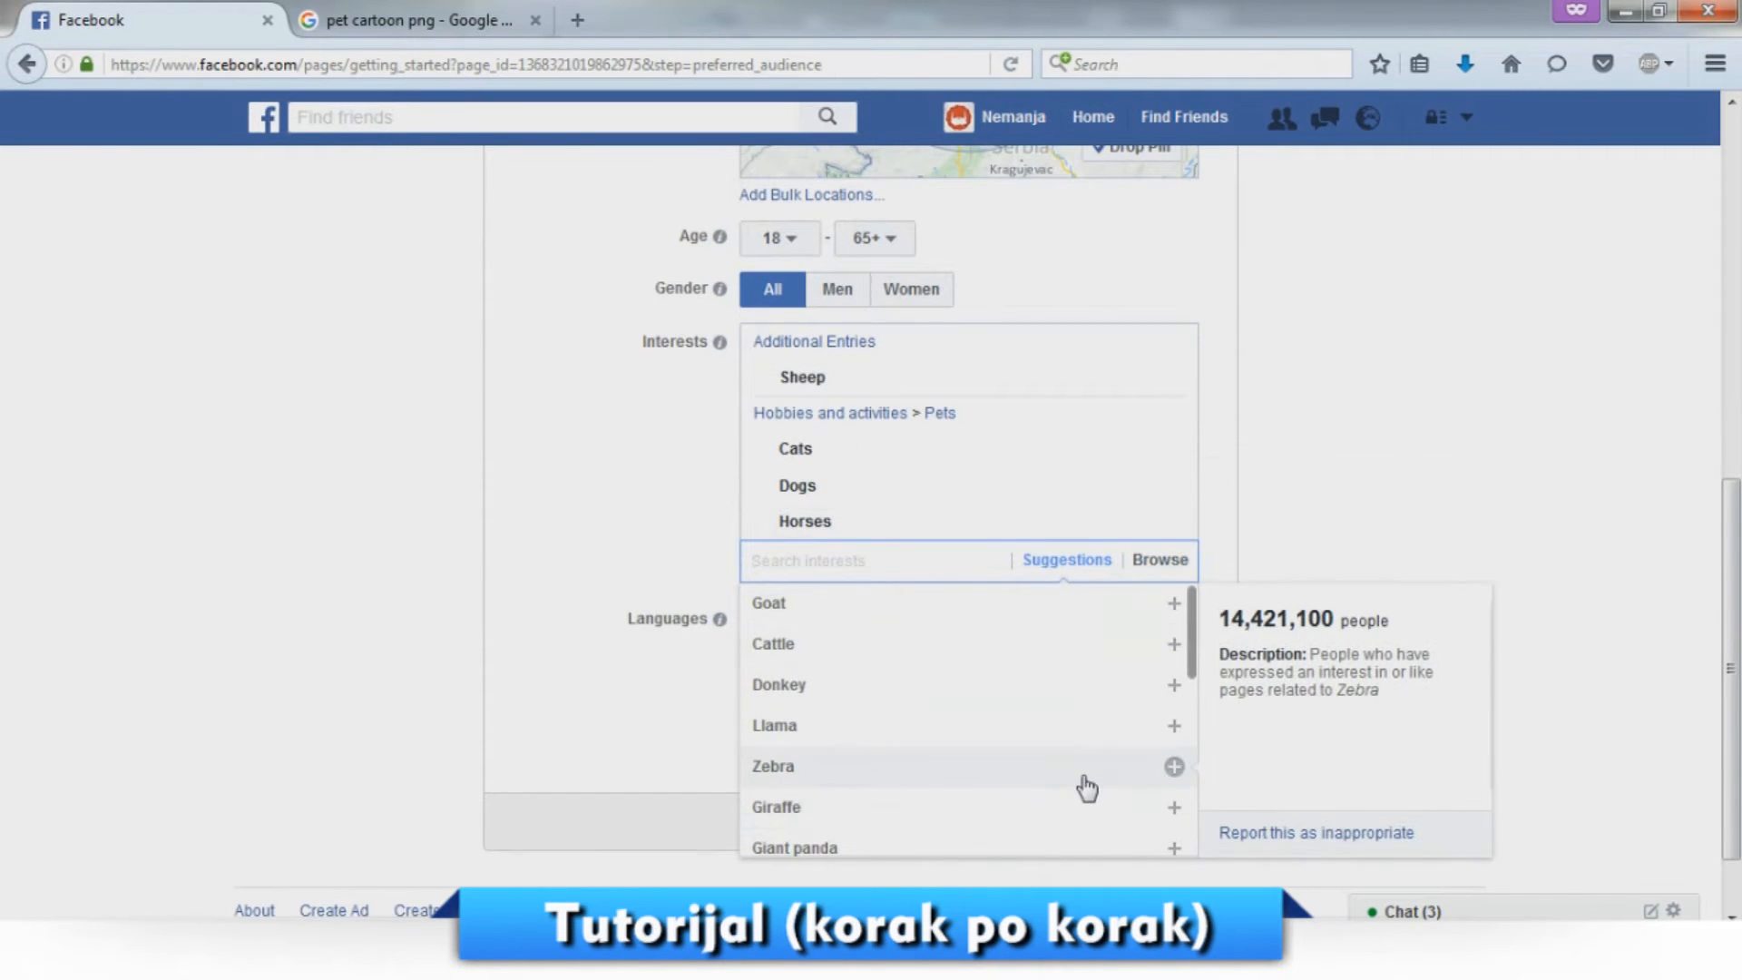
scroll(1032, 680, down, 1)
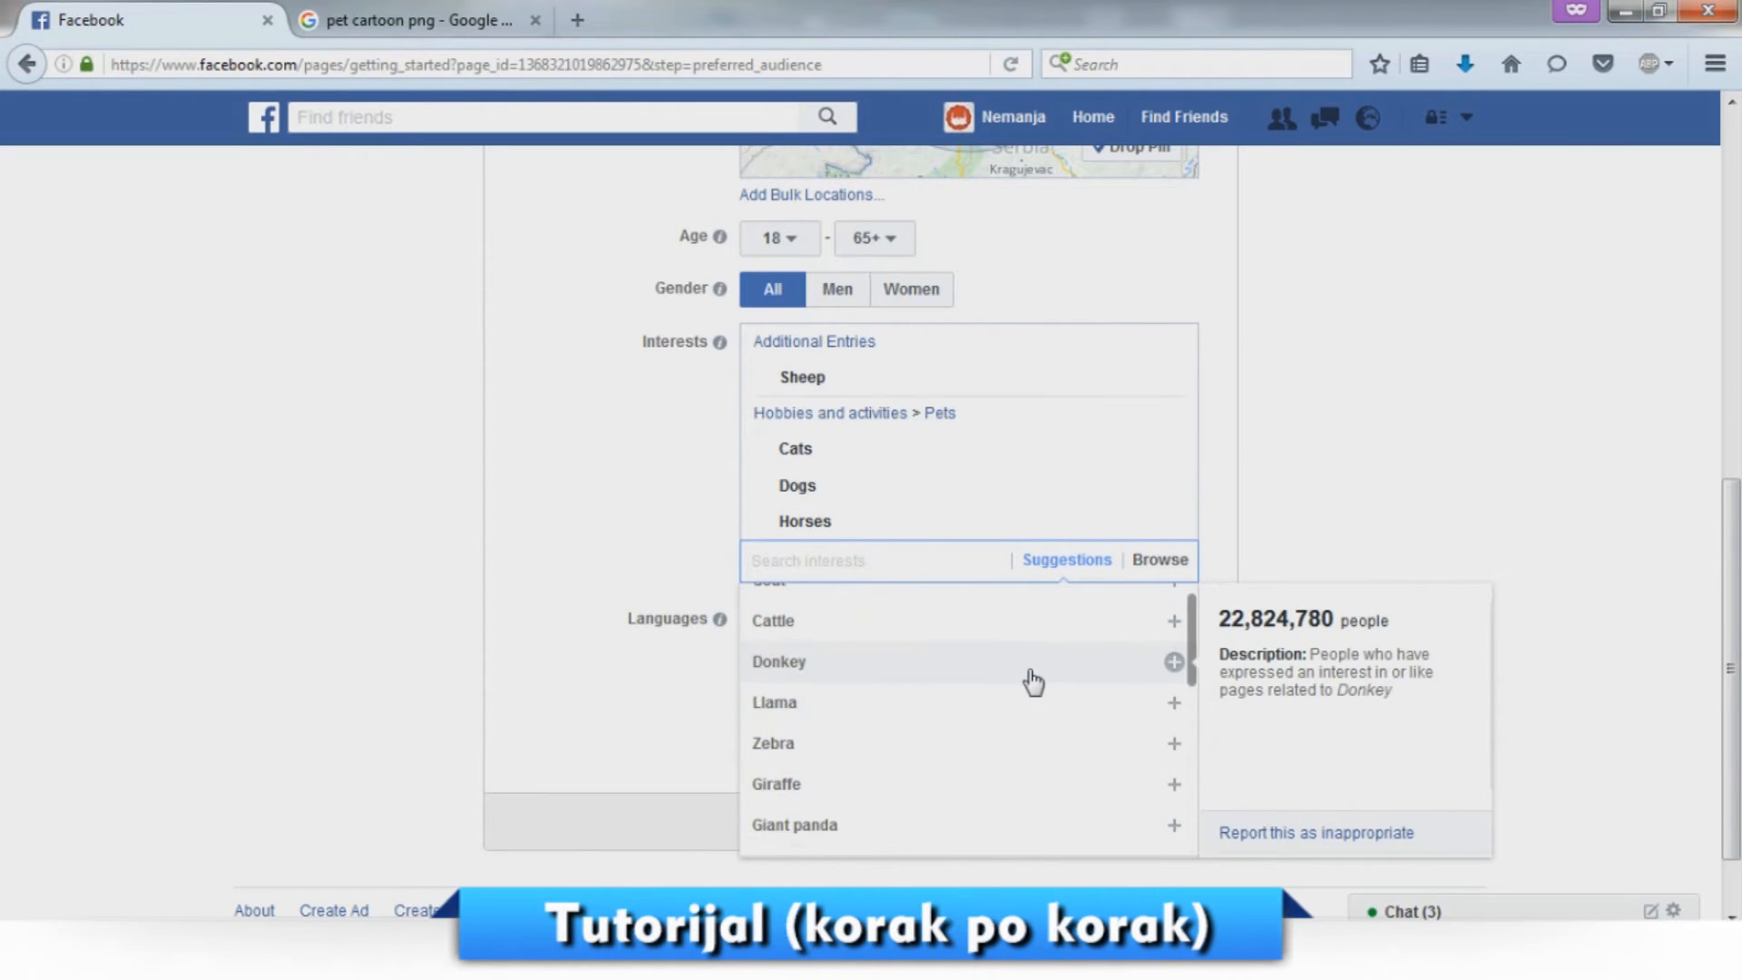
scroll(1032, 680, down, 3)
scroll(1034, 682, down, 3)
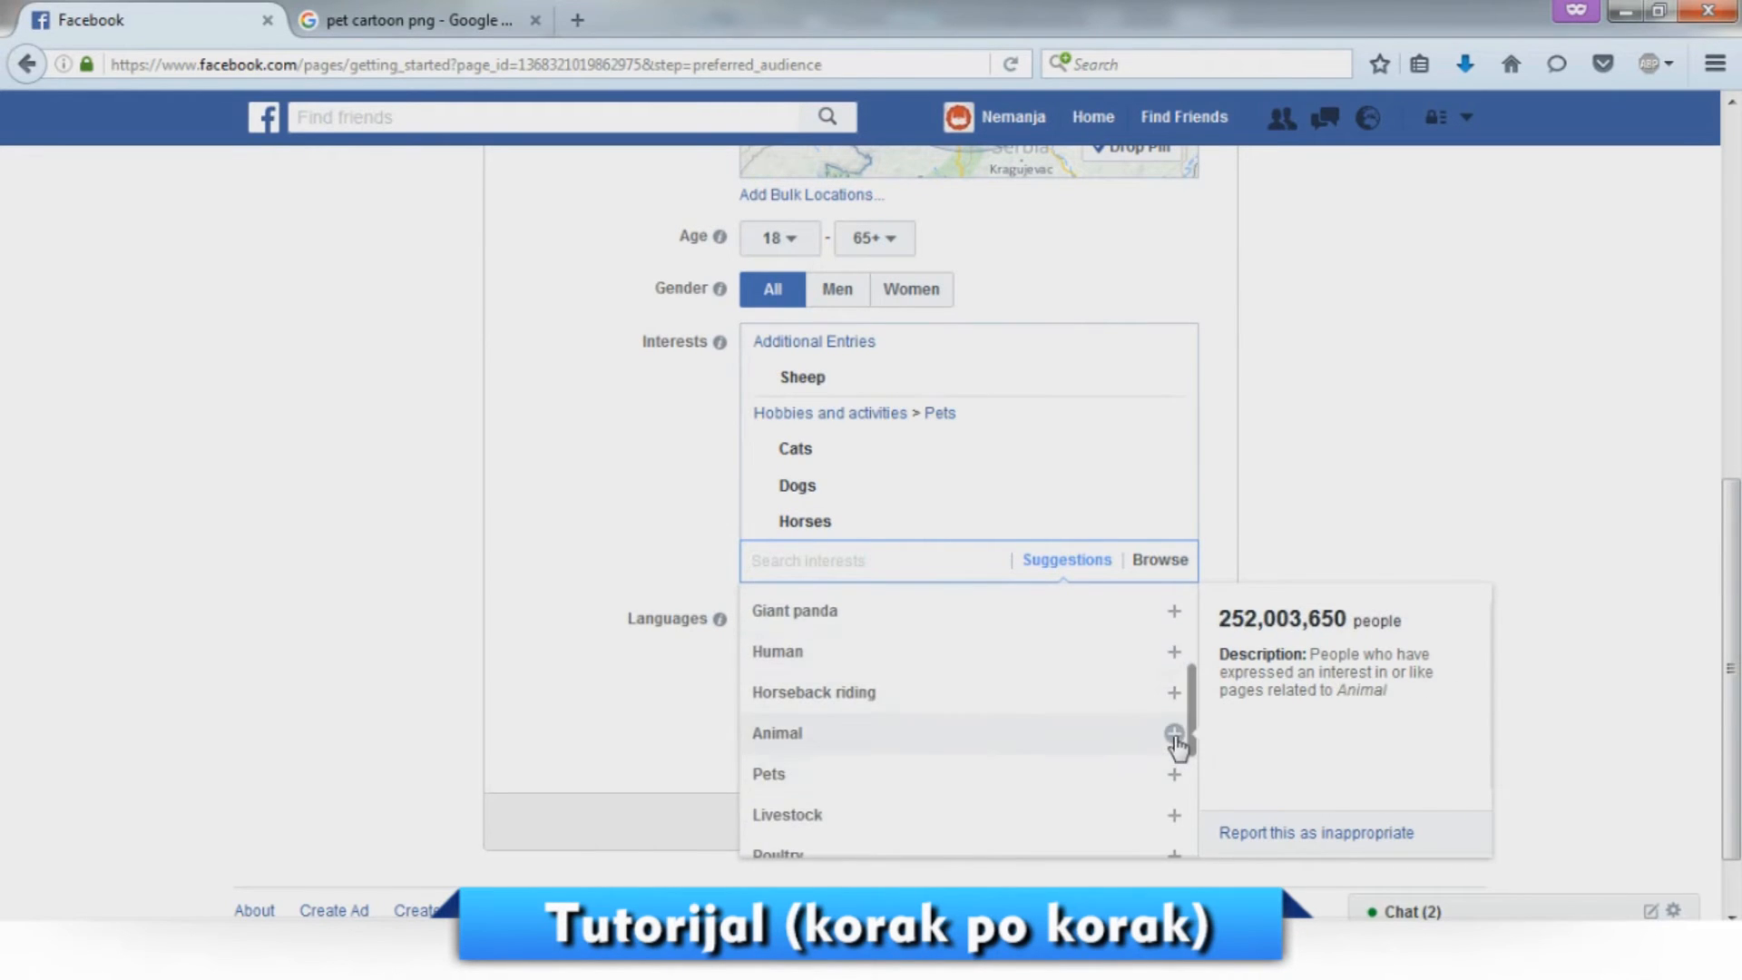
click(1173, 733)
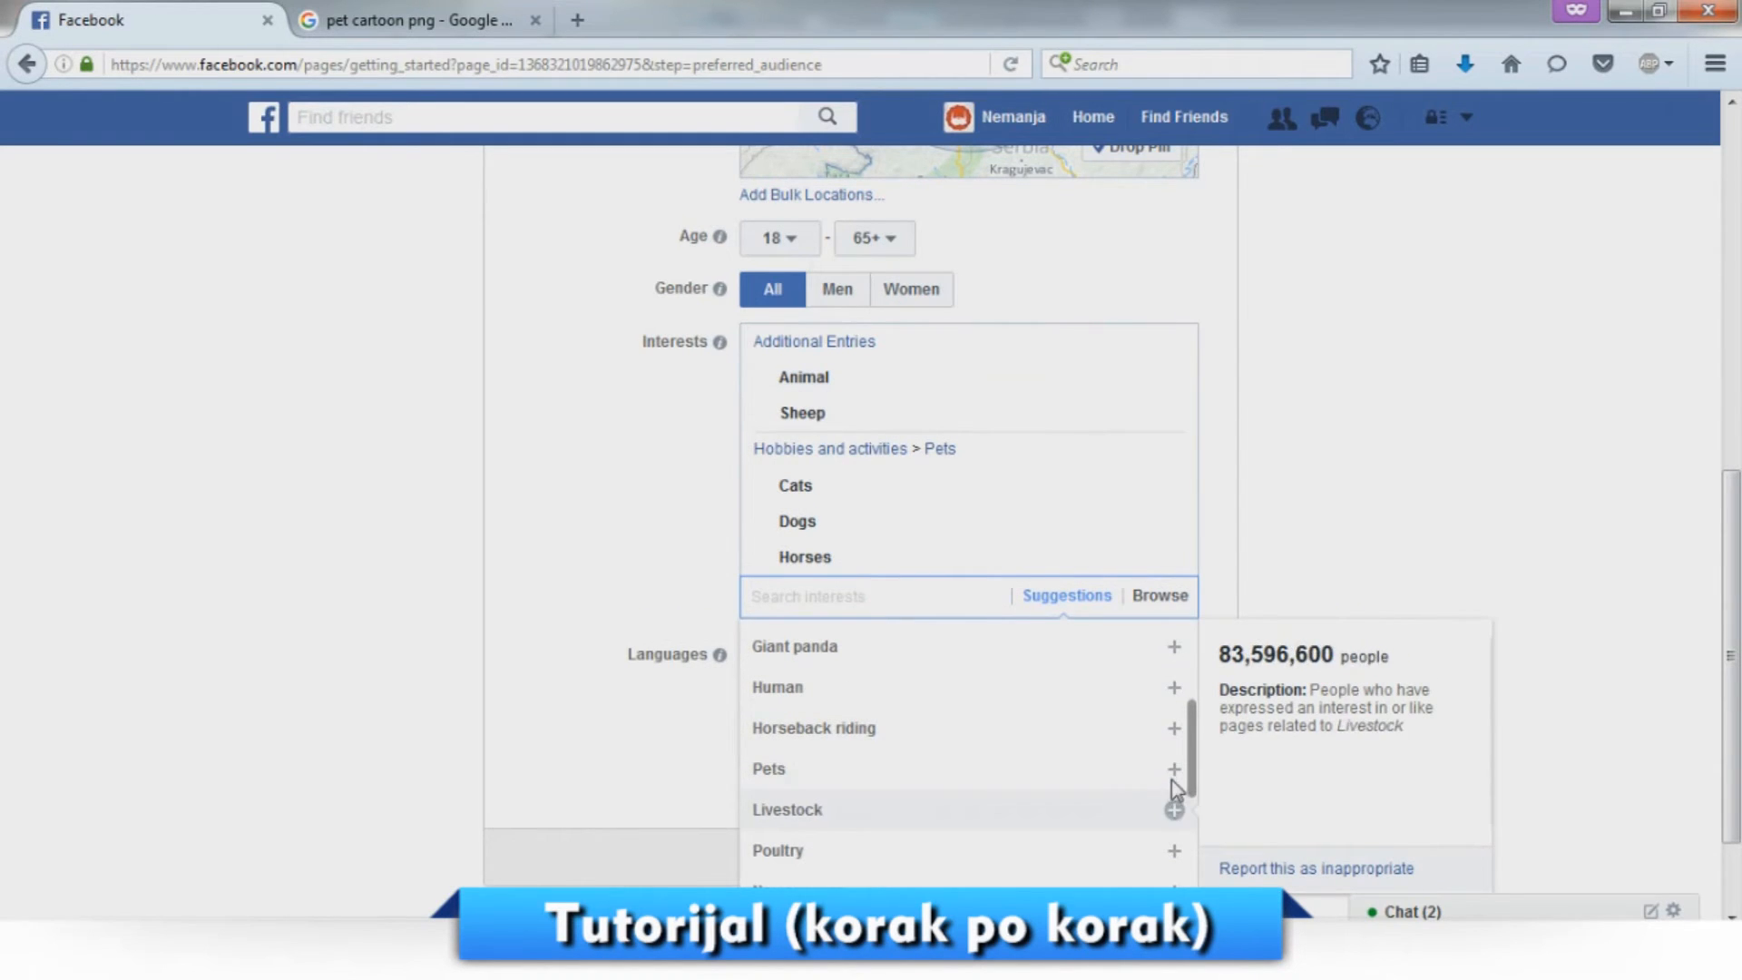
Replace the Cats, Dogs and Horses interests with the broader Pets interest, accepting the change, and add the pet shop interest listed under Clothing.
click(1172, 779)
click(1109, 446)
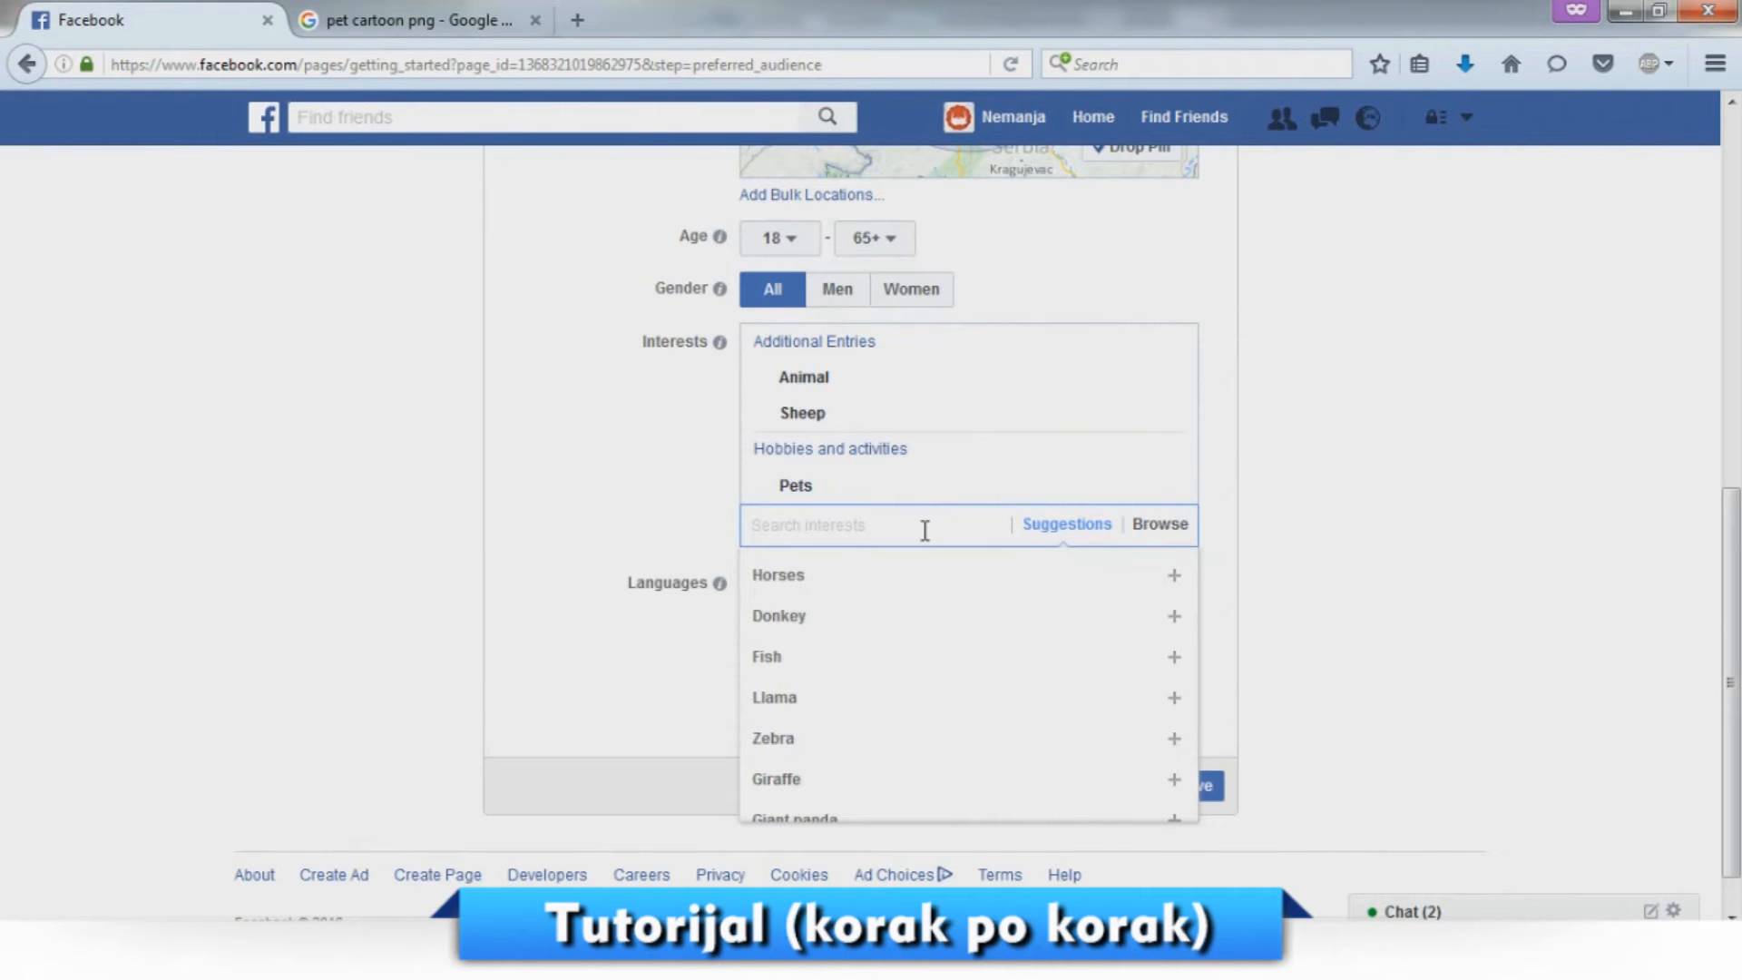
text(shop)
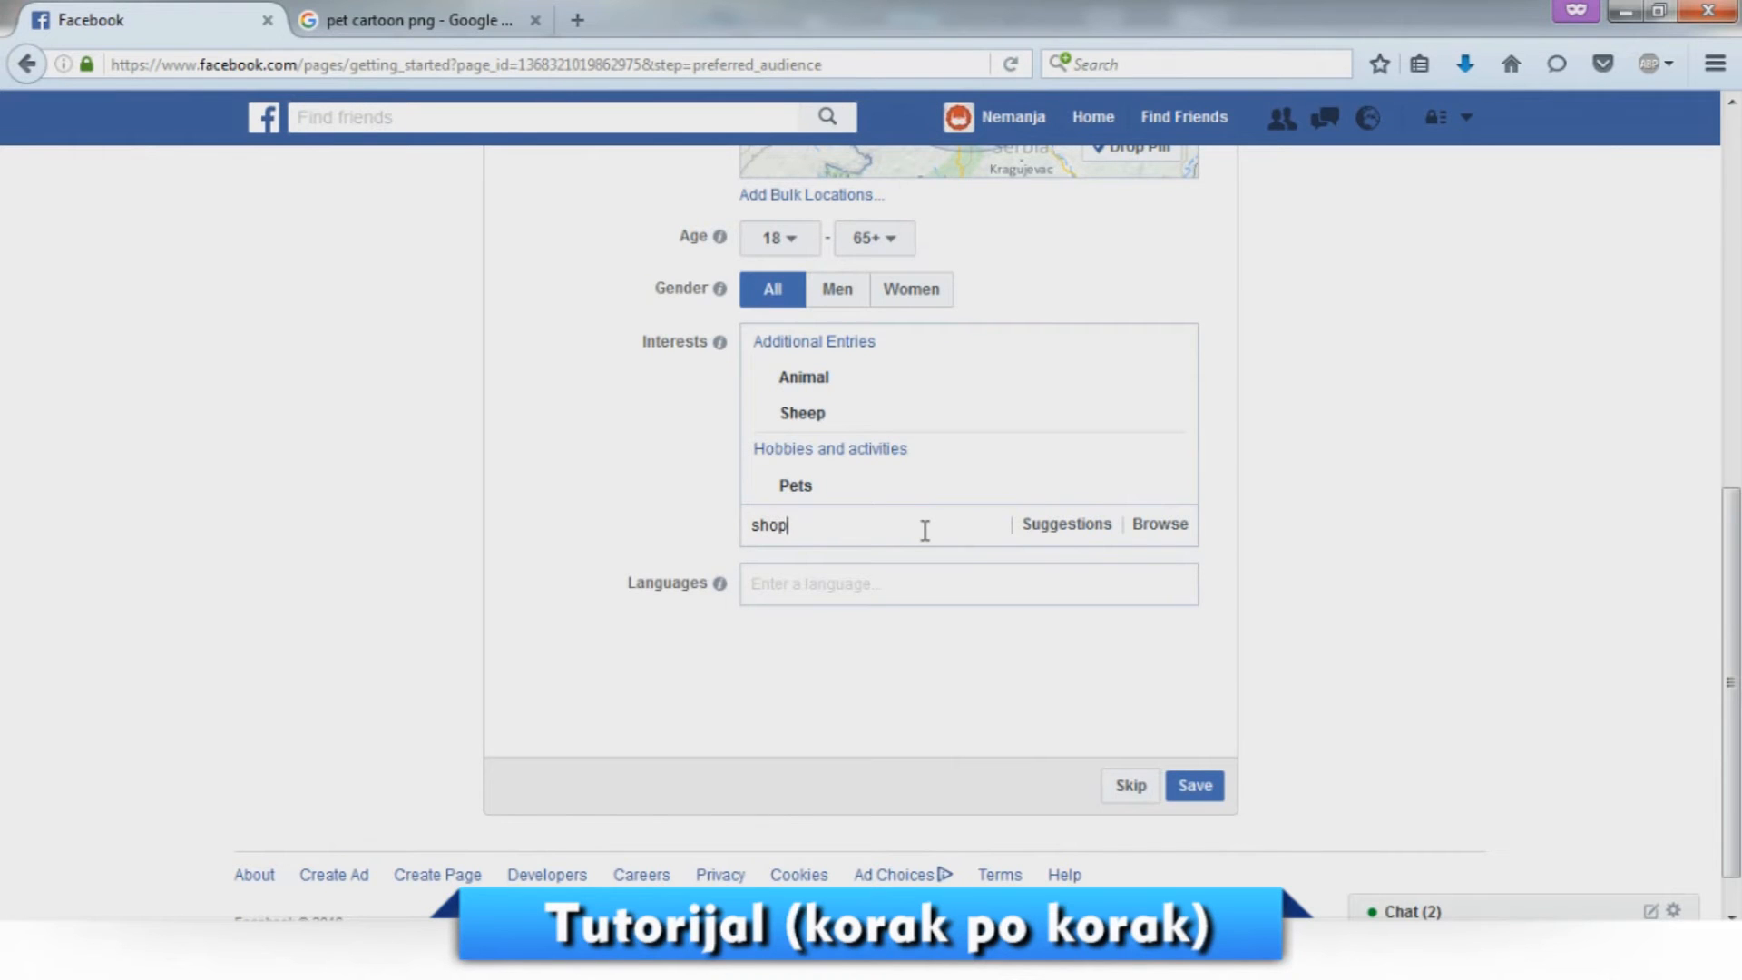
key(BackSpace)
key(BackSpace)
key(BackSpace)
key(BackSpace)
text(pet)
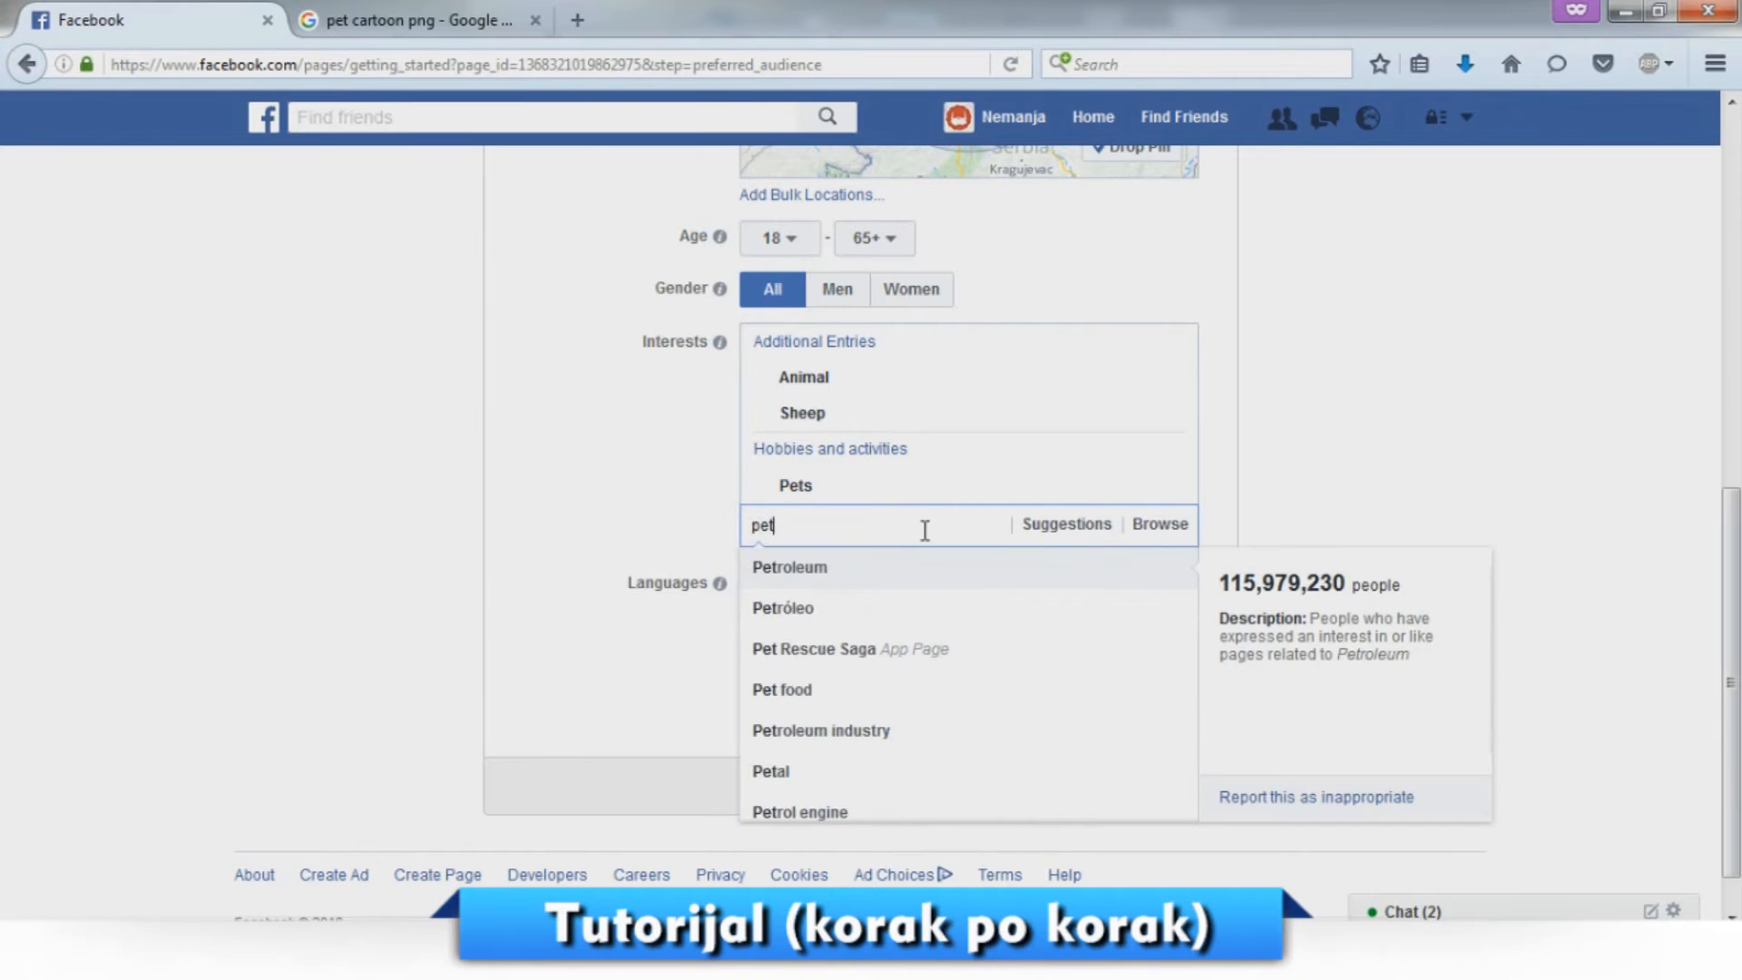
text( shop)
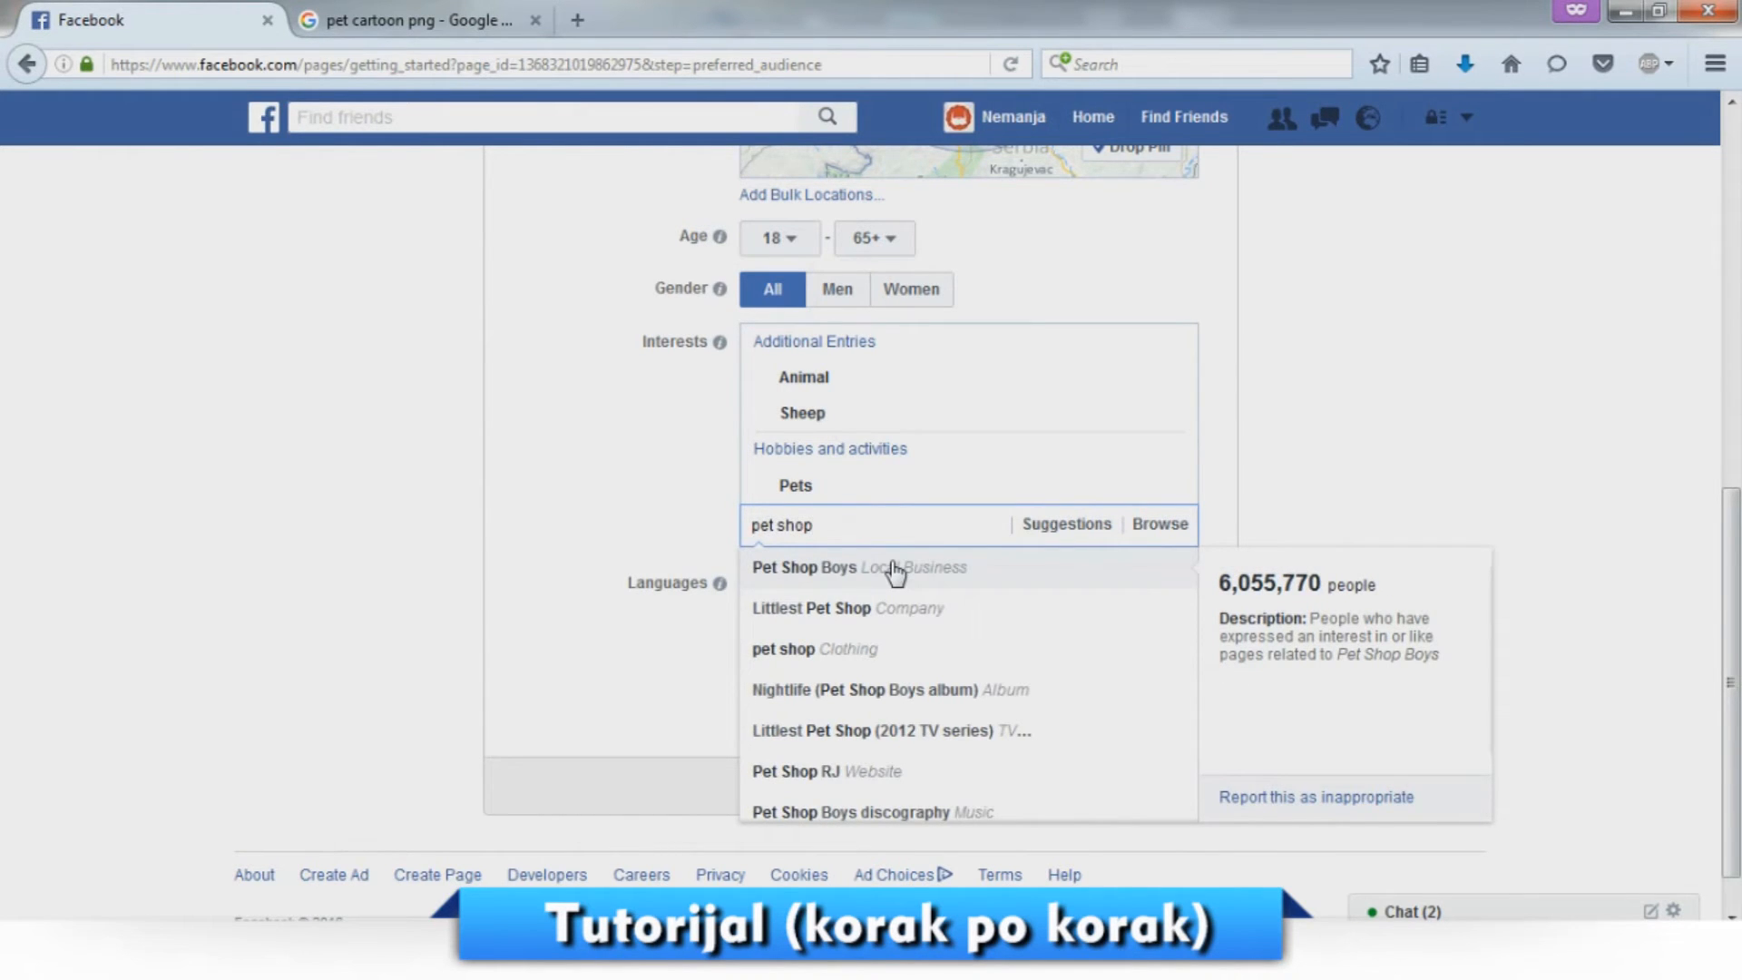
click(880, 650)
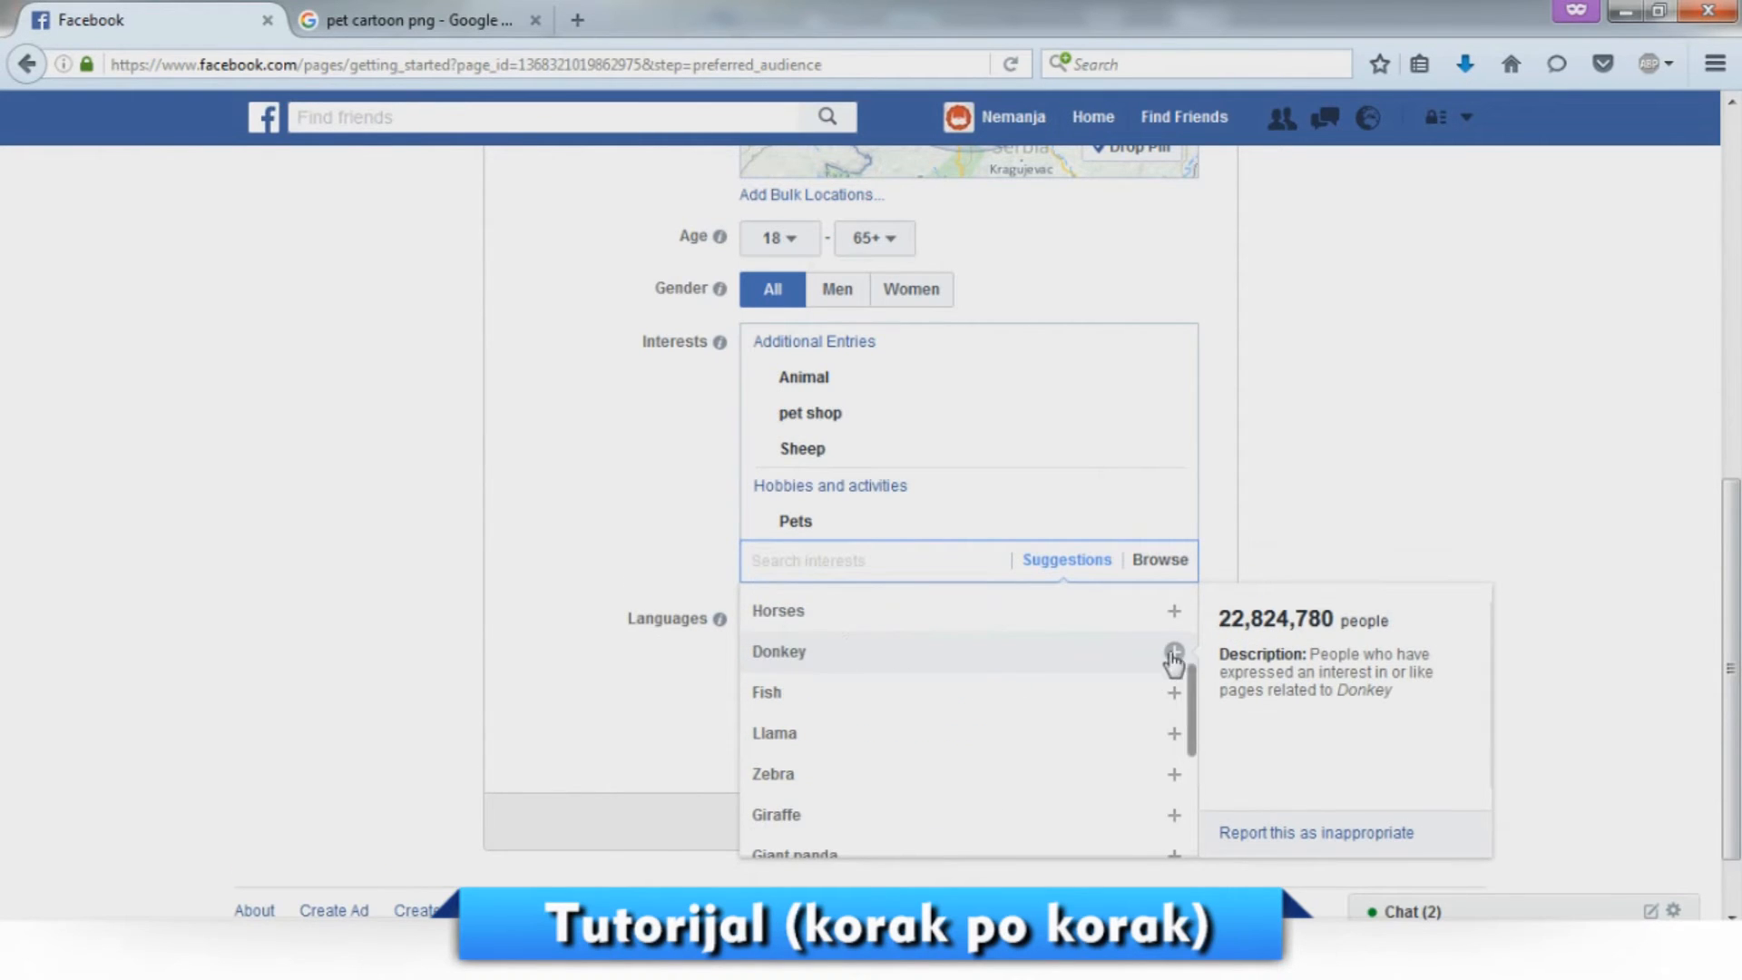
Add Turtle and Crocodile from the suggested interests to the preferred audience.
scroll(1020, 733, down, 3)
scroll(1020, 733, down, 1)
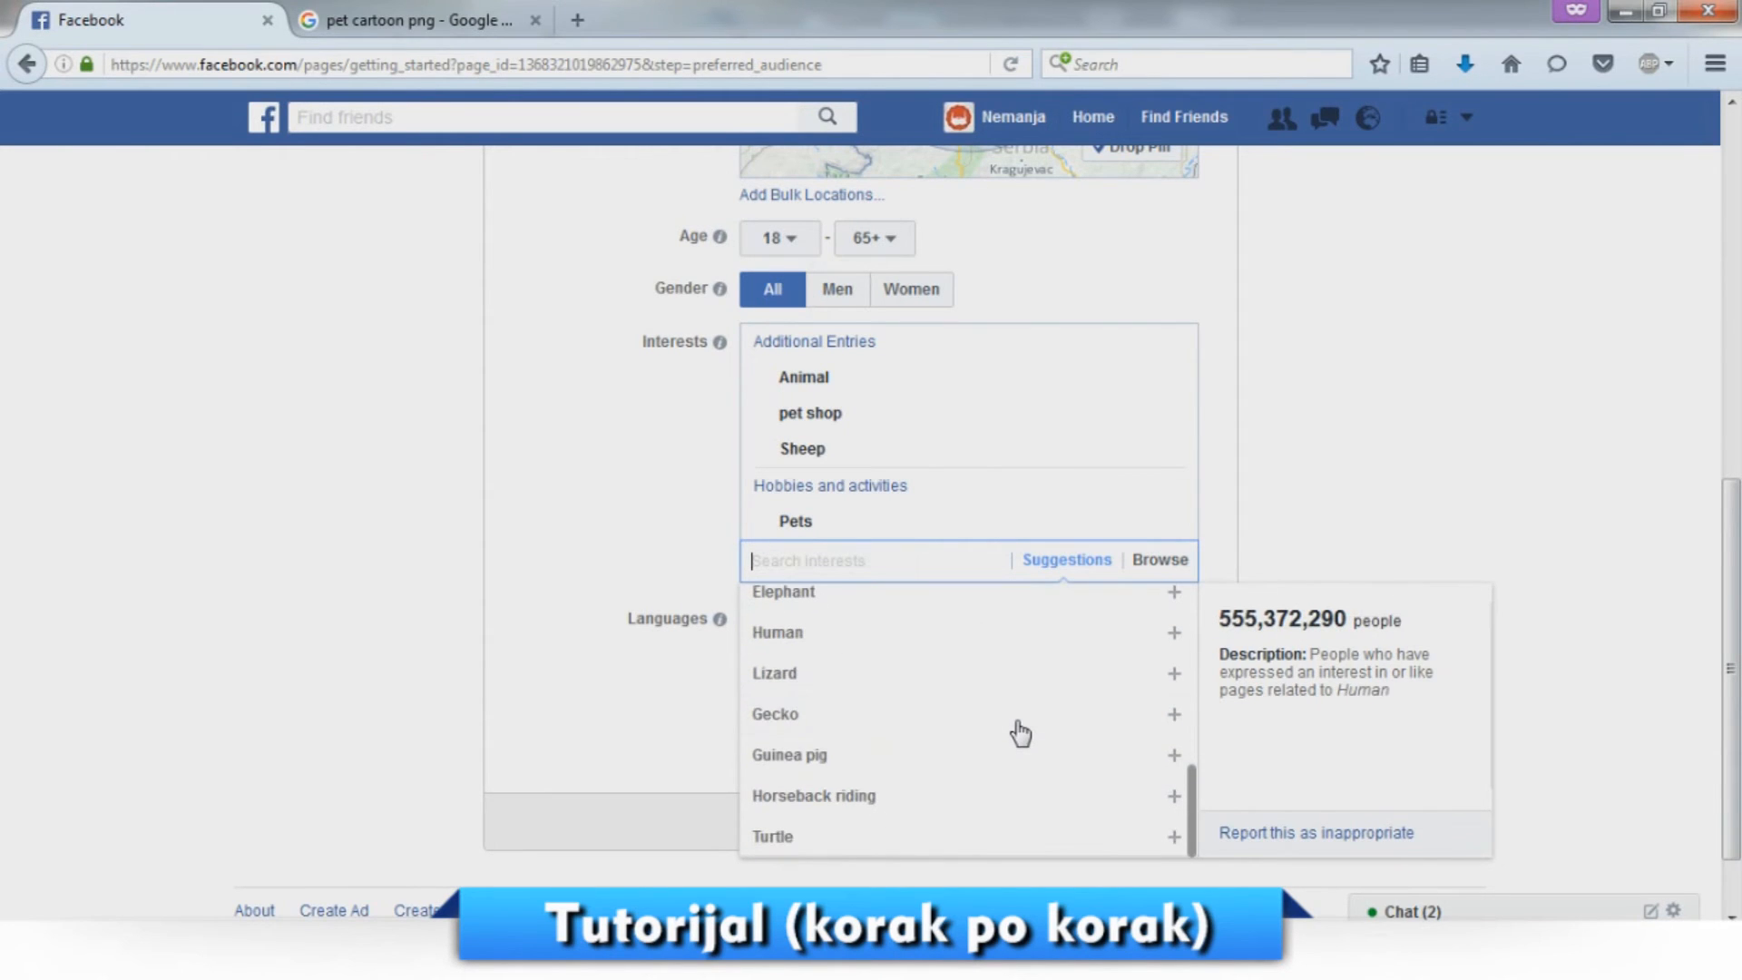
click(1175, 835)
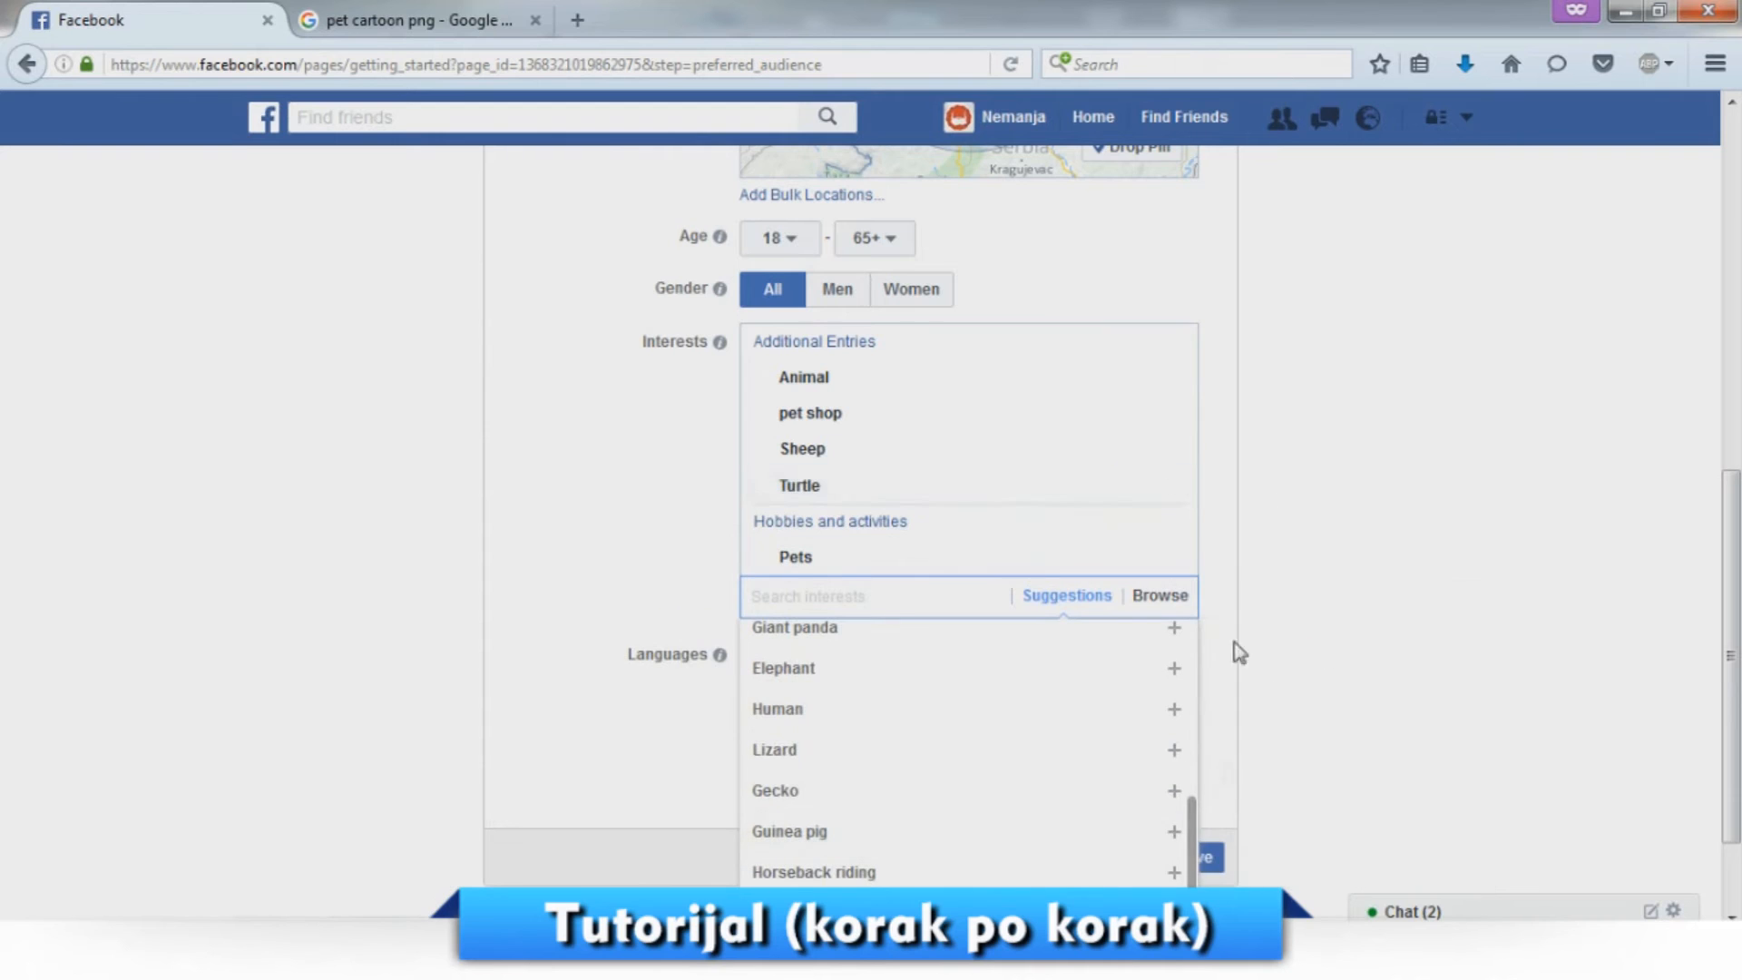
click(1174, 831)
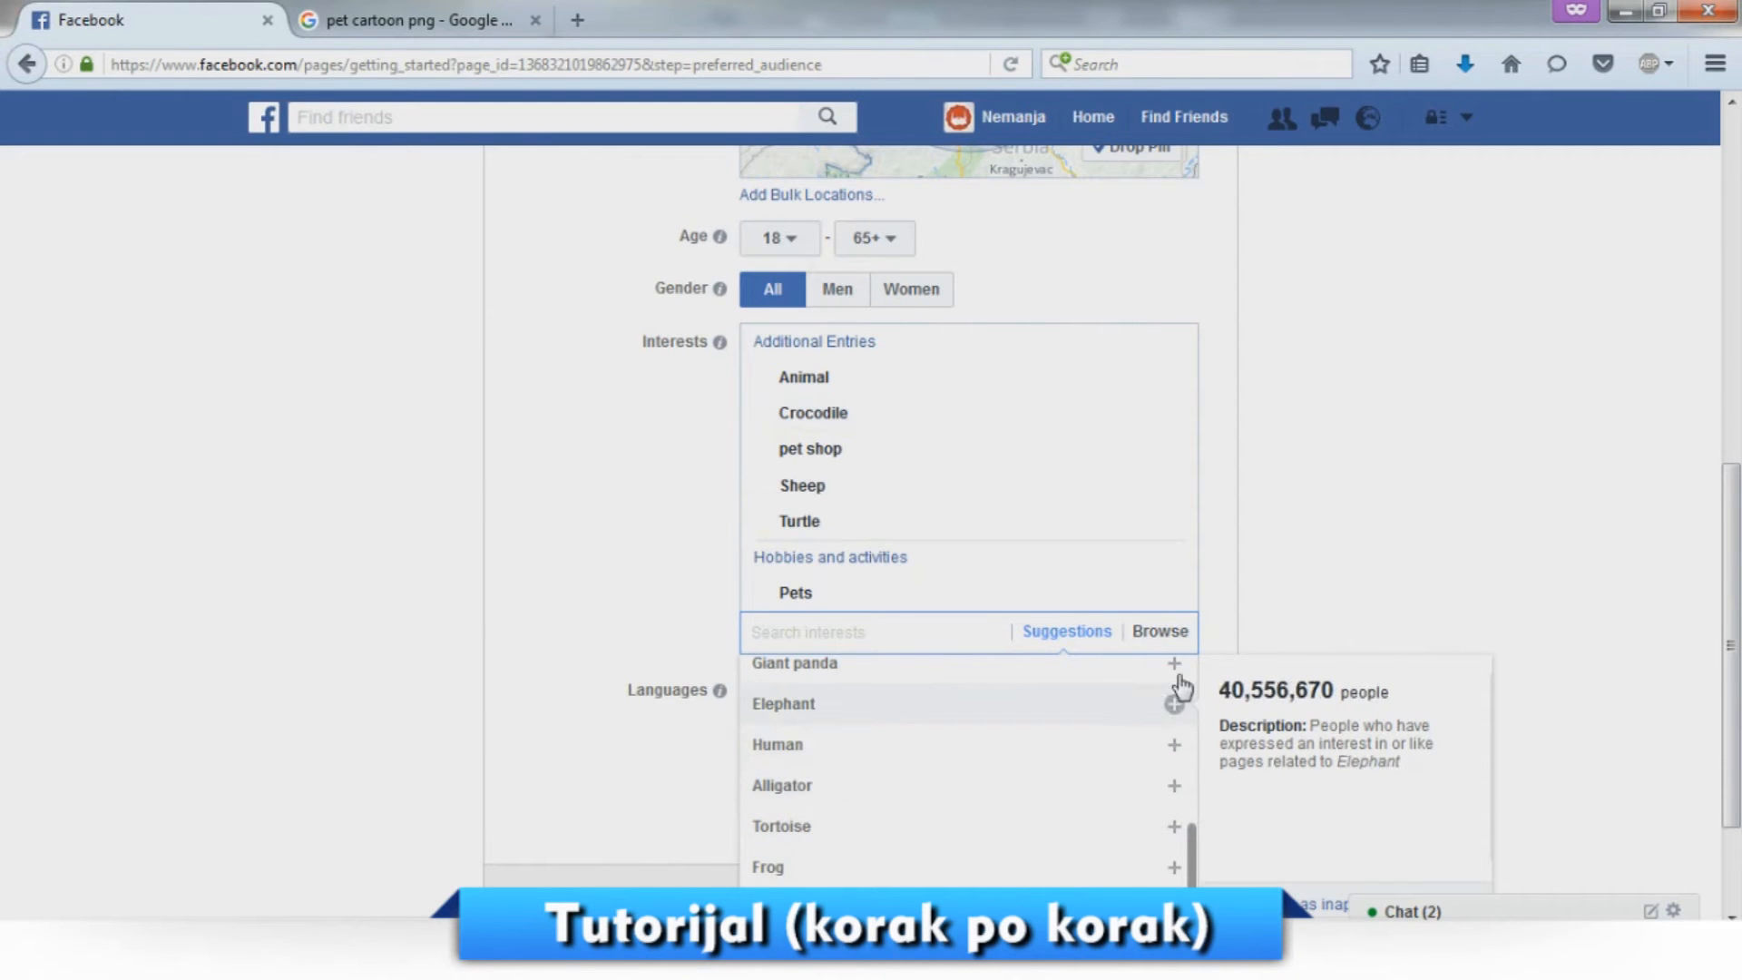
scroll(1134, 730, up, 2)
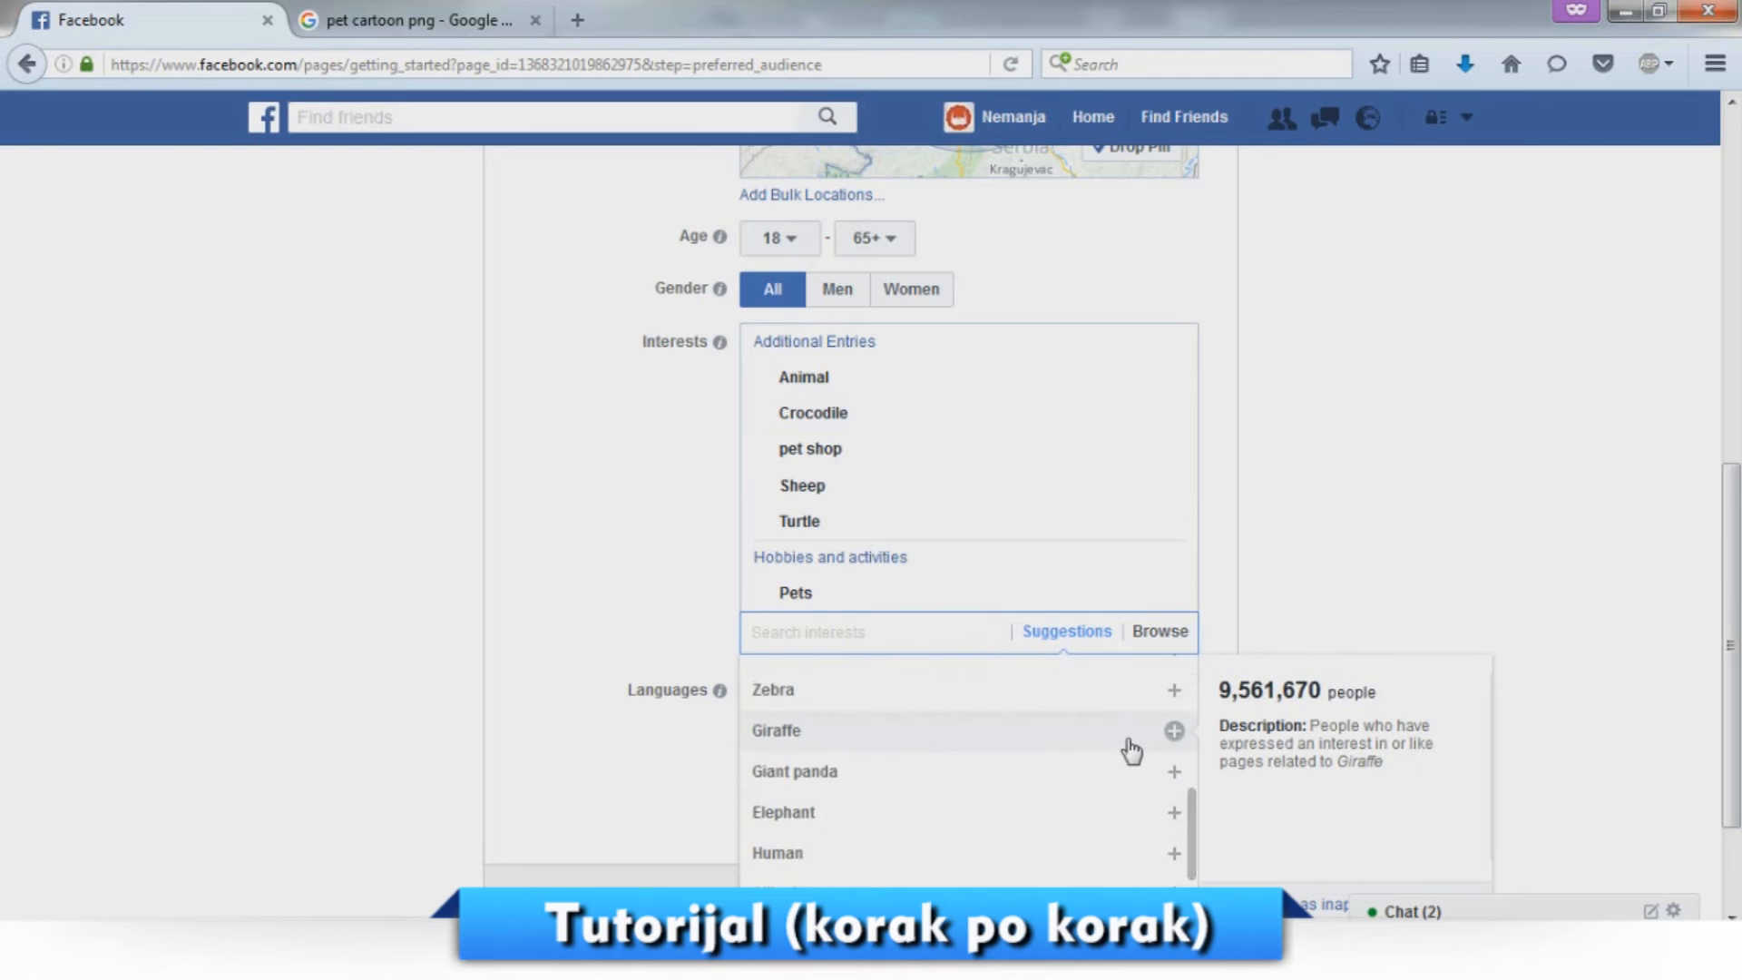
scroll(1129, 749, up, 3)
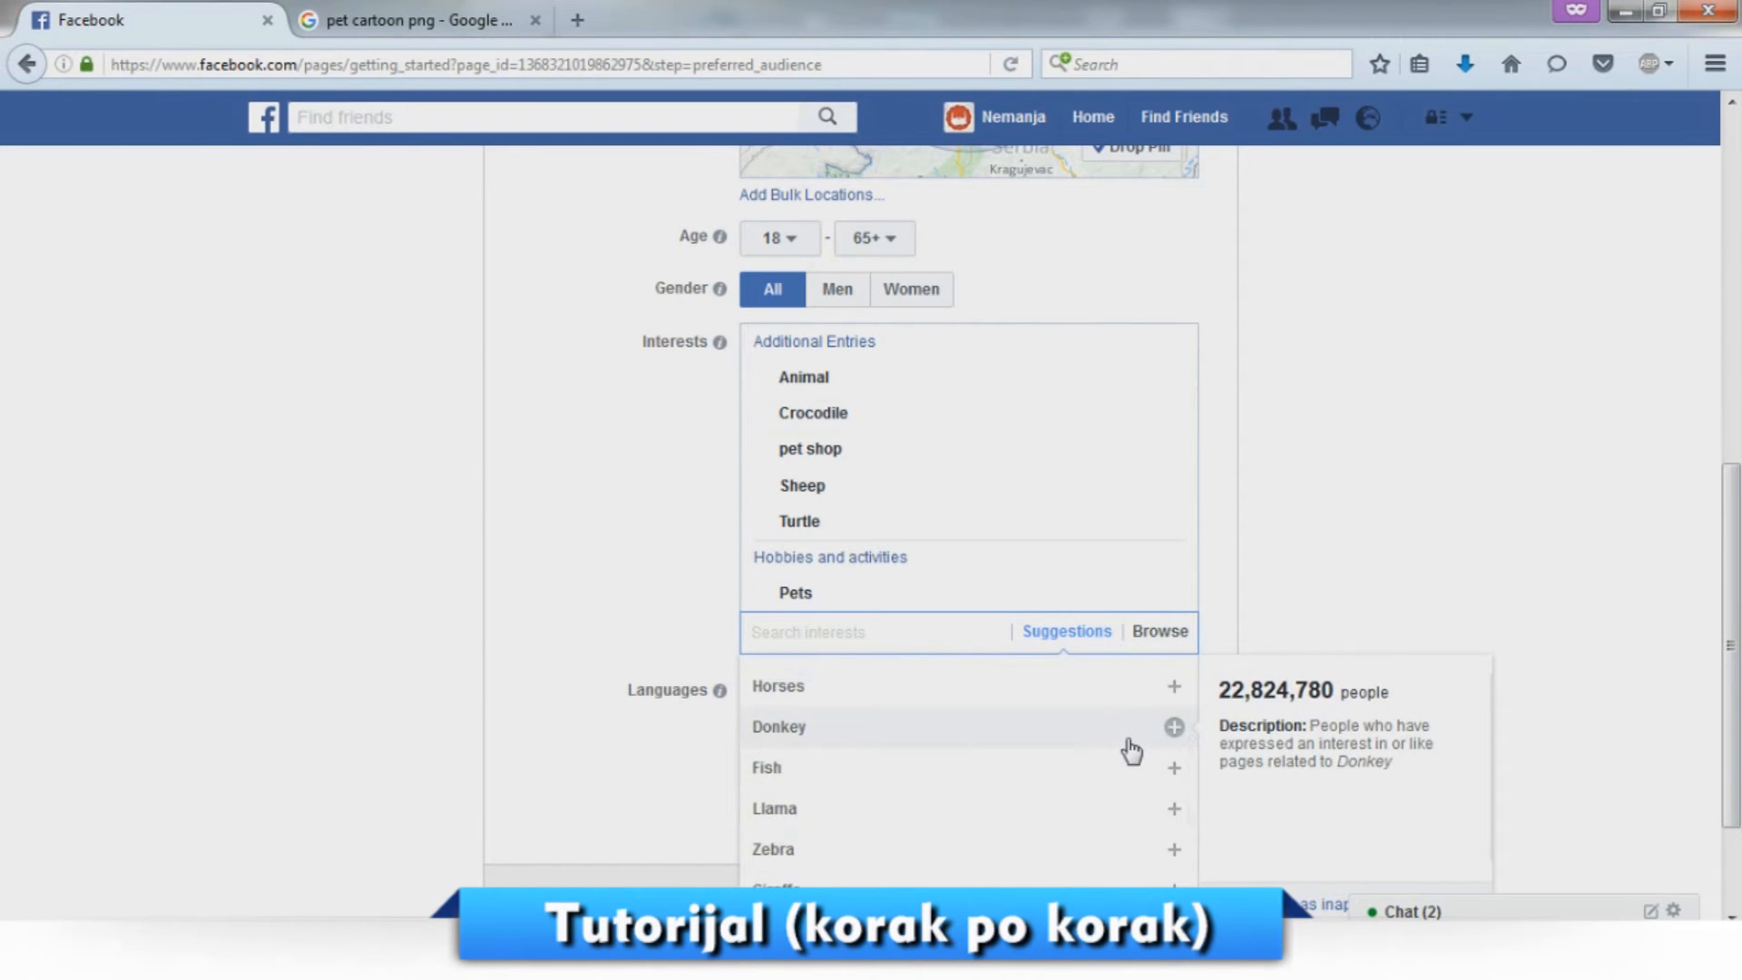
click(1175, 769)
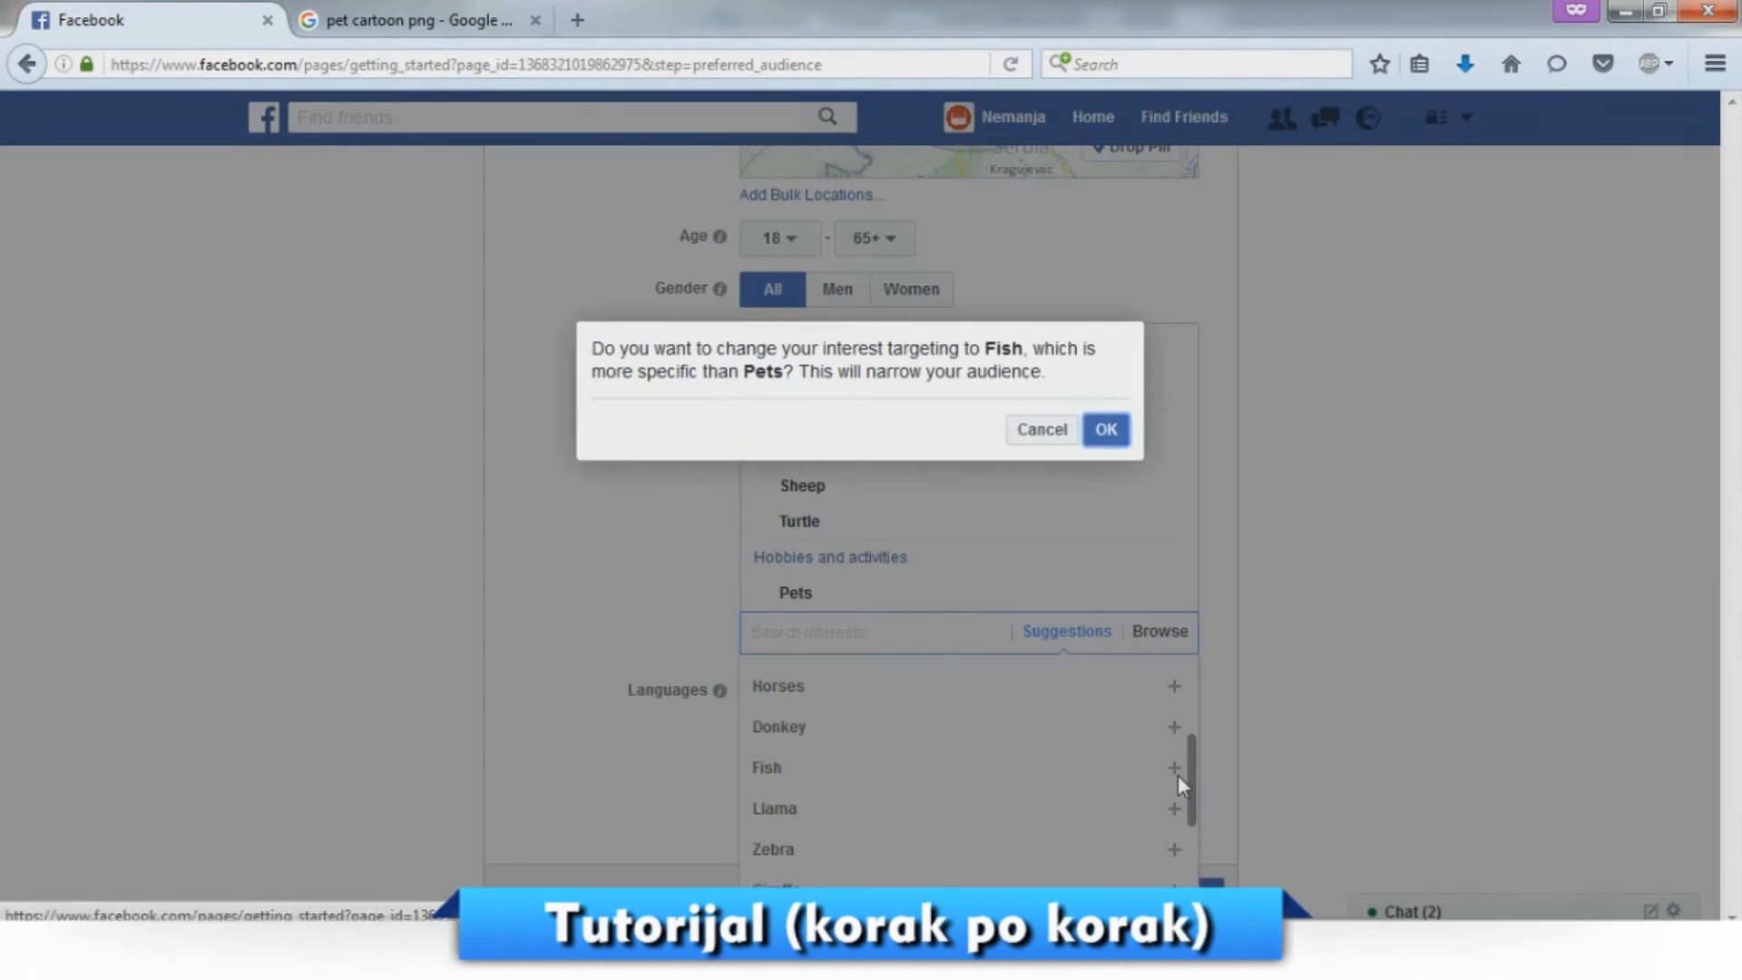
click(1048, 433)
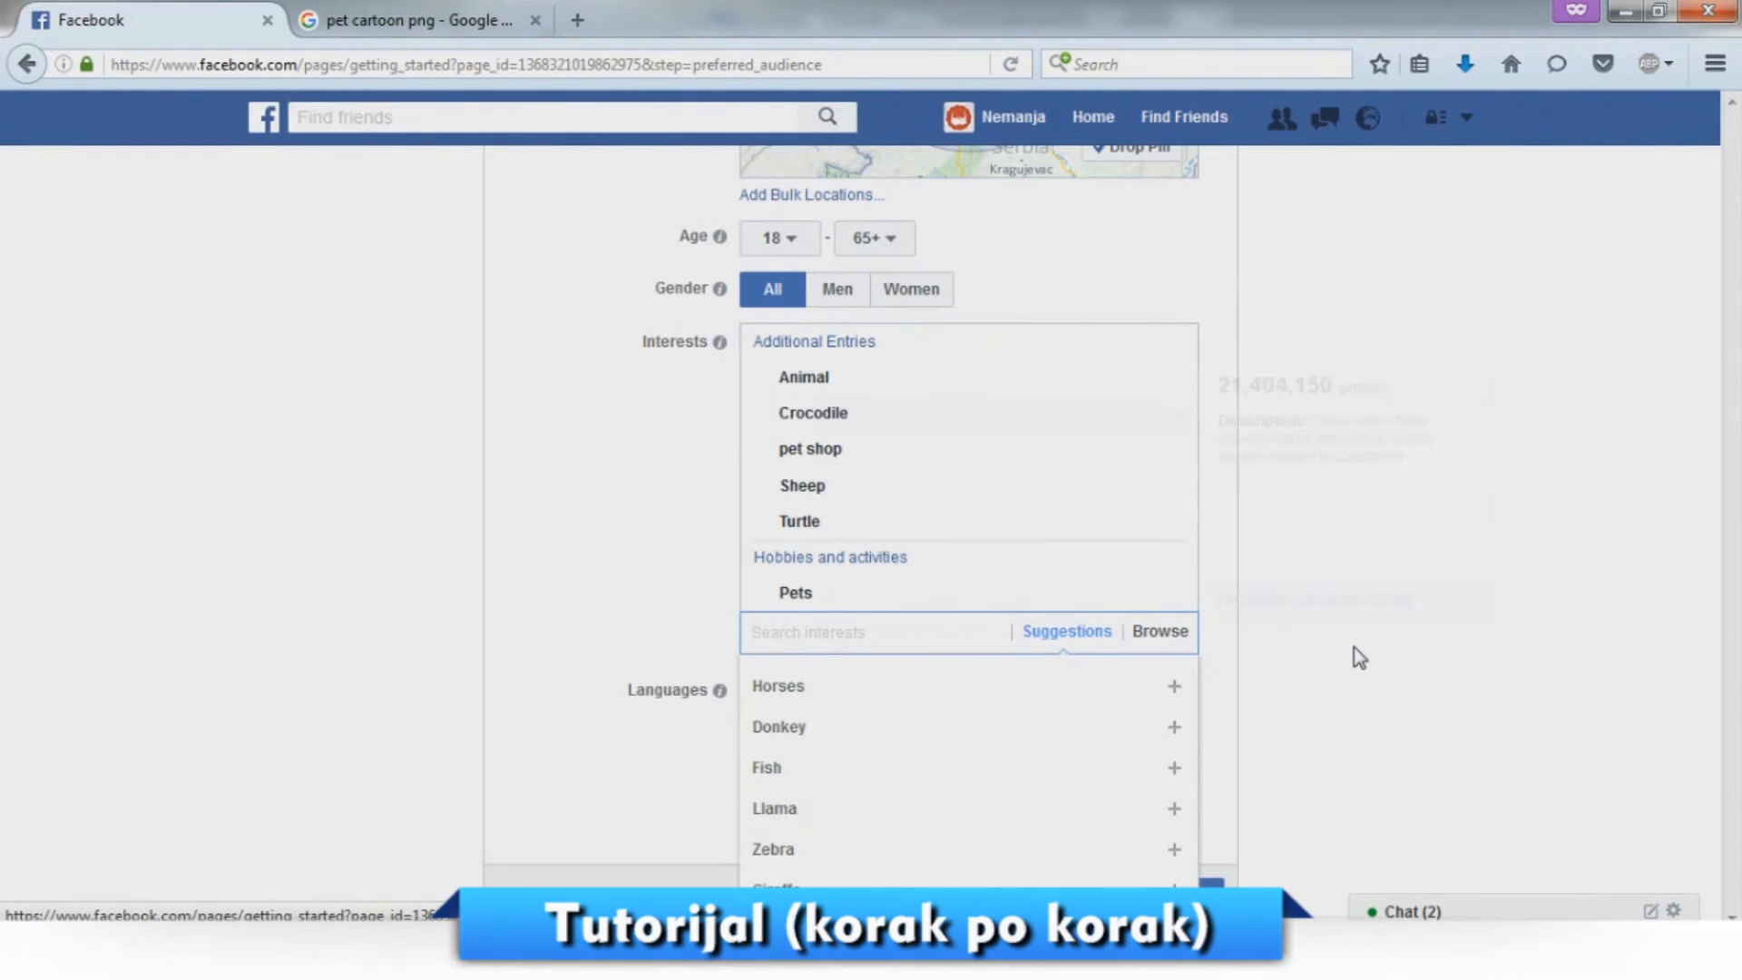
click(1349, 755)
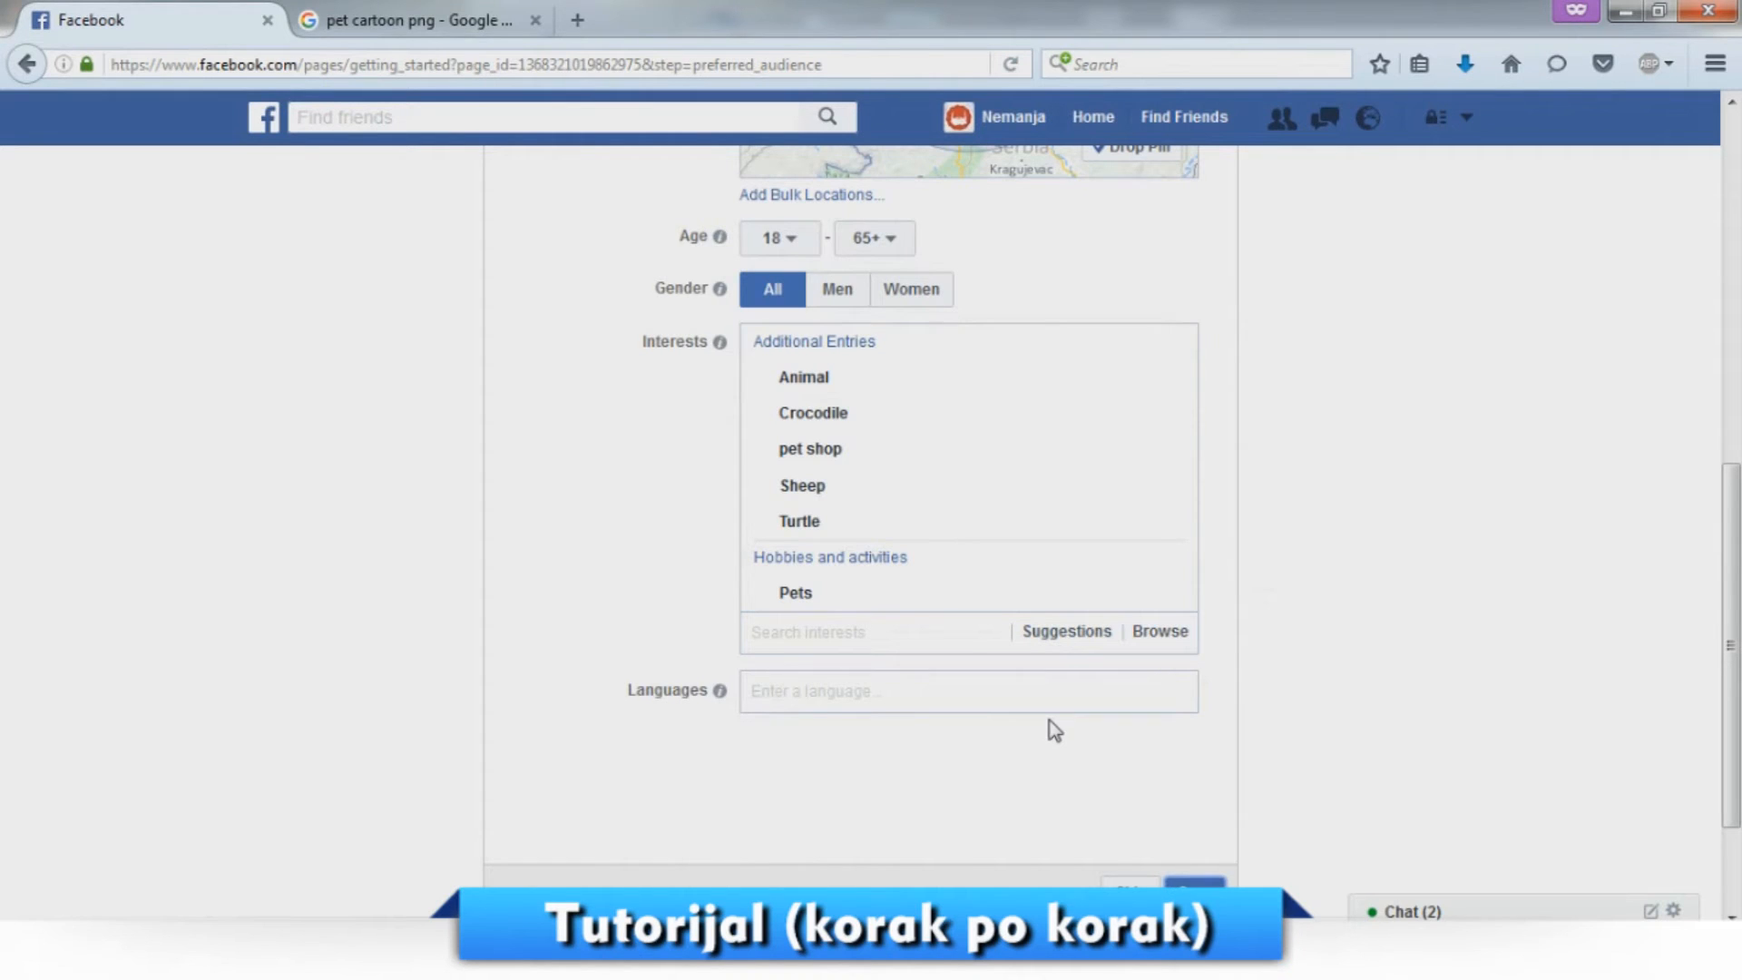
scroll(737, 436, up, 8)
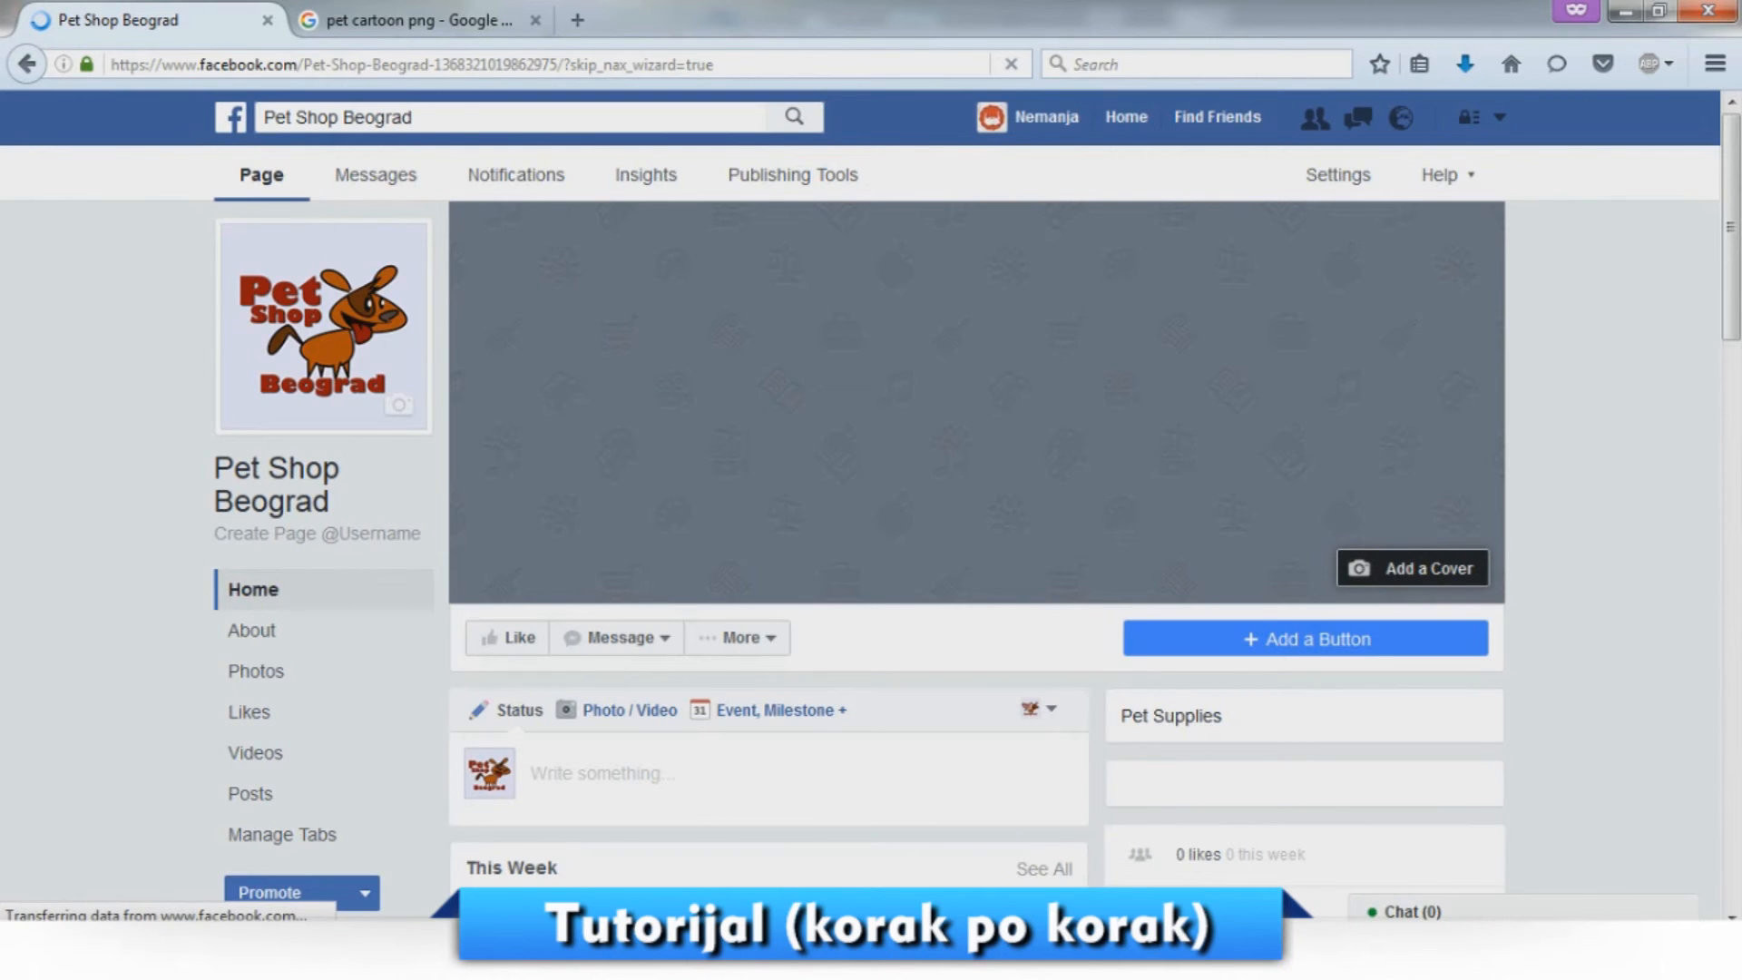
Switch to PhotoScape and resize the logo image to 850 x 315 pixels without preserving its aspect ratio.
click(982, 950)
click(363, 766)
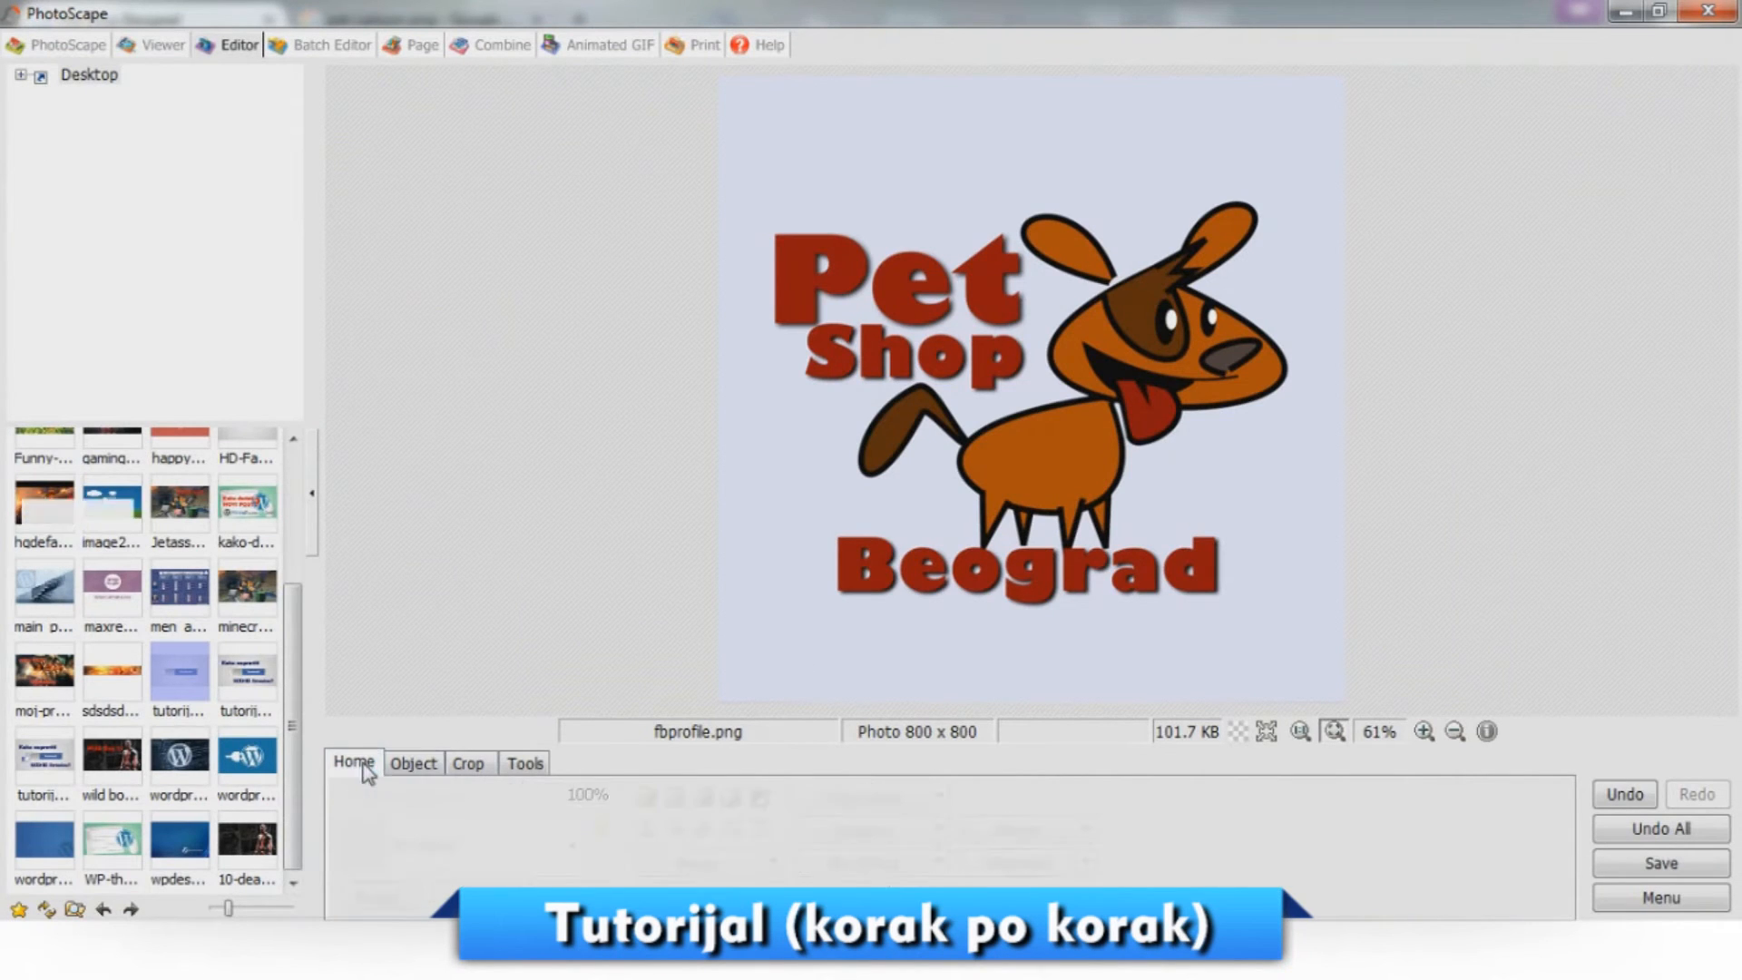
click(651, 868)
text(830)
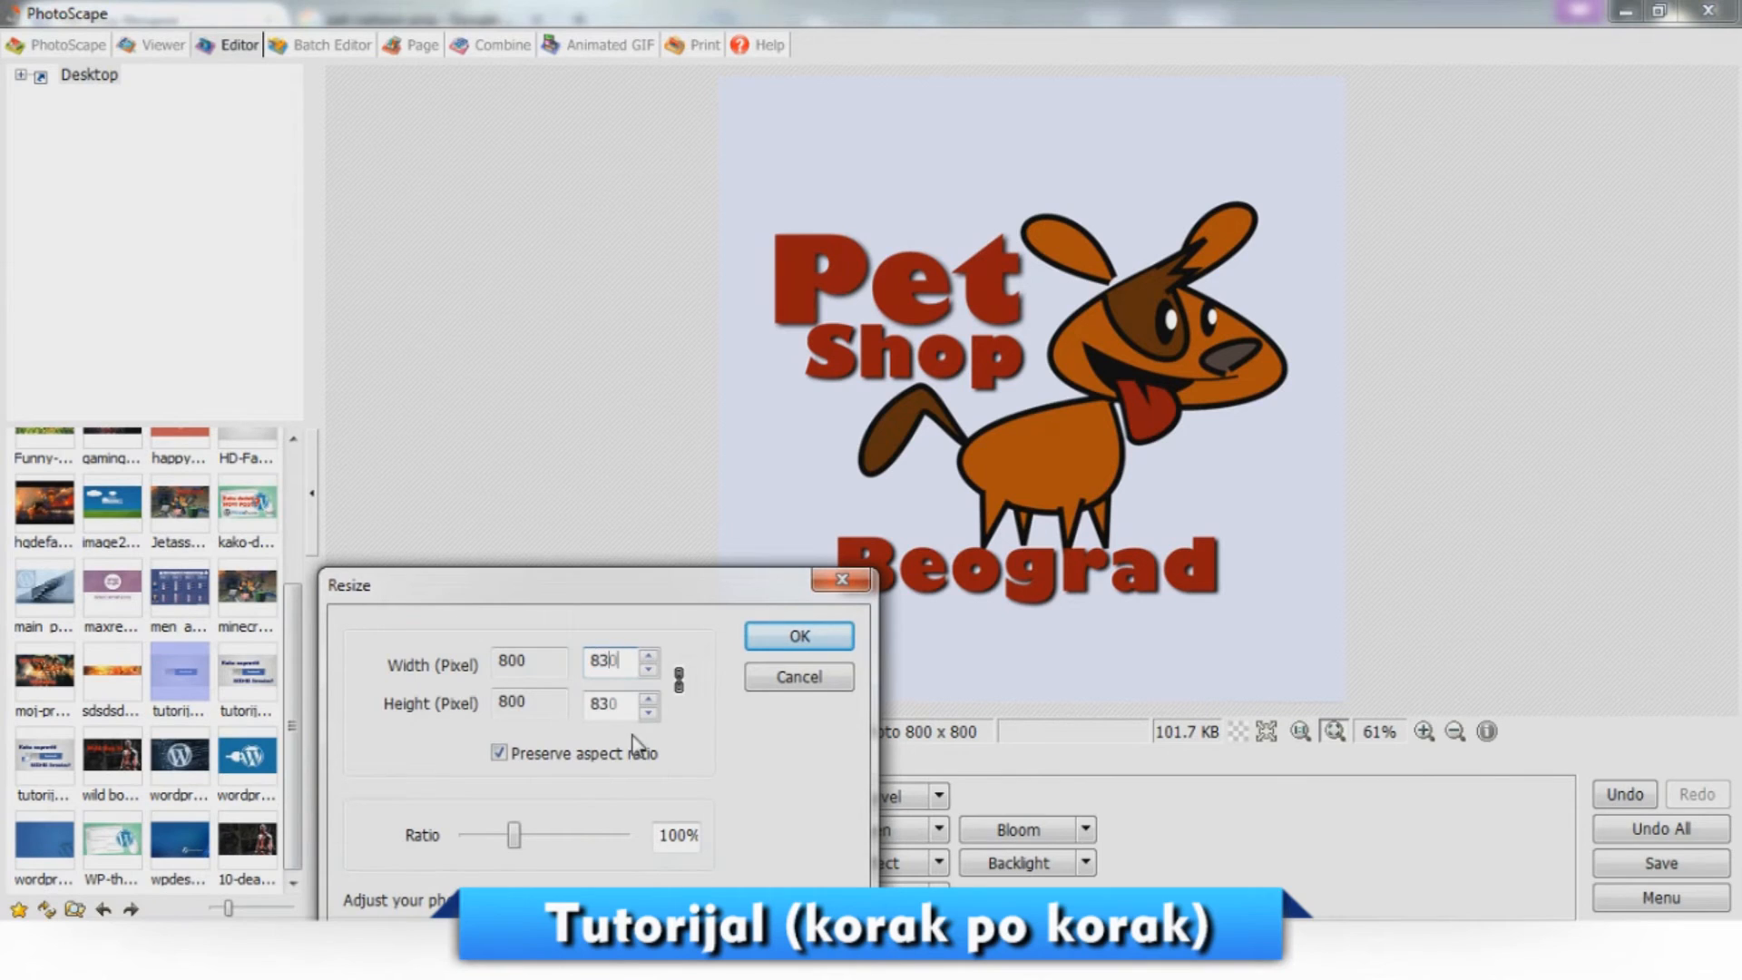
click(499, 753)
drag(628, 708, 580, 708)
text(31)
key(BackSpace)
text(5)
click(779, 639)
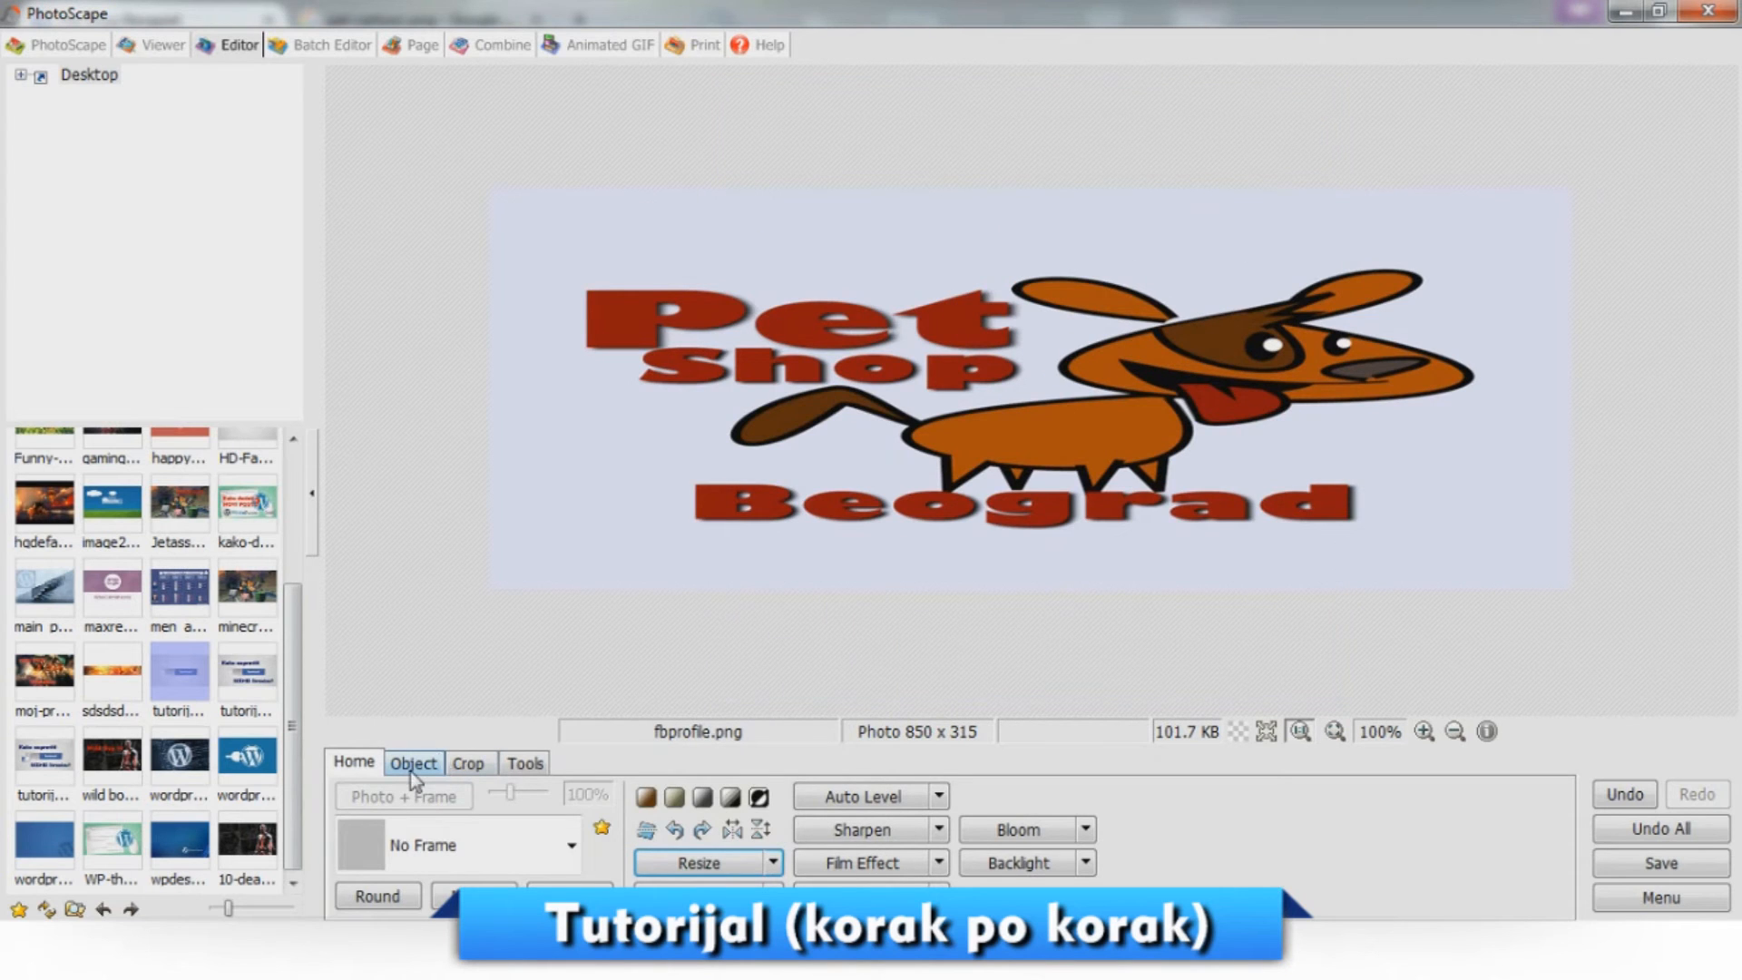
Switch back to the browser's Google Images results and search for "pet shop wallpaper".
click(1220, 948)
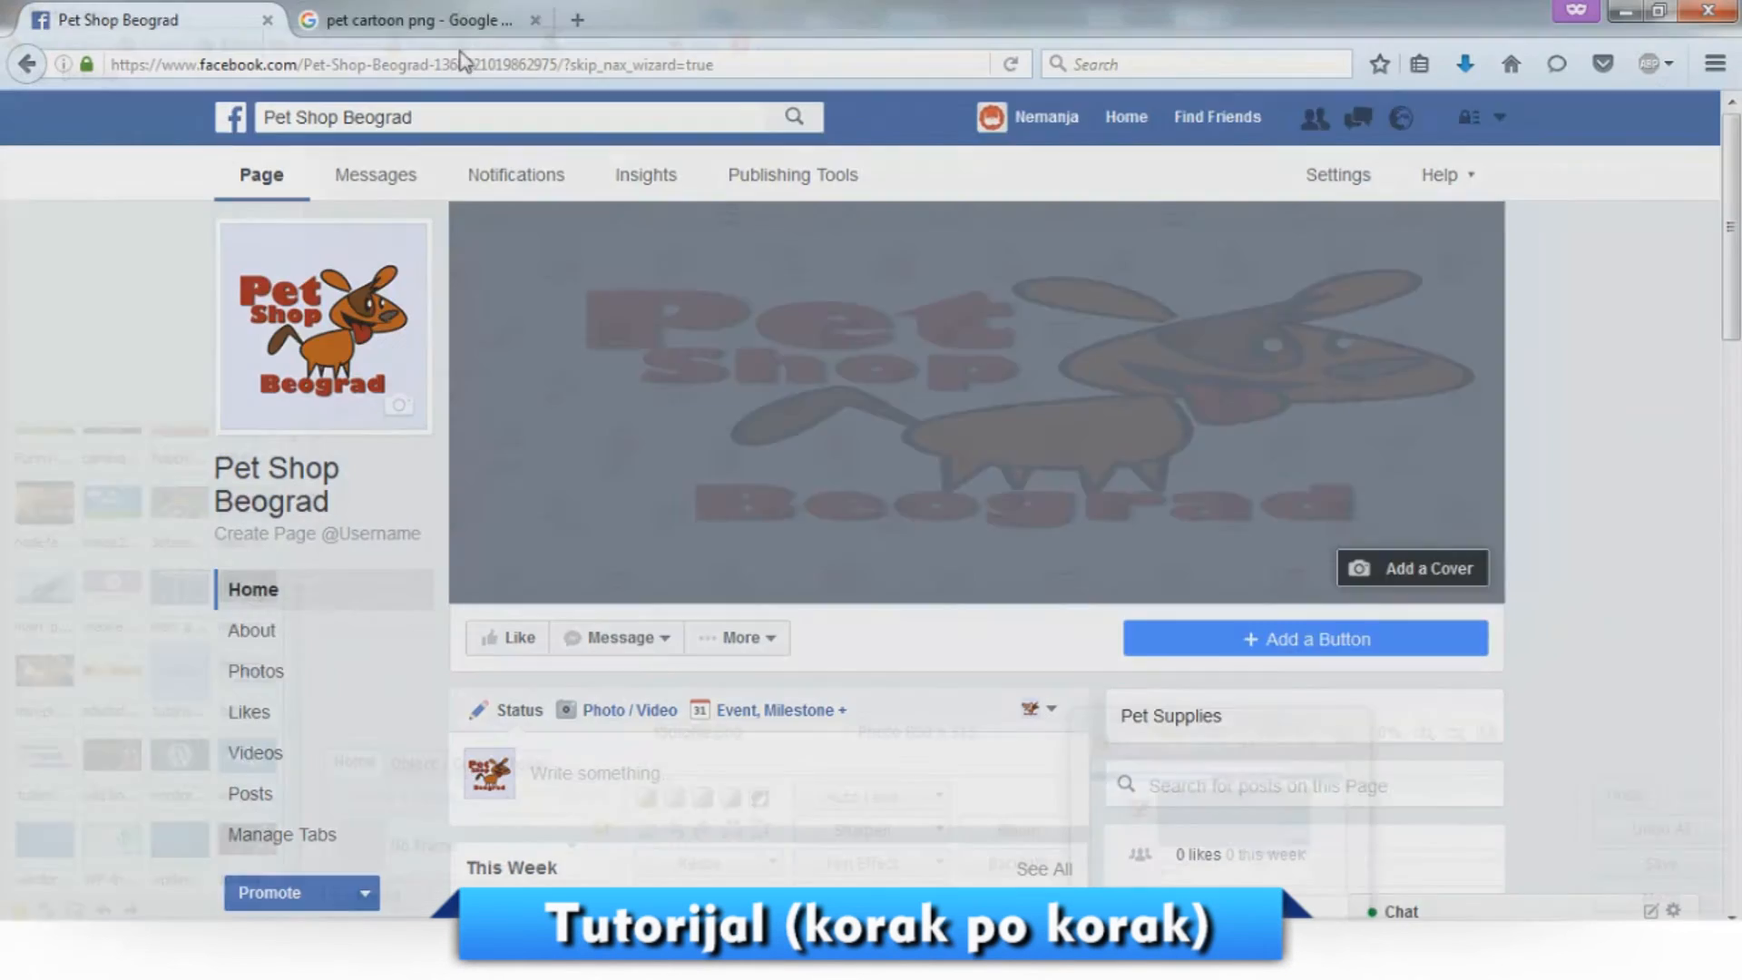
click(457, 18)
scroll(684, 342, up, 5)
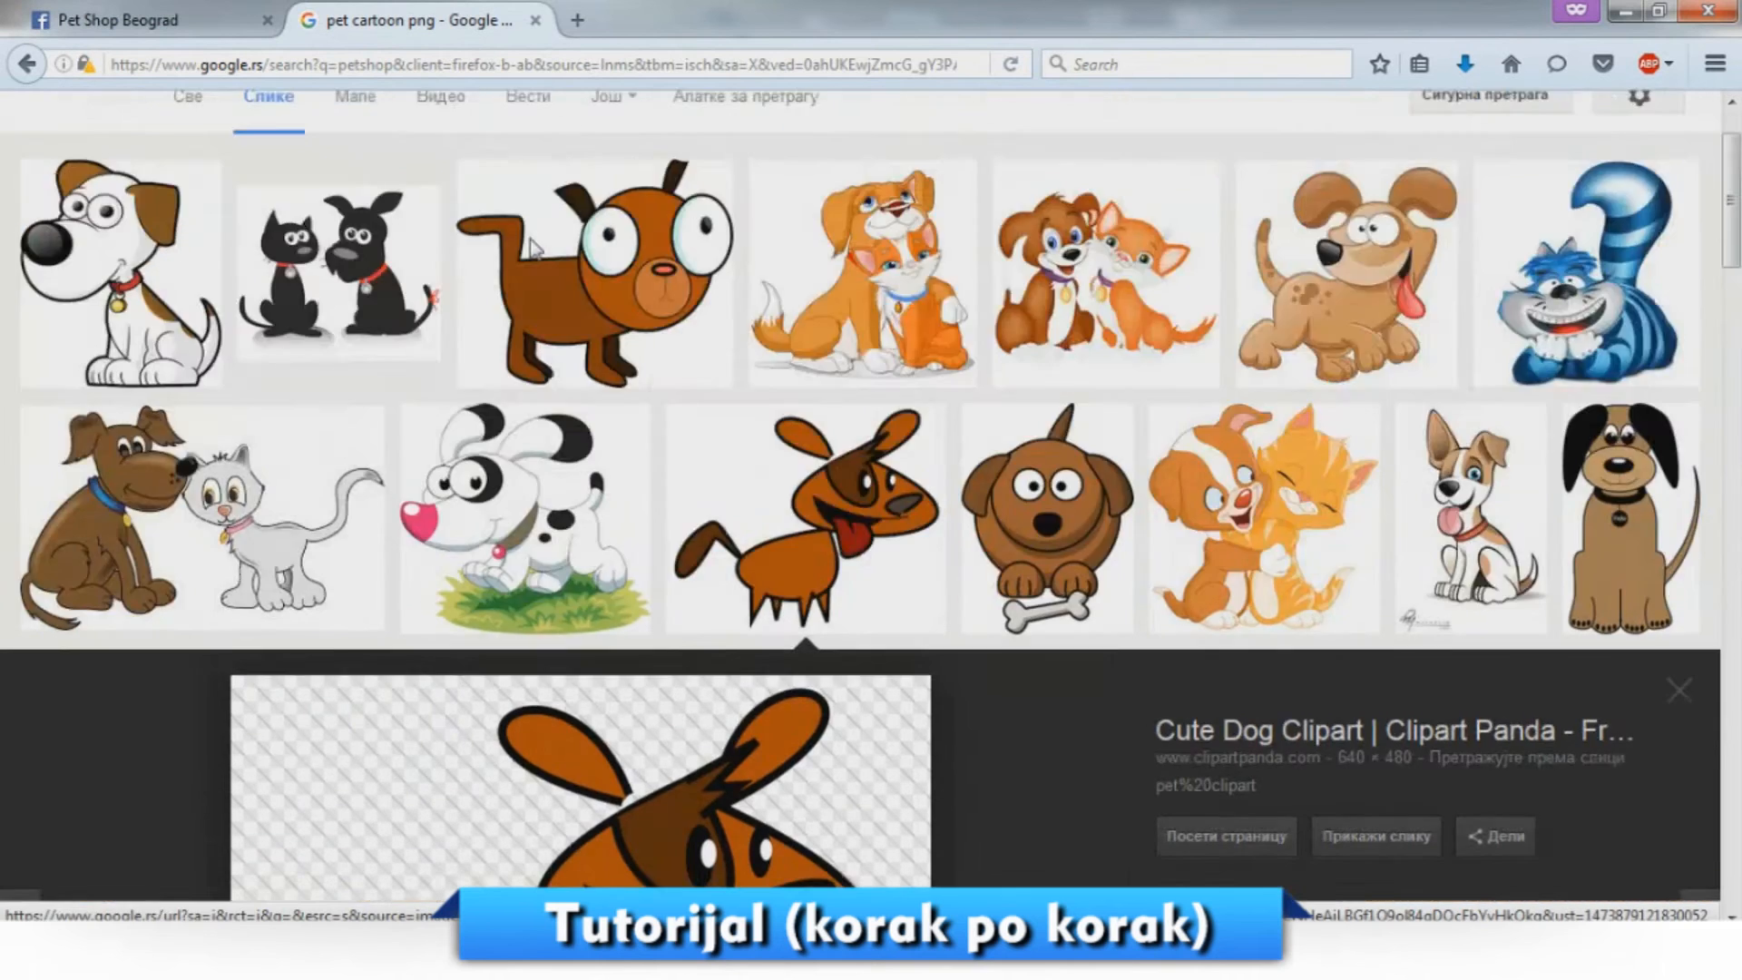
double_click(281, 133)
text(shop png)
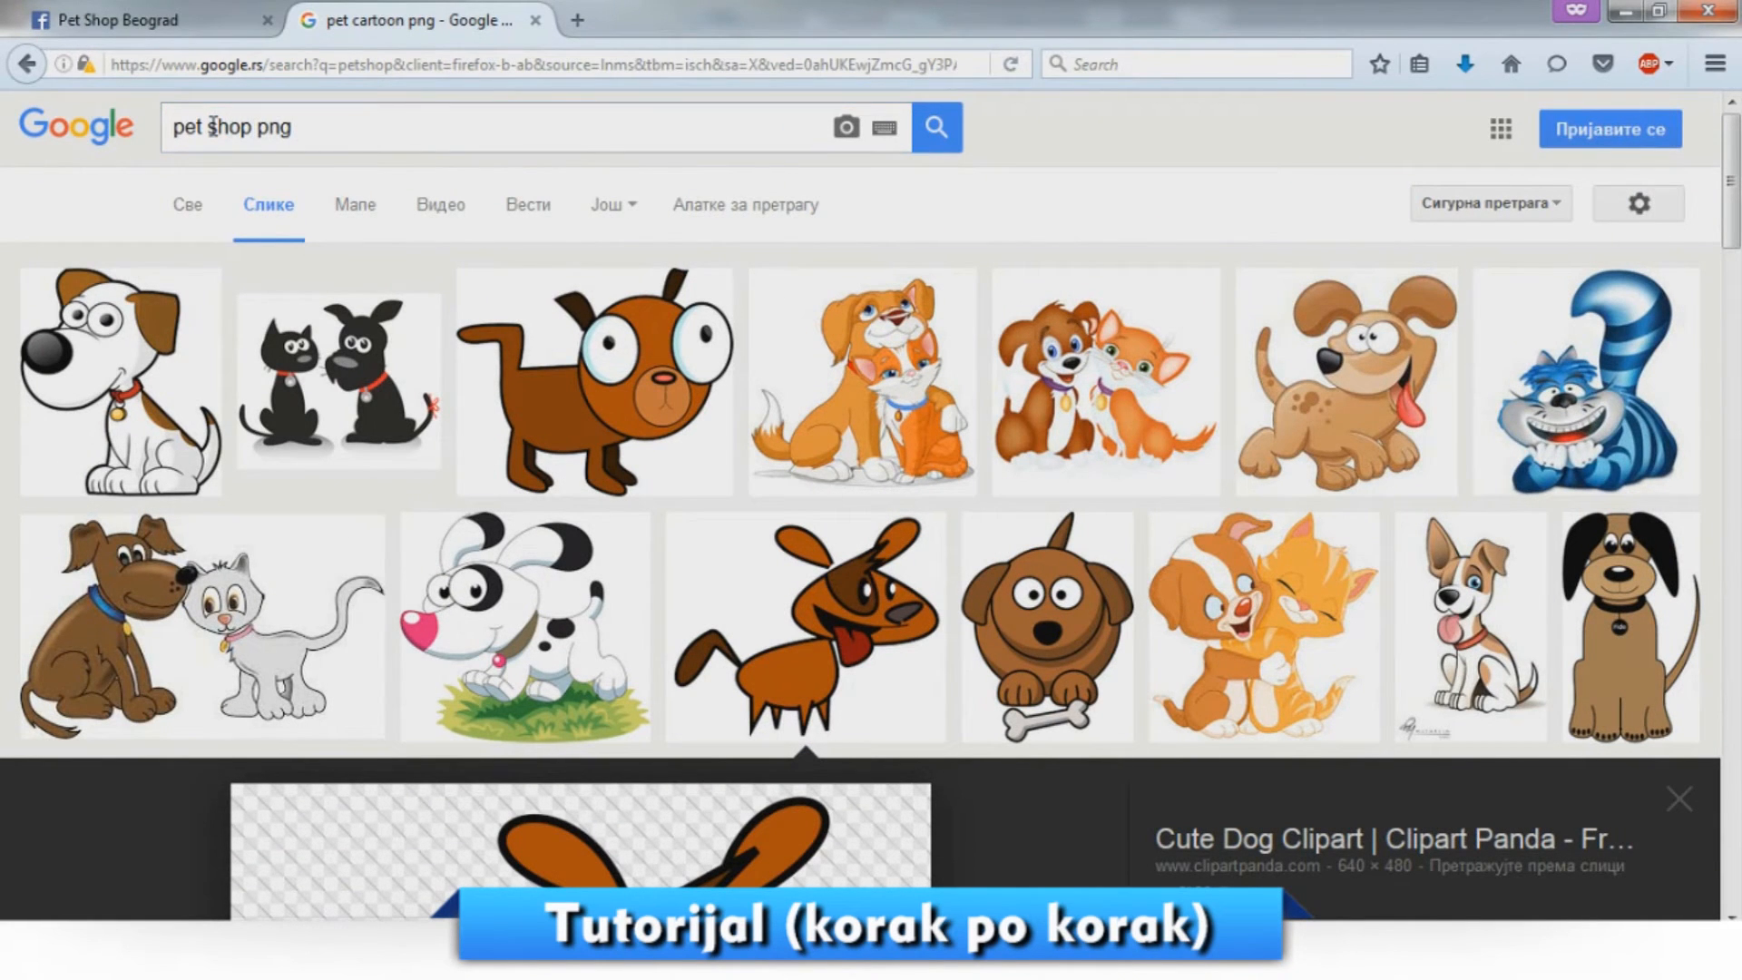
drag(261, 126, 352, 126)
key(BackSpace)
text(walpa)
key(BackSpace)
key(BackSpace)
text(lpaper)
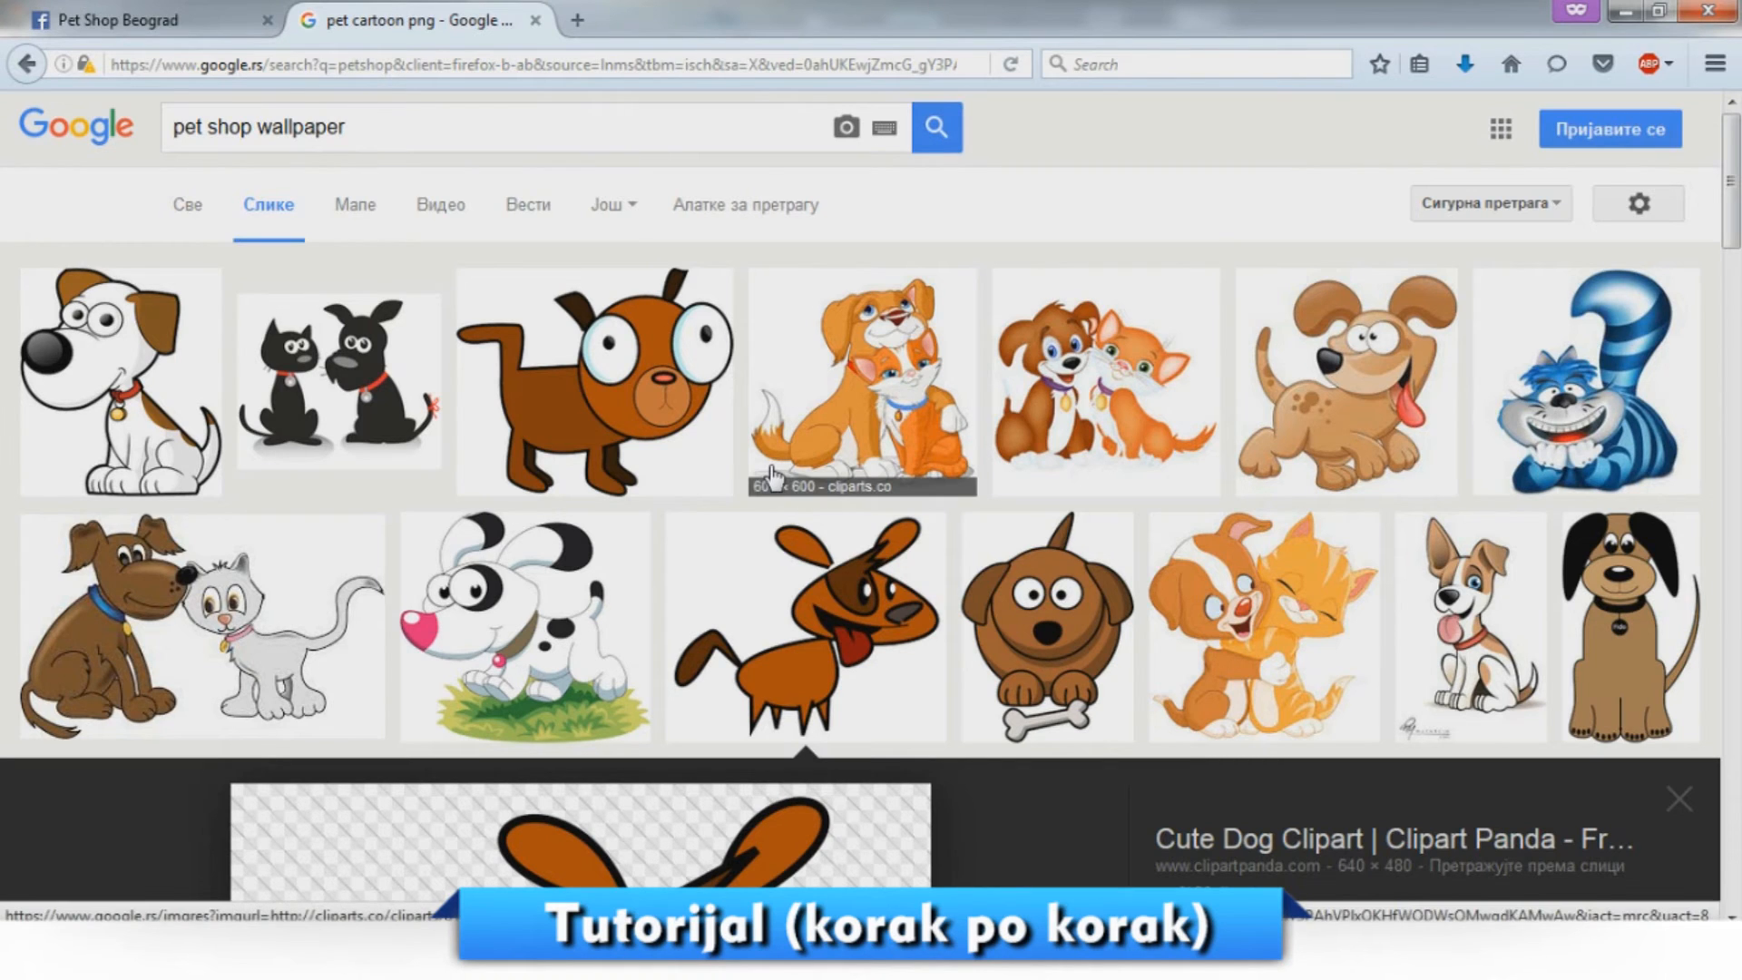
click(915, 143)
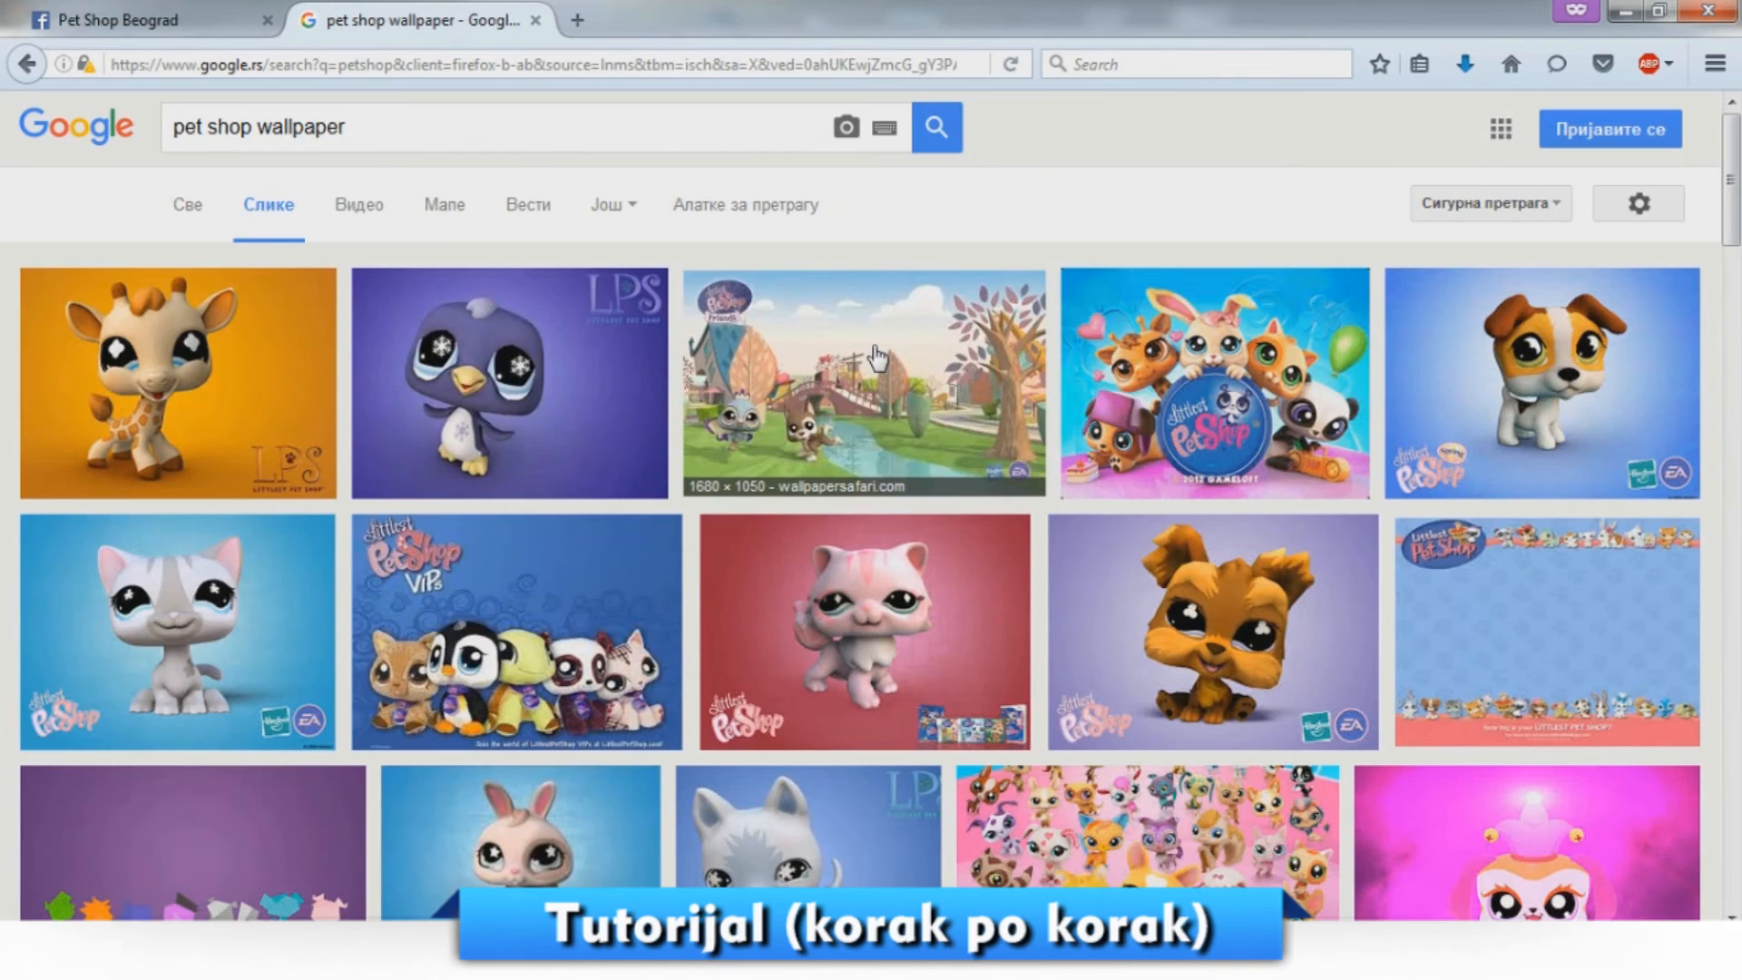
Look over the pet shop wallpaper results and change the image search to "pet wallpaper".
scroll(876, 357, down, 5)
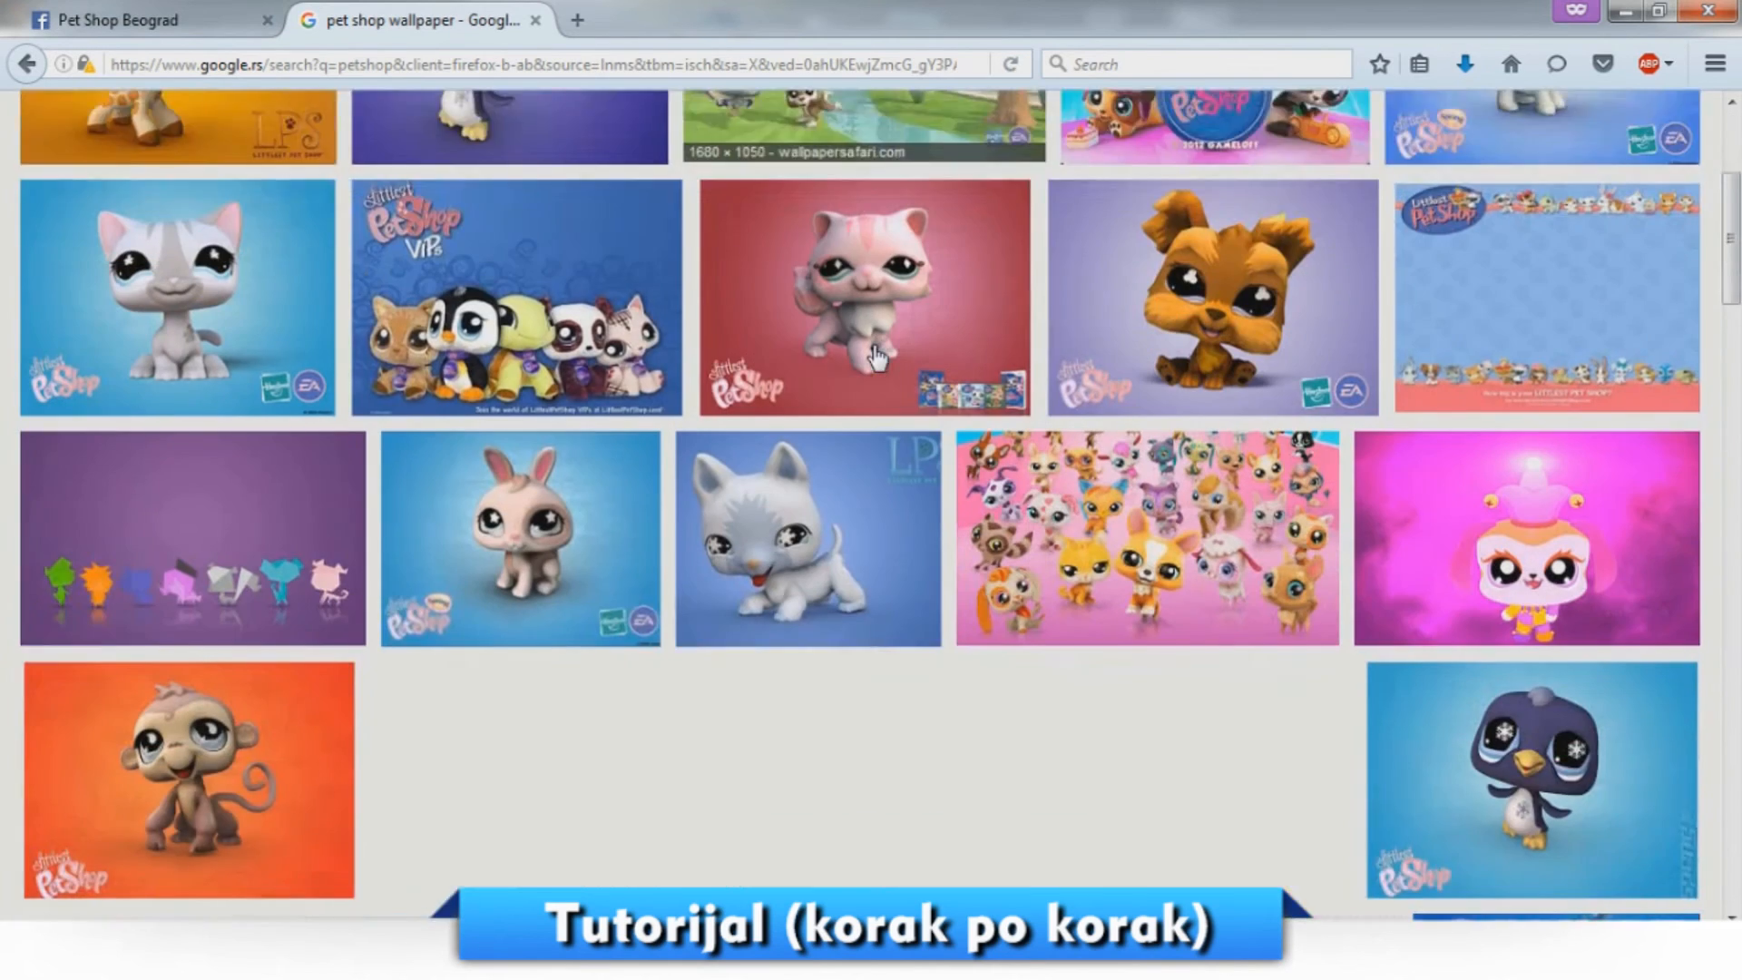
scroll(879, 345, up, 5)
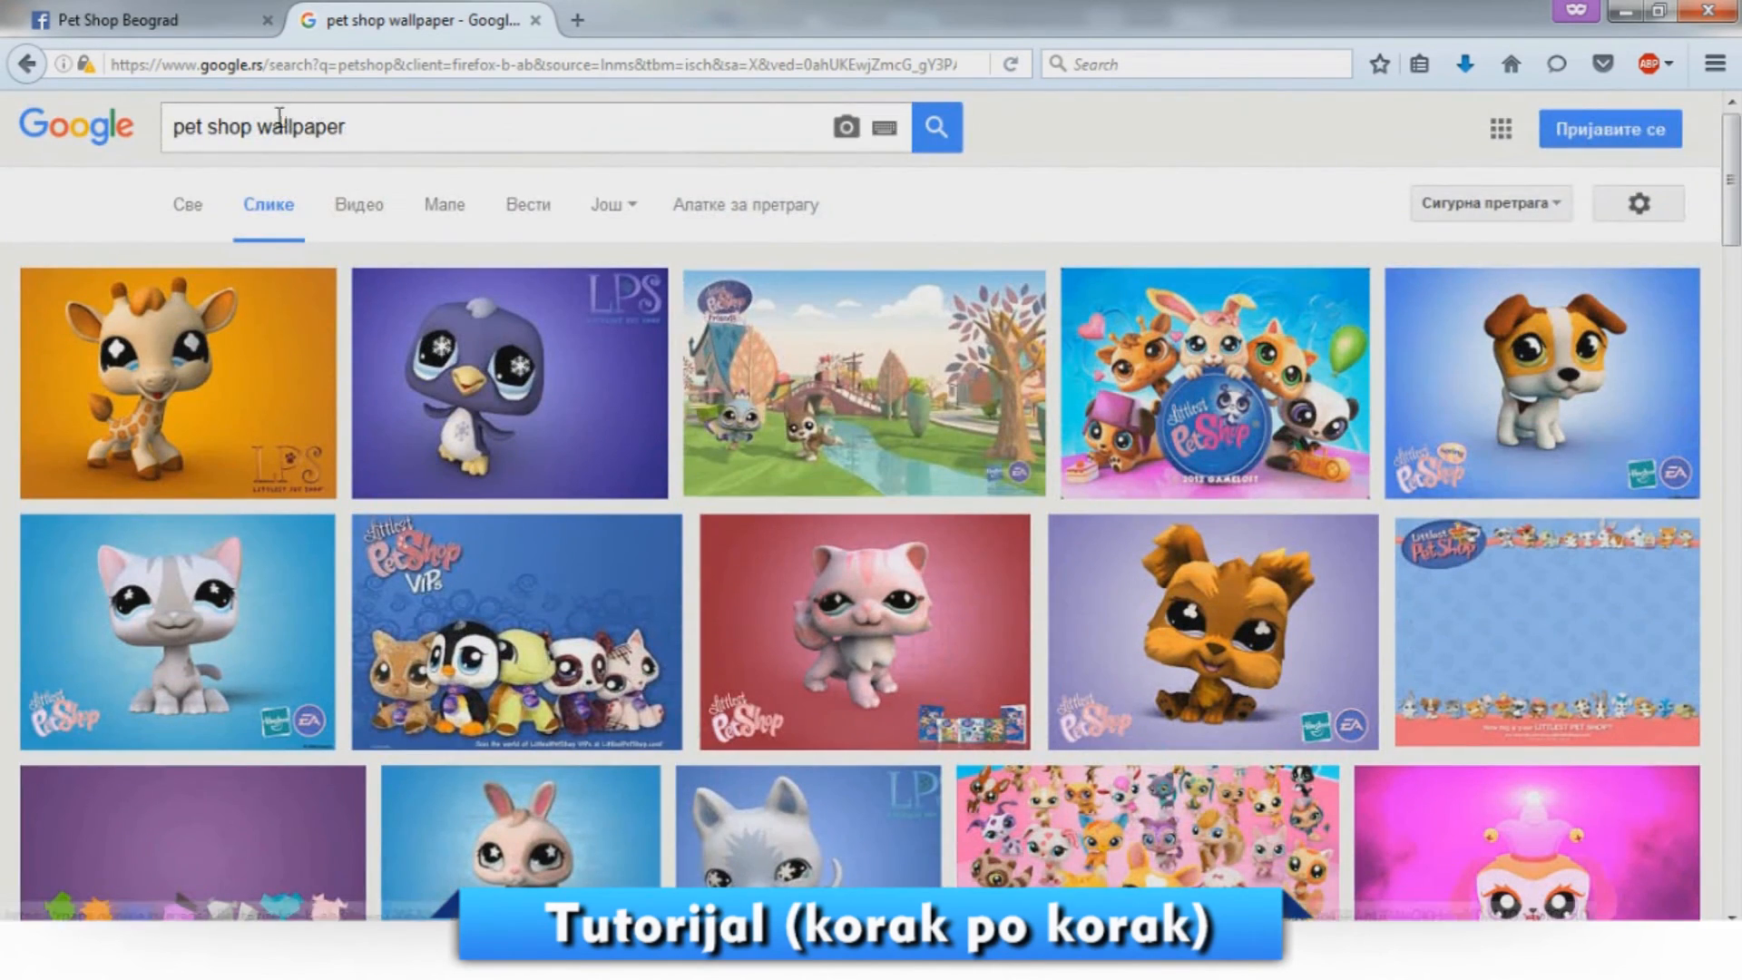
drag(259, 128, 209, 127)
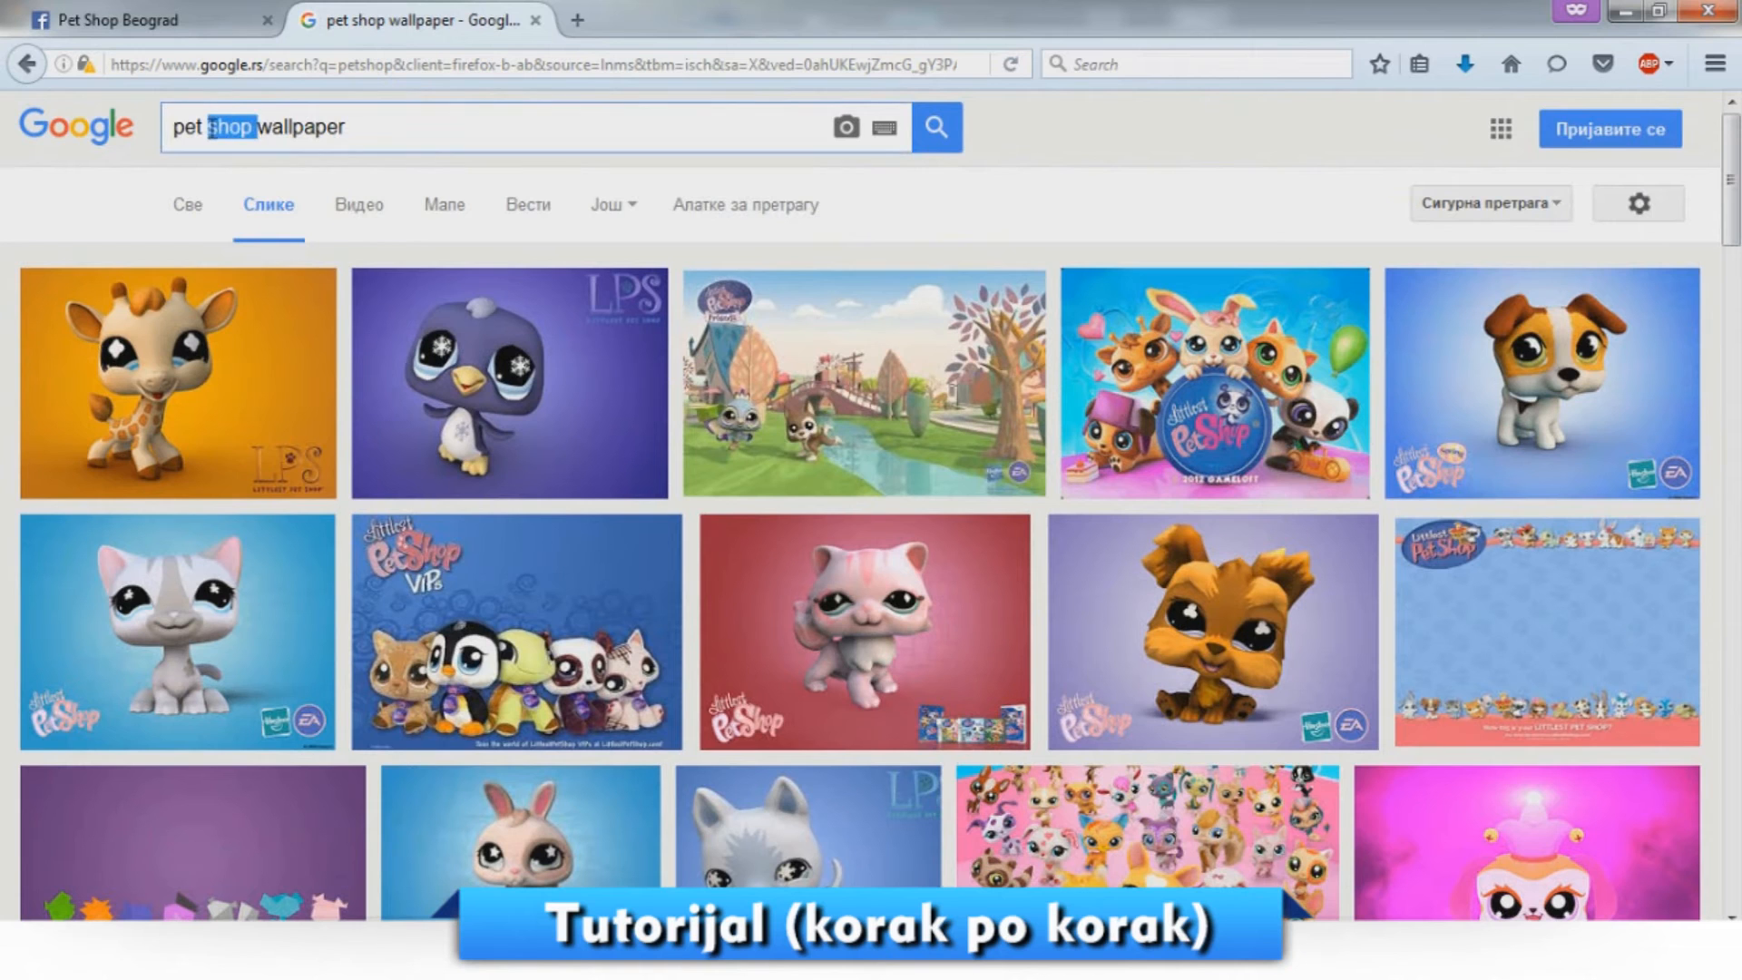
key(BackSpace)
key(Escape)
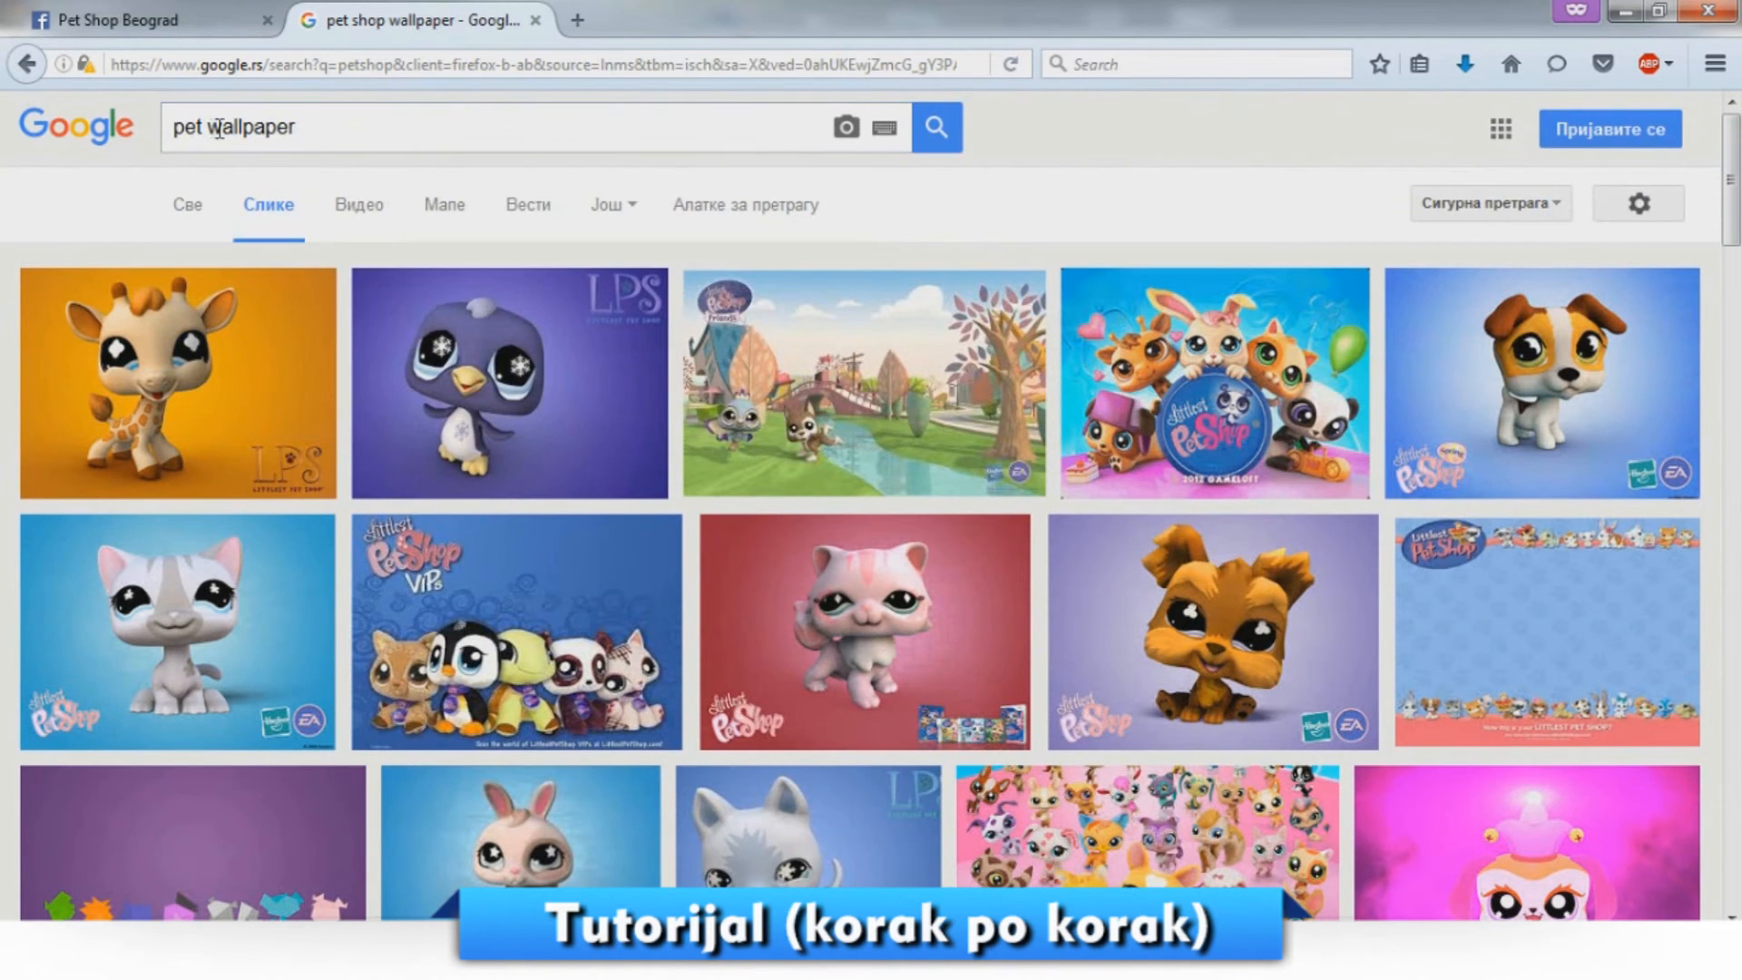
key(Return)
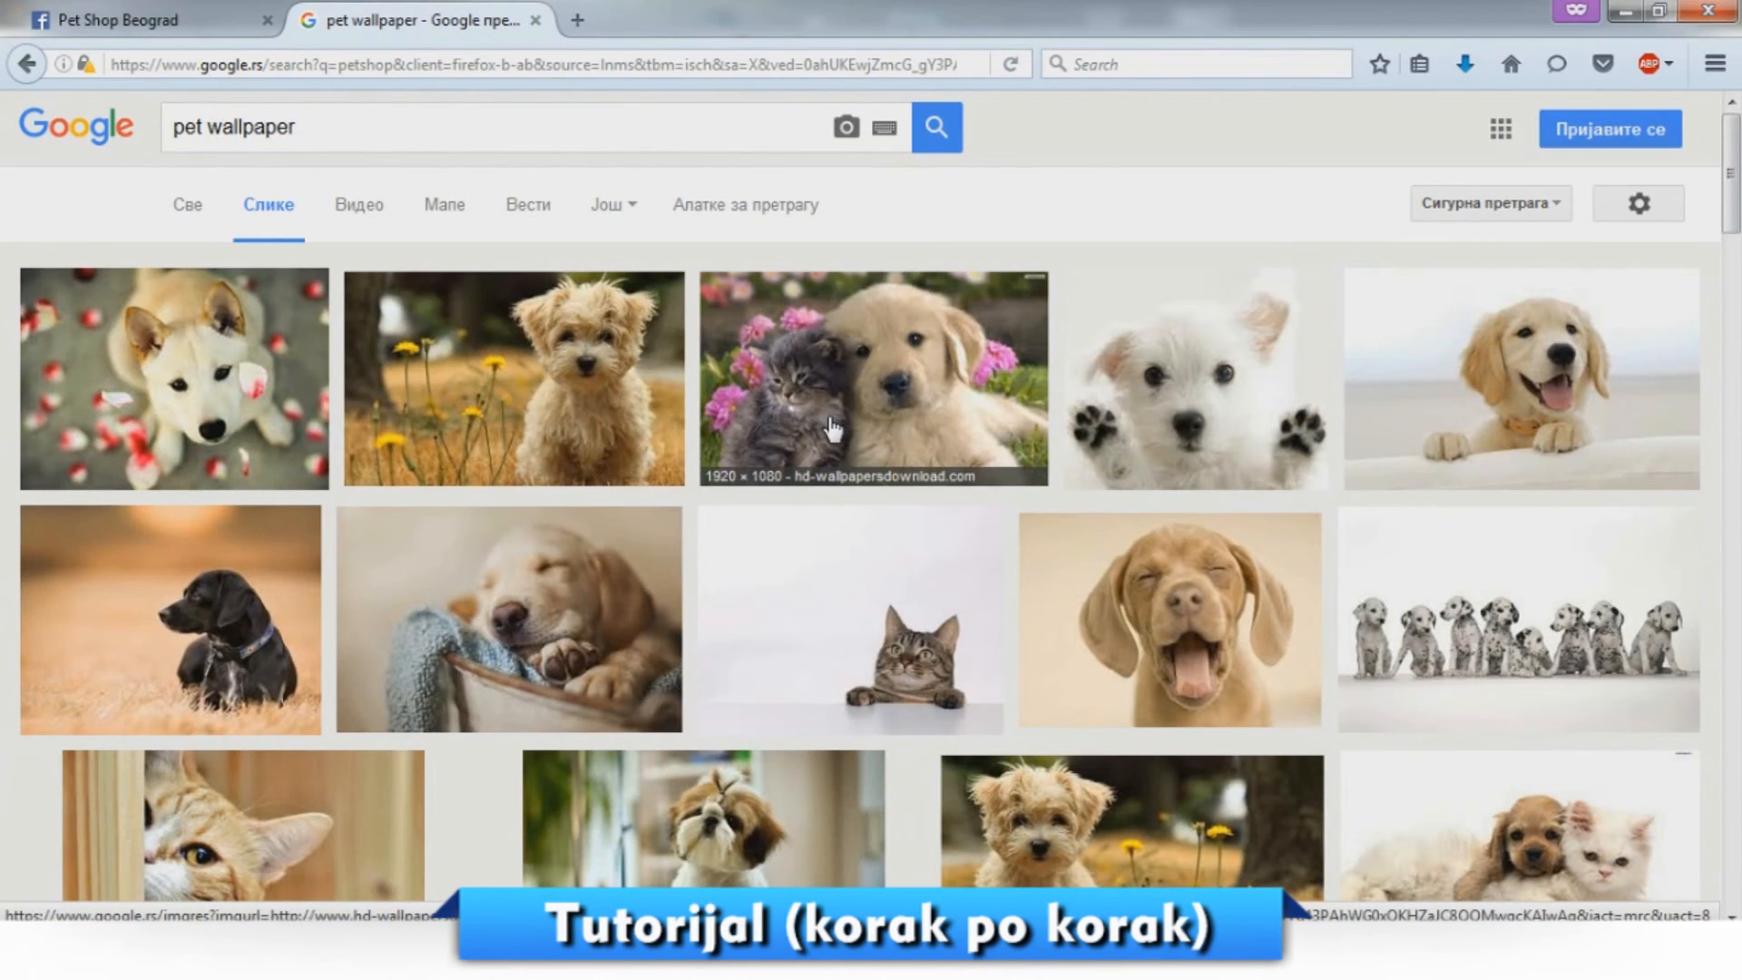
Examine the pet wallpaper image results for a picture suited to the page's cover.
scroll(832, 429, down, 4)
scroll(831, 429, down, 4)
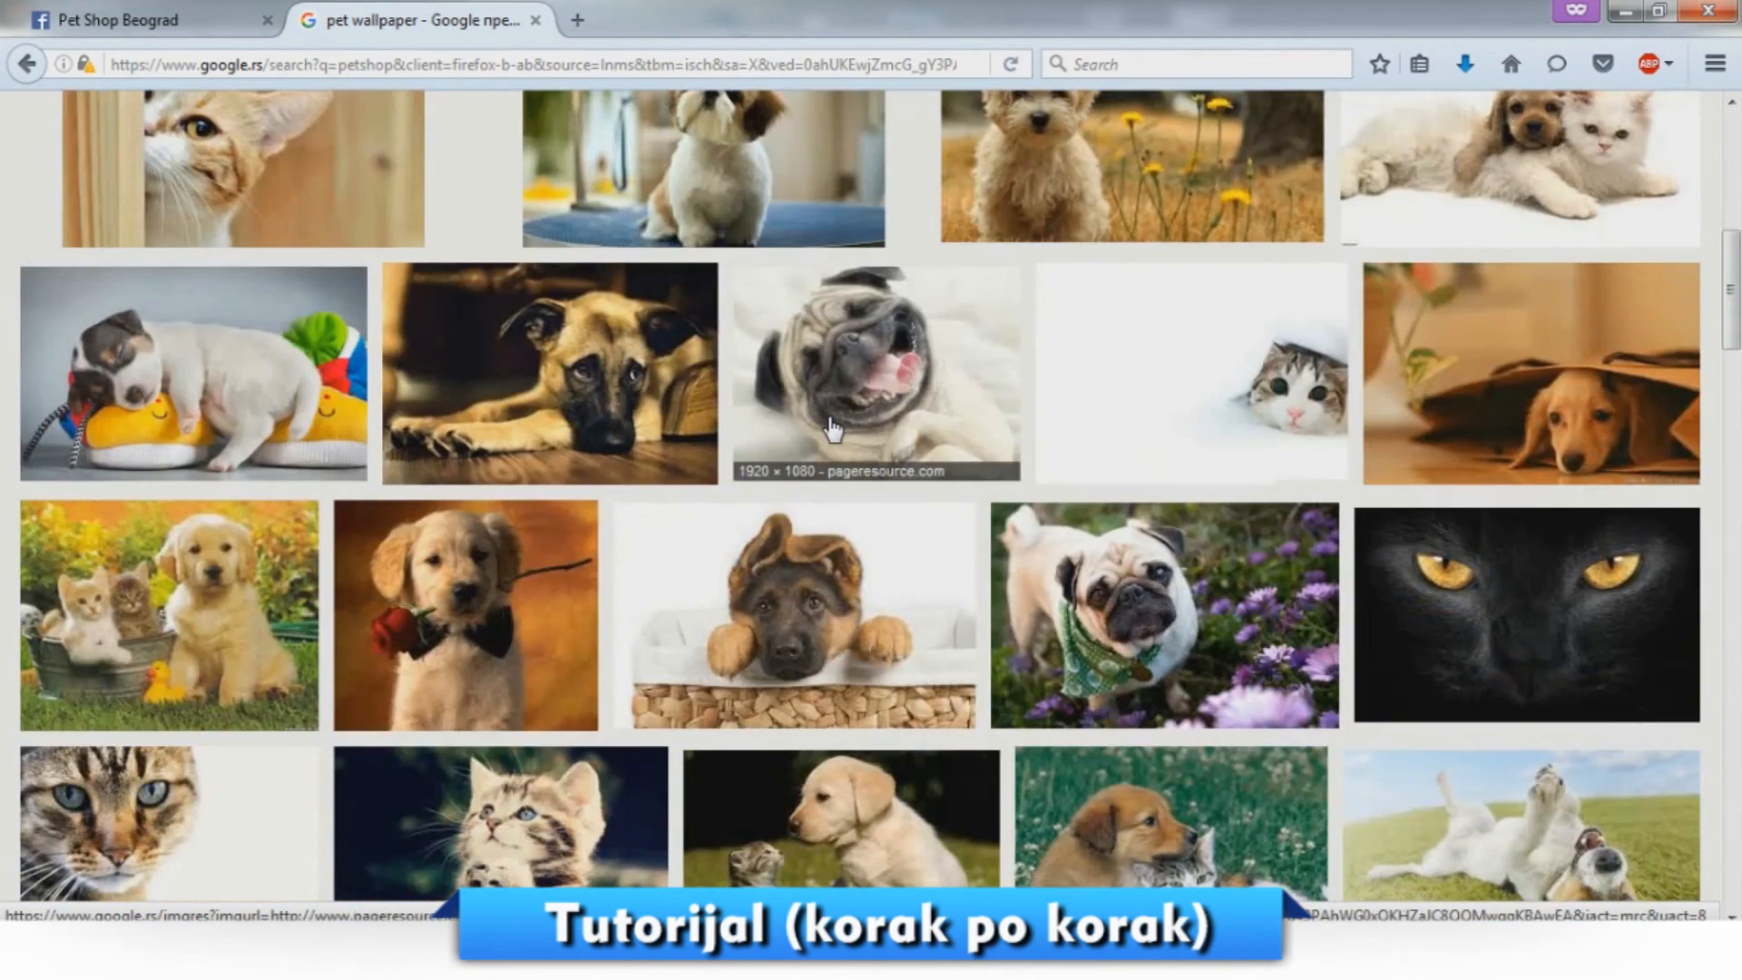
scroll(832, 429, down, 3)
scroll(832, 429, down, 3)
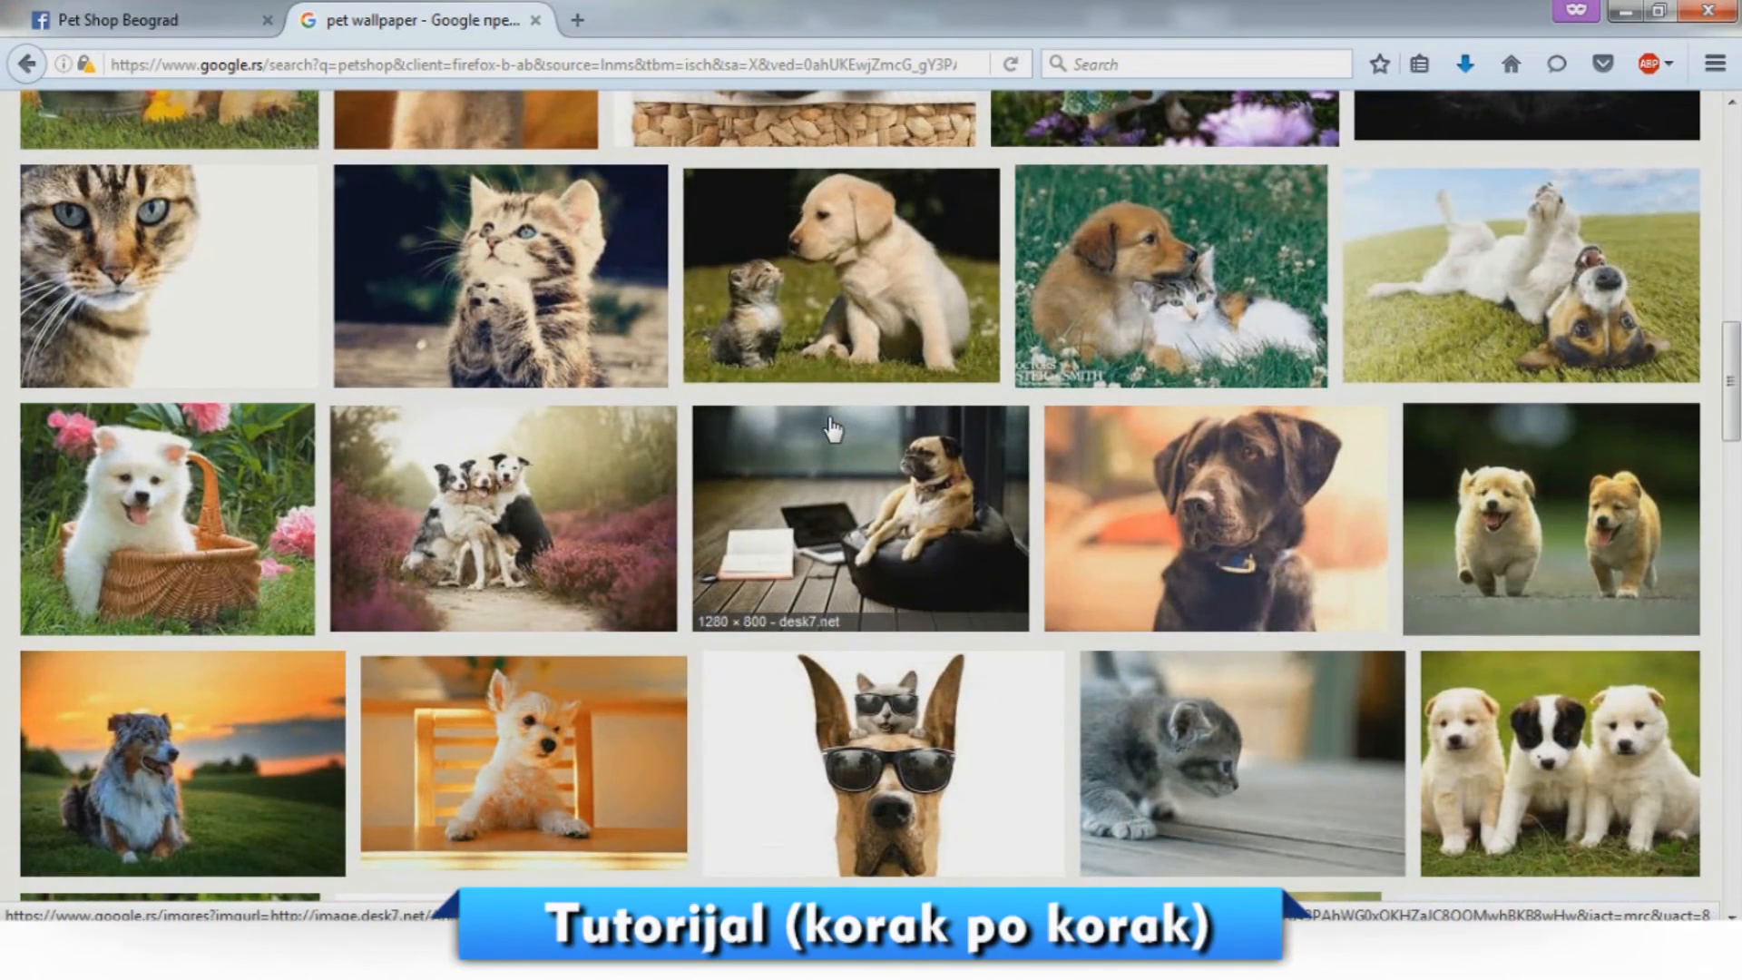
scroll(831, 429, down, 3)
scroll(832, 429, down, 3)
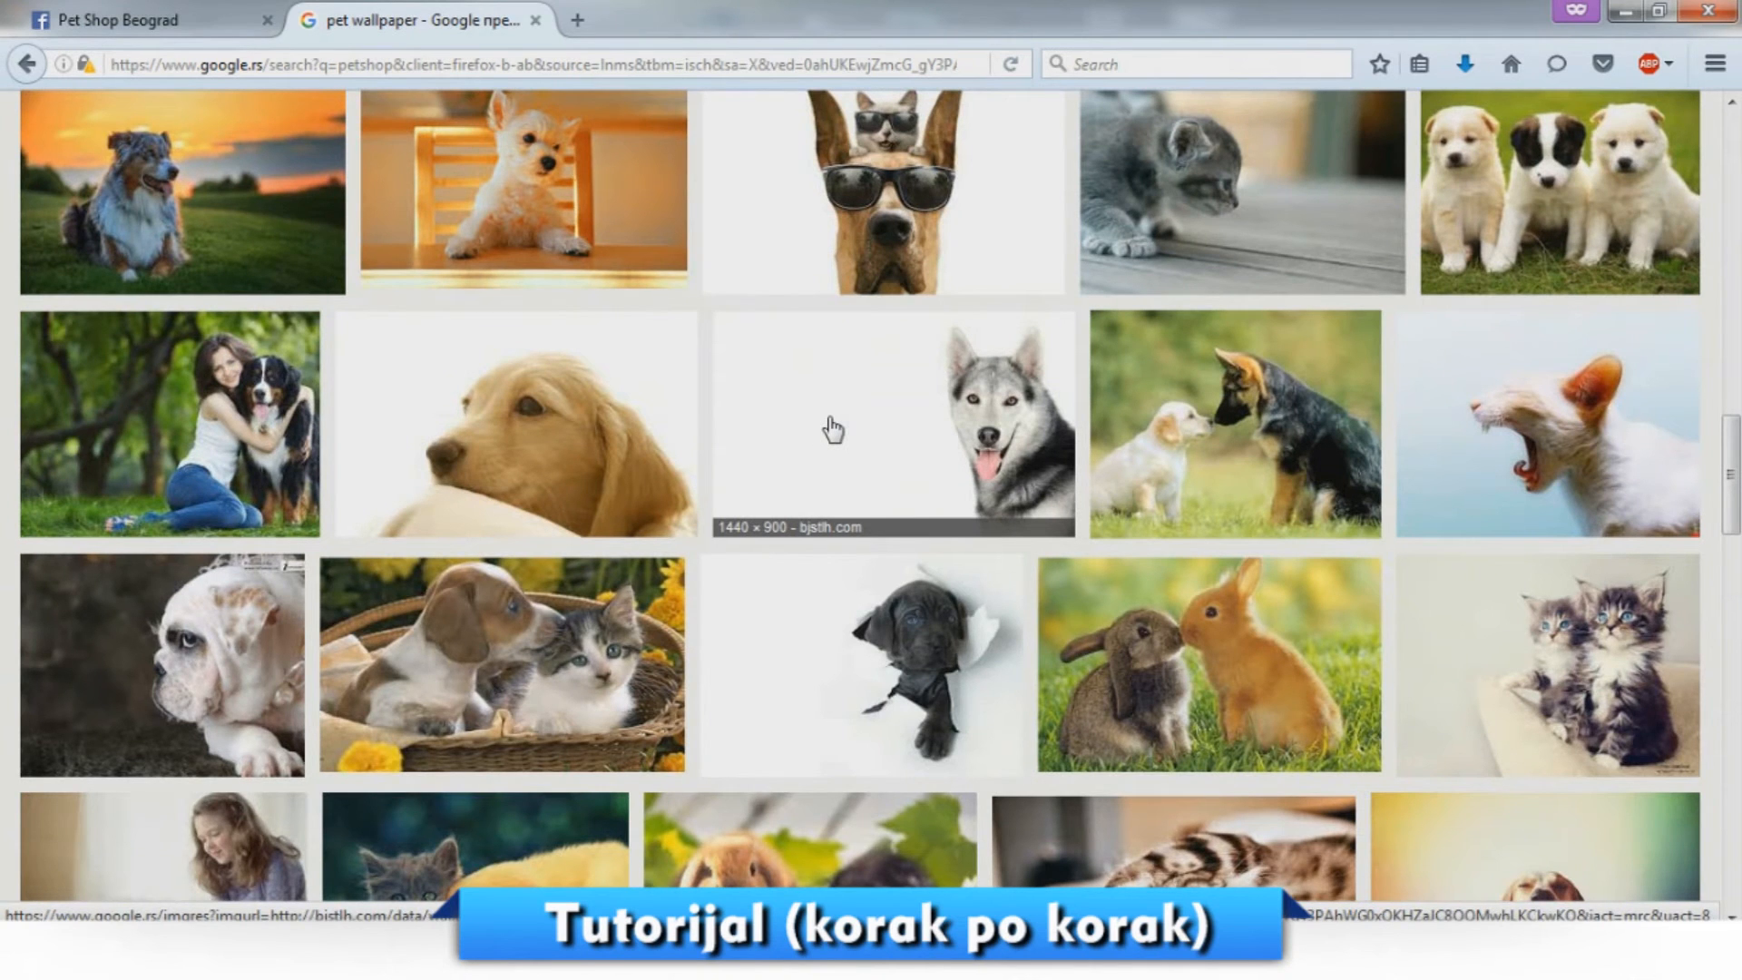
scroll(832, 429, down, 4)
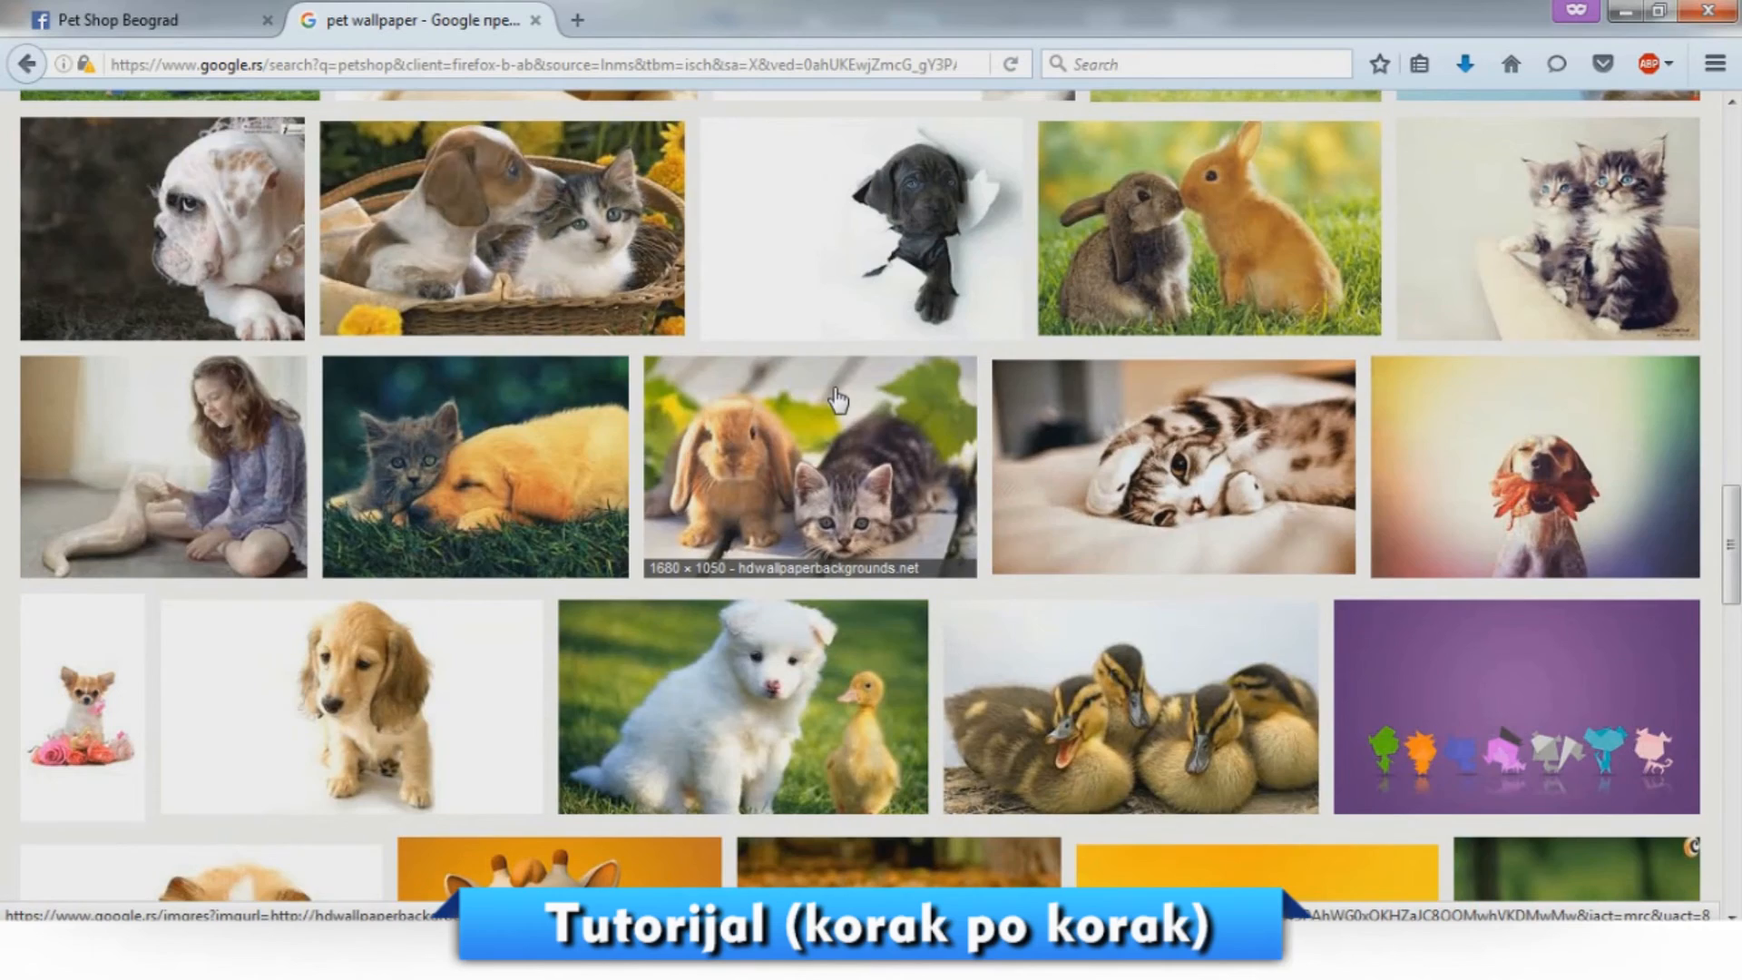
scroll(837, 399, down, 4)
scroll(836, 399, down, 3)
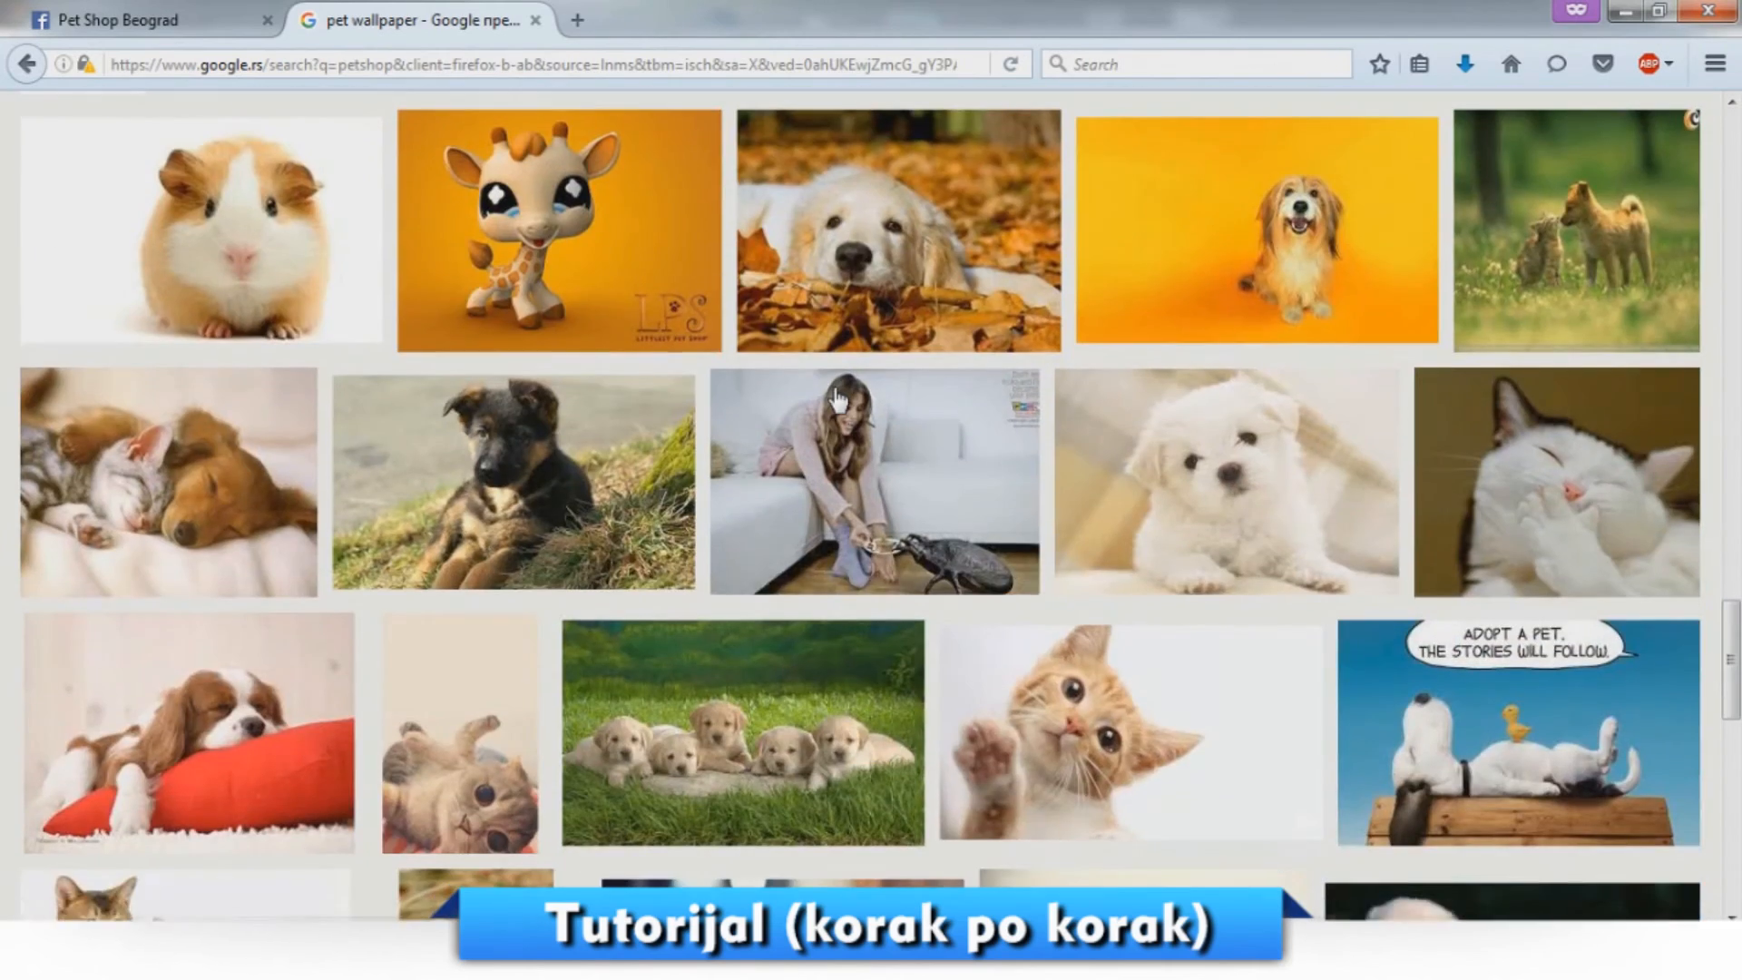
scroll(839, 400, down, 4)
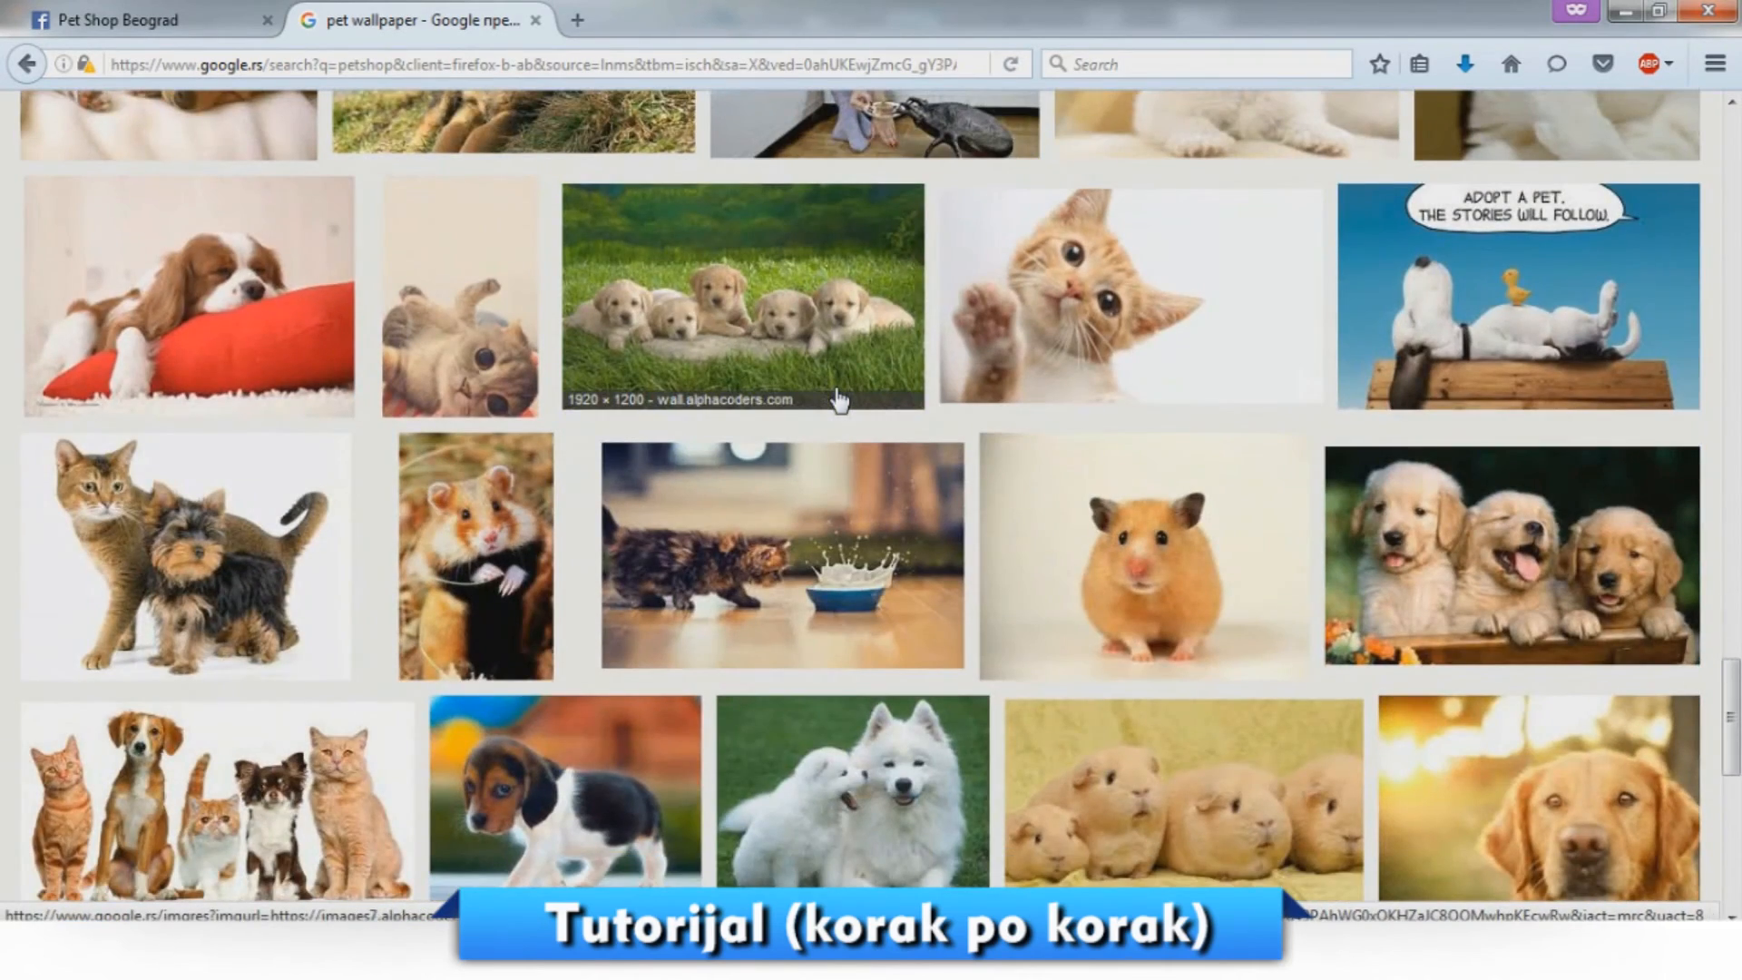
scroll(839, 401, down, 2)
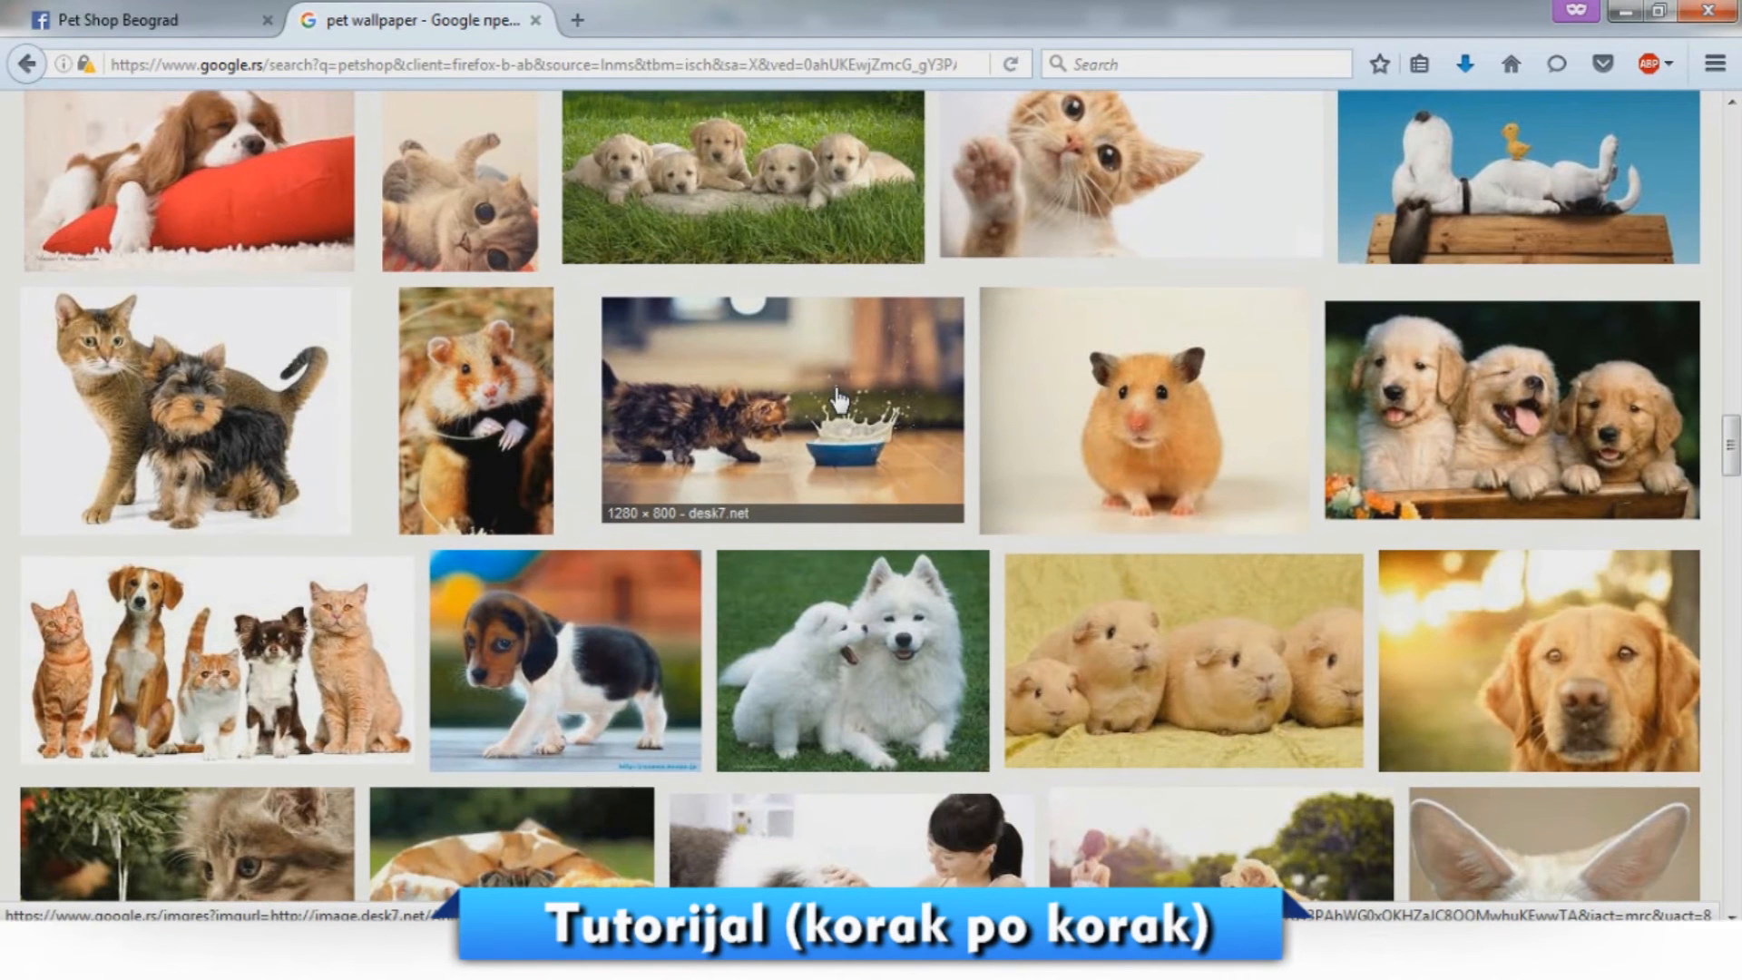
scroll(839, 401, down, 3)
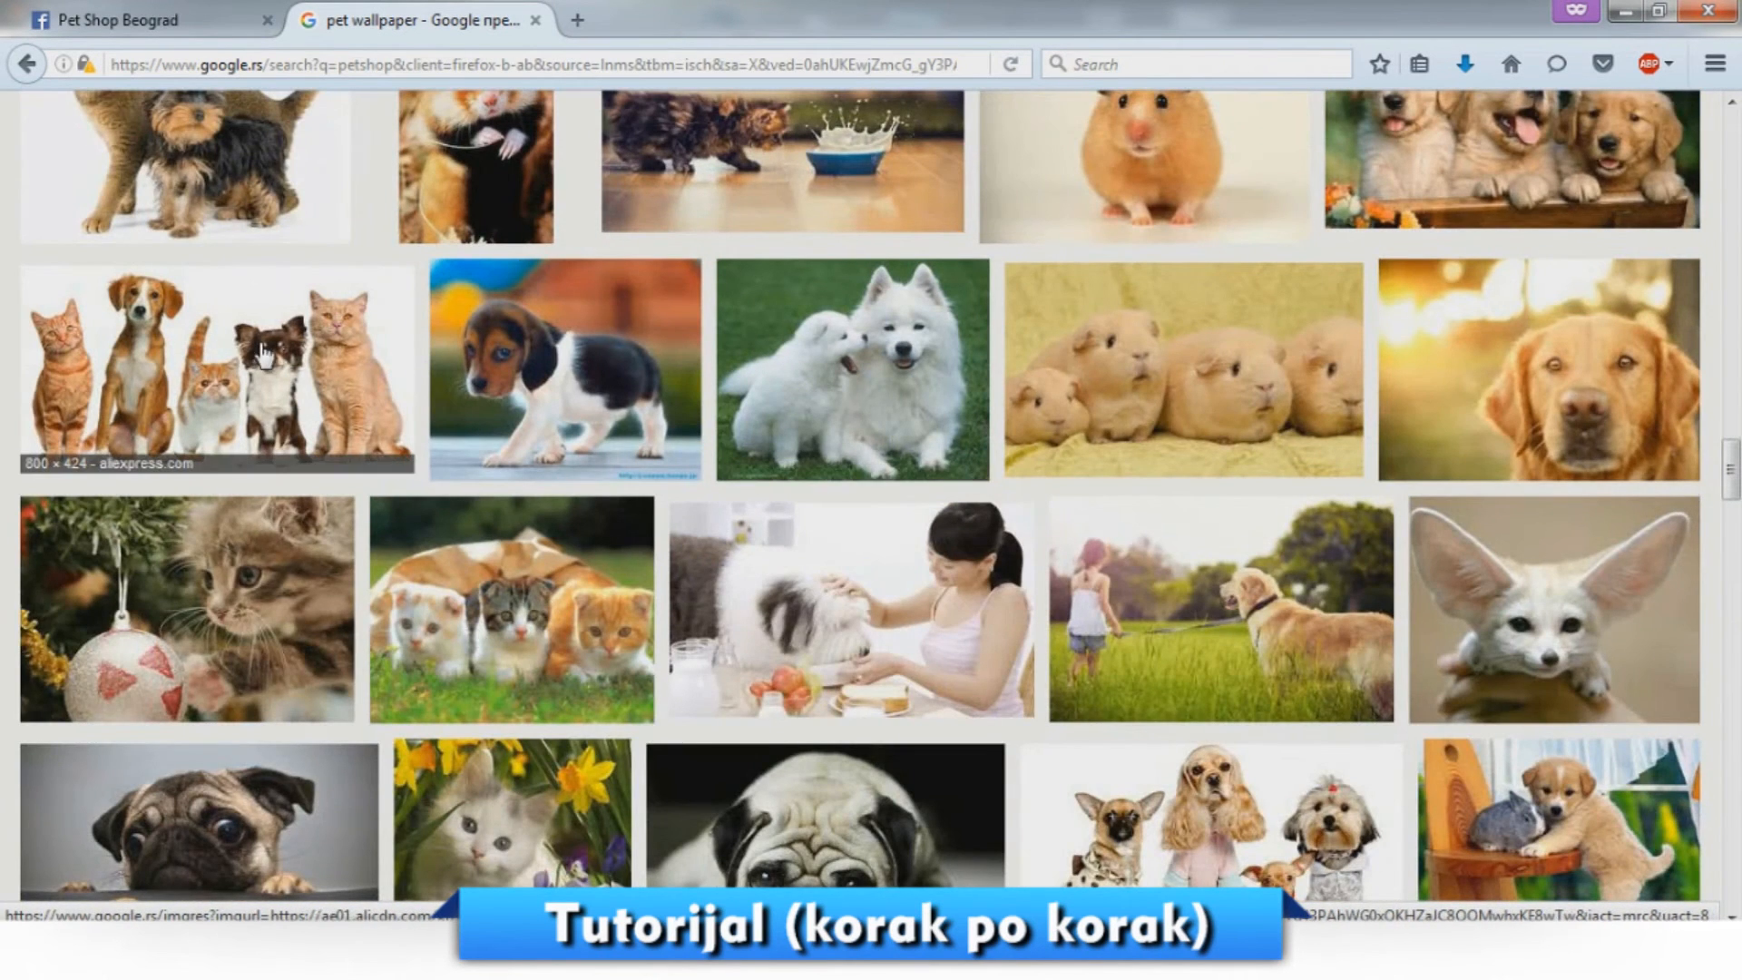
Preview the group picture of cats and dogs and its related image of five puppies.
click(322, 404)
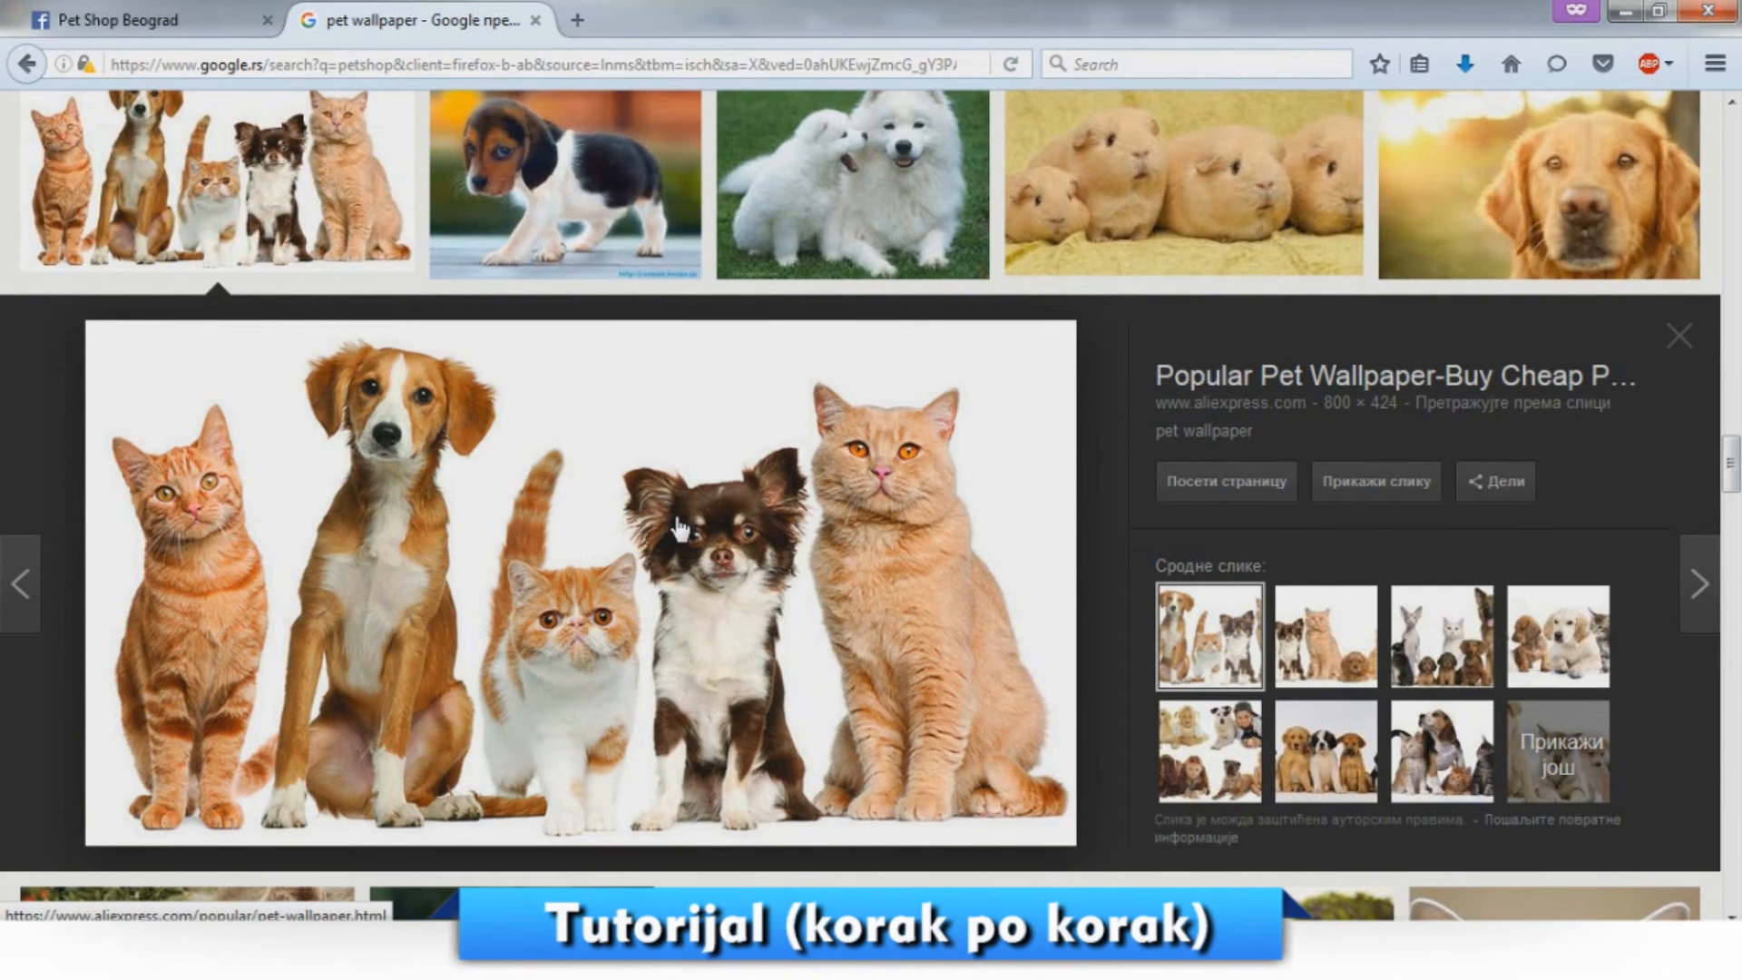
click(1320, 756)
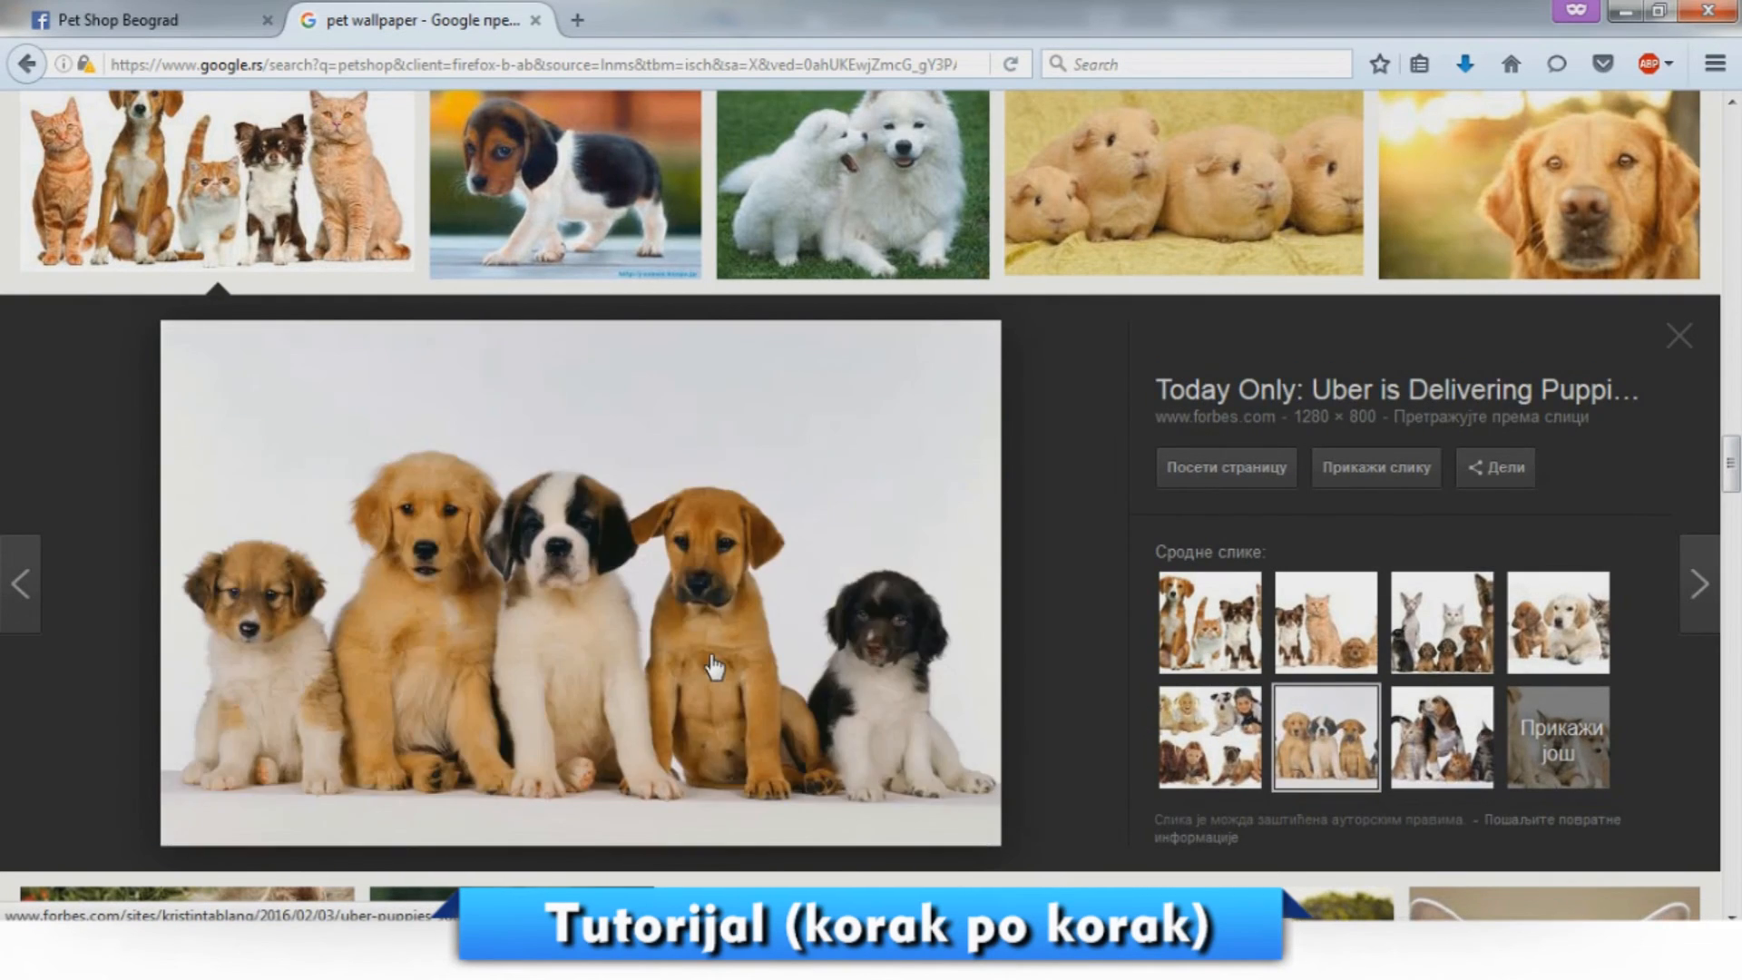
scroll(713, 667, down, 6)
scroll(319, 409, down, 2)
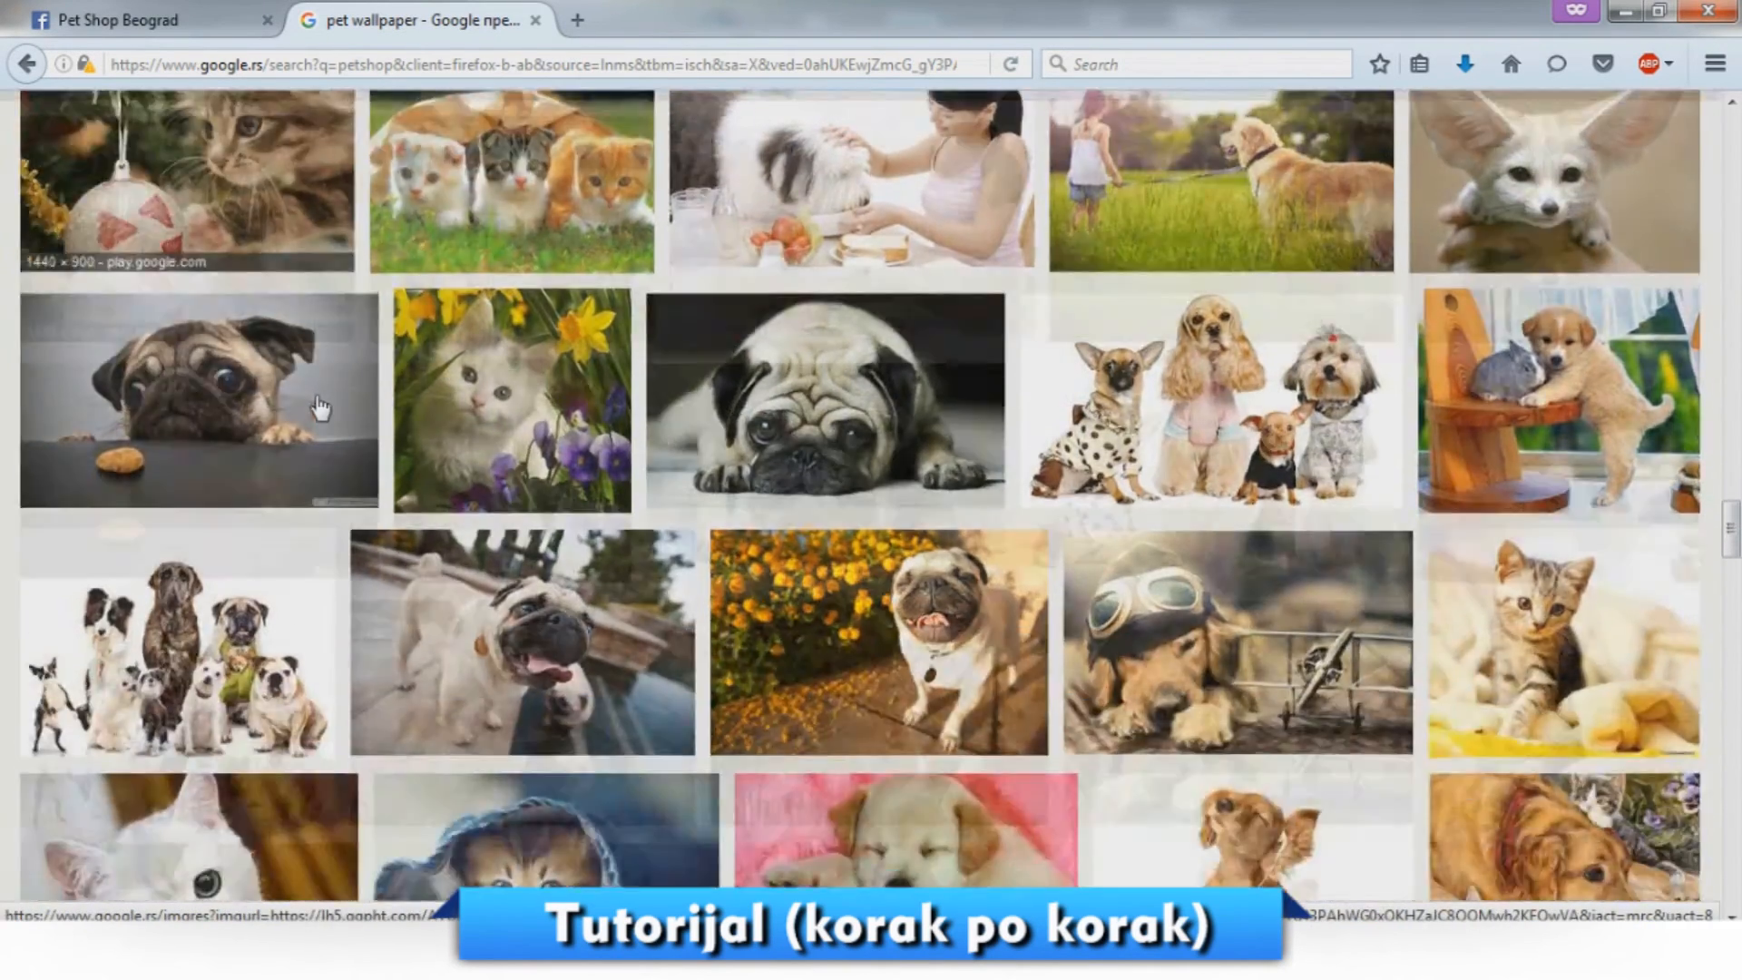
click(320, 408)
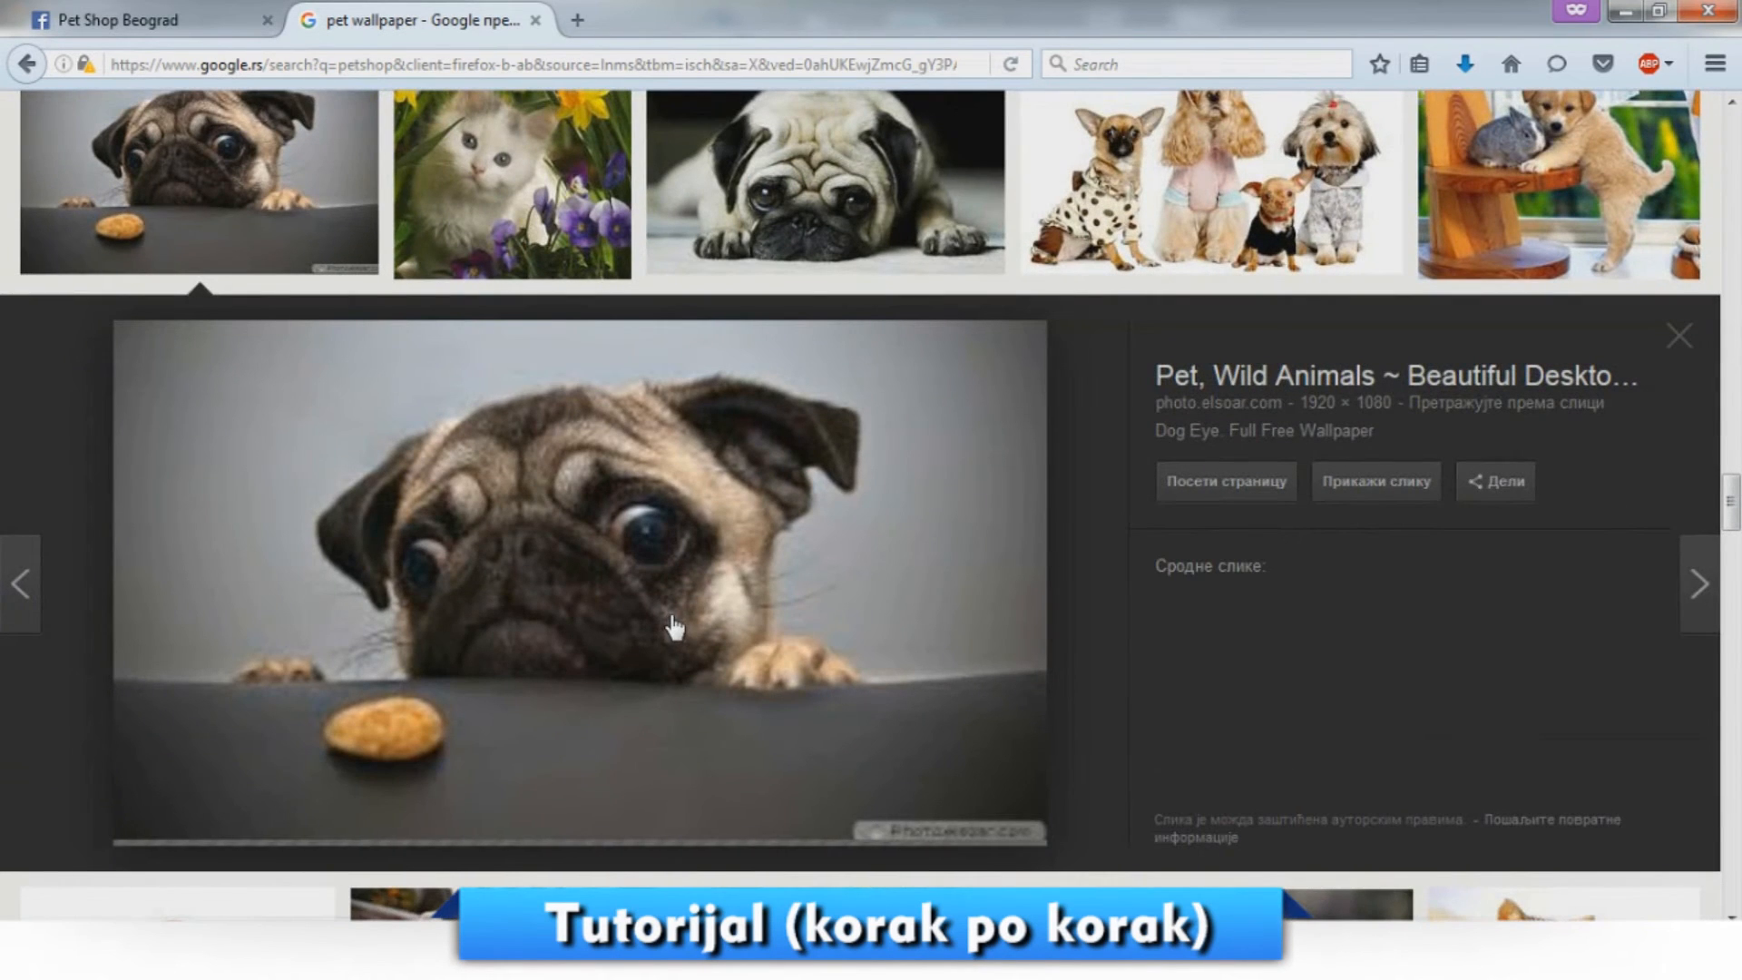
right_click(757, 591)
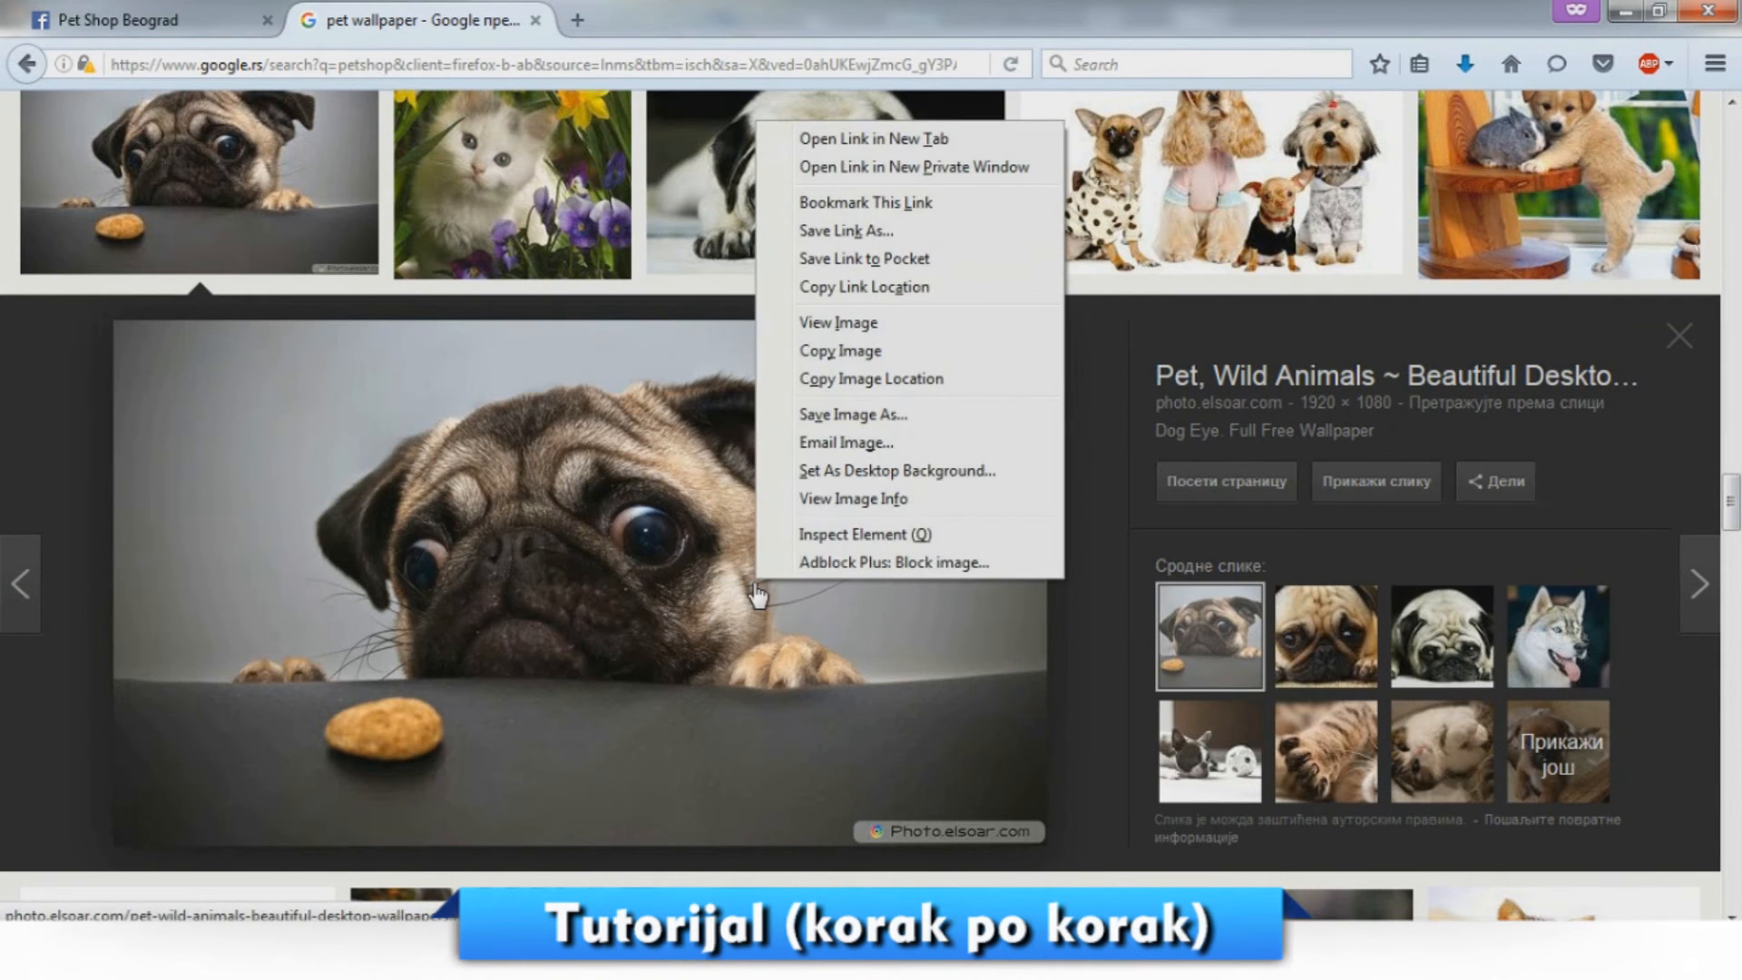
click(852, 416)
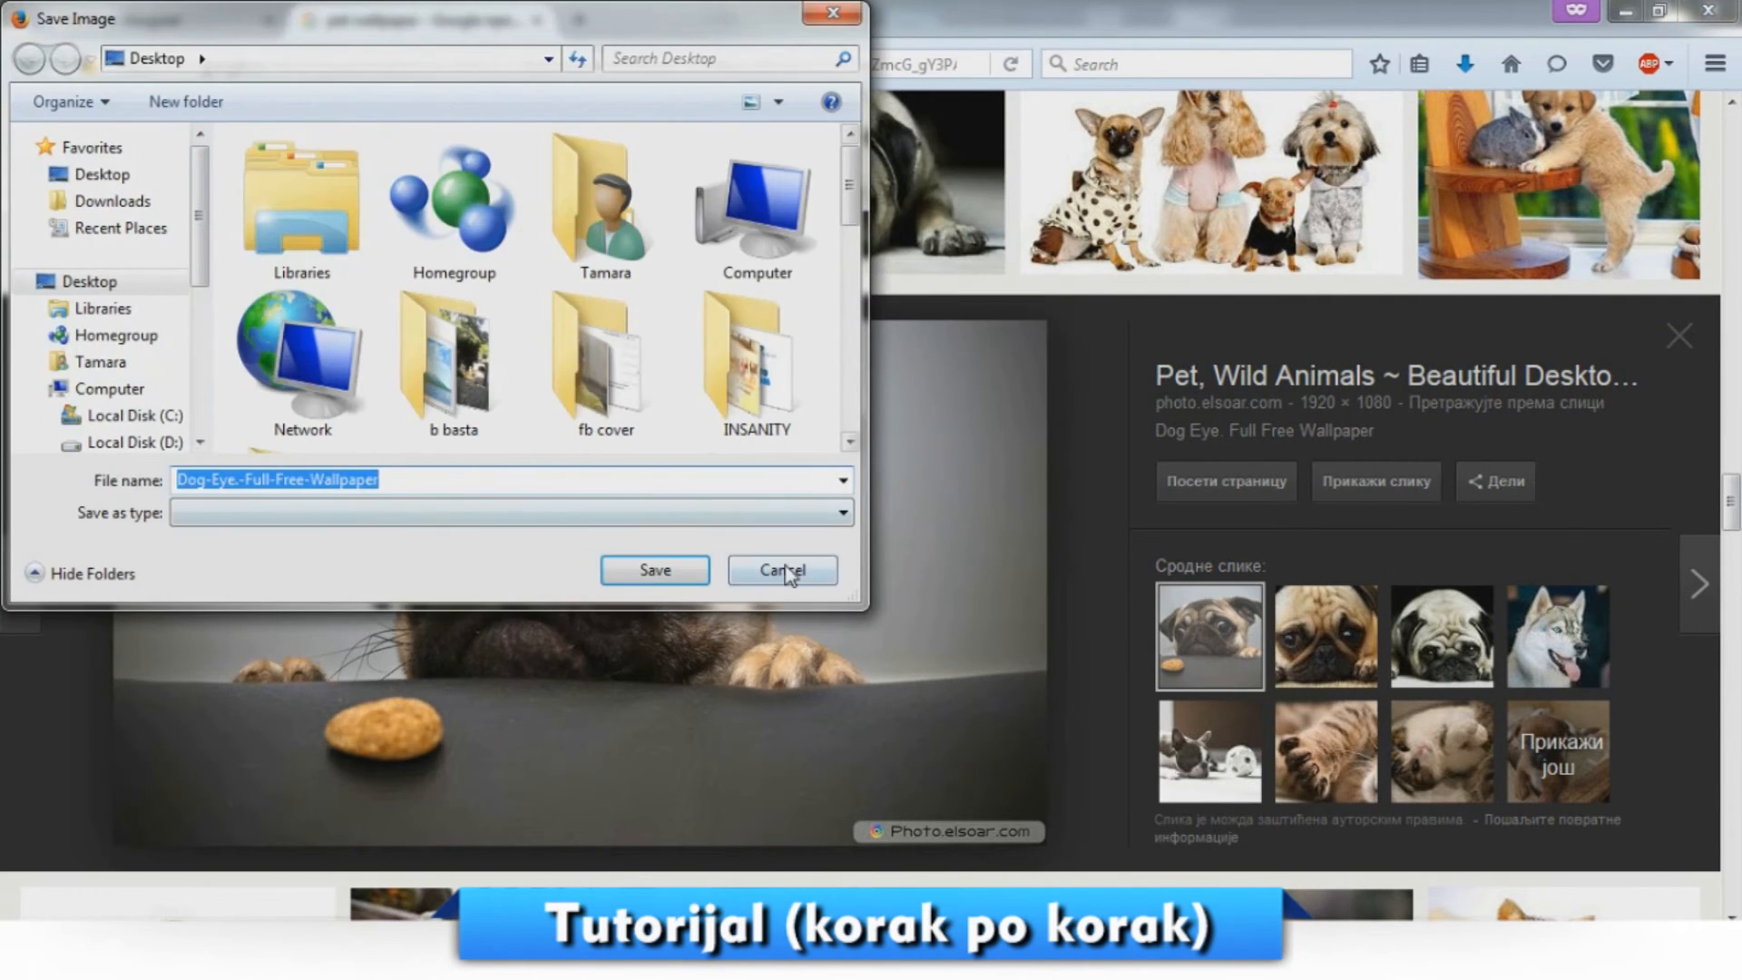
click(782, 569)
Look through more pet wallpaper results, previewing the dressed-up dogs and the kitten, rabbit, guinea pig and puppy picture.
click(1135, 252)
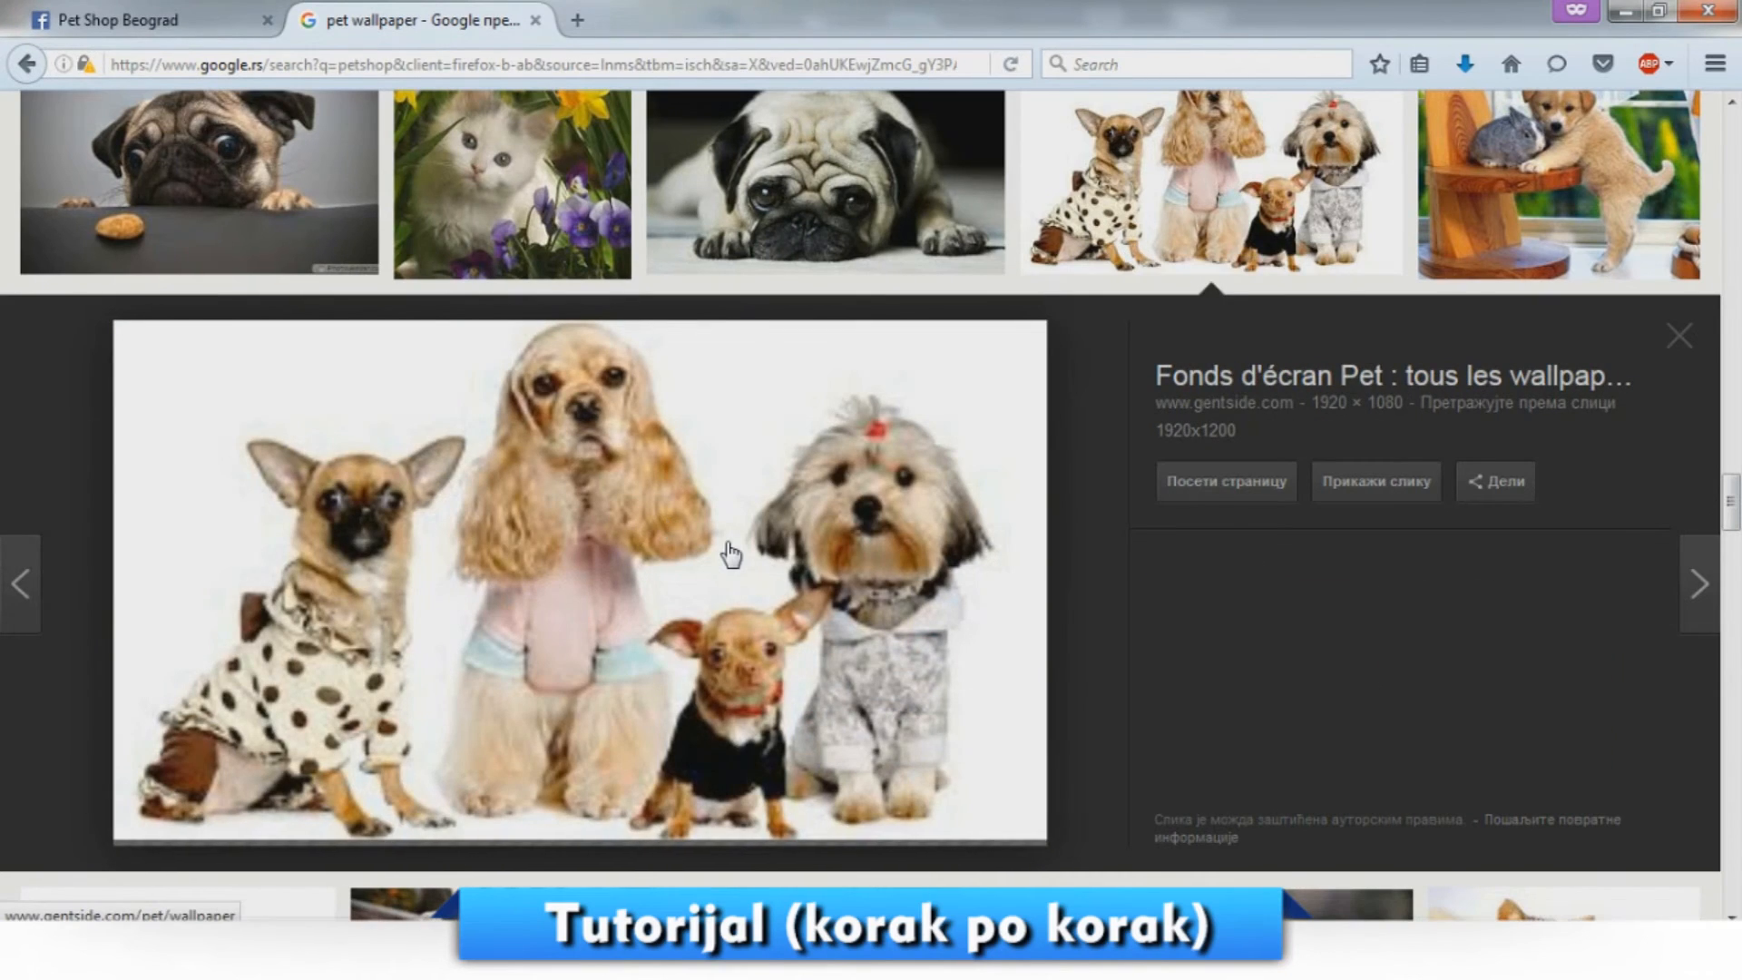
scroll(731, 553, down, 3)
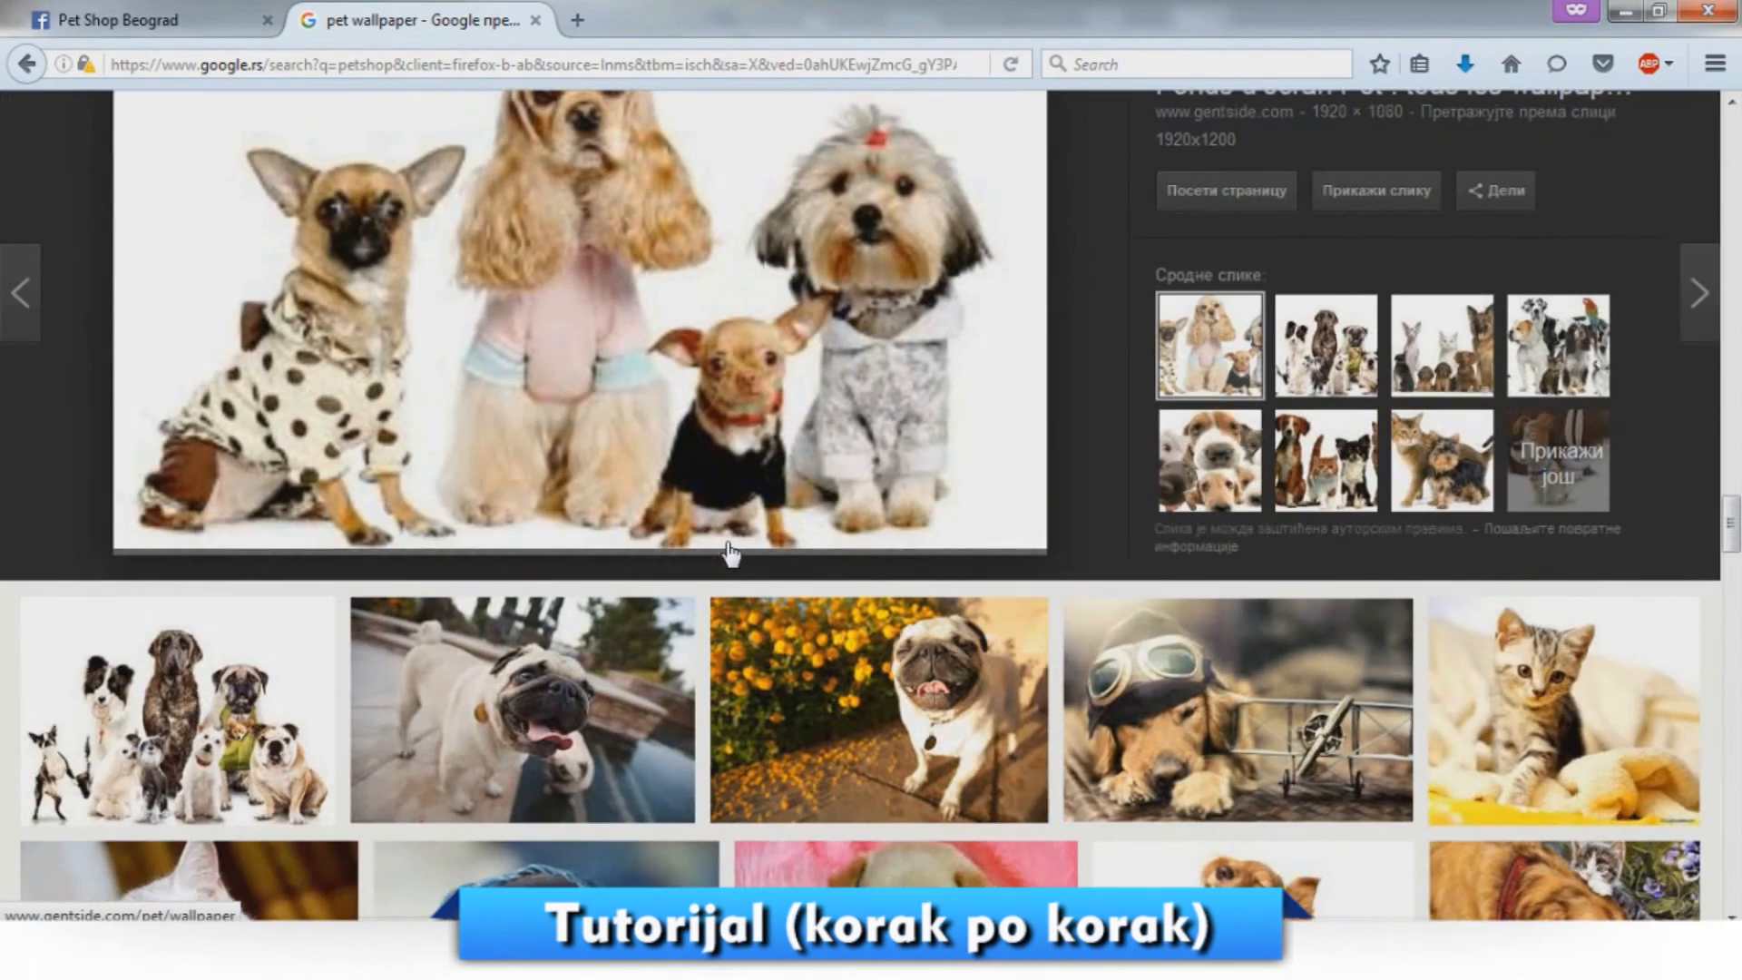
scroll(731, 553, down, 3)
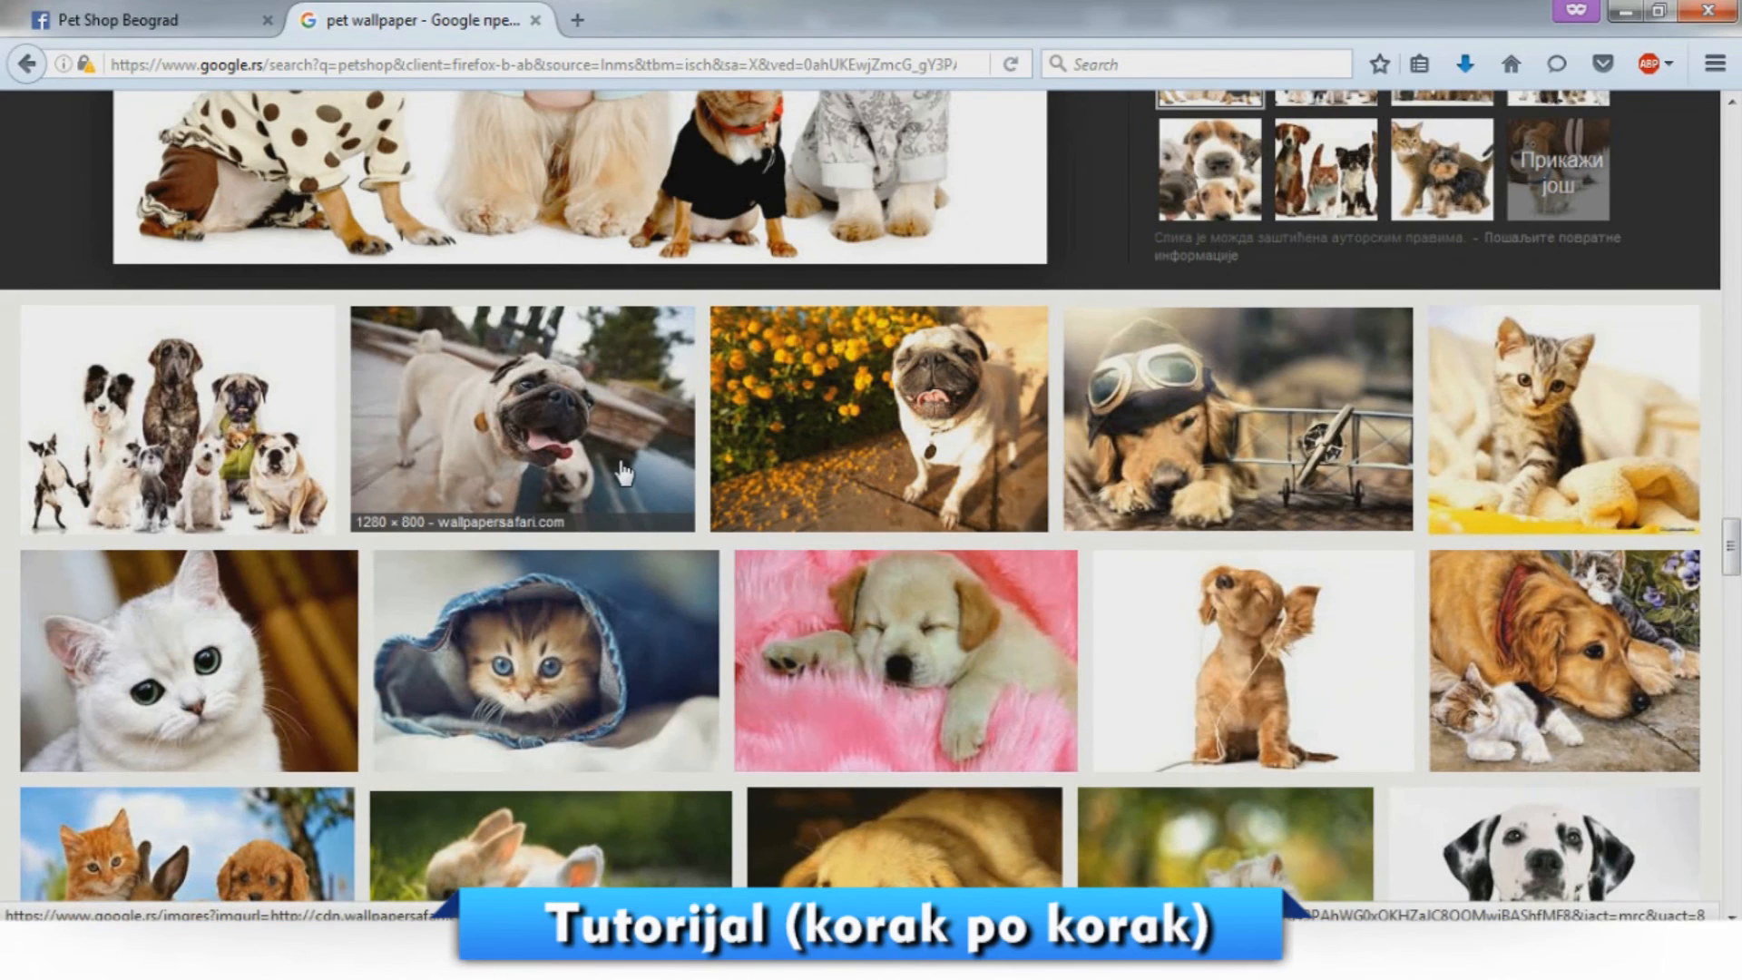
scroll(622, 472, down, 5)
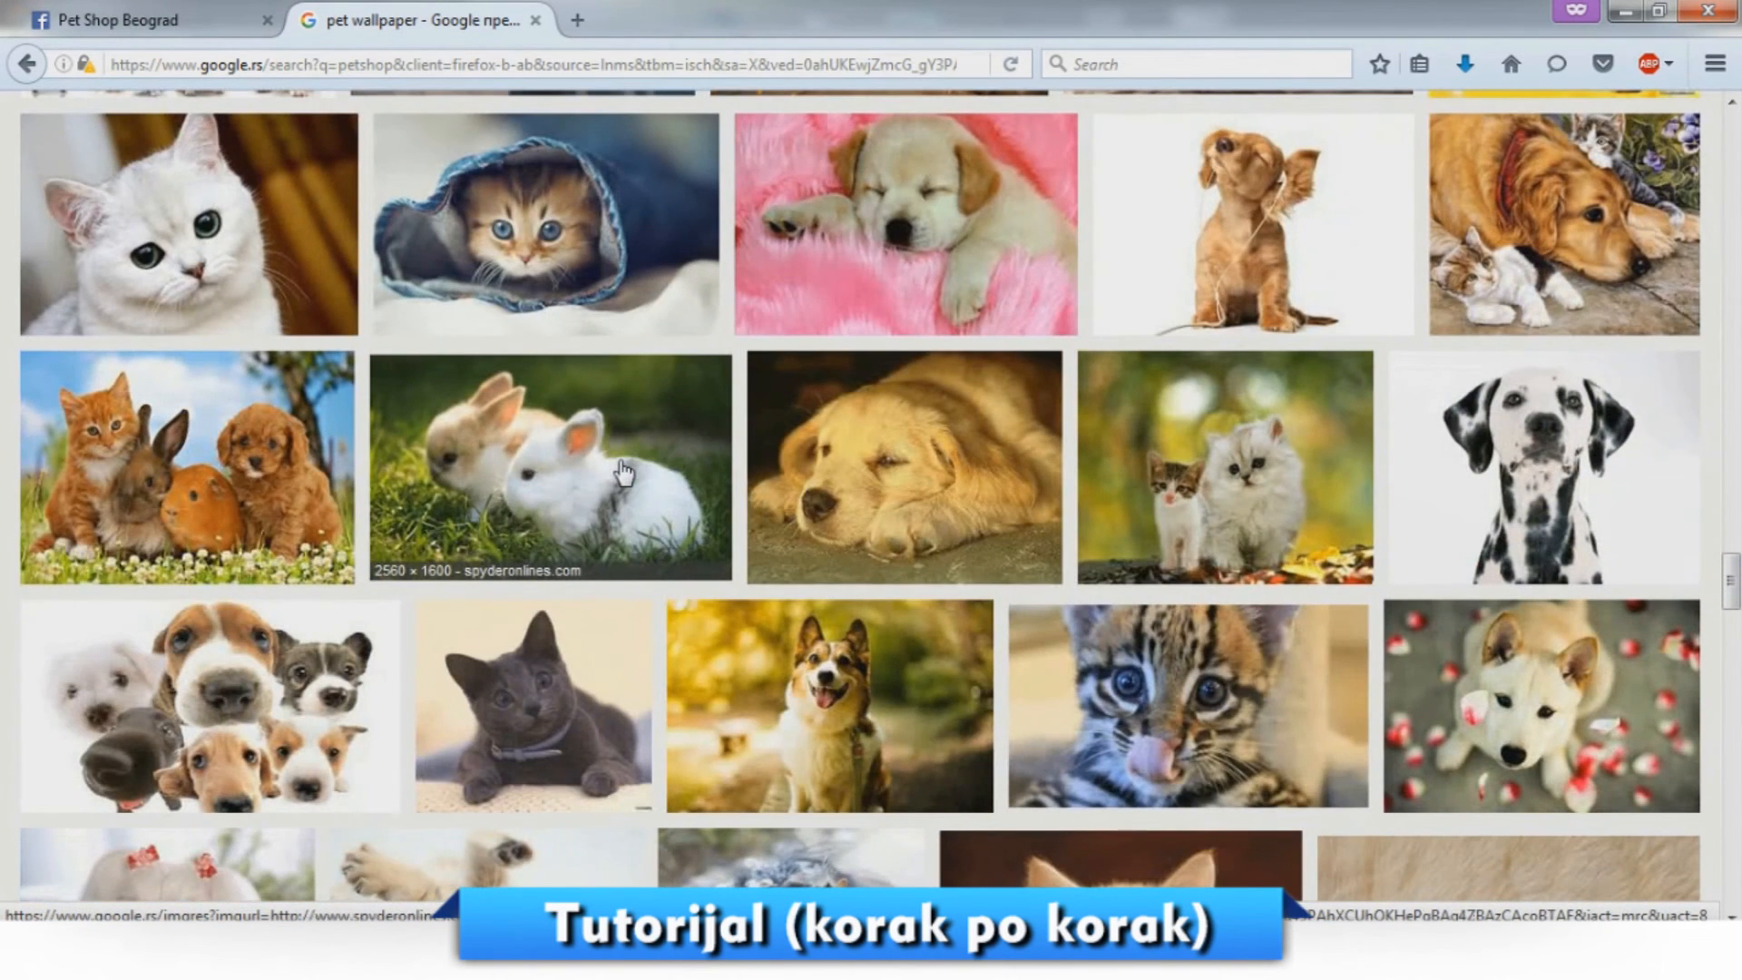
scroll(622, 472, down, 3)
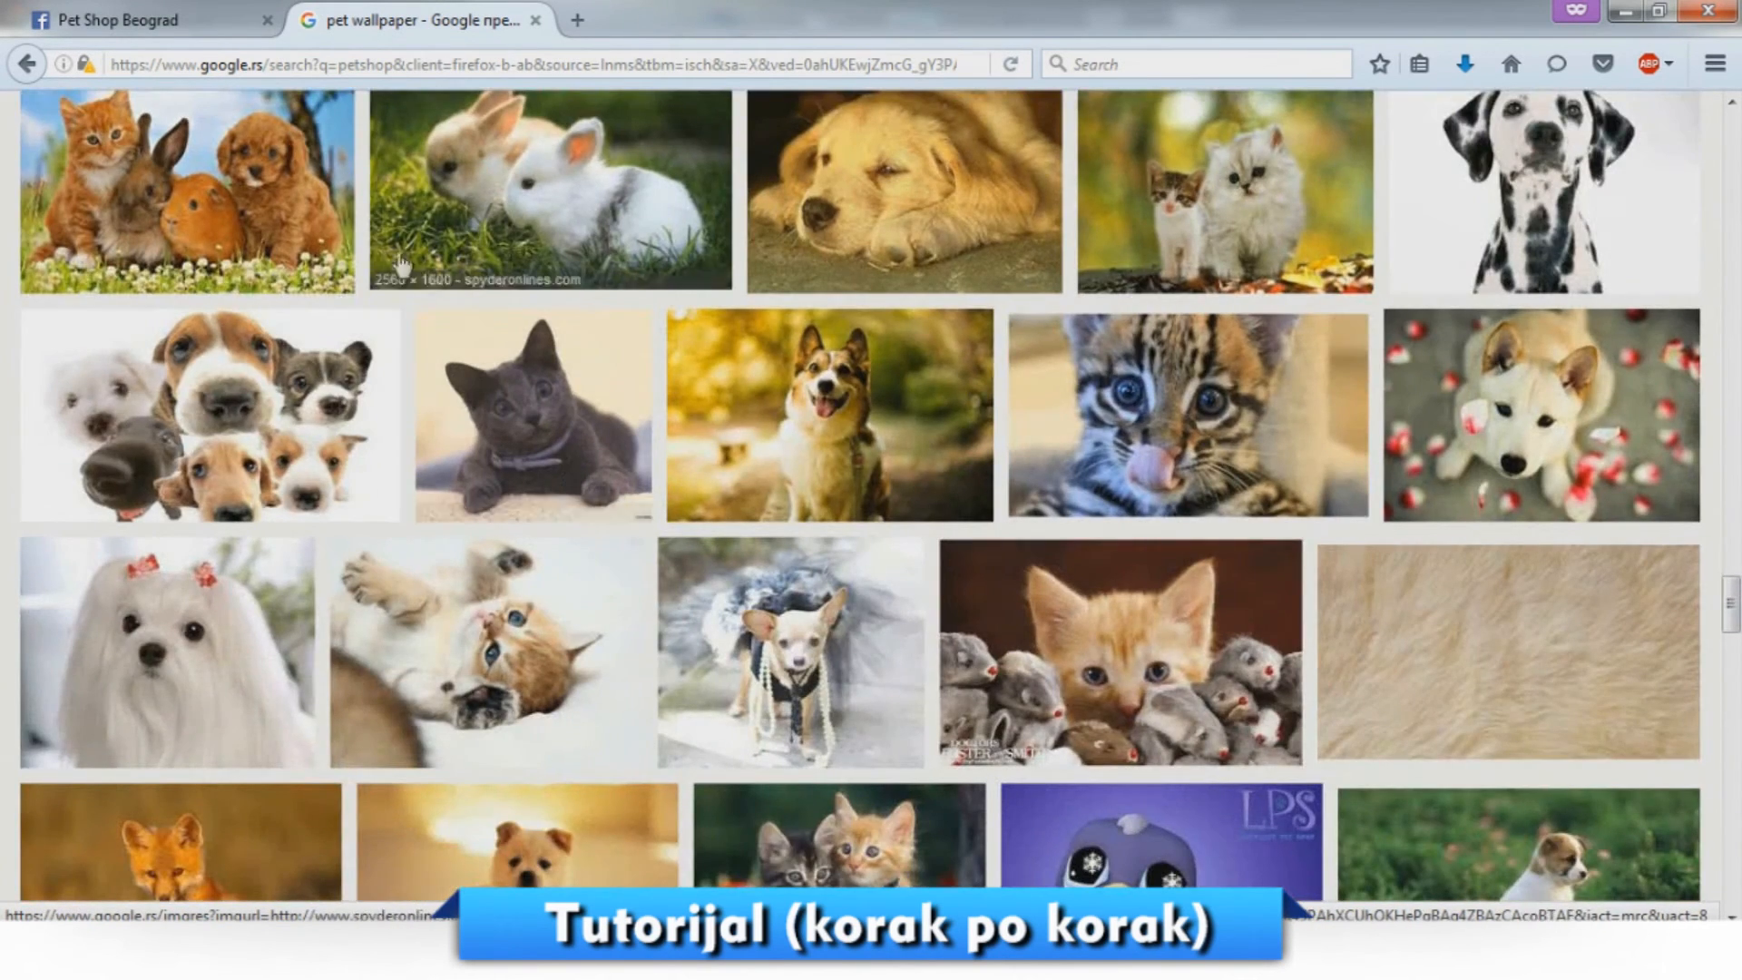
click(252, 193)
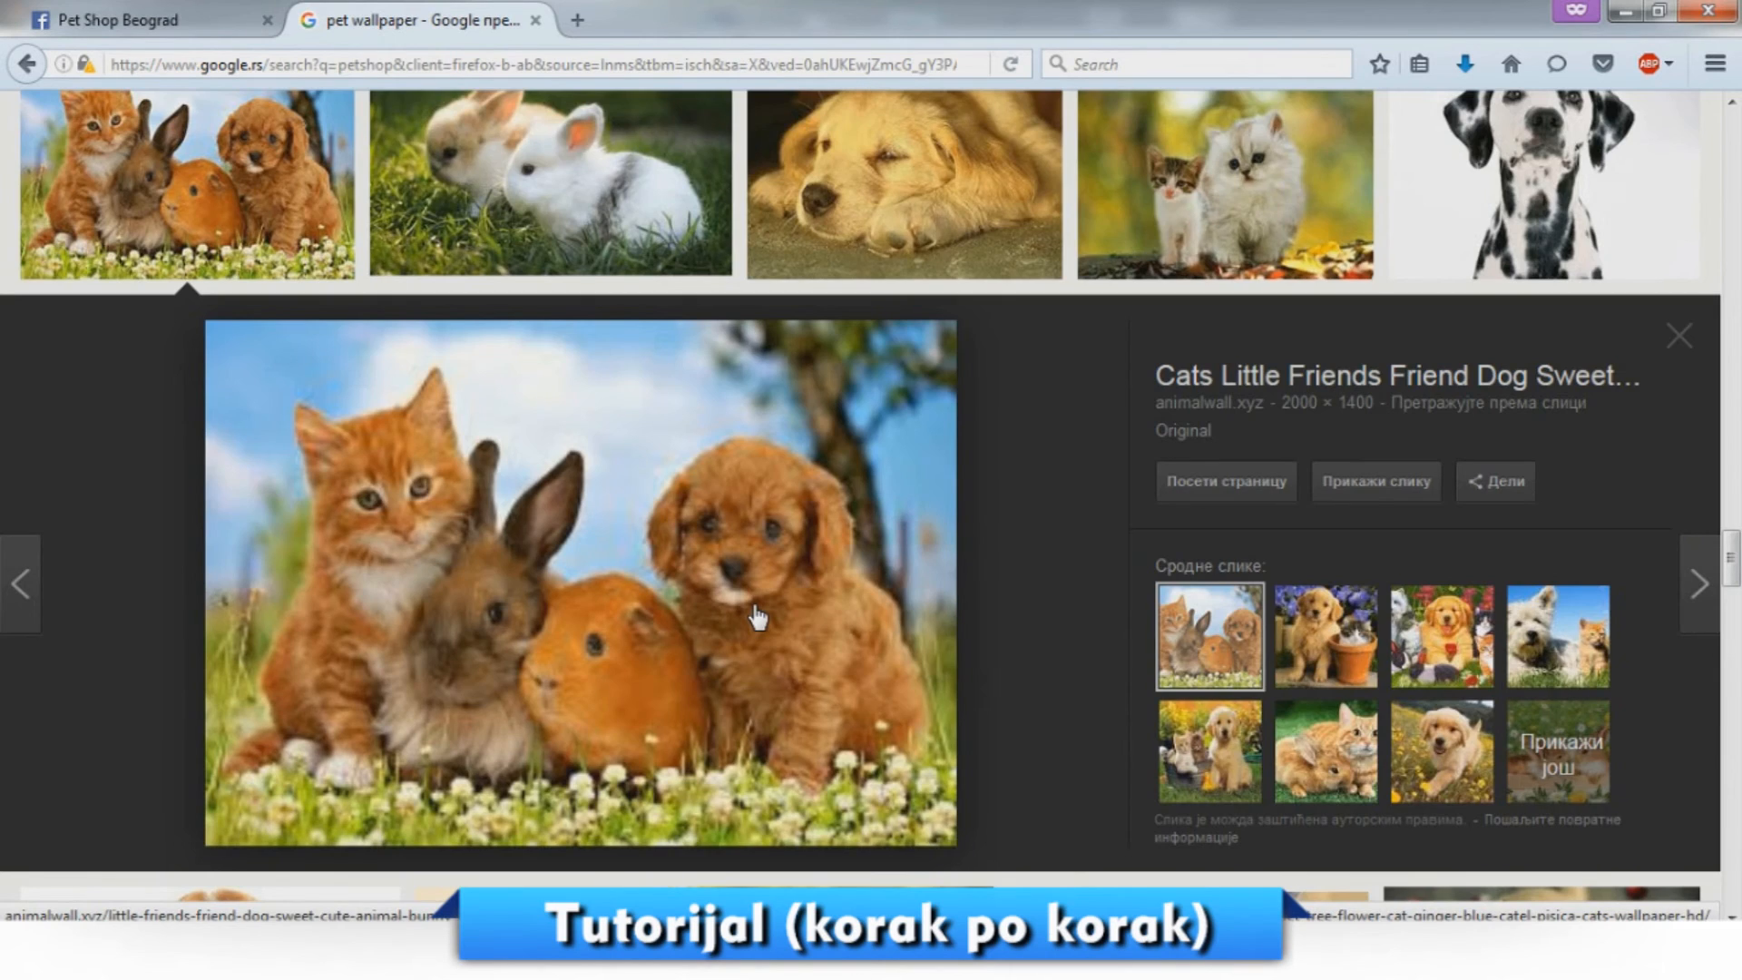
scroll(755, 617, down, 5)
scroll(1098, 404, down, 5)
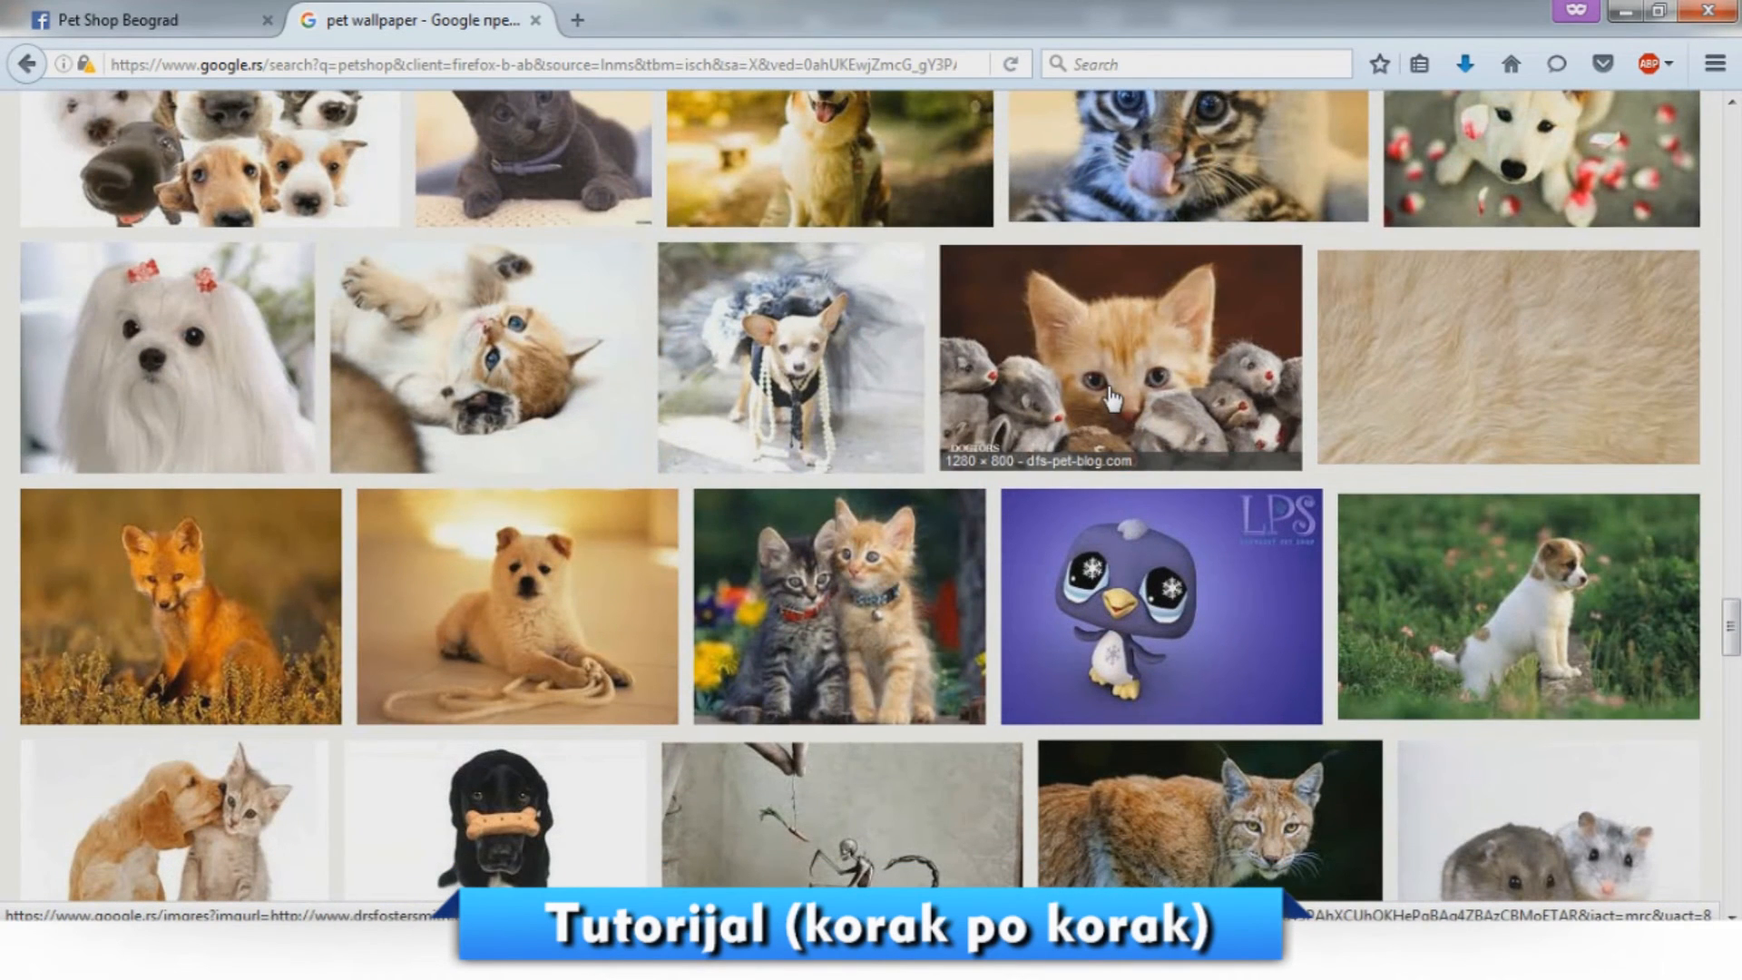
scroll(1108, 399, up, 3)
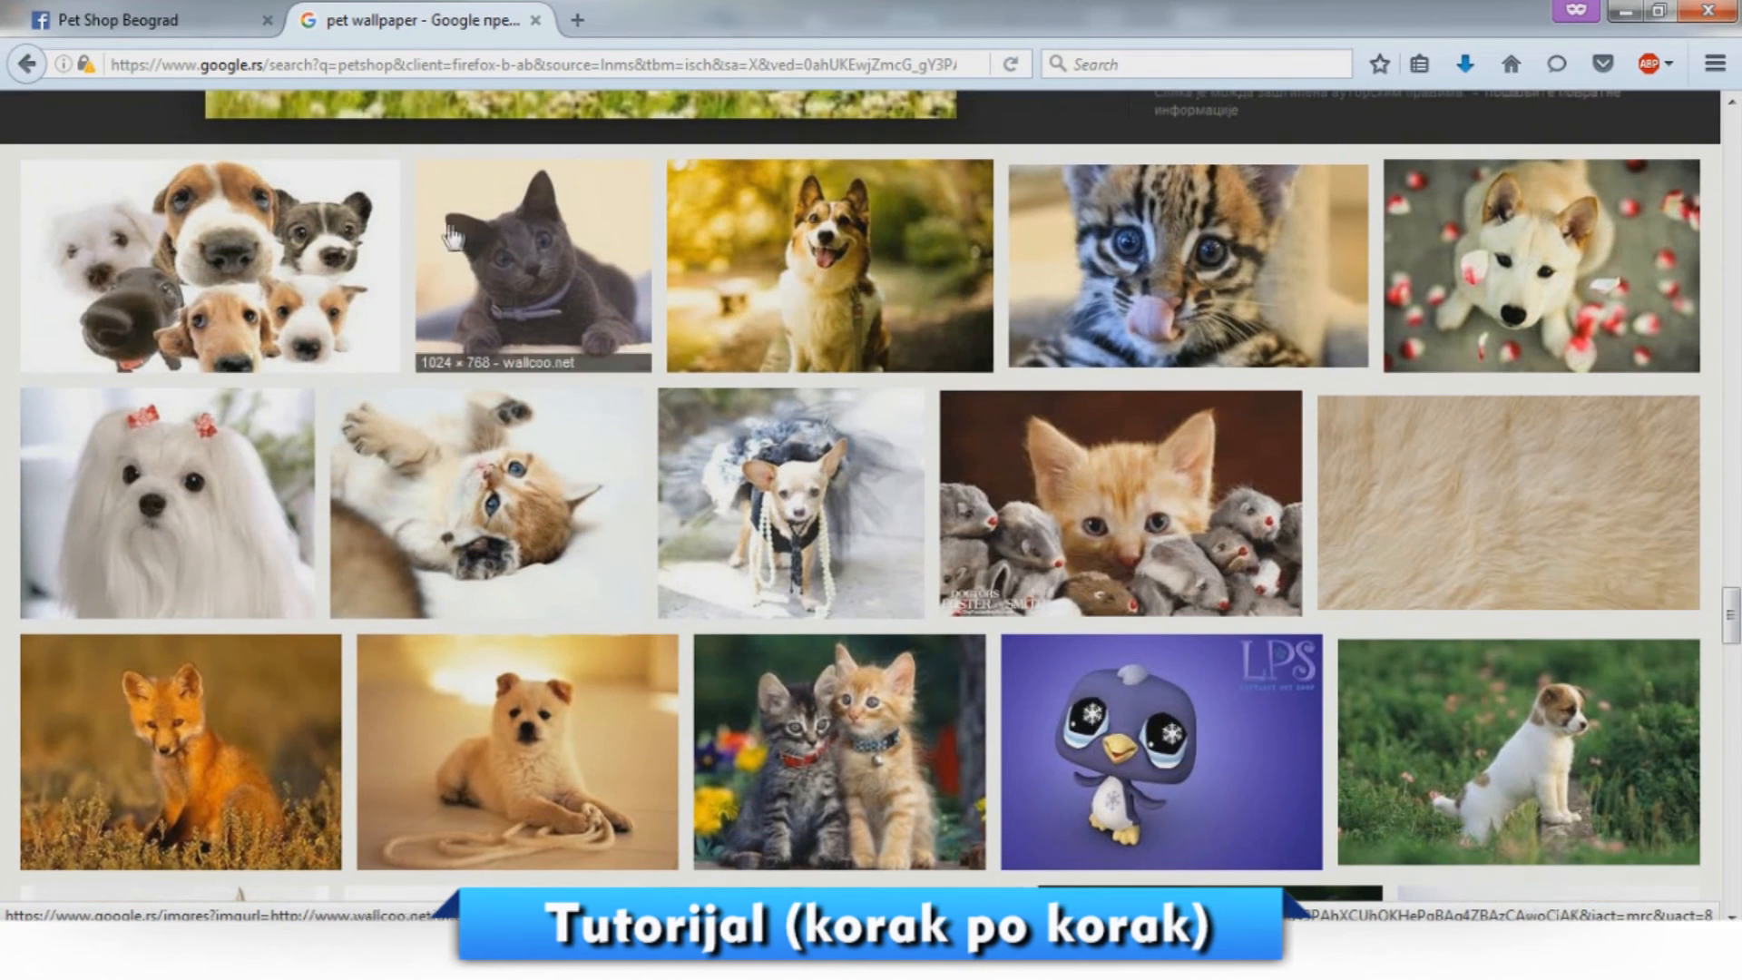
Open the picture of six puppy faces on a white background and save it to the desktop.
click(331, 234)
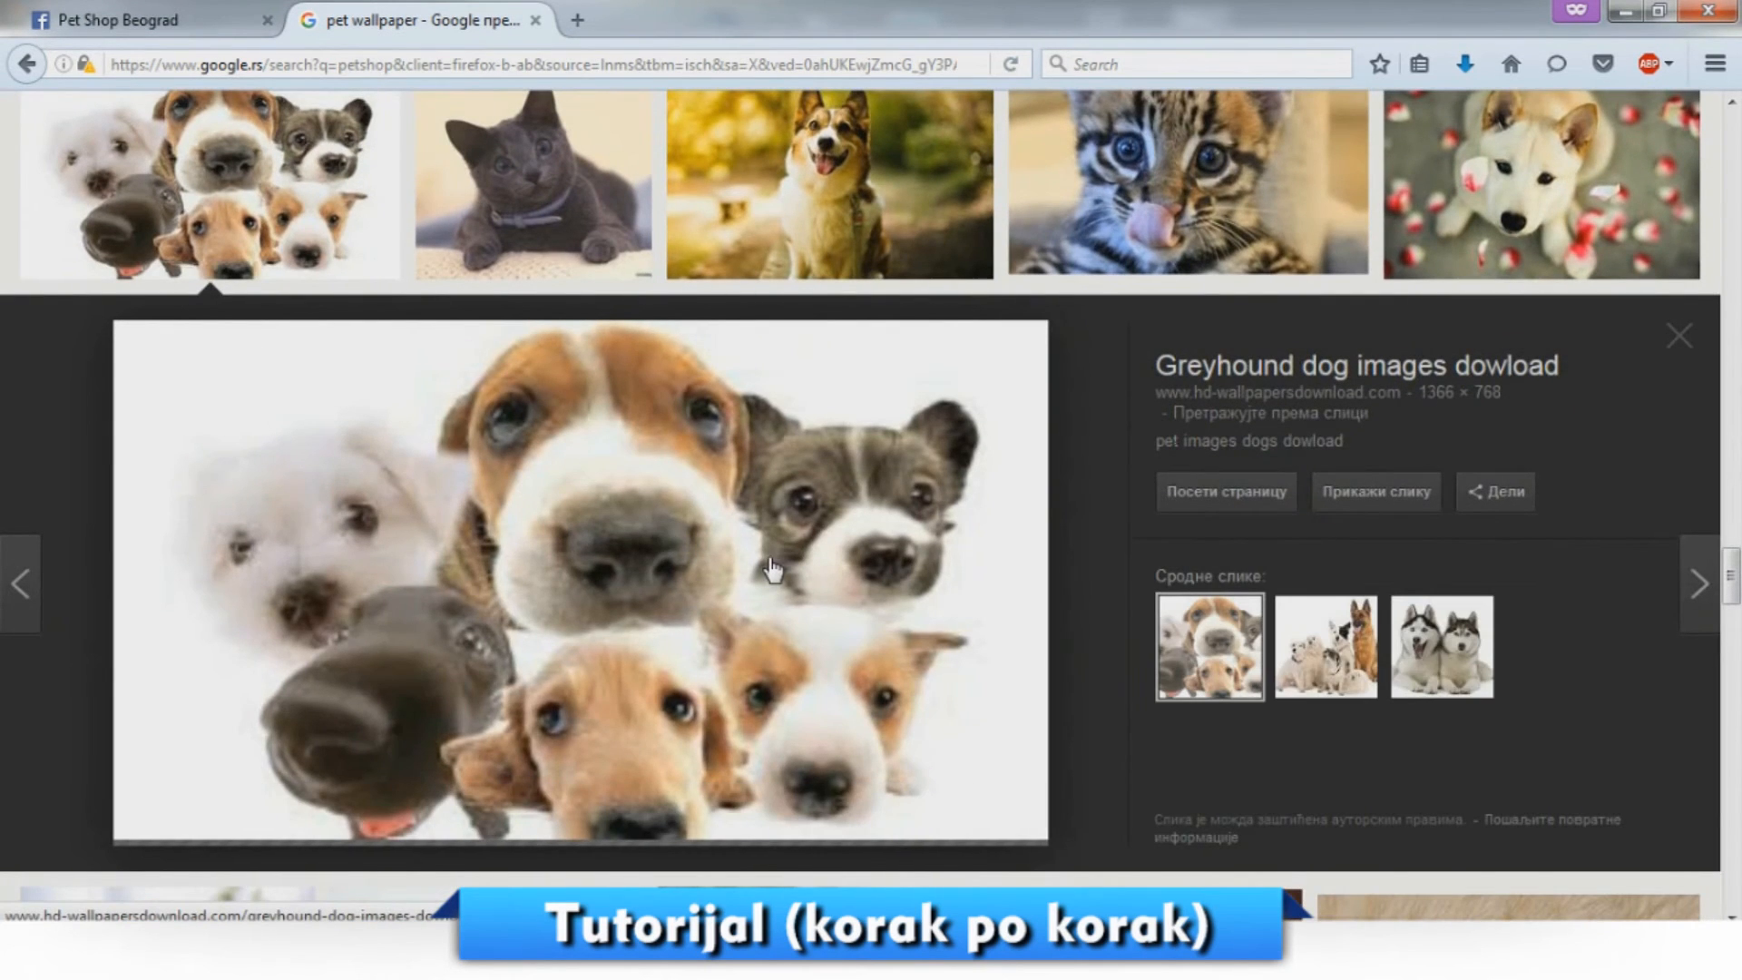
right_click(862, 562)
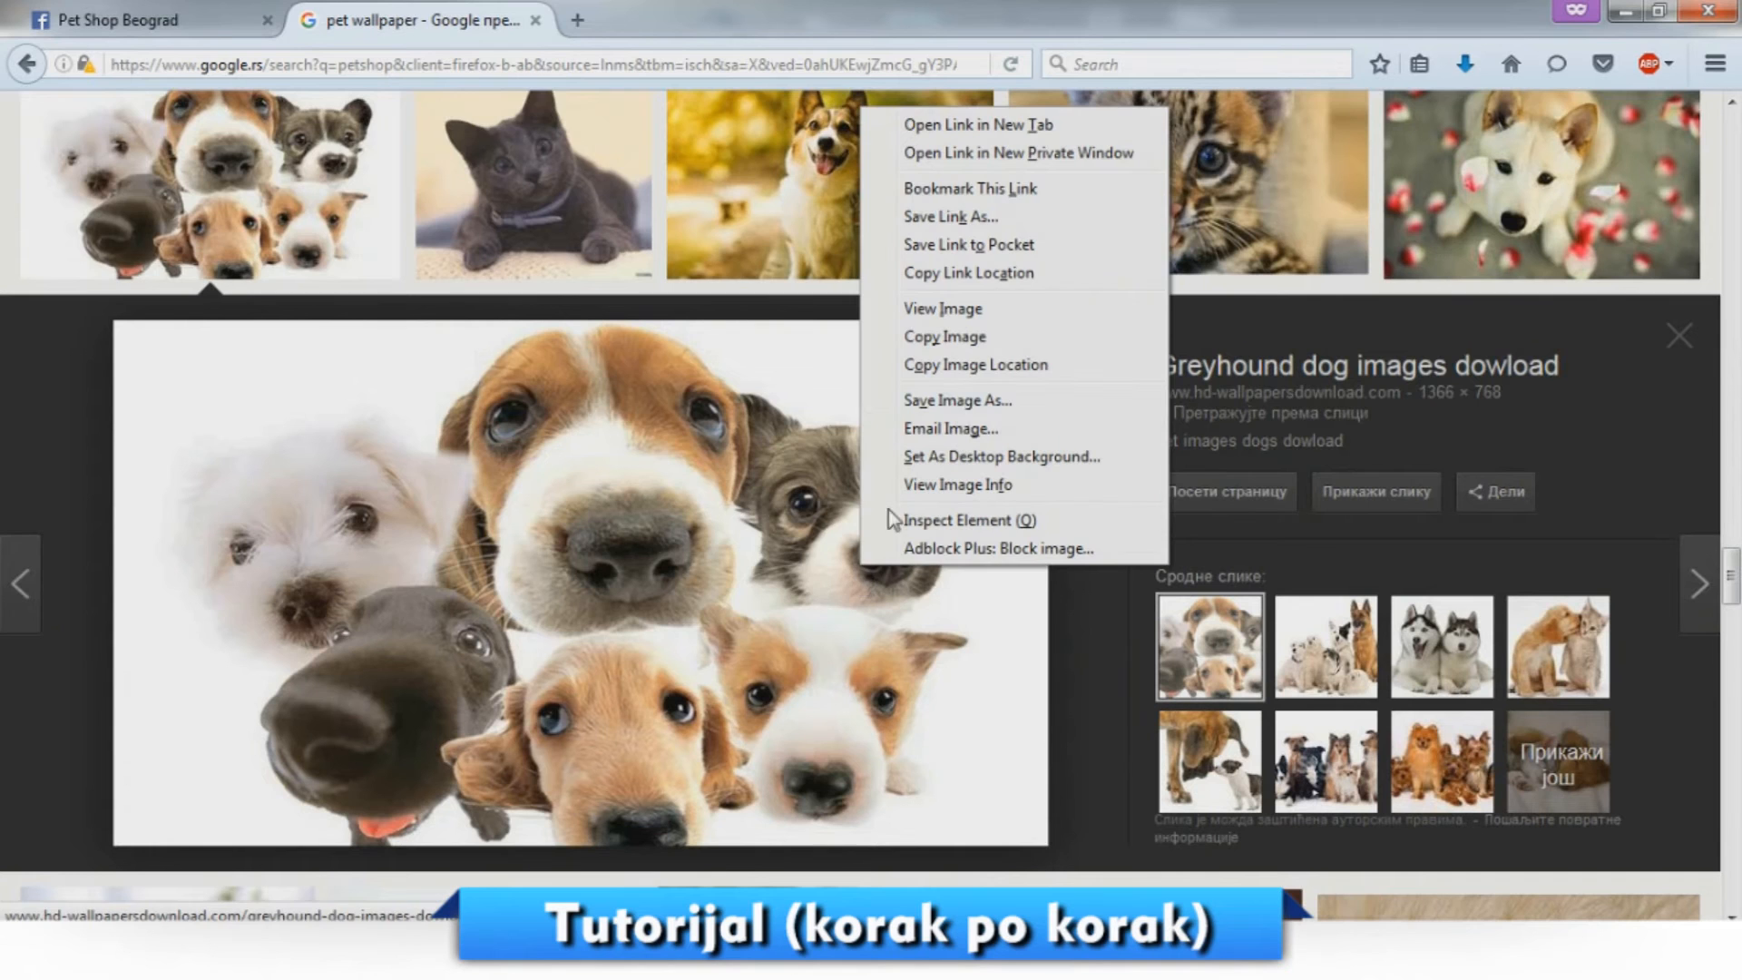
click(959, 400)
click(684, 572)
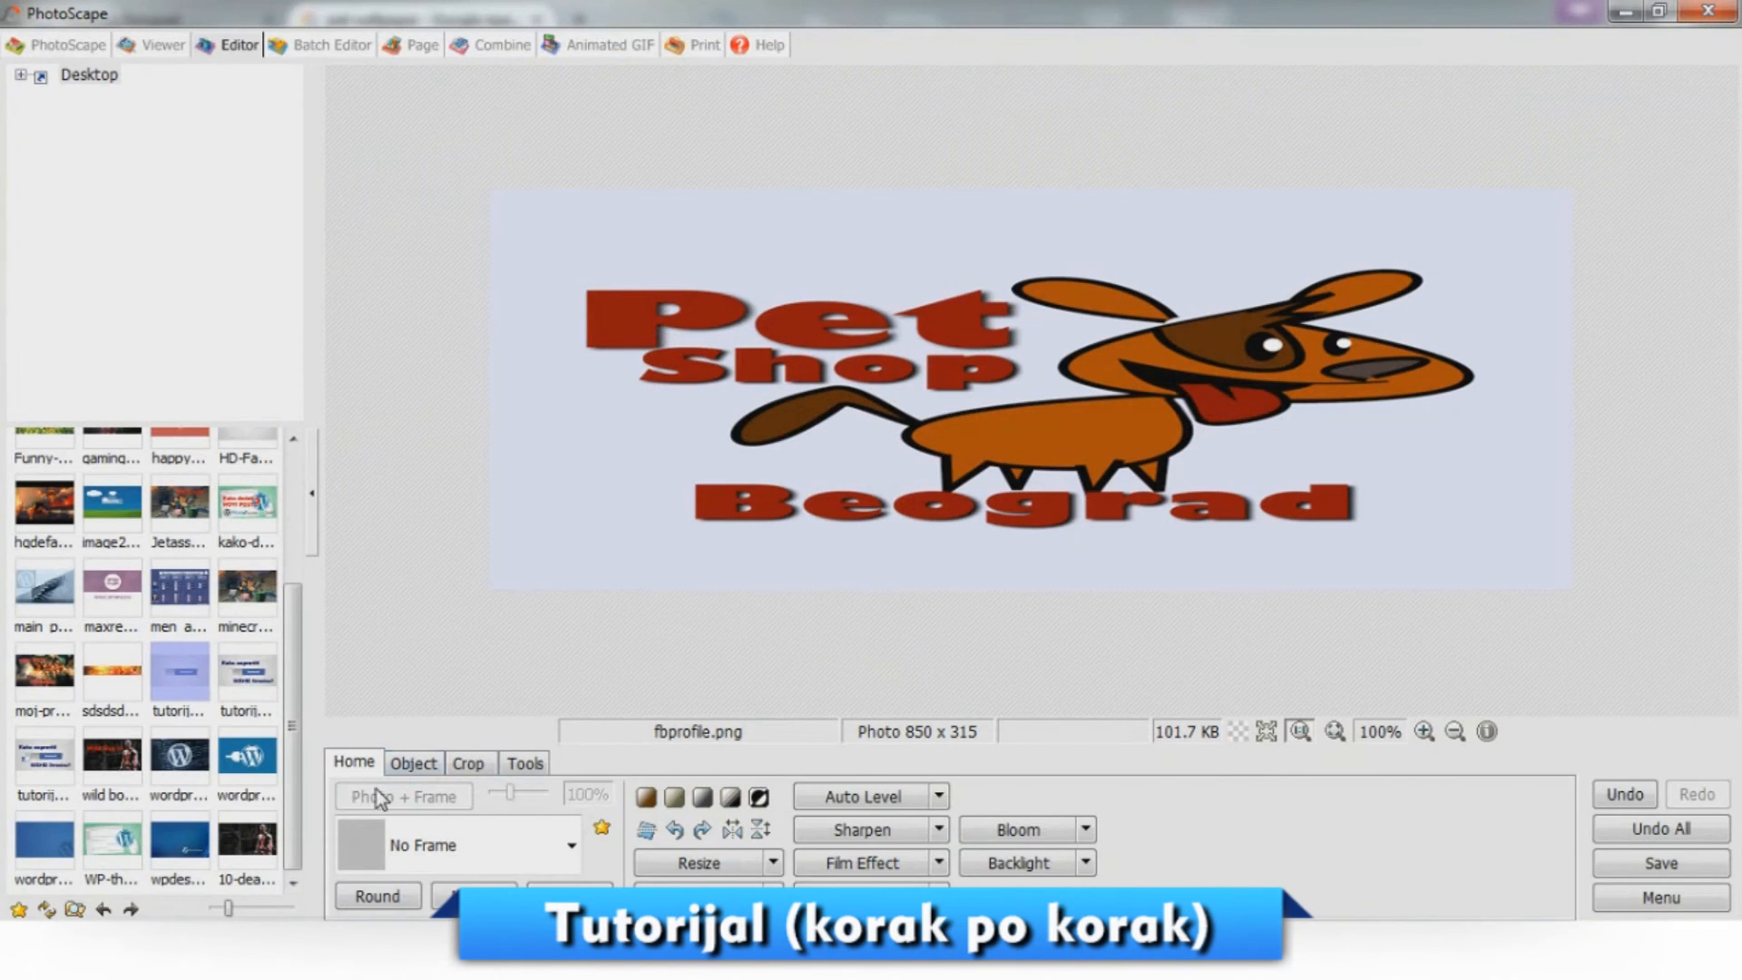
Switch to PhotoScape, insert the pet-images-dogs-dowload photo over the logo and enlarge it to fill the canvas height.
click(392, 763)
click(348, 795)
click(433, 765)
drag(1296, 309, 1284, 513)
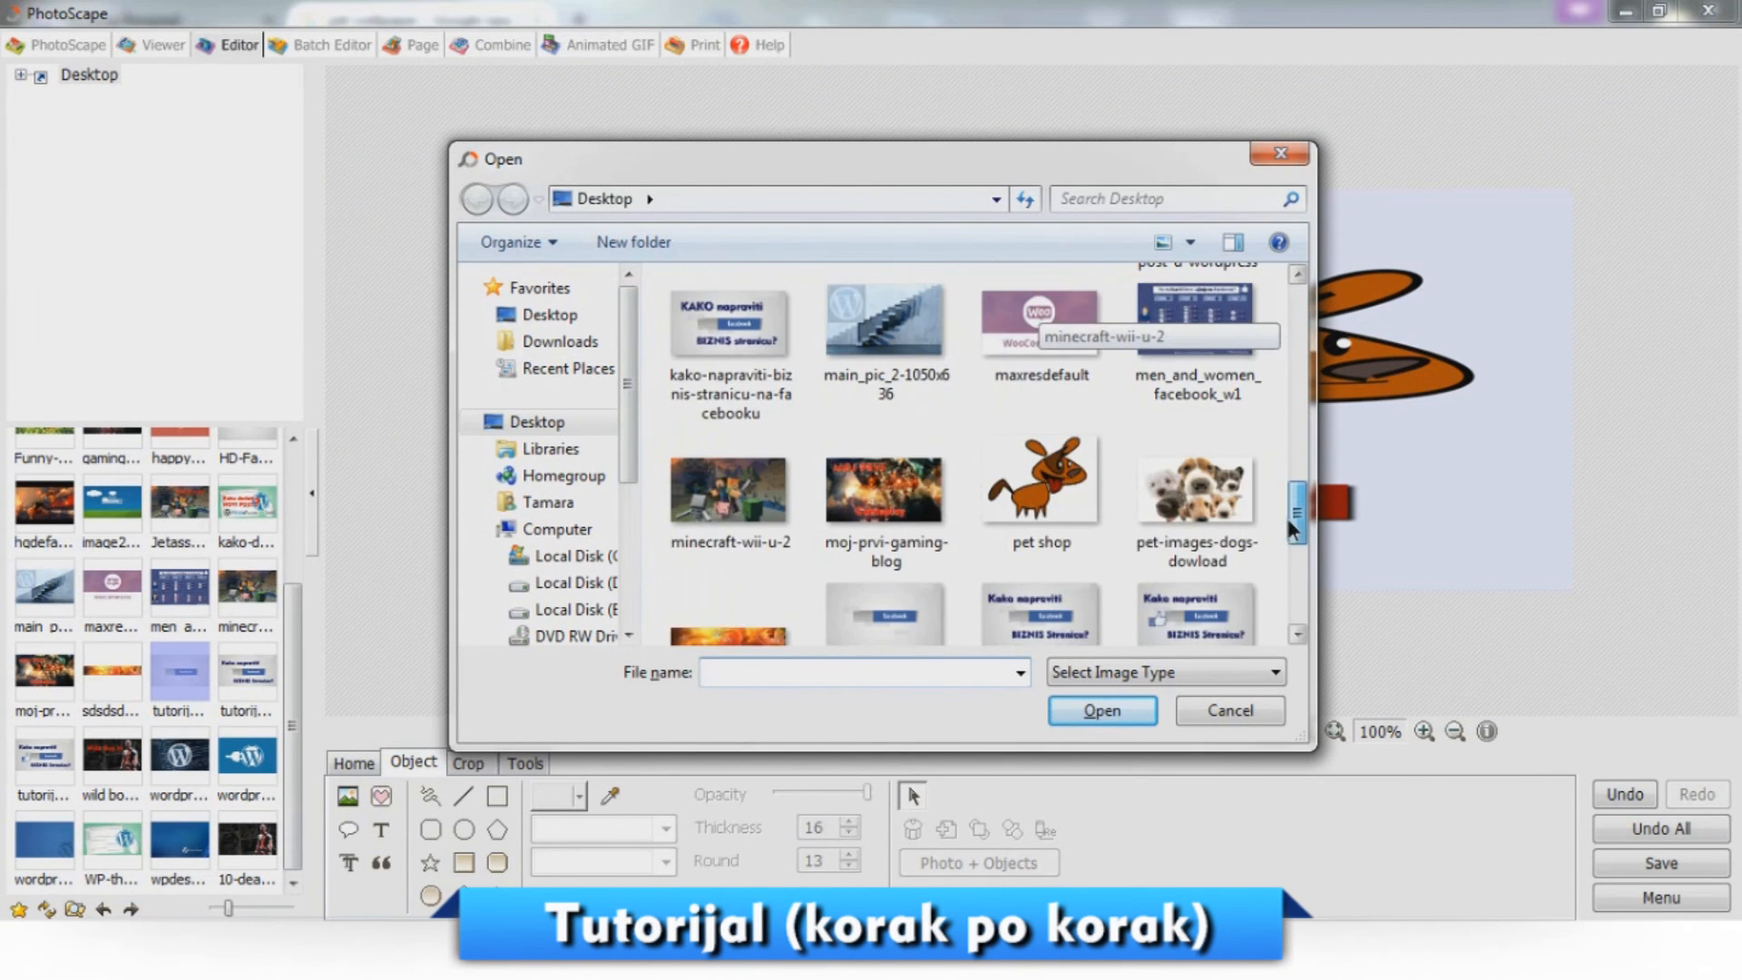
click(1232, 508)
click(1101, 709)
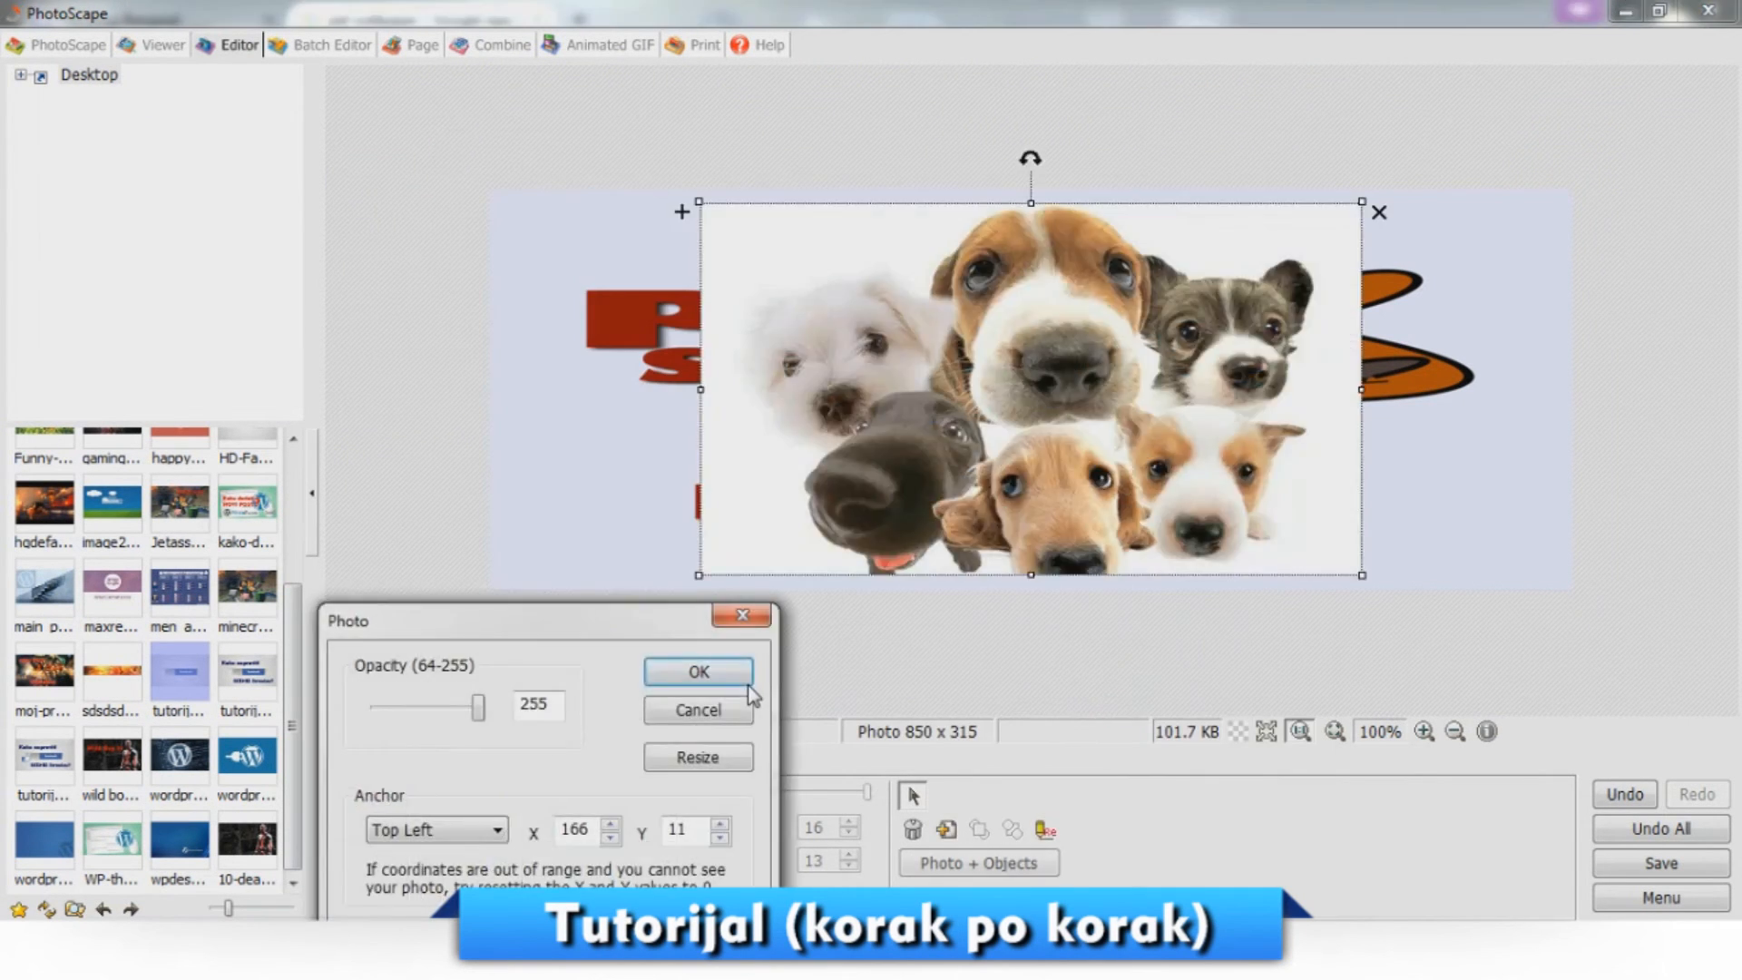
click(698, 672)
drag(985, 550, 918, 531)
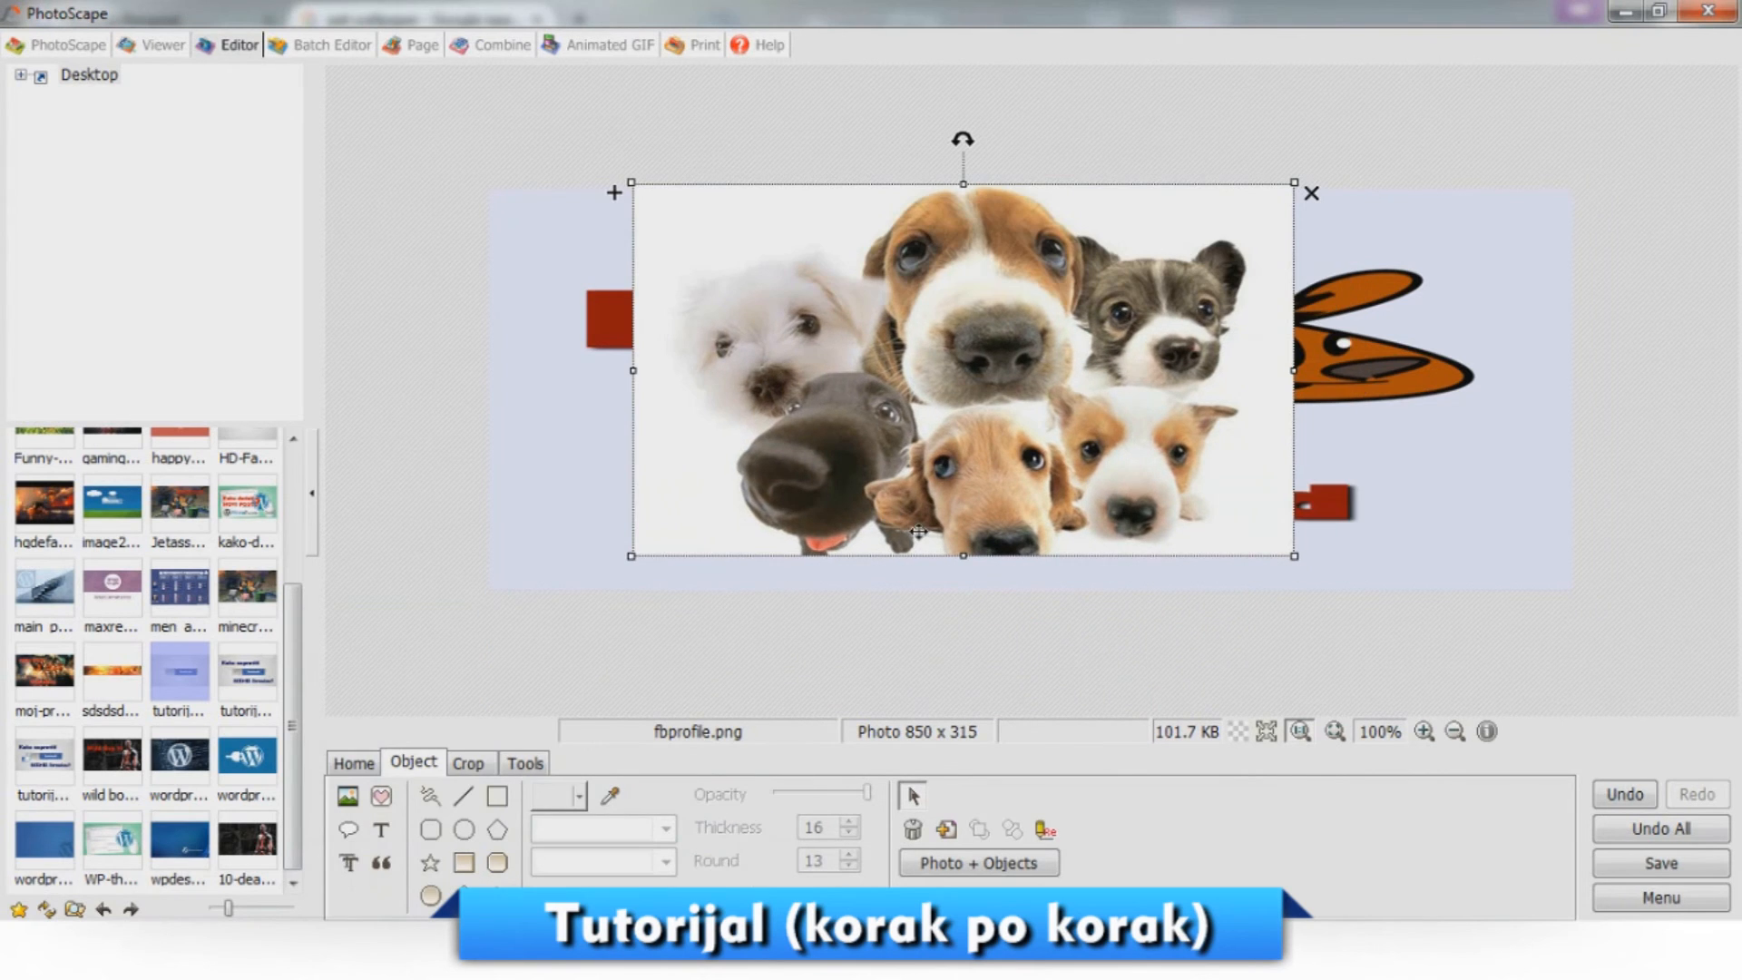
drag(1294, 557, 1366, 596)
Cover the whole canvas with a filled rectangle in the white sampled from the dog photo's background.
click(466, 862)
click(610, 797)
click(702, 573)
click(464, 862)
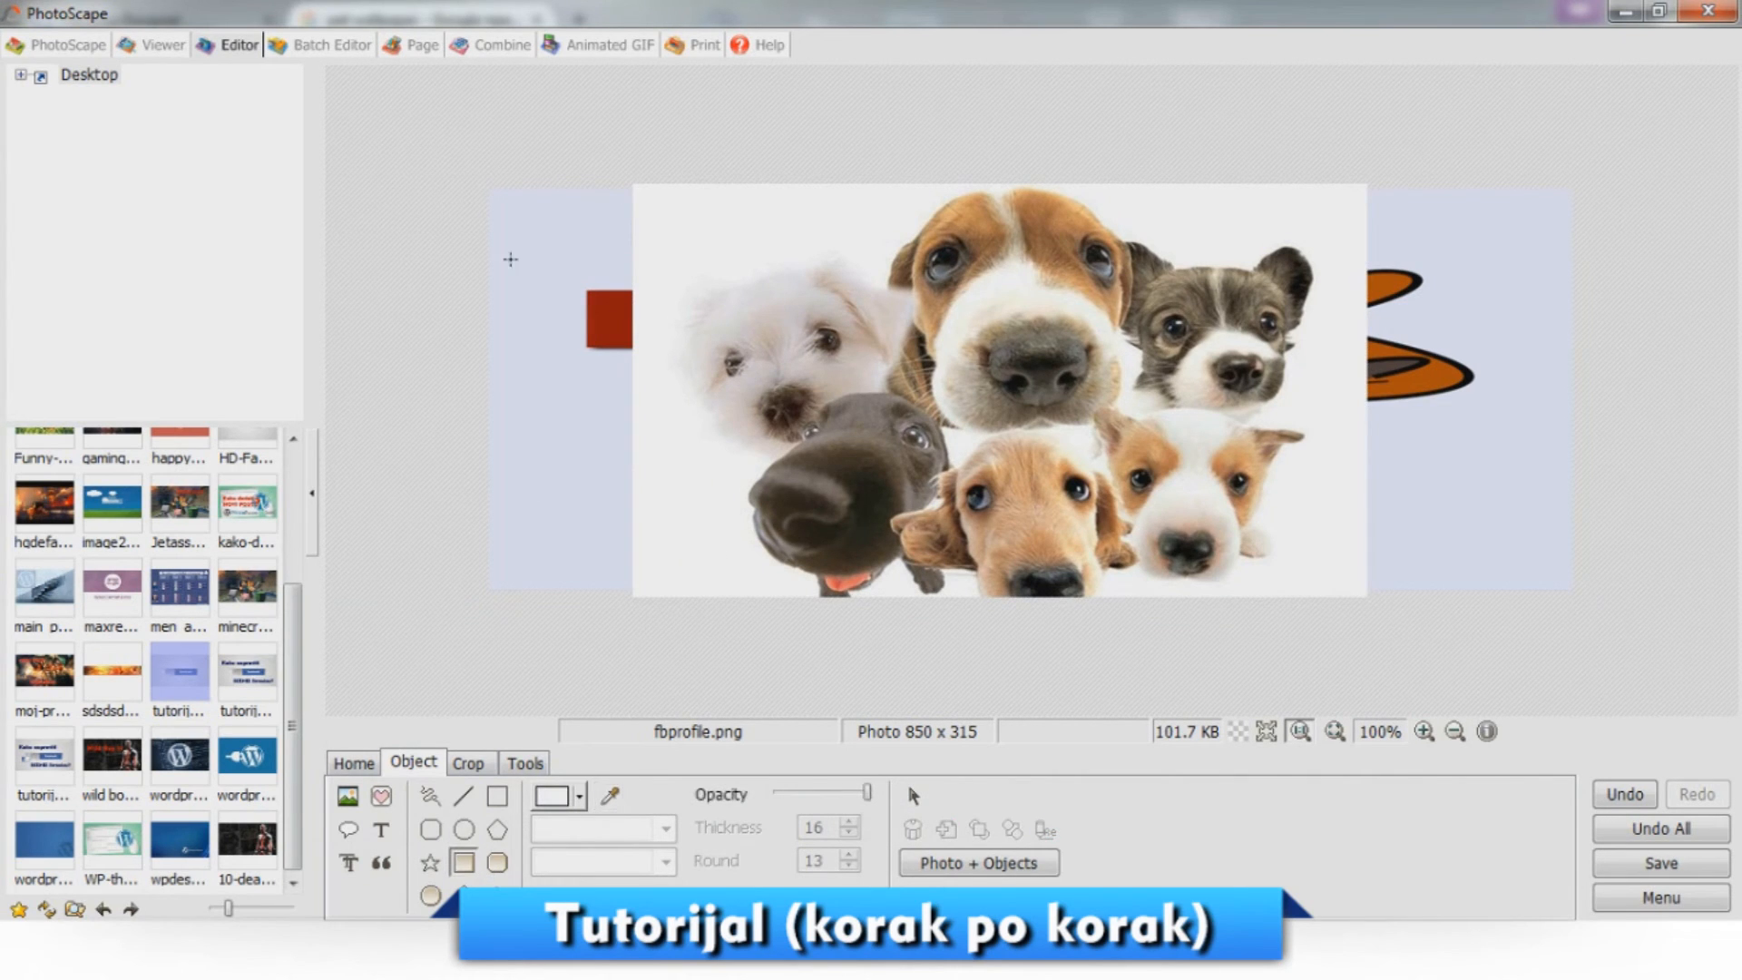
drag(469, 190, 1589, 635)
Send the white rectangle behind the dog photo and merge the objects into the picture.
click(466, 763)
click(426, 763)
click(517, 563)
right_click(519, 563)
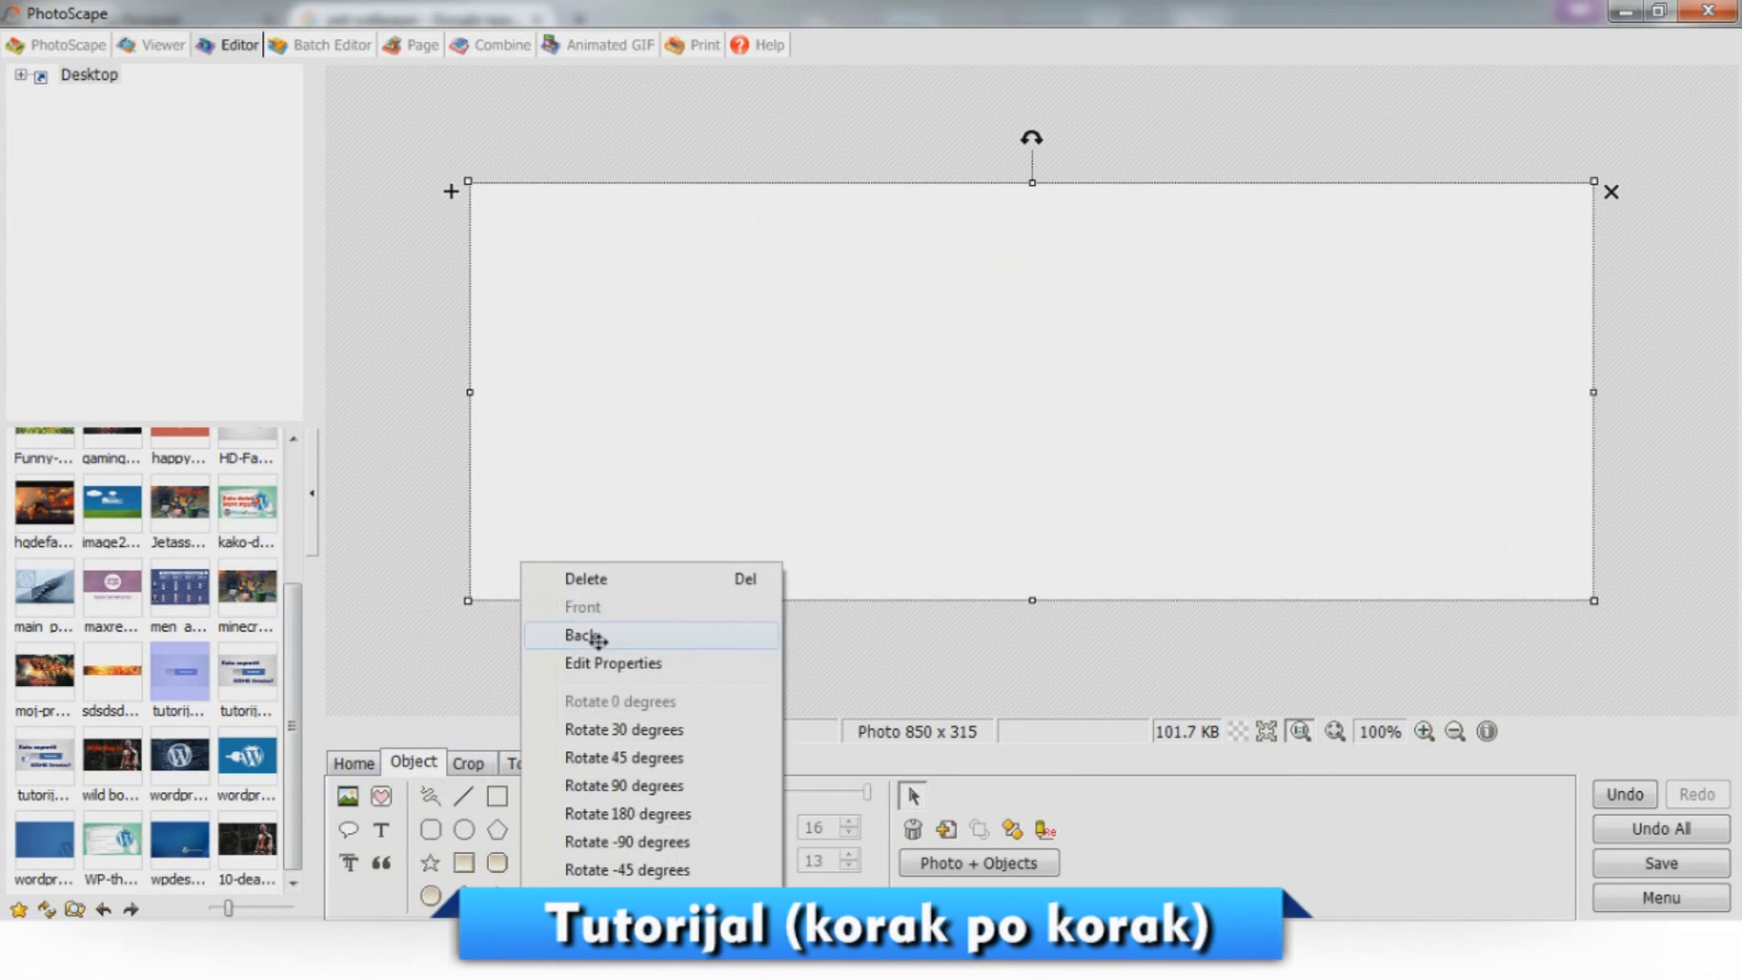
click(590, 634)
click(936, 869)
click(737, 423)
click(1092, 438)
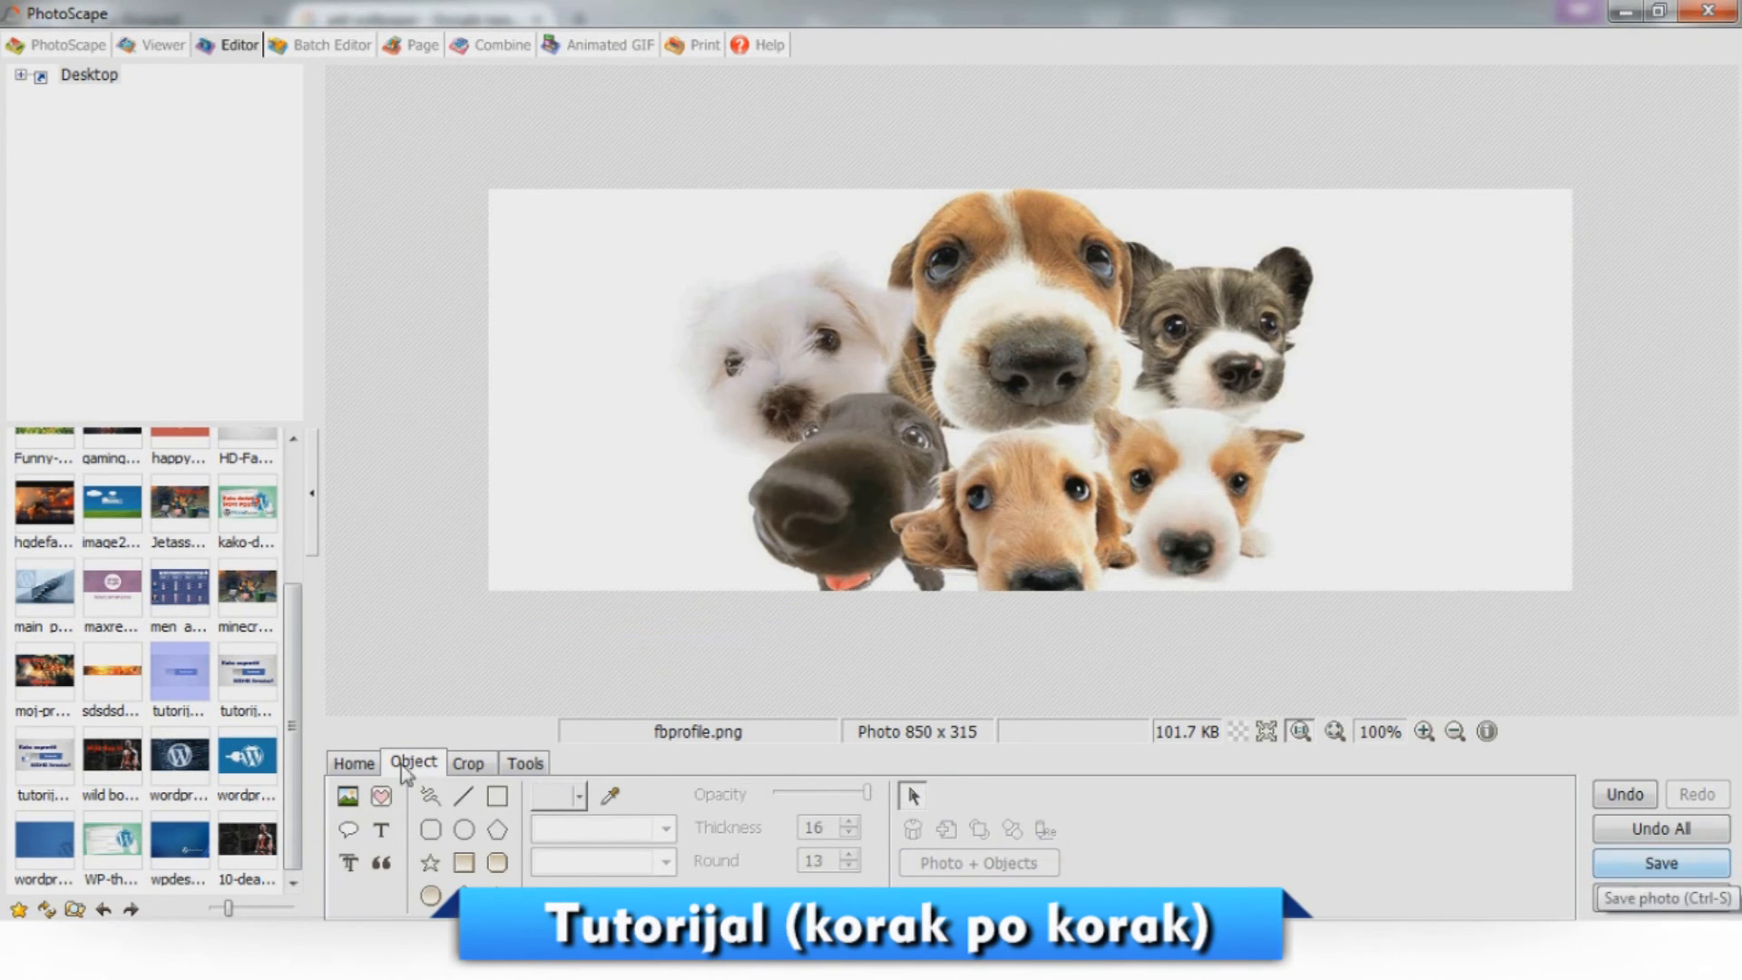
Add a text object reading "Pet Shop Beograd", with each word on its own line.
click(381, 829)
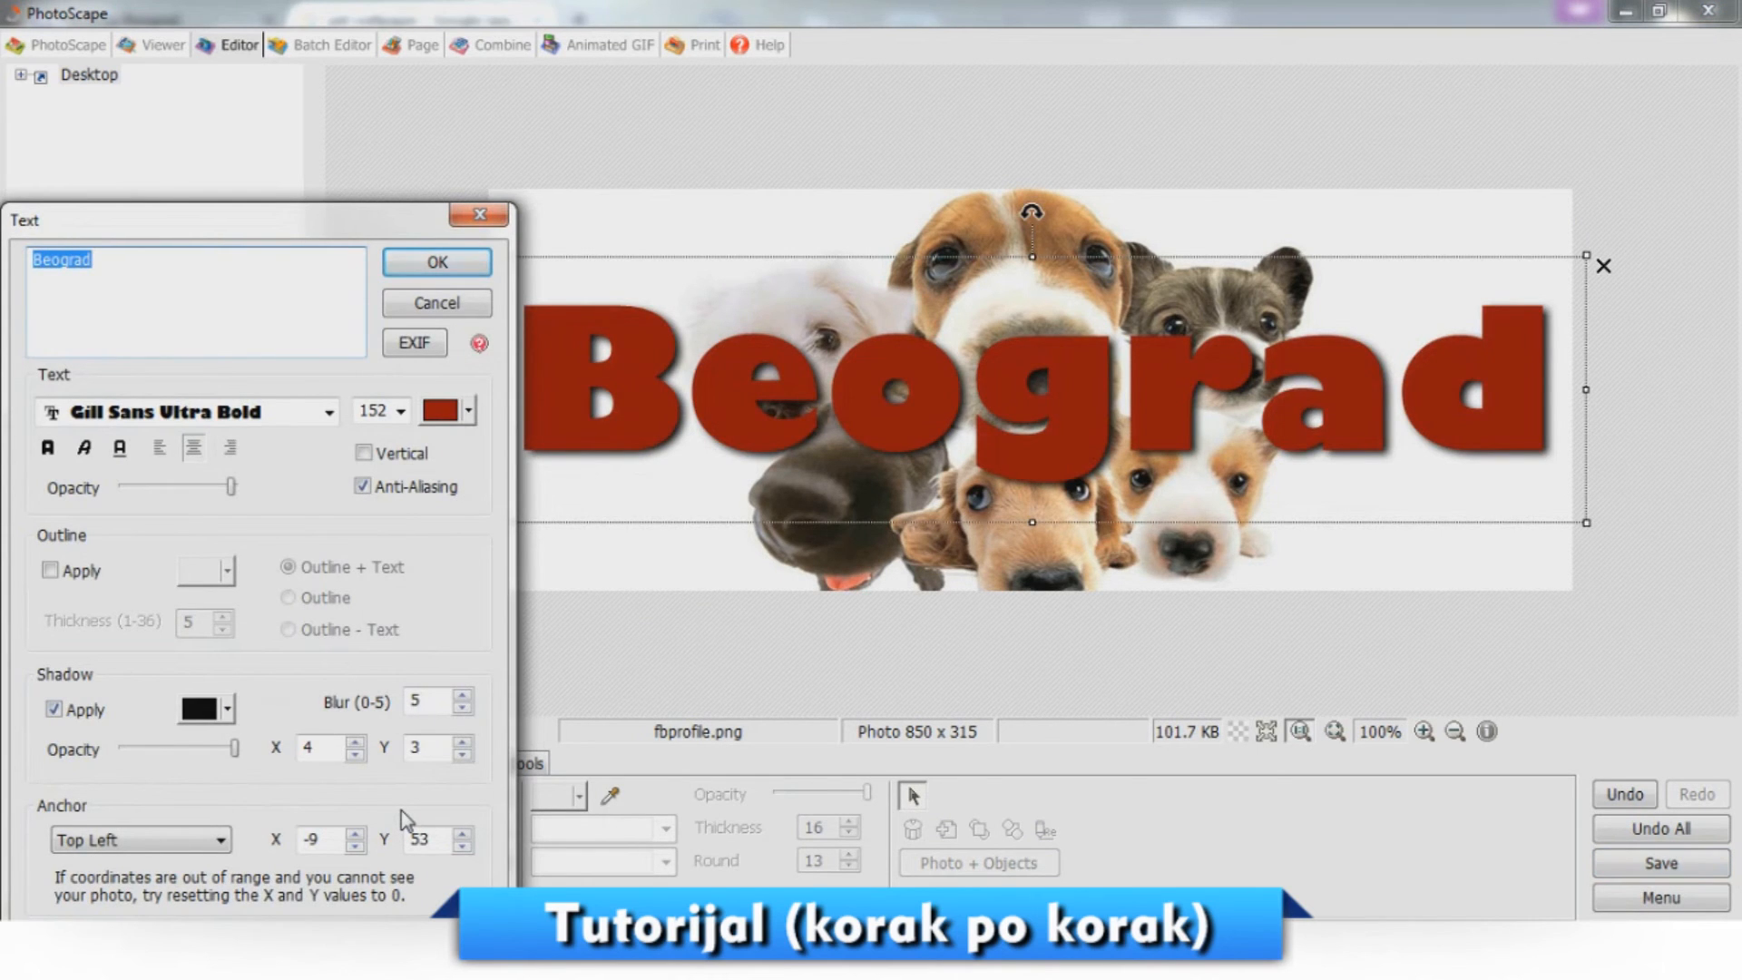
text(Pet )
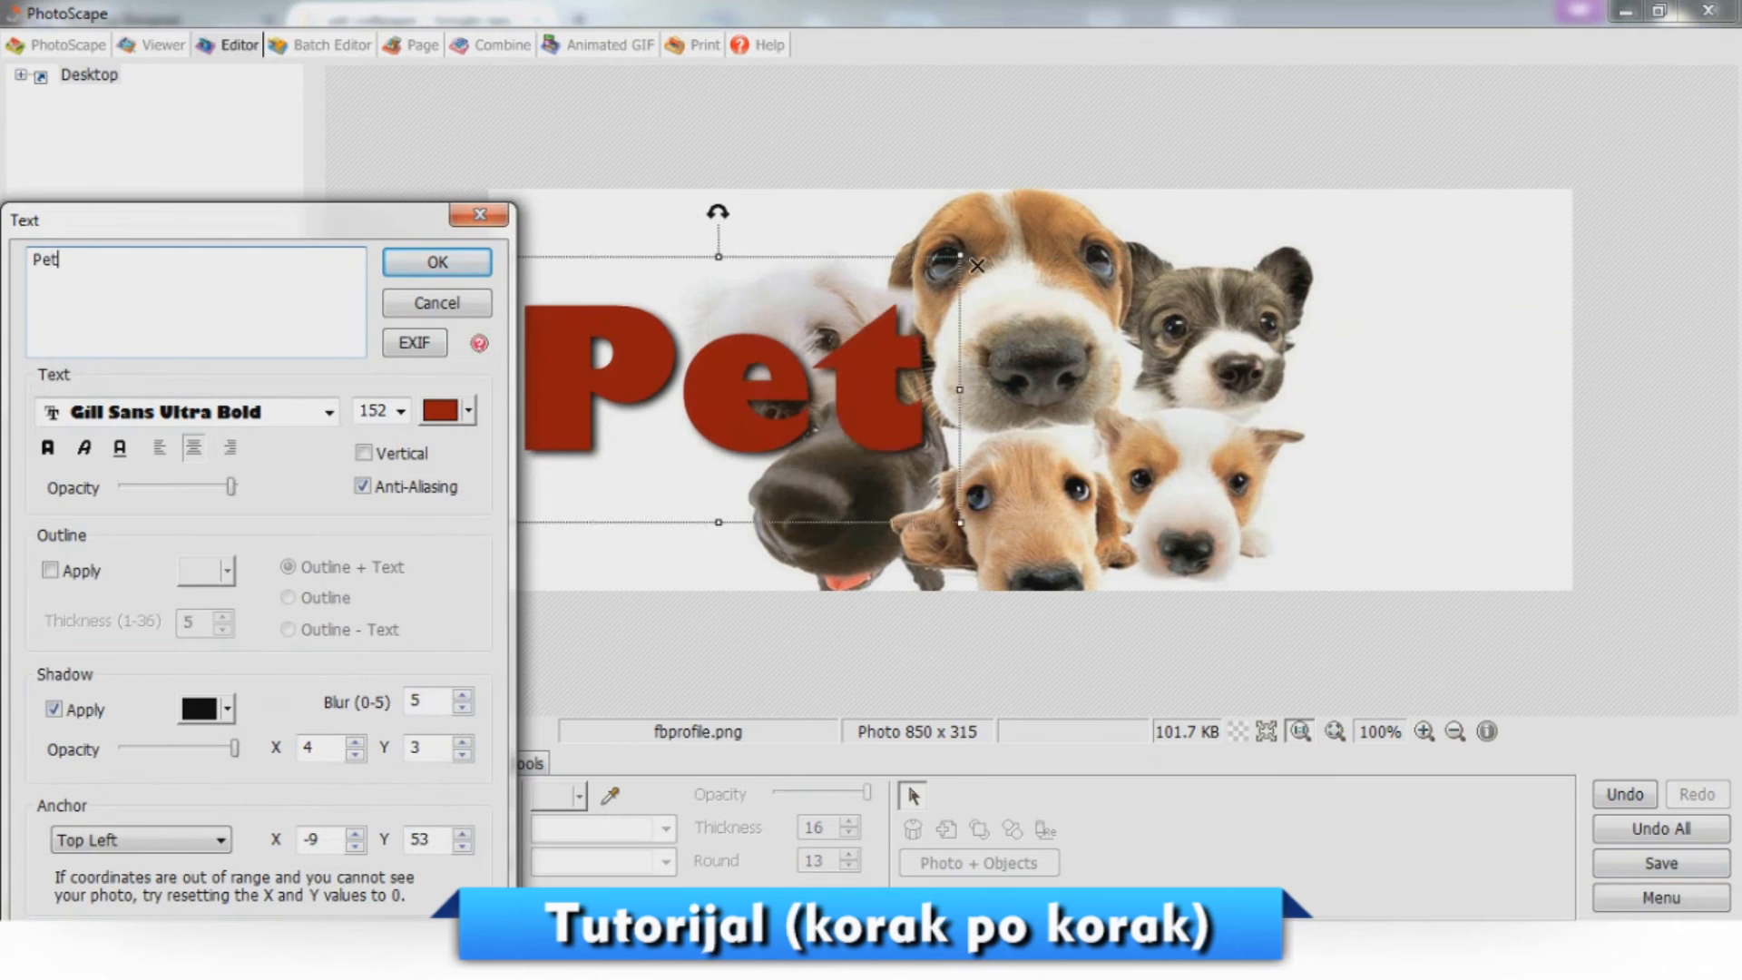
text(Shop )
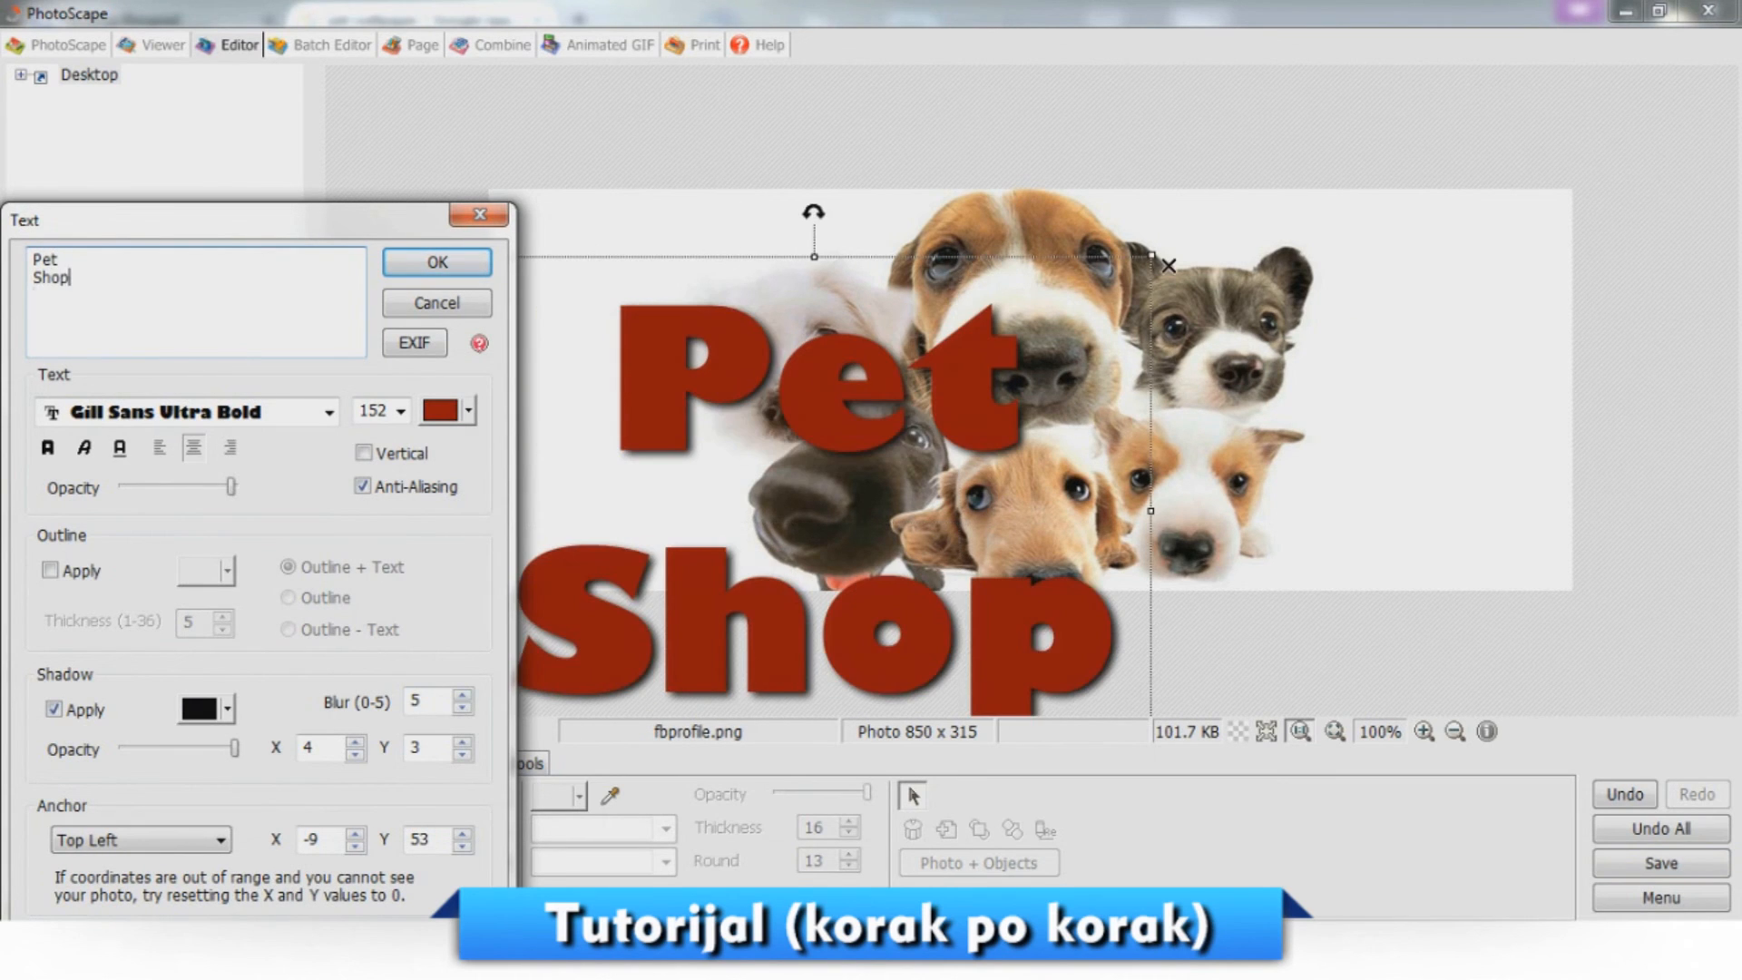
text(Beograd)
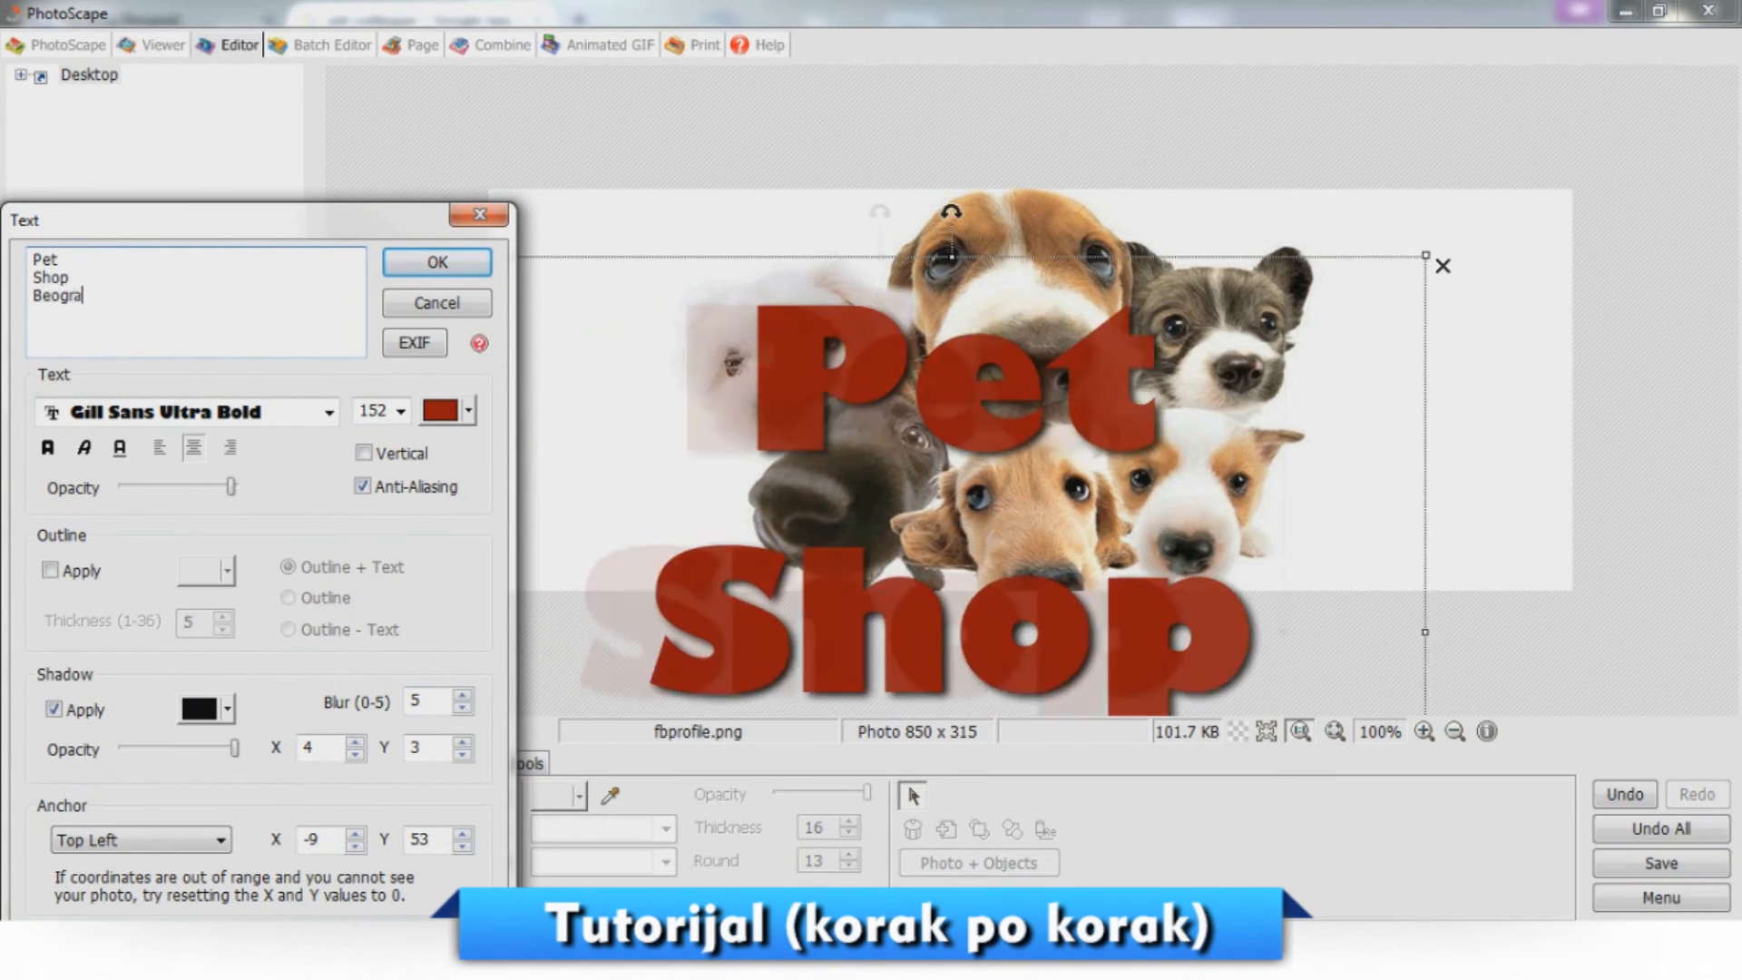
click(439, 263)
Shrink the three-line text and place it in the cover's lower right corner beside the puppies.
drag(483, 259, 853, 513)
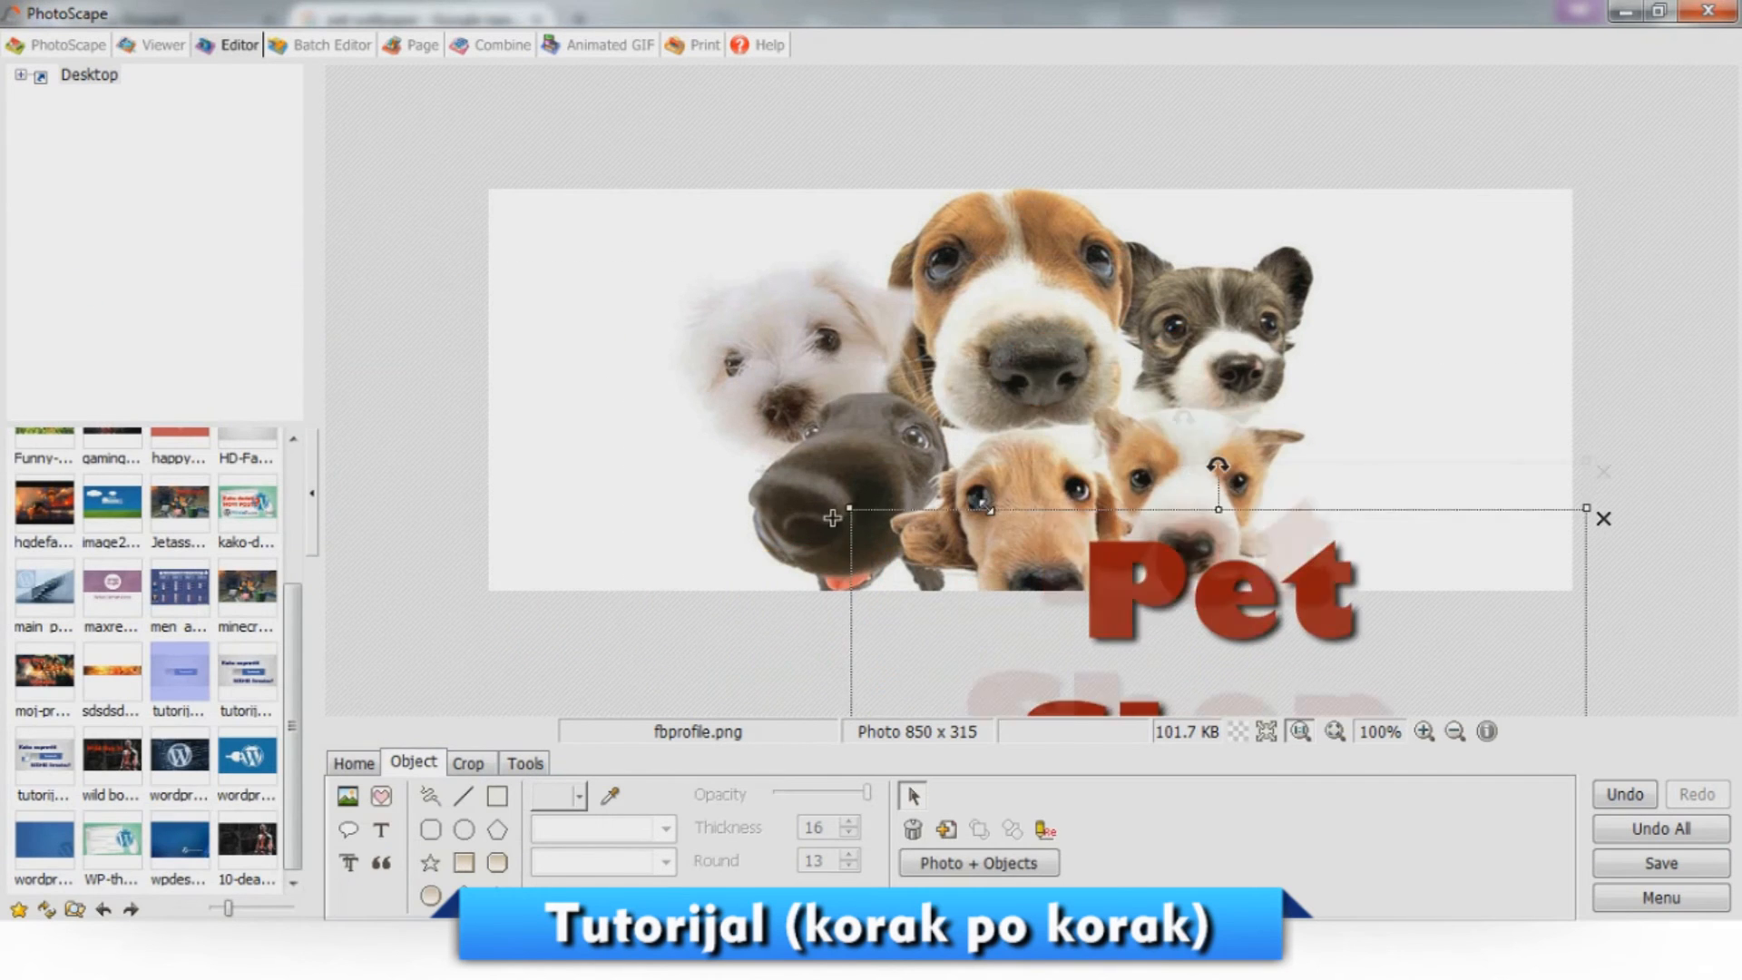
drag(1015, 546, 1022, 223)
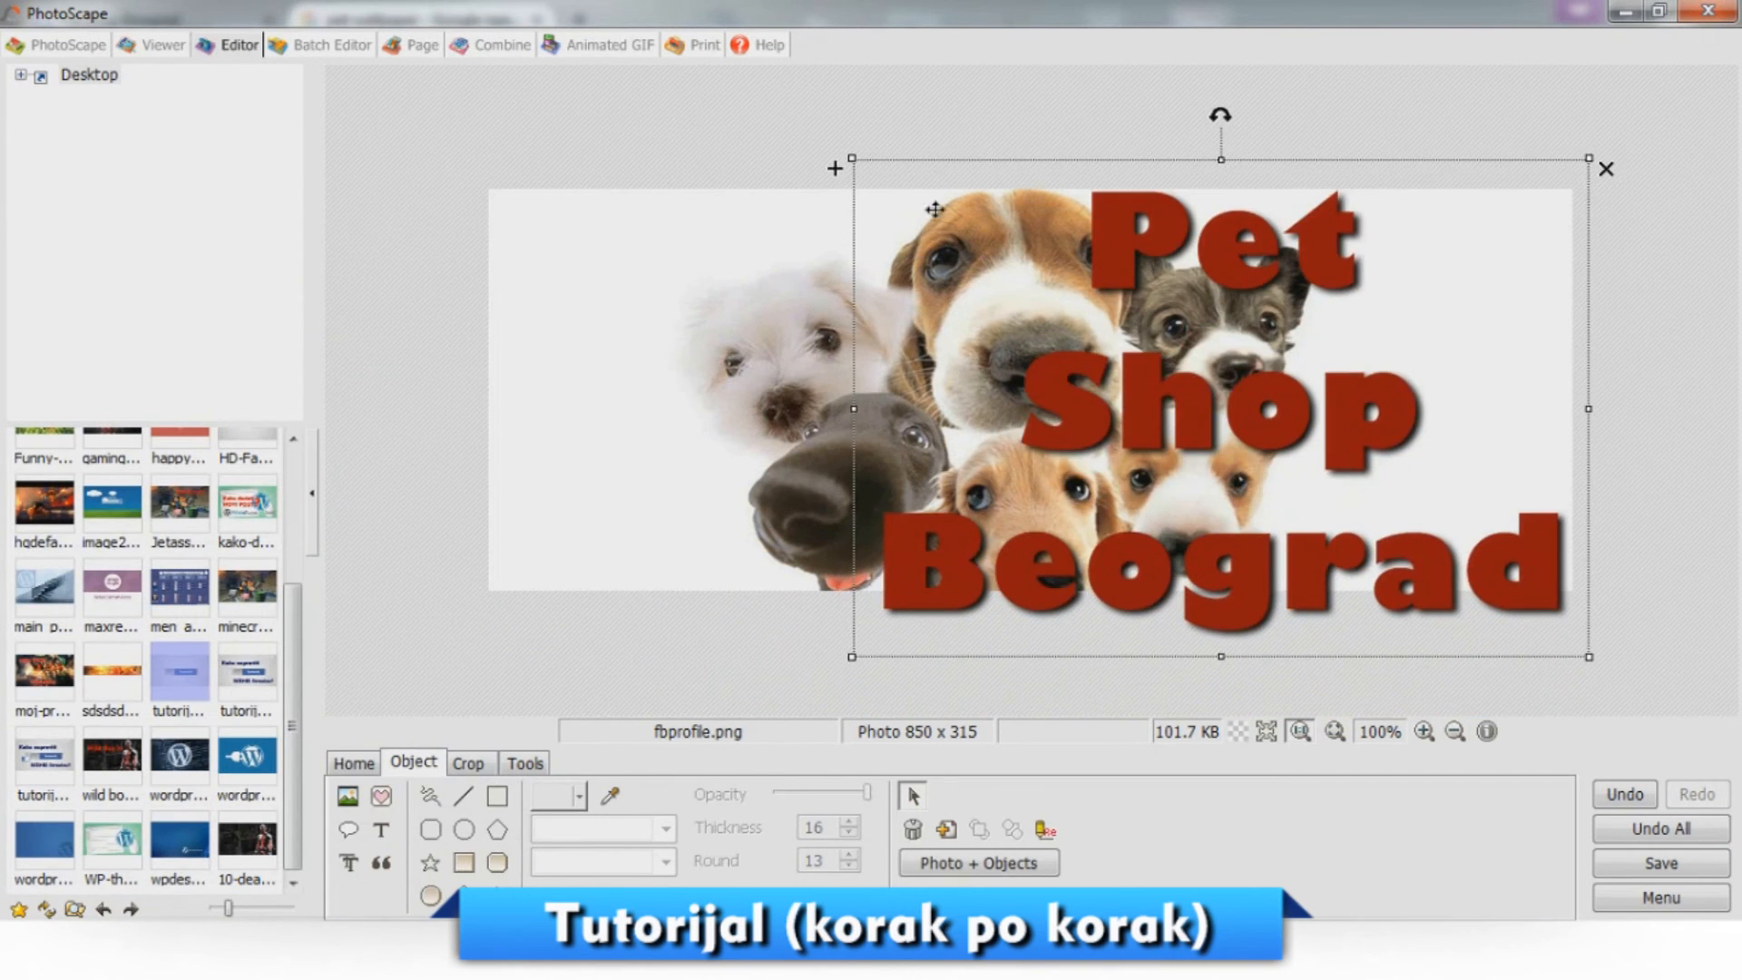
click(849, 161)
click(886, 207)
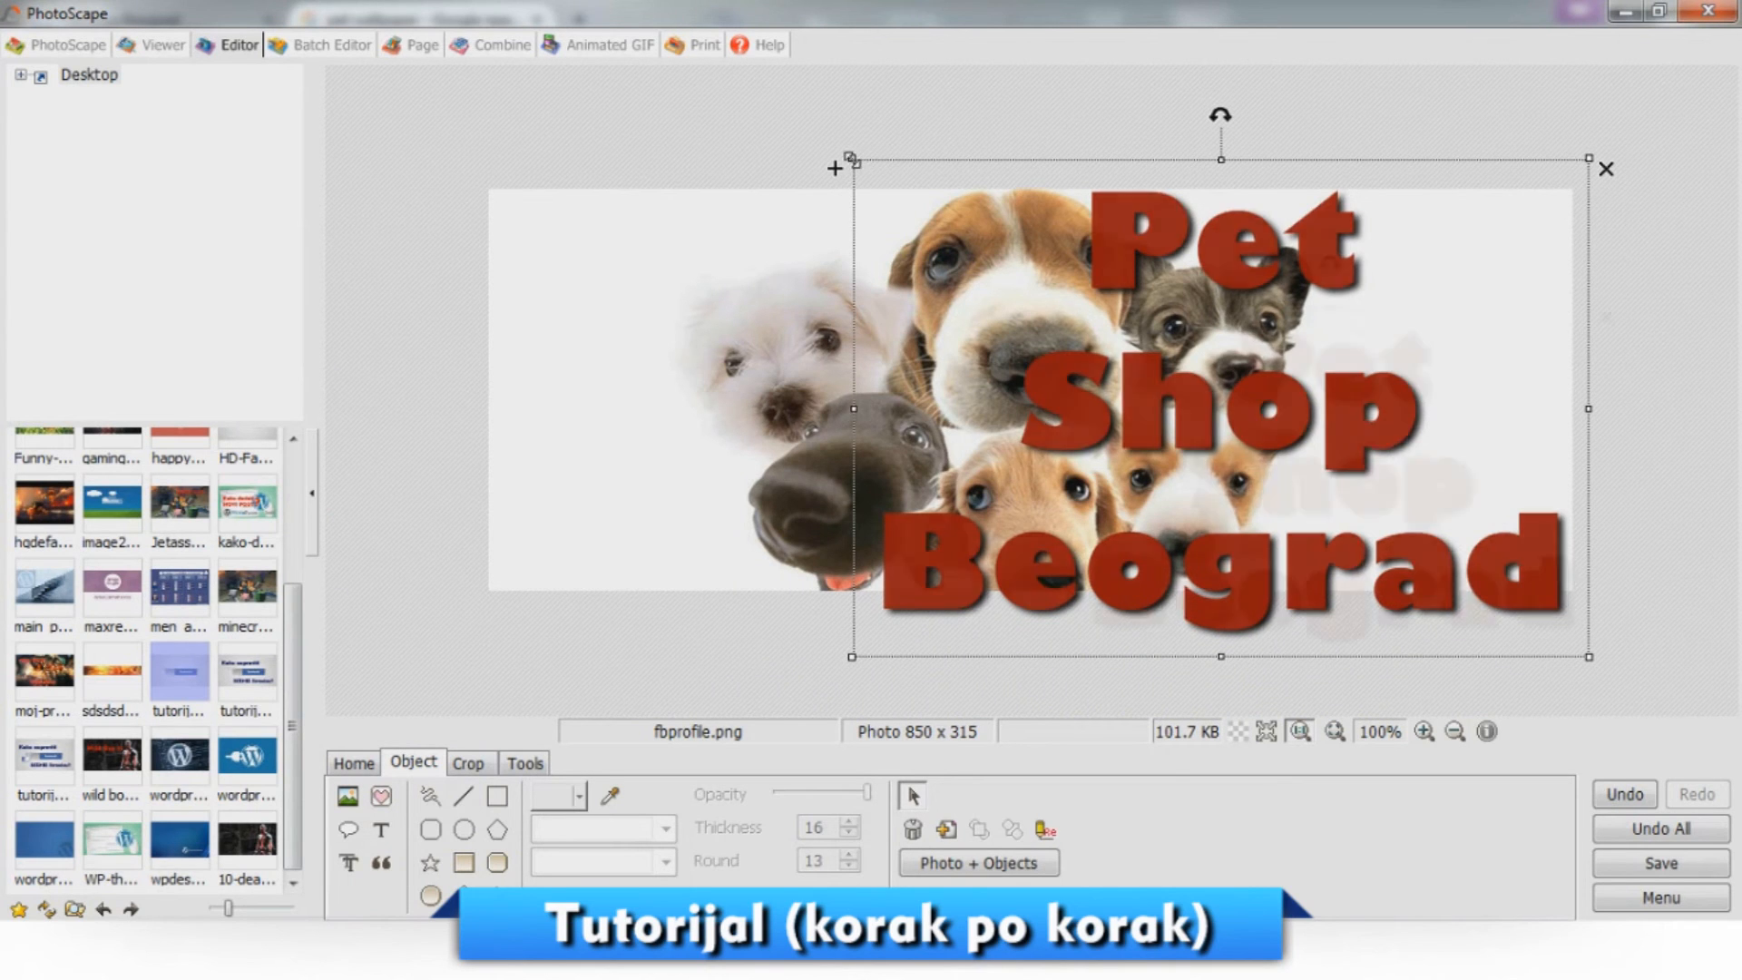
drag(855, 161, 1244, 420)
drag(1431, 528, 1416, 459)
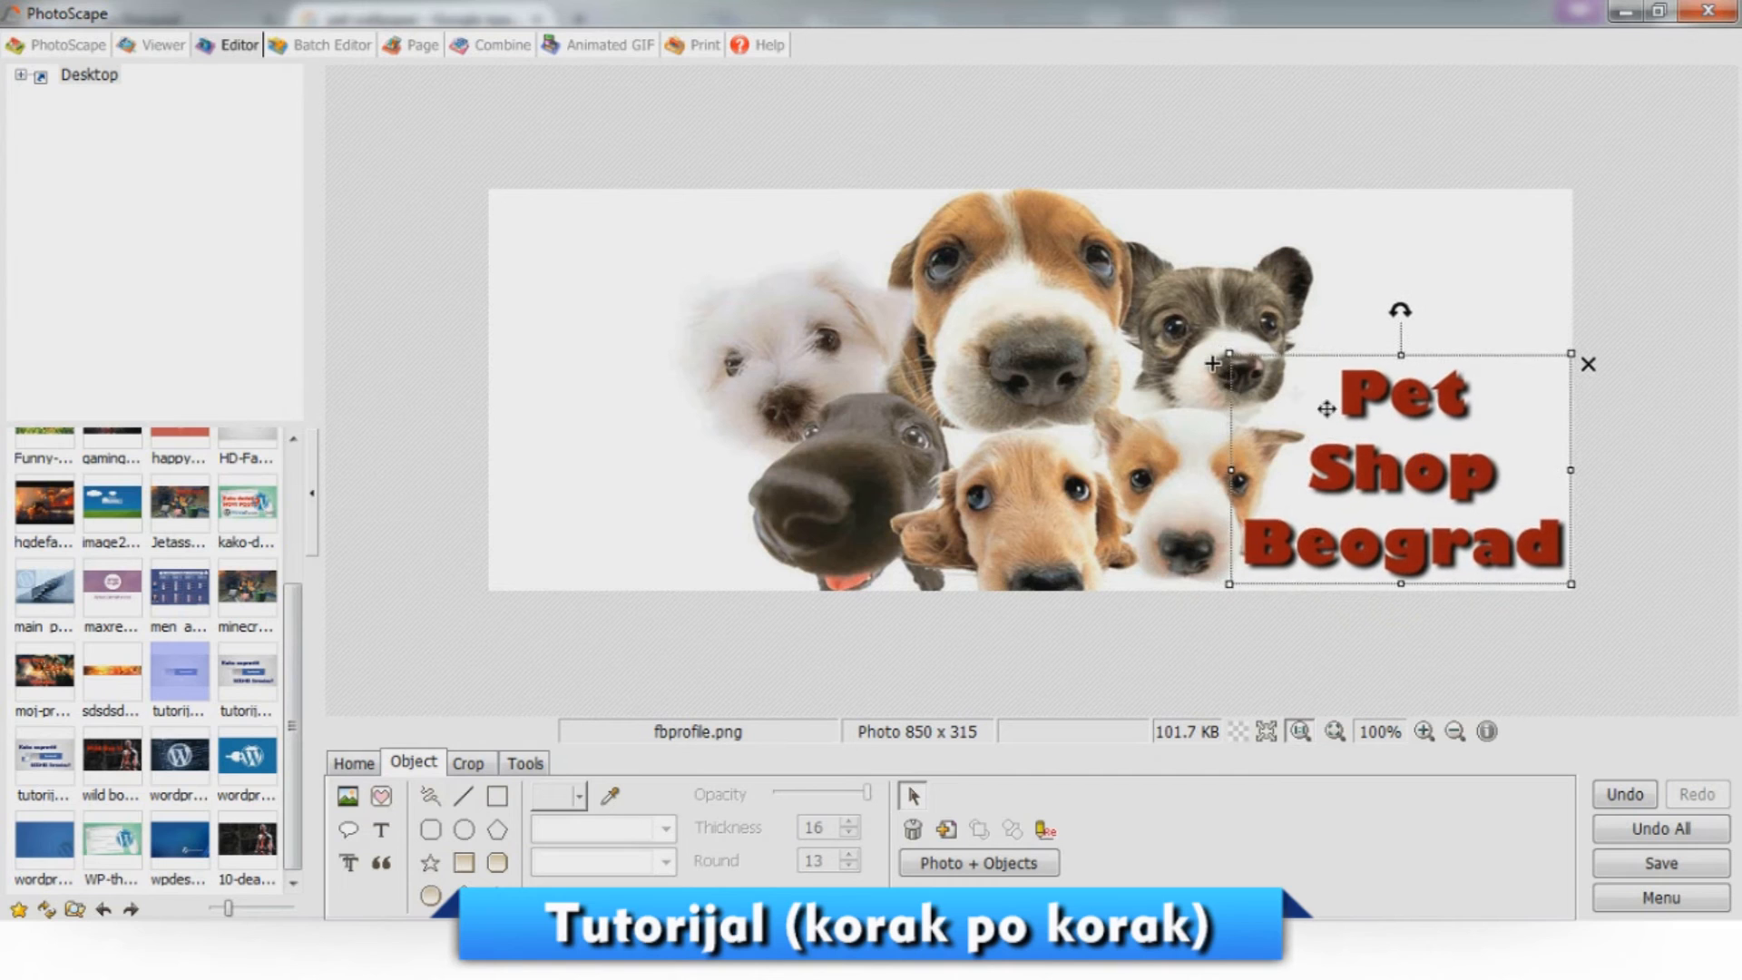
Edit the text object to remove the "Beograd" line, leaving only "Pet Shop".
drag(1323, 430, 875, 408)
double_click(875, 408)
drag(209, 313, 18, 303)
key(BackSpace)
click(437, 265)
Move the "Pet Shop" text to the white area right of the puppies and enlarge it to fit there.
drag(900, 449, 1406, 493)
drag(1497, 382, 1565, 316)
drag(1429, 352, 1426, 364)
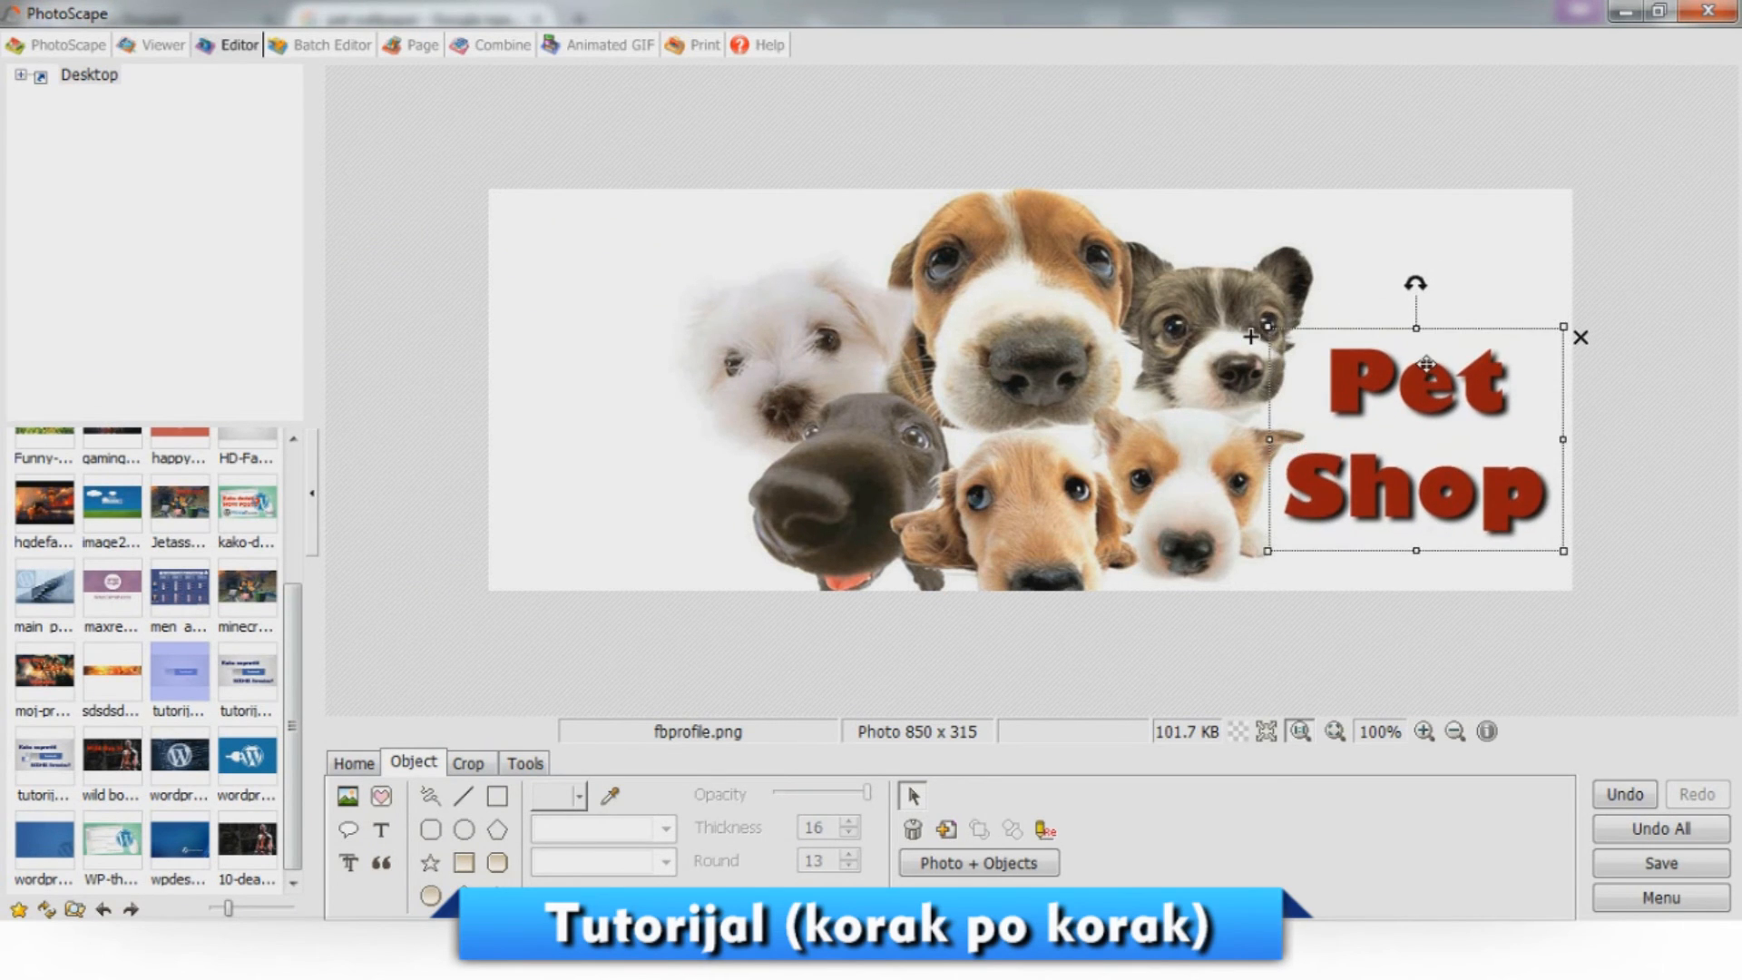
Add a separate text object reading "Beograd" and place it below the "Pet Shop" text.
click(381, 830)
text(Beograd)
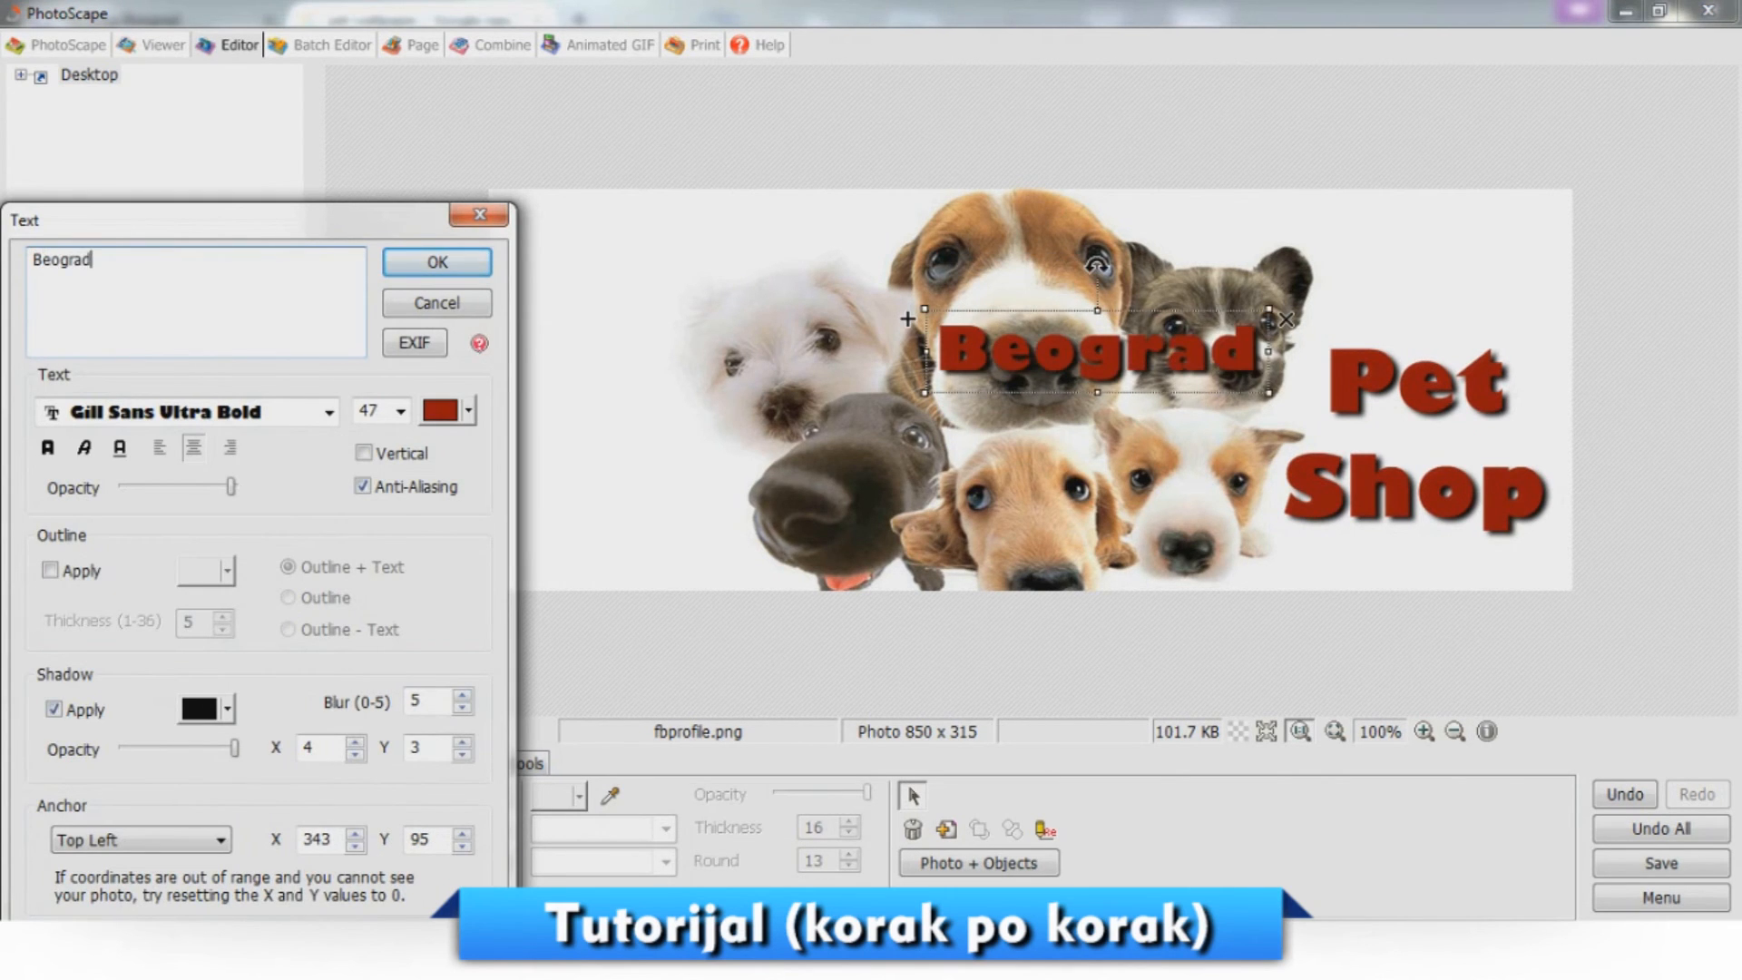
click(438, 262)
drag(1184, 363, 1502, 527)
Raise the "Pet Shop" text and fit "Beograd" just beneath it, slightly enlarged to match its width.
drag(1456, 418, 1466, 301)
drag(1455, 524, 1449, 453)
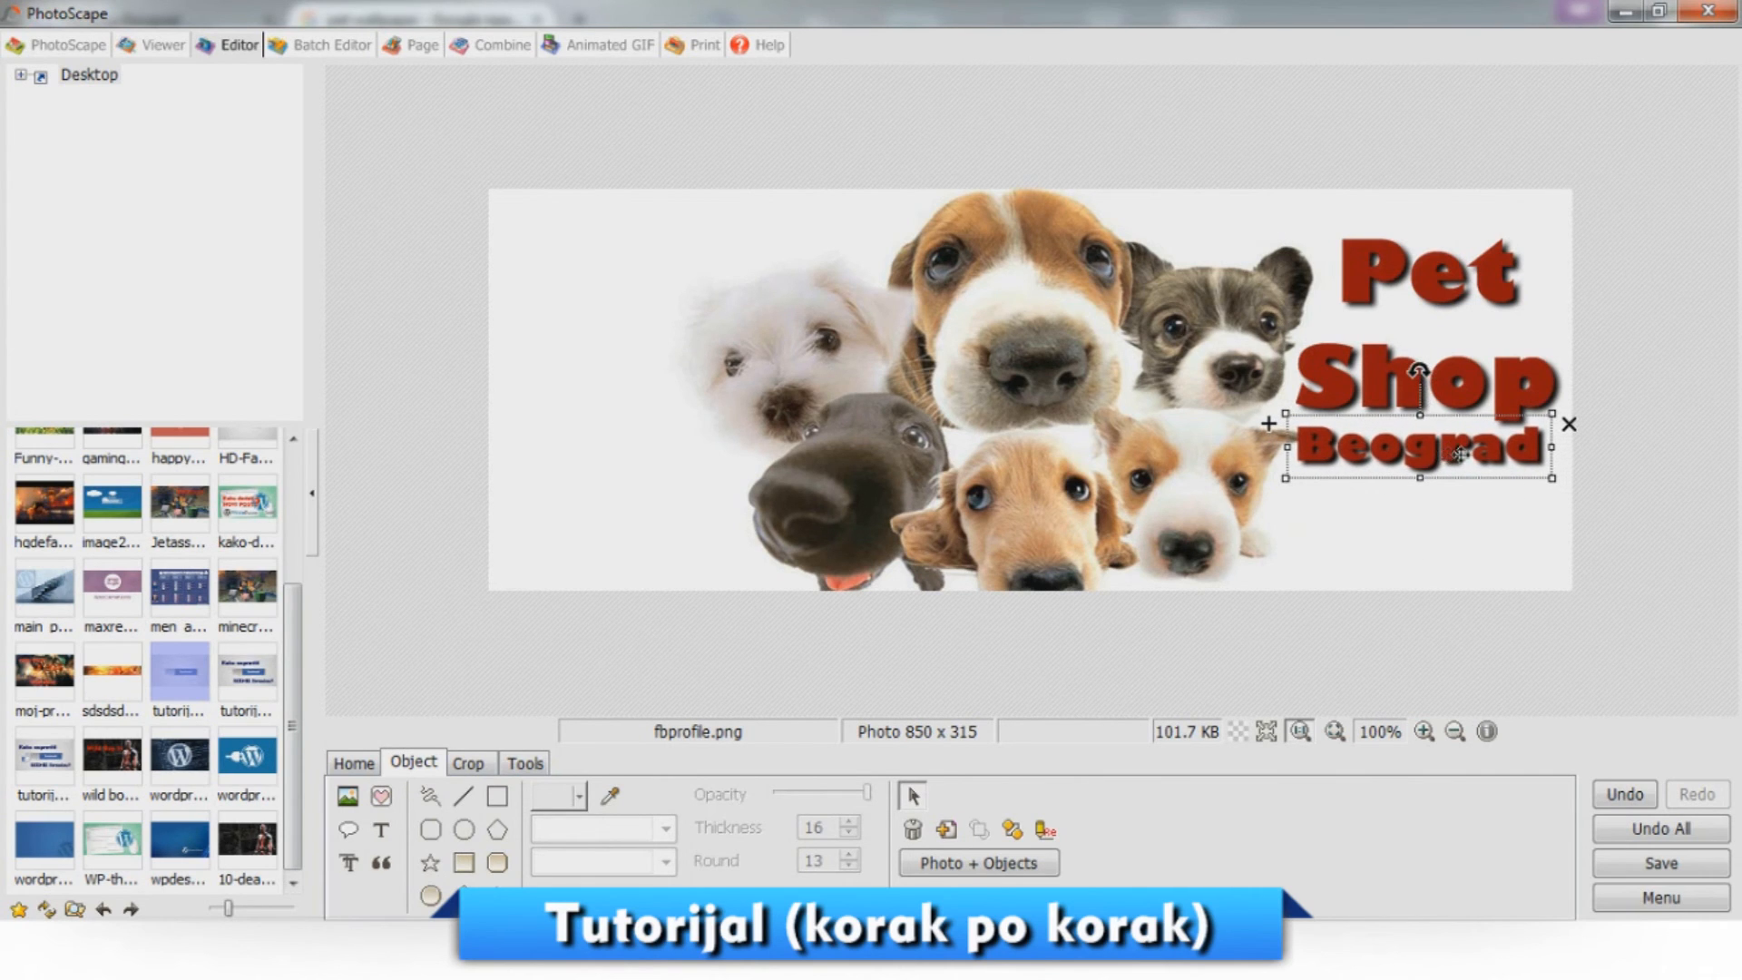
drag(1553, 481, 1521, 494)
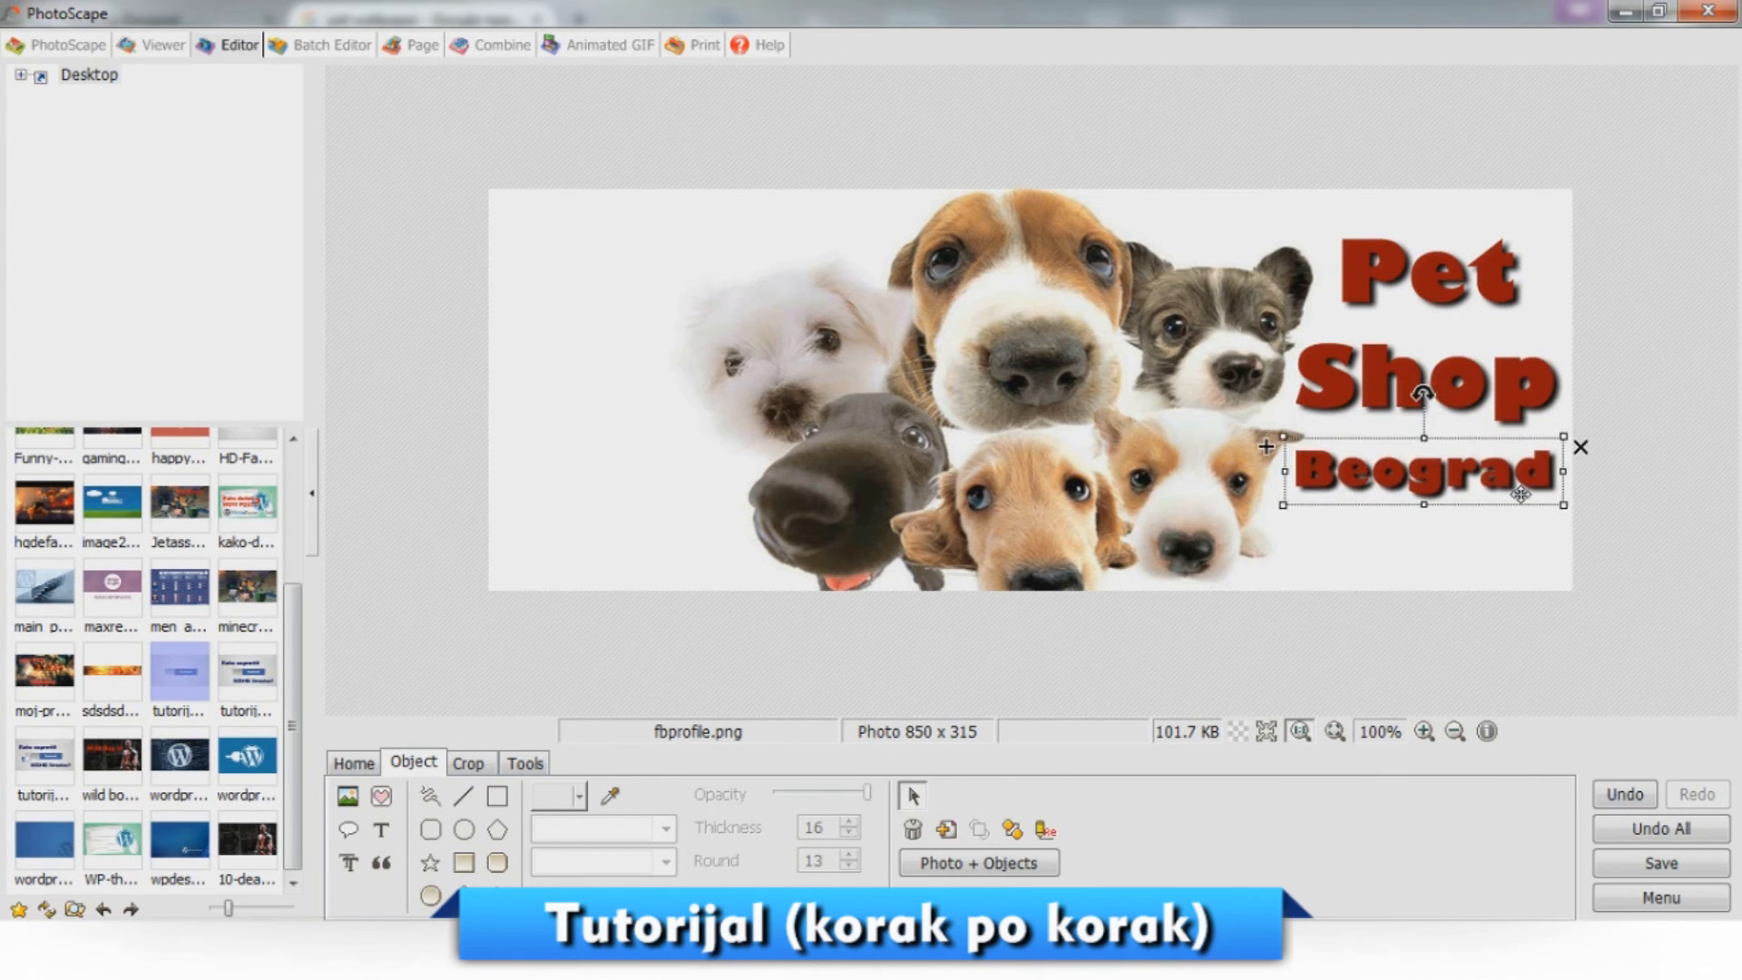
Save the finished cover image to the Desktop as a PNG named fbcover.
click(1635, 863)
click(531, 472)
text(fbcover)
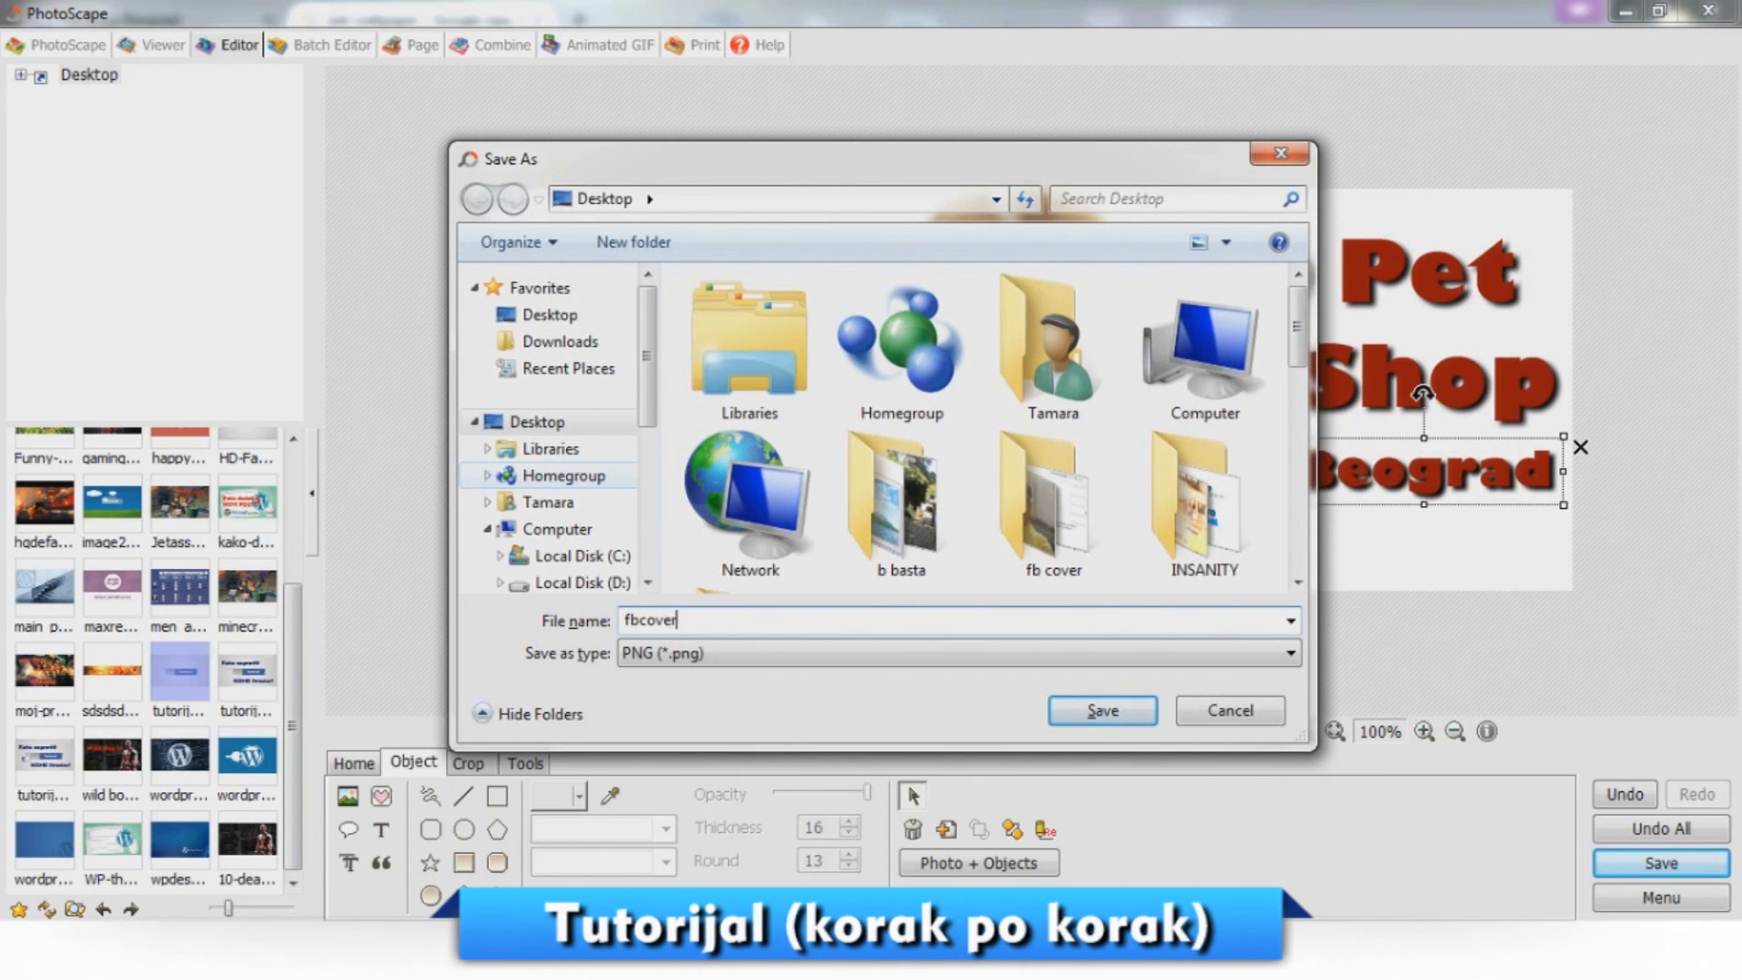
click(1102, 710)
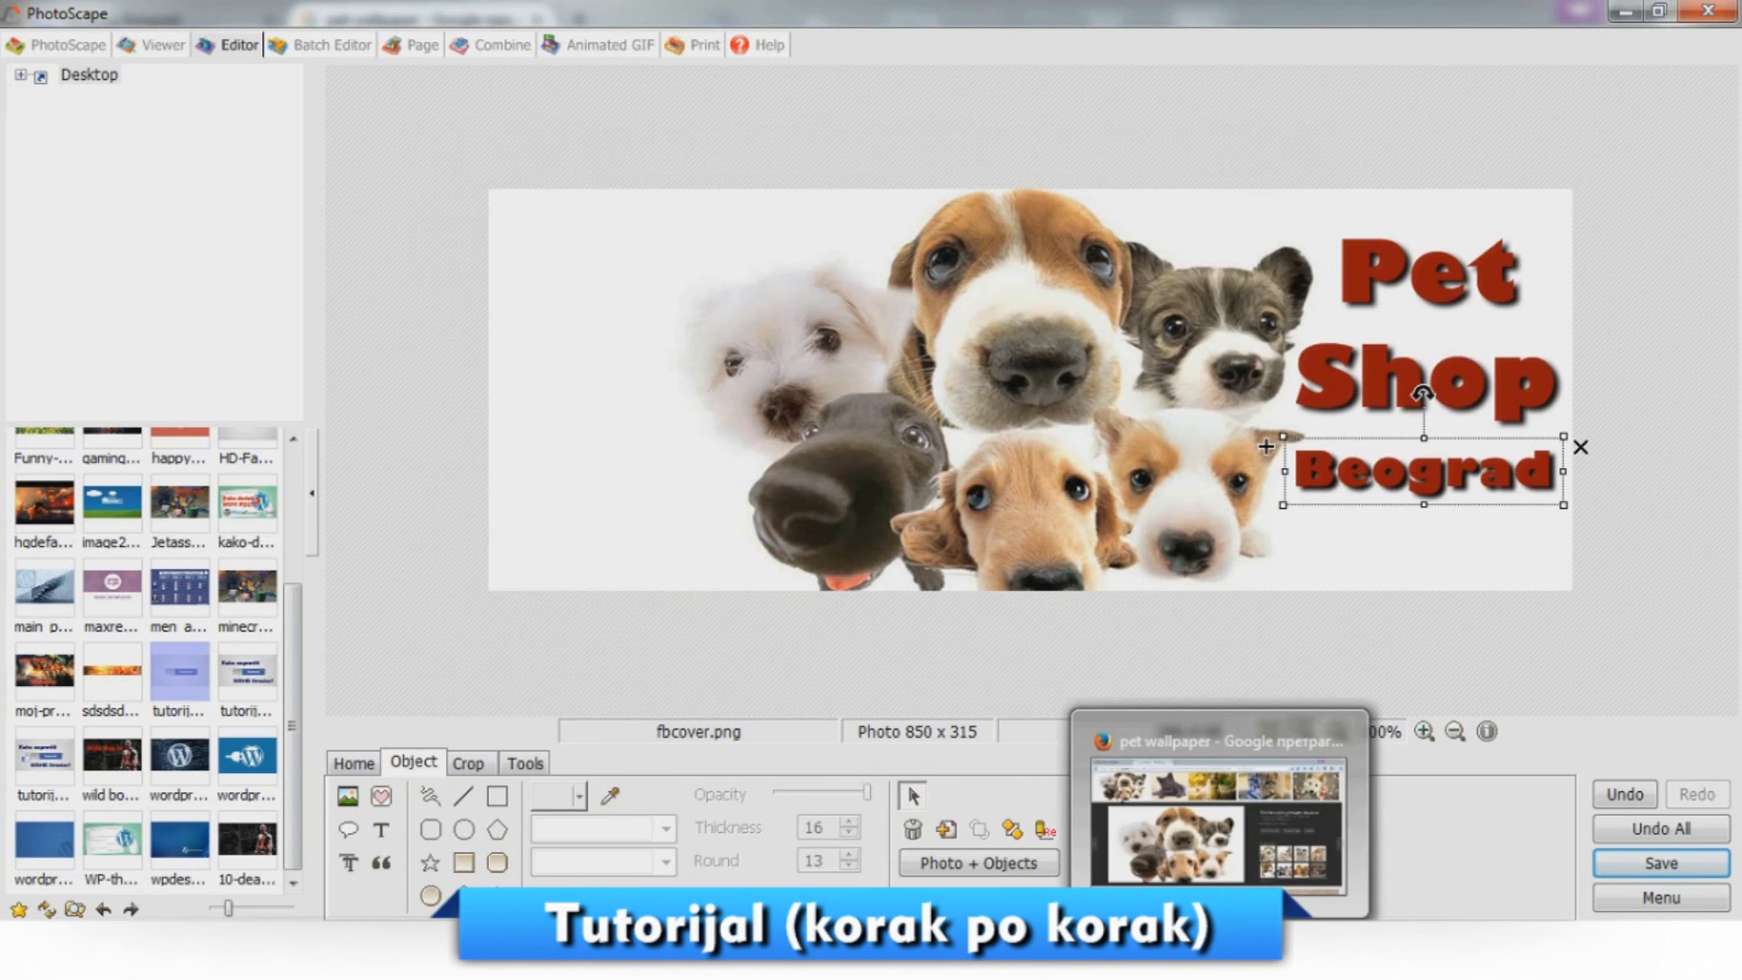
Switch to the Facebook page in Firefox, upload fbcover as its cover photo, and save it with the position shifted slightly to the left.
click(1219, 964)
click(136, 20)
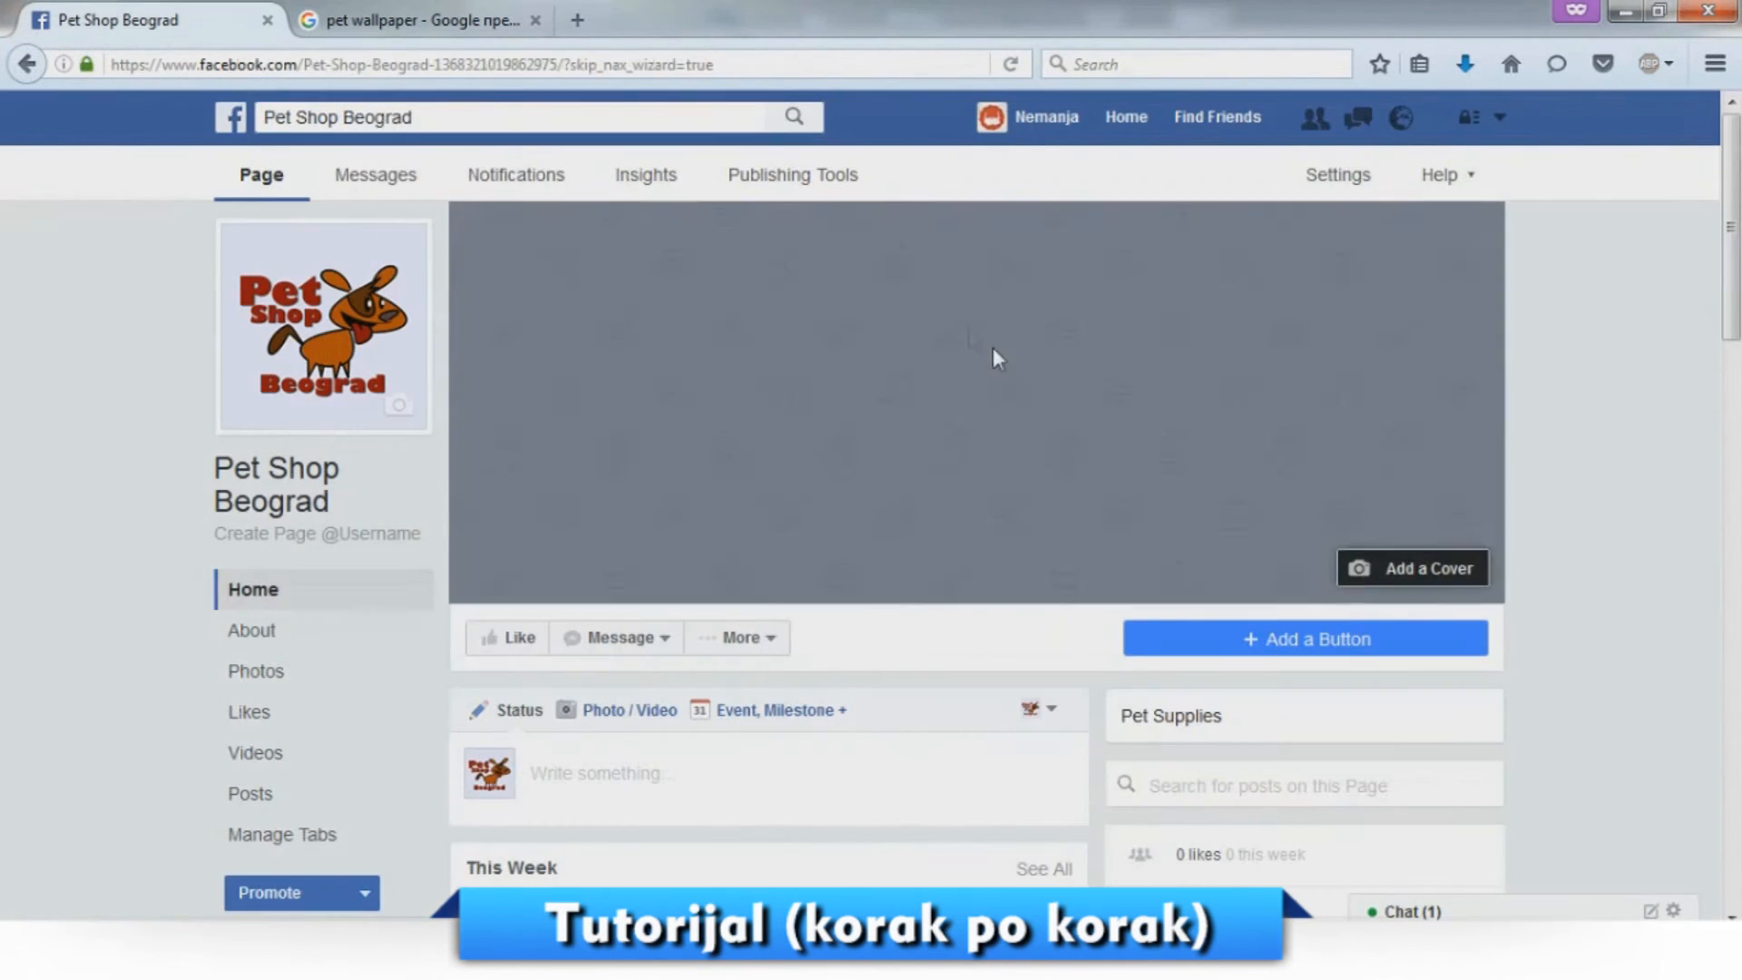
click(1392, 570)
click(1393, 651)
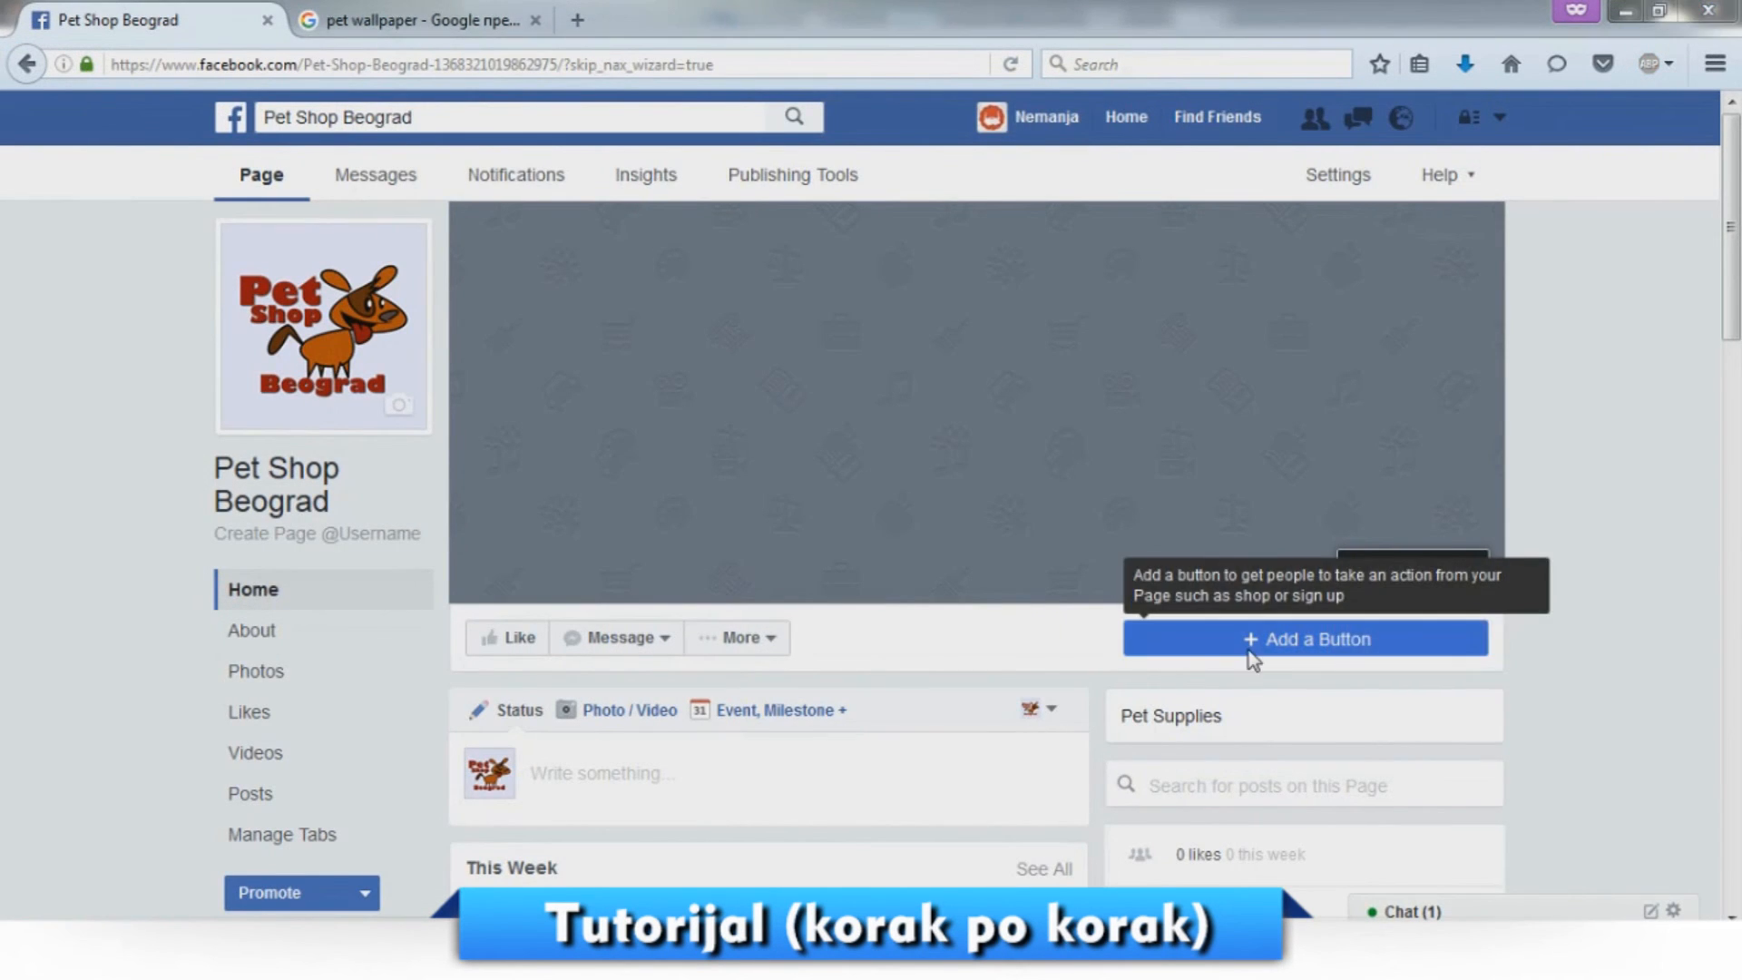
drag(850, 180, 851, 318)
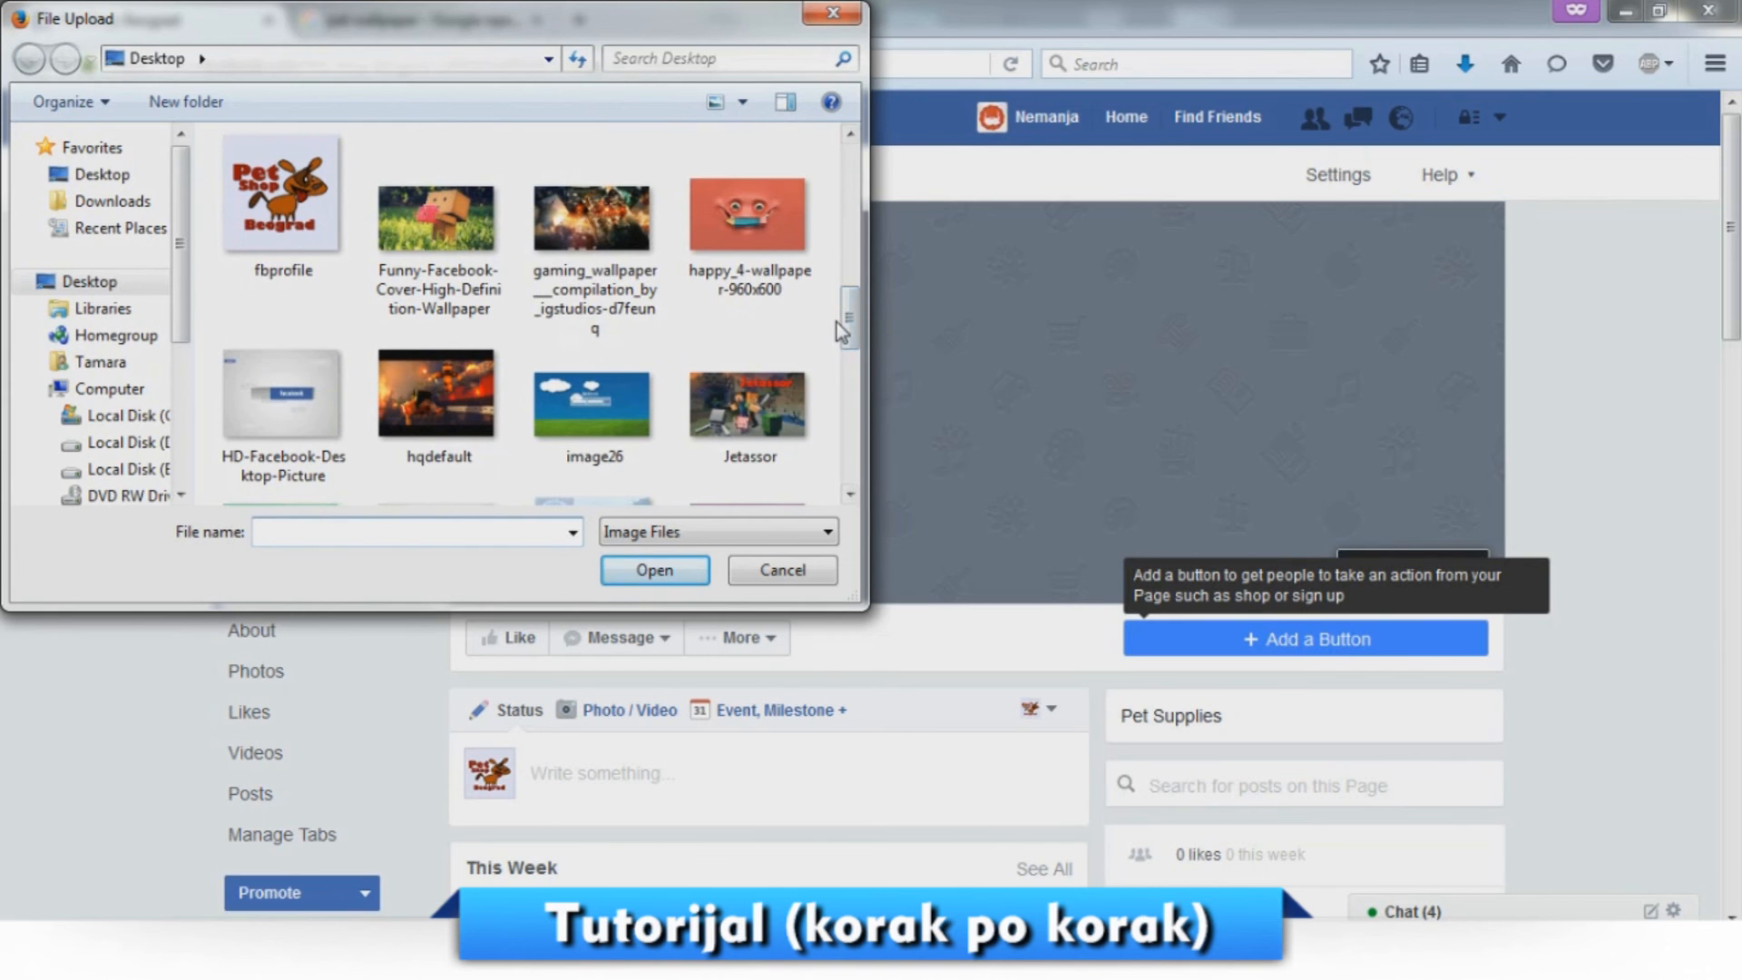
drag(851, 313, 851, 289)
click(750, 204)
click(654, 570)
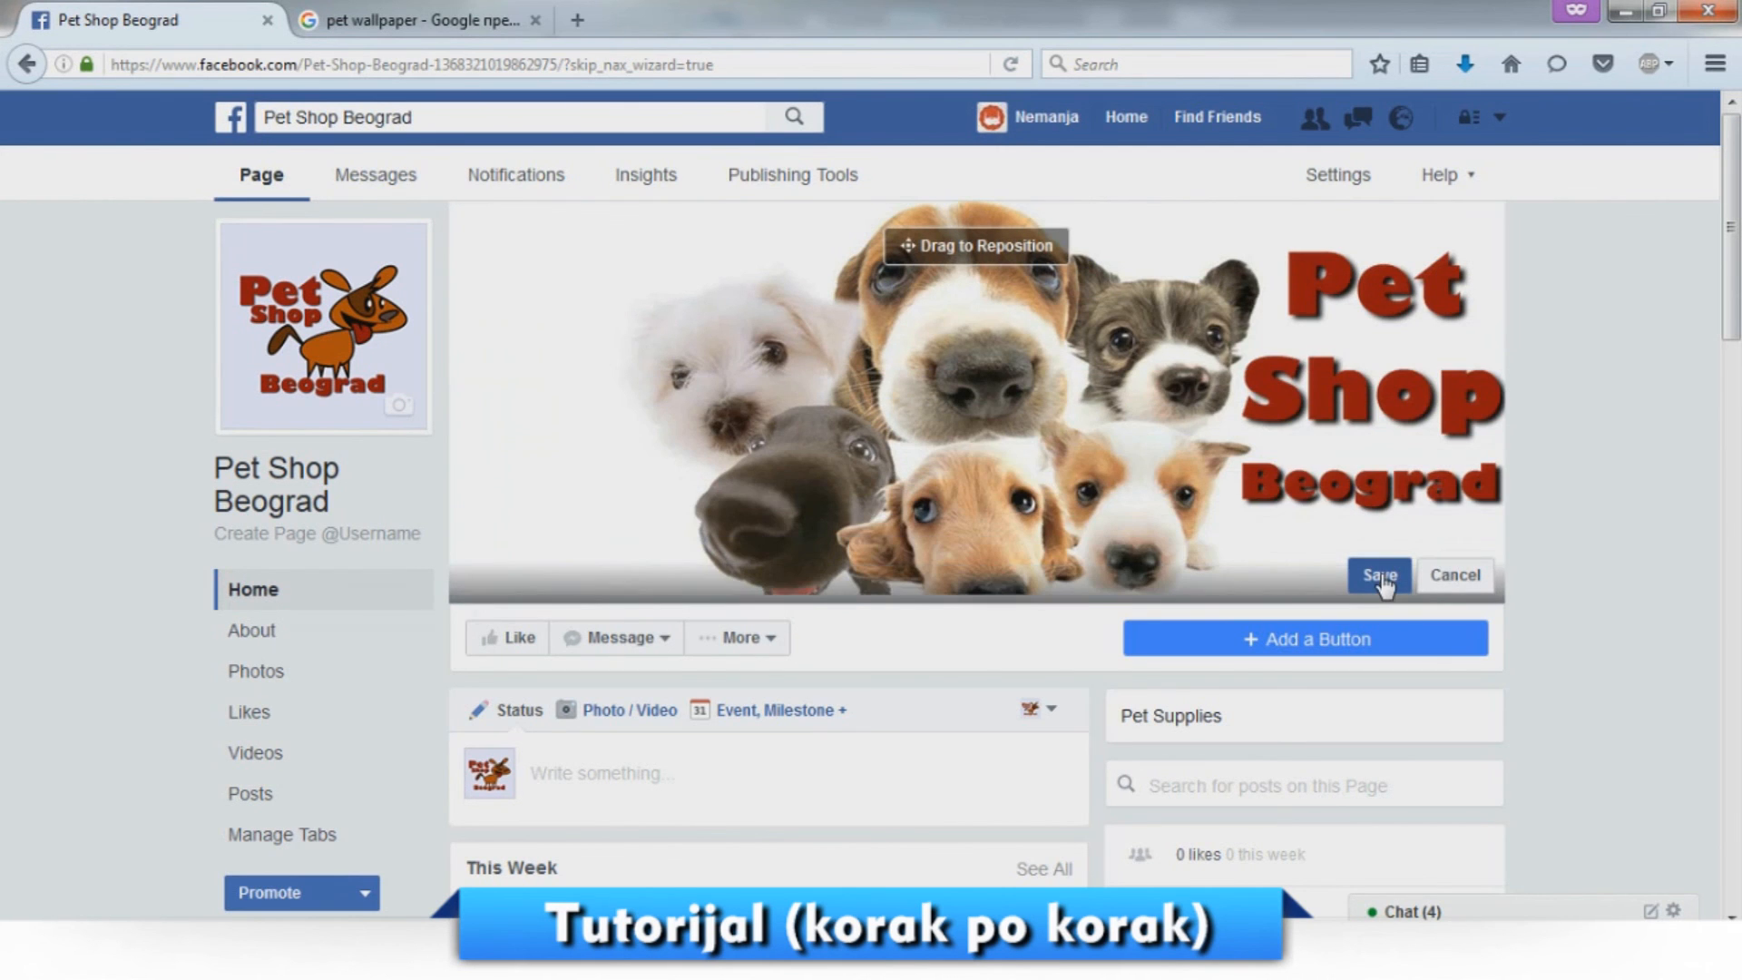
drag(1298, 504, 1165, 514)
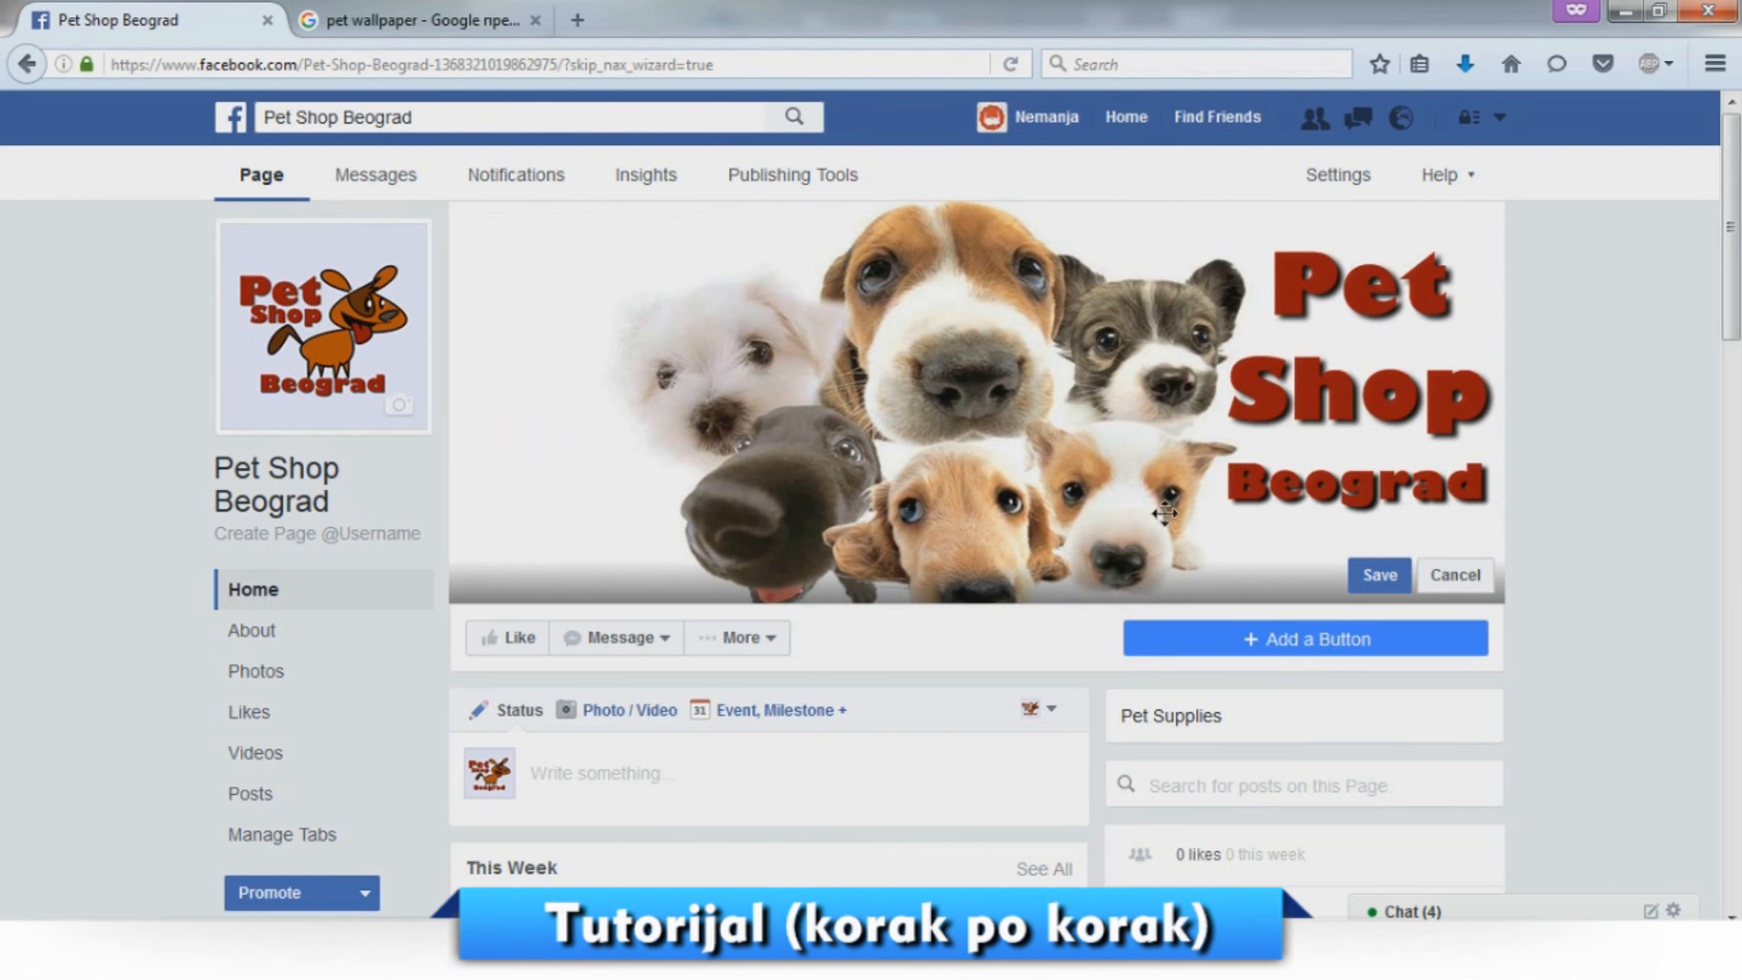
click(1378, 574)
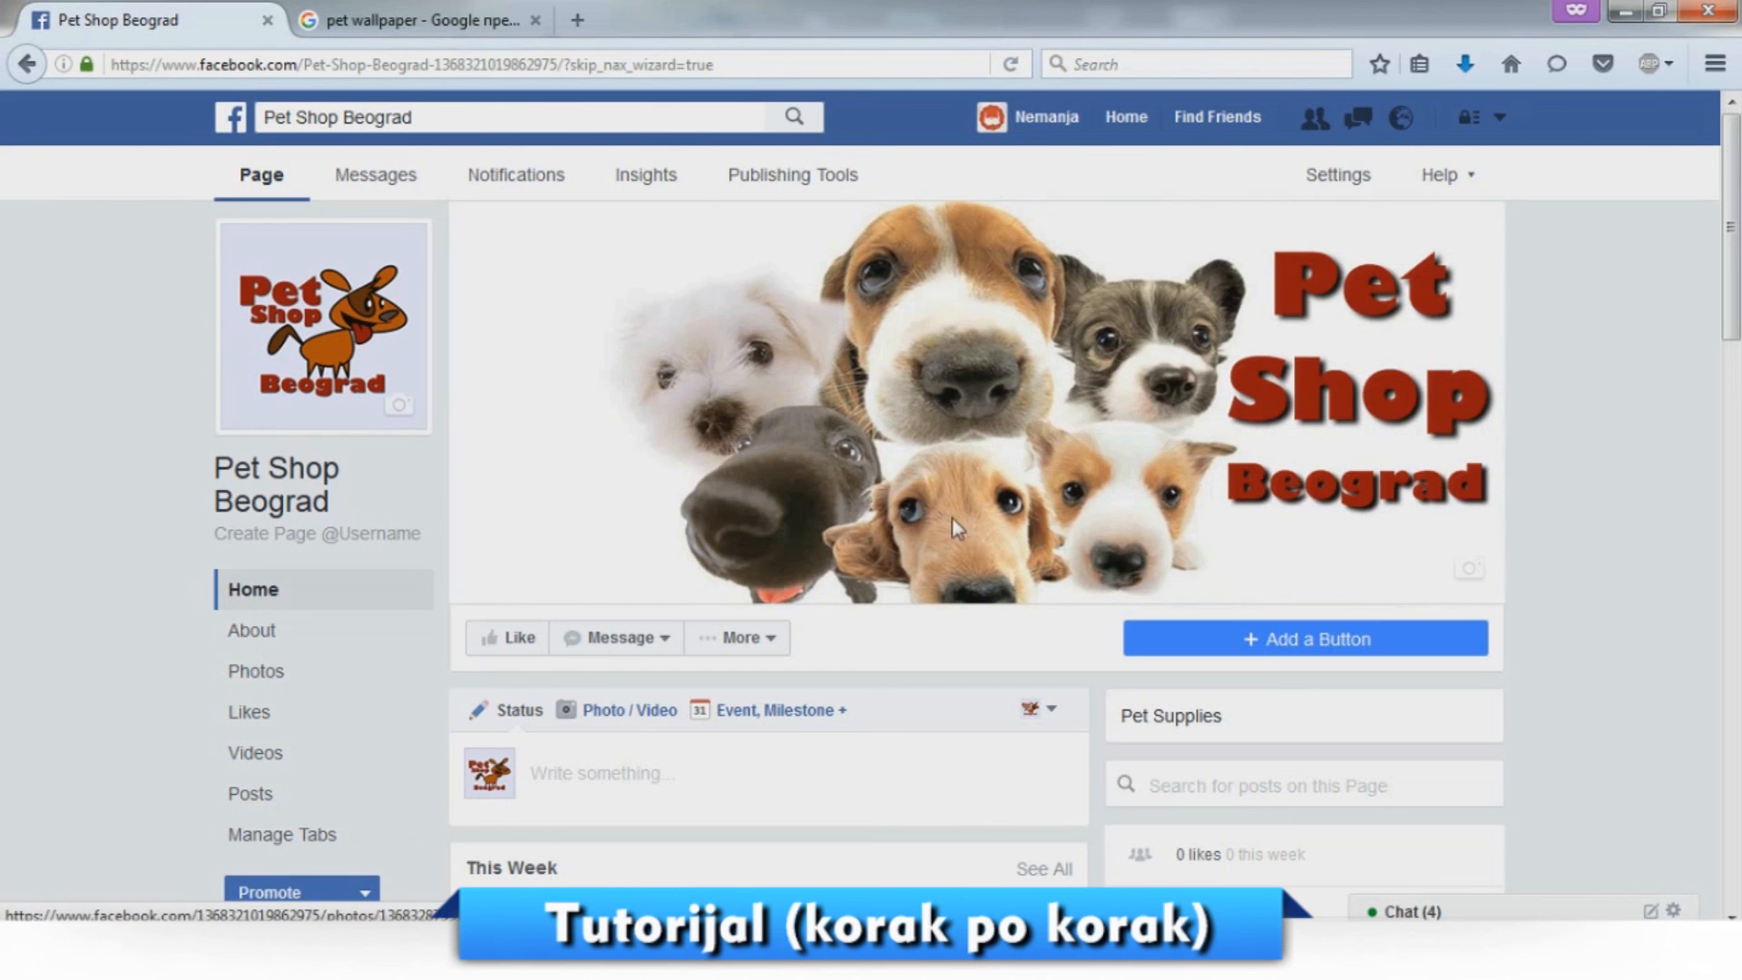
Write the status text "Dobroosli u PetShopBeograd" in a new page post, starting with a capital D.
click(620, 638)
scroll(689, 635, down, 2)
click(745, 619)
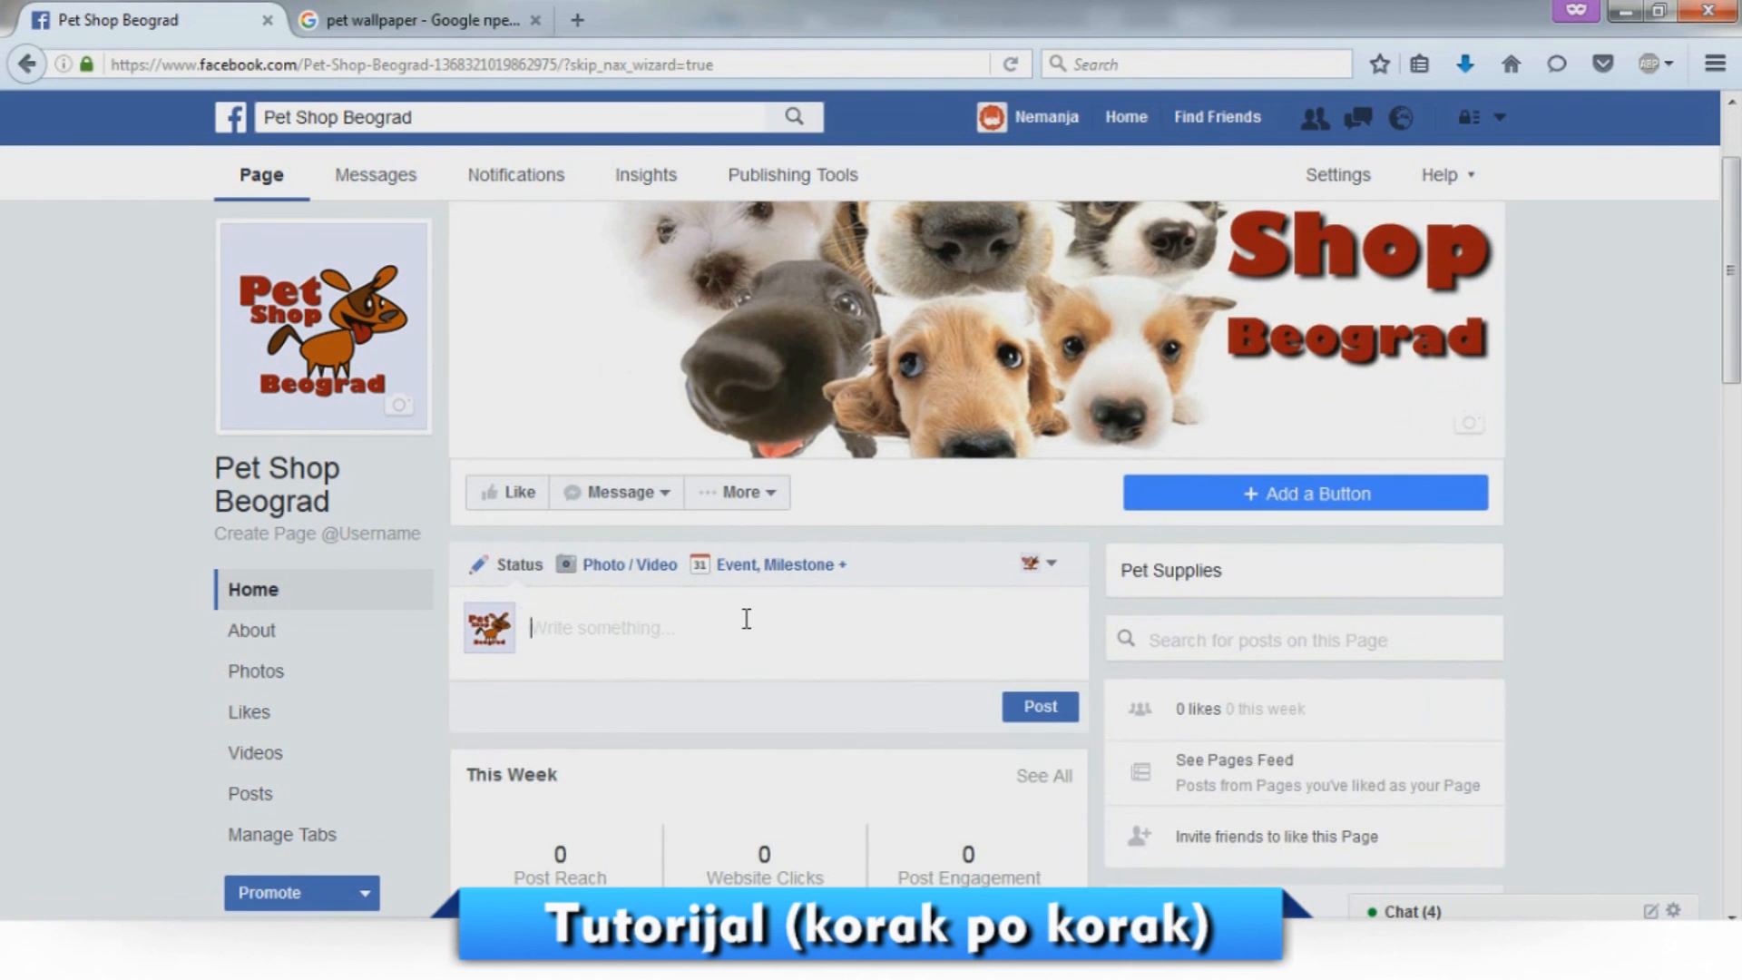
text(dobroosli u PetShopBeograd)
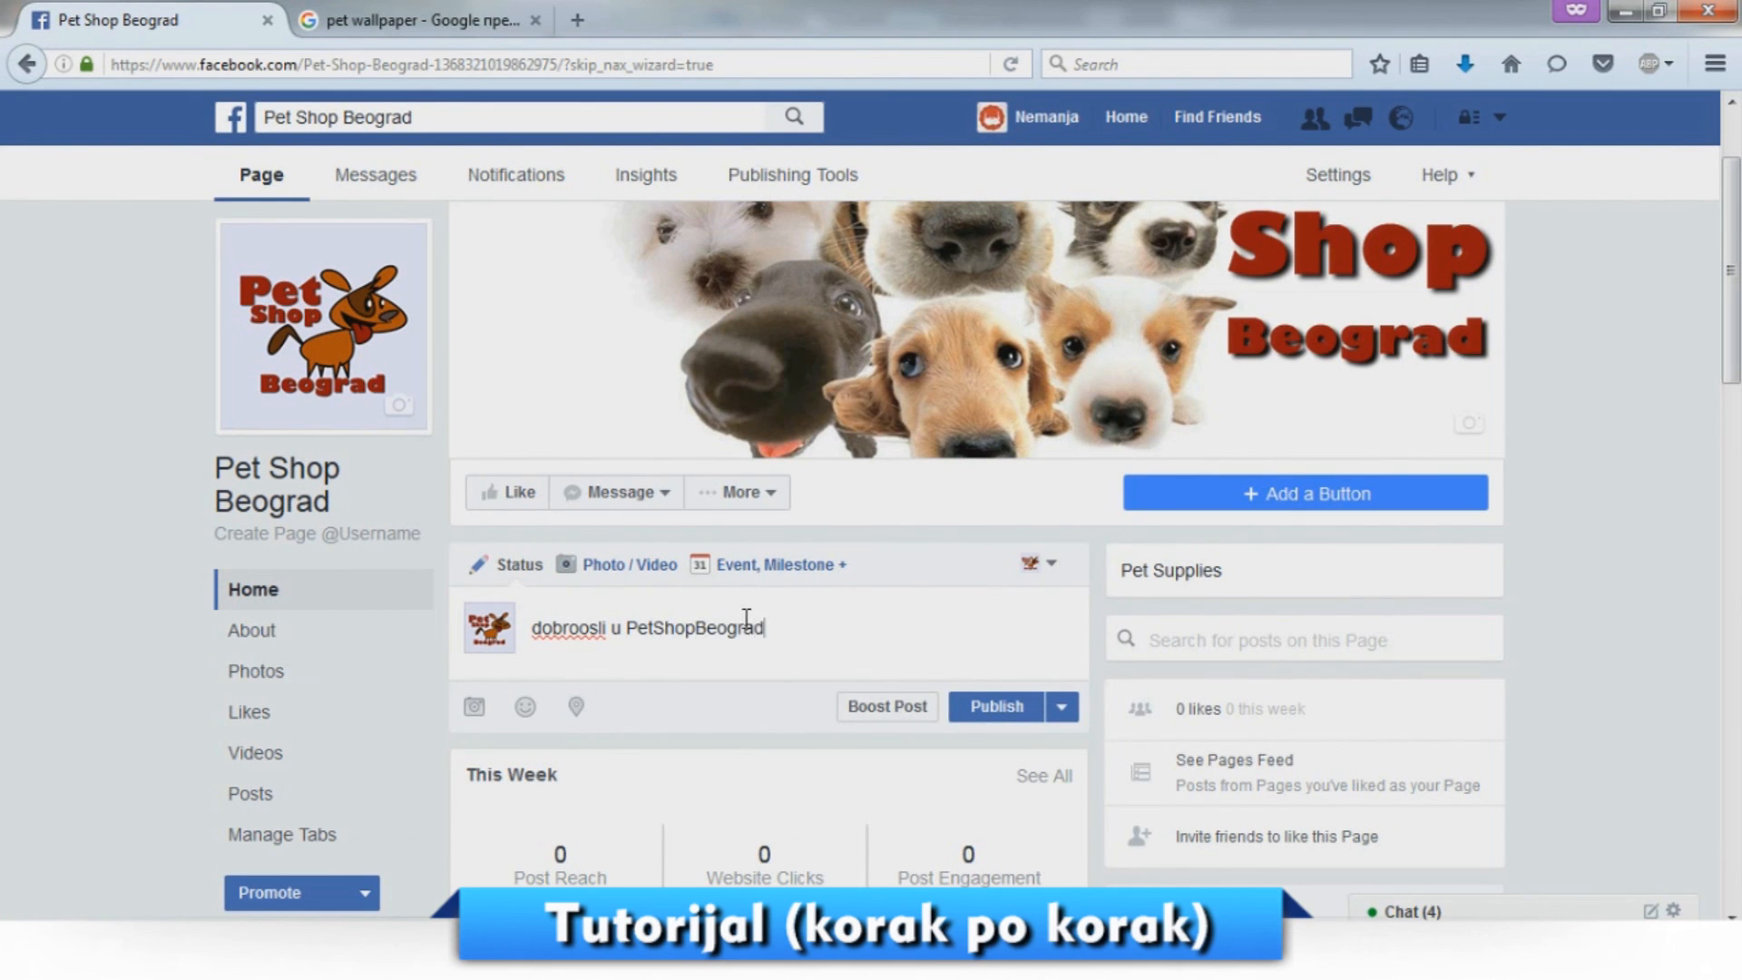
click(544, 627)
key(BackSpace)
text(D)
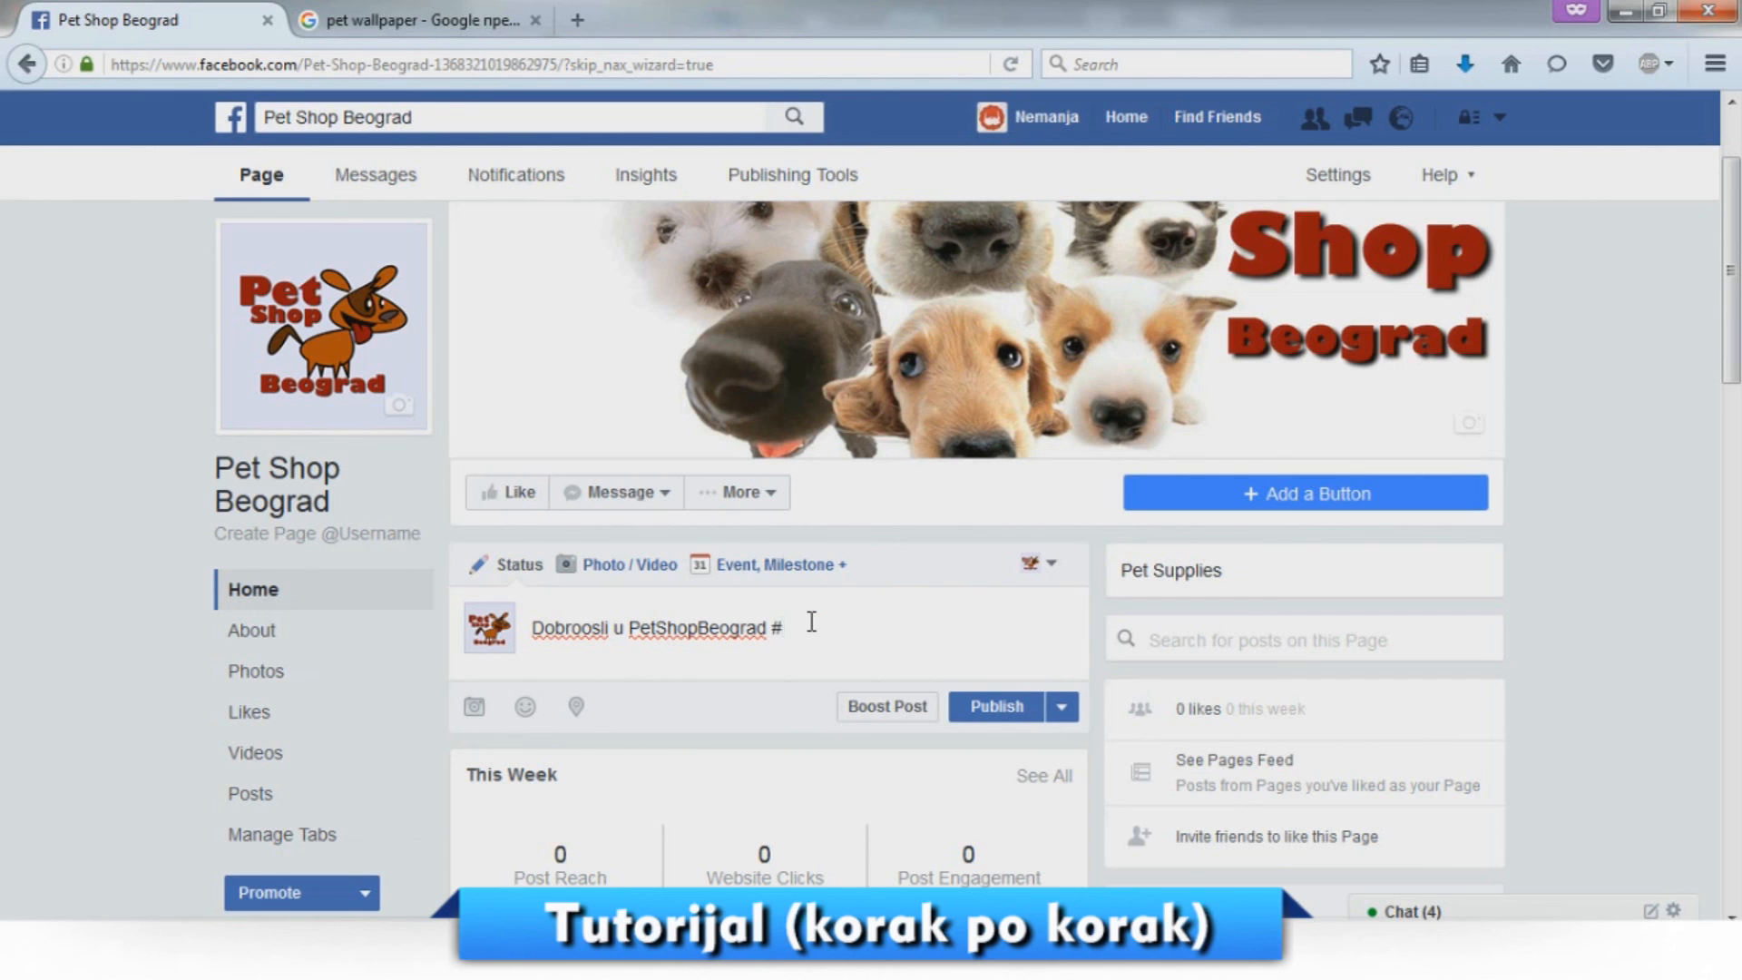
Add the hashtags #hranazapse, #kucniljubimci and #hranazamacke to the status and publish the post.
text(hranazapse #kucniljubimci #)
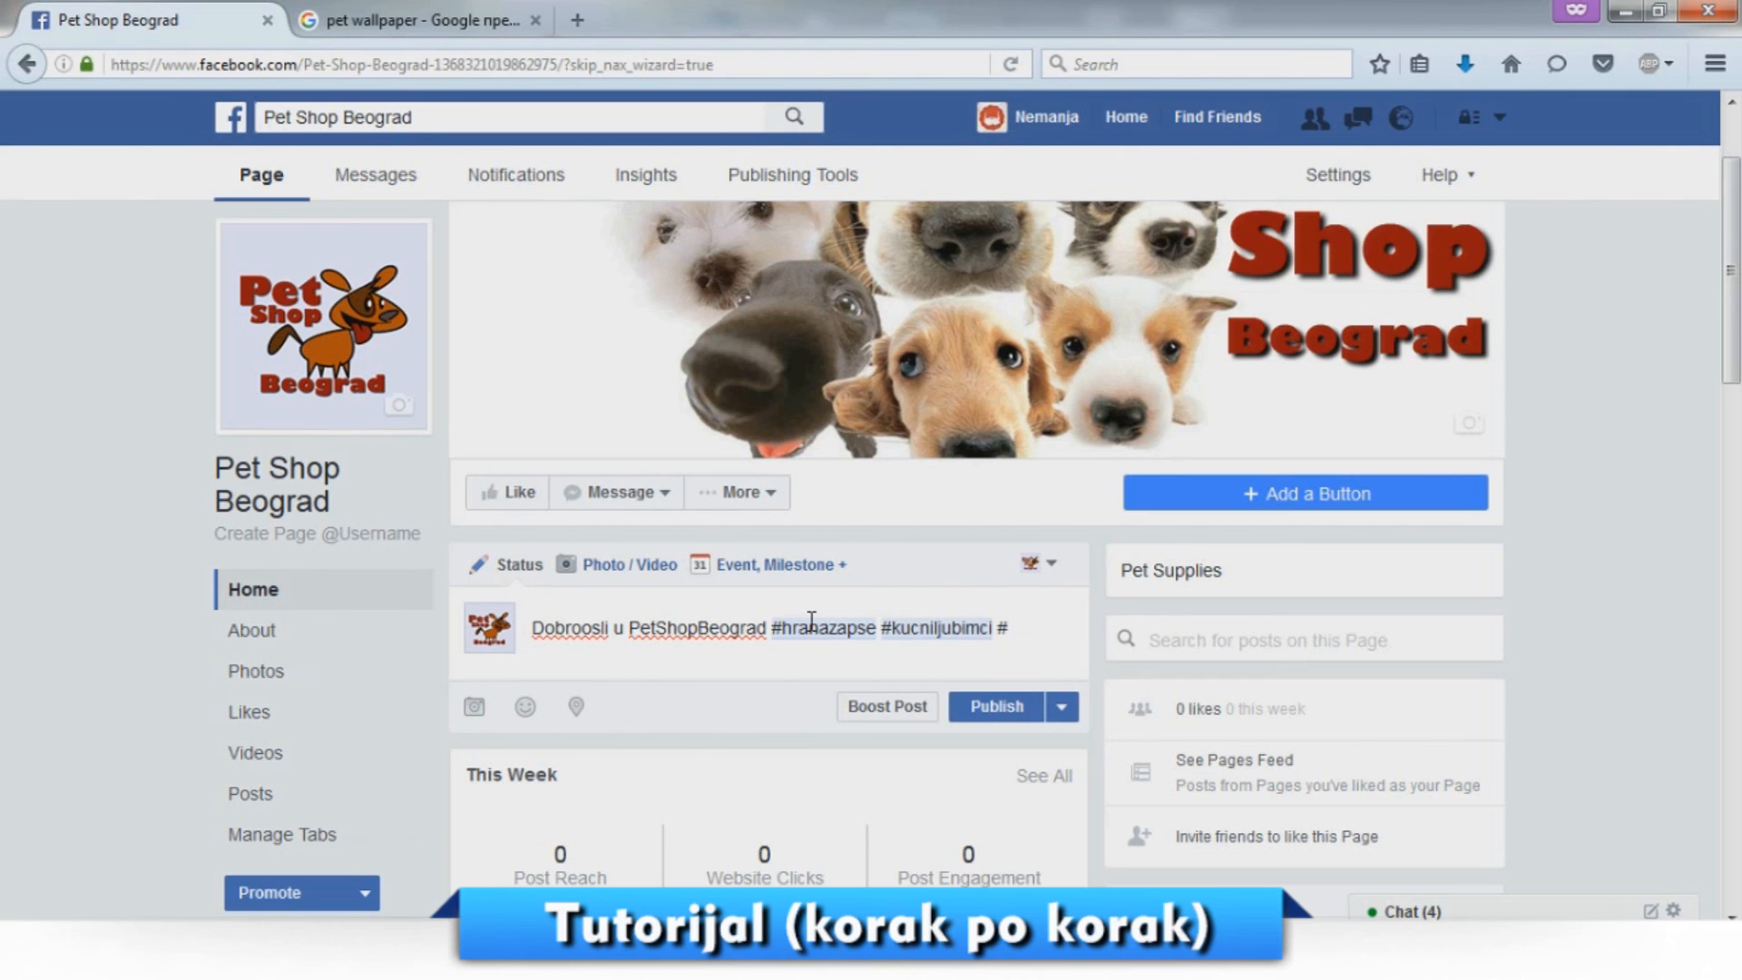
text(hranazamacke)
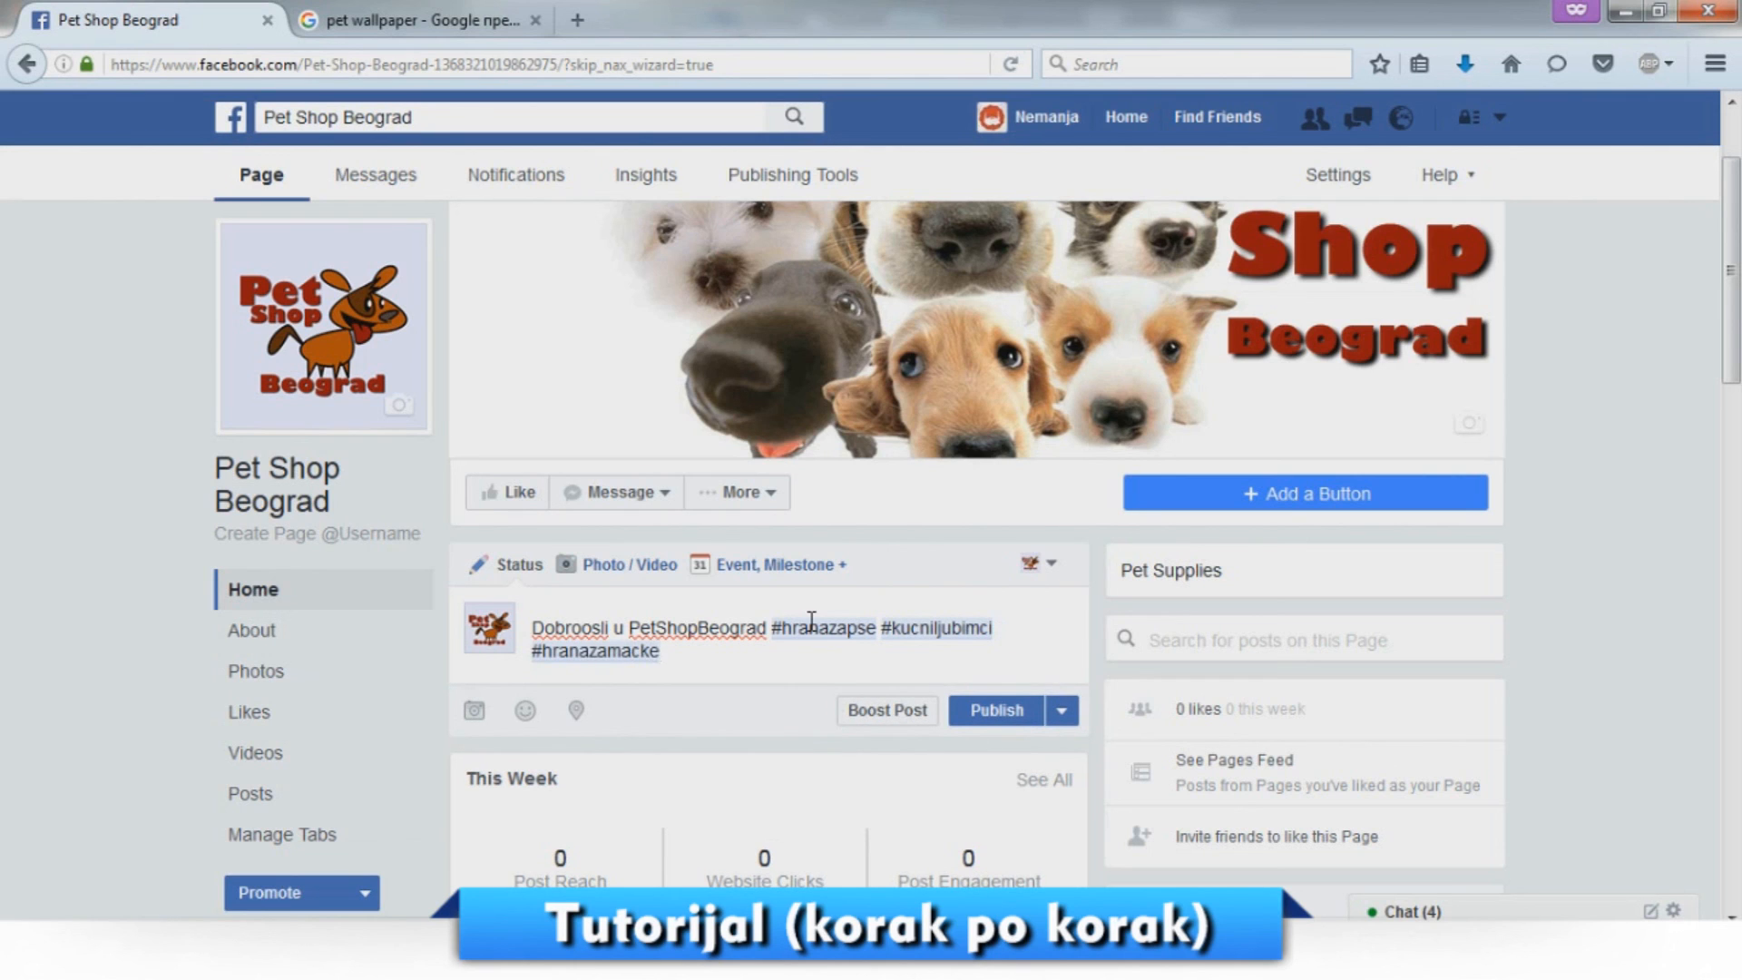
click(1007, 716)
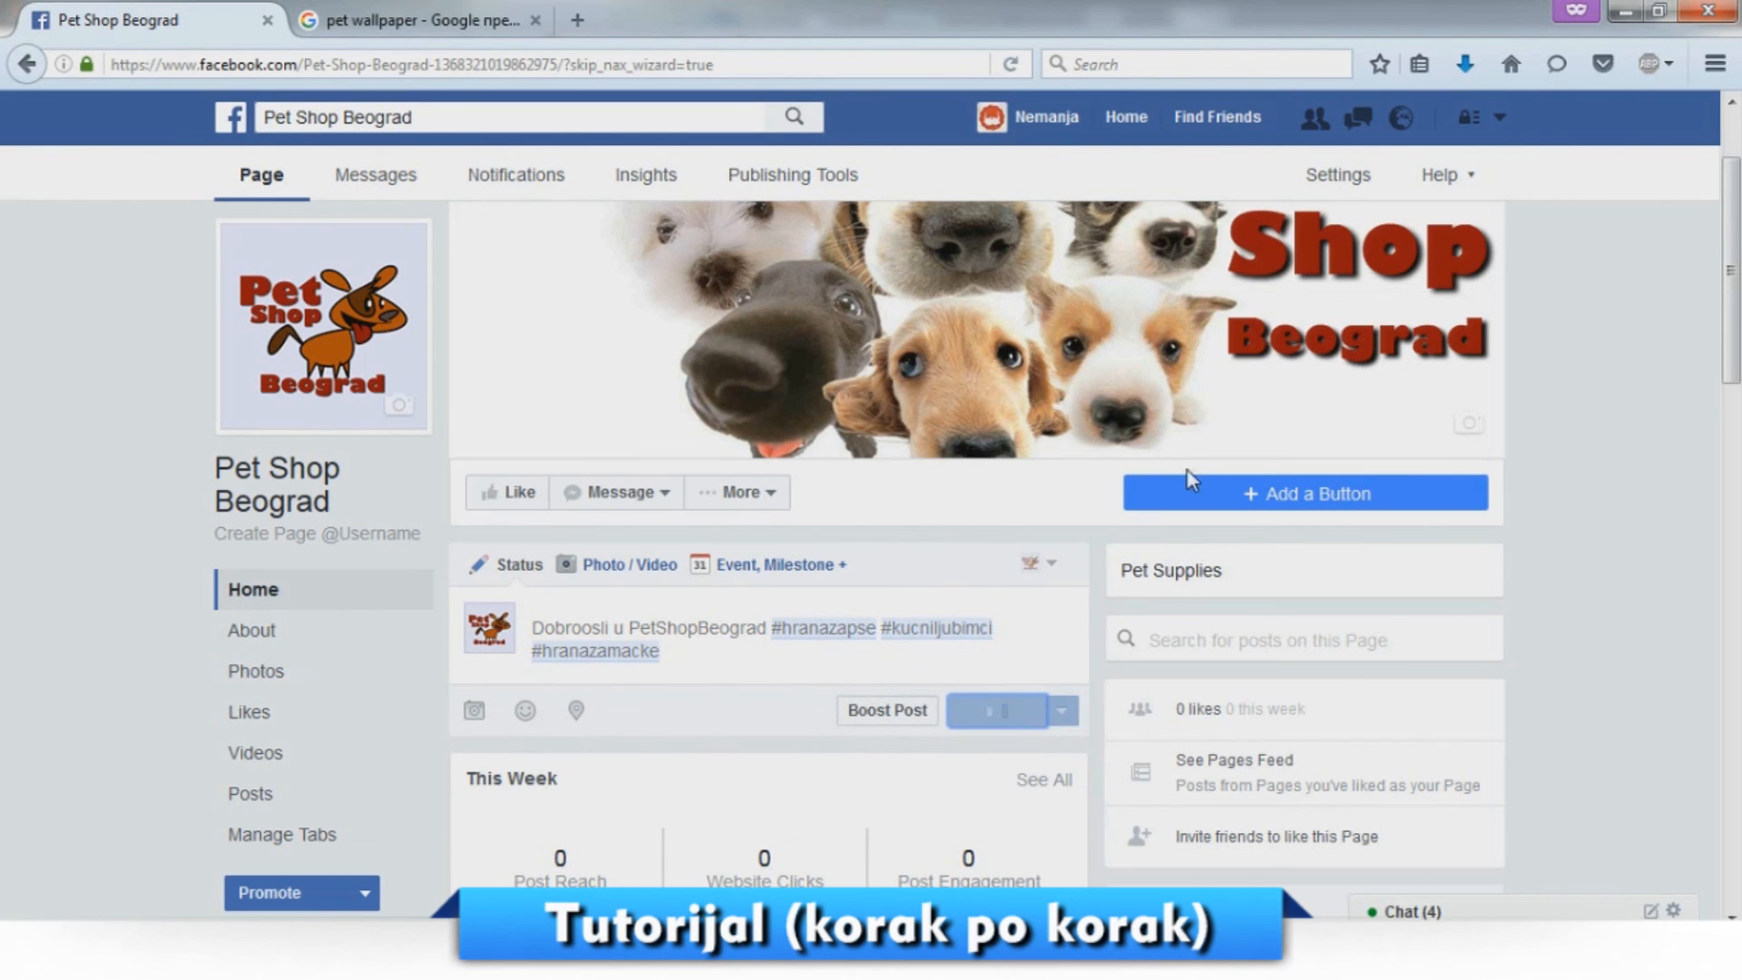
click(1197, 495)
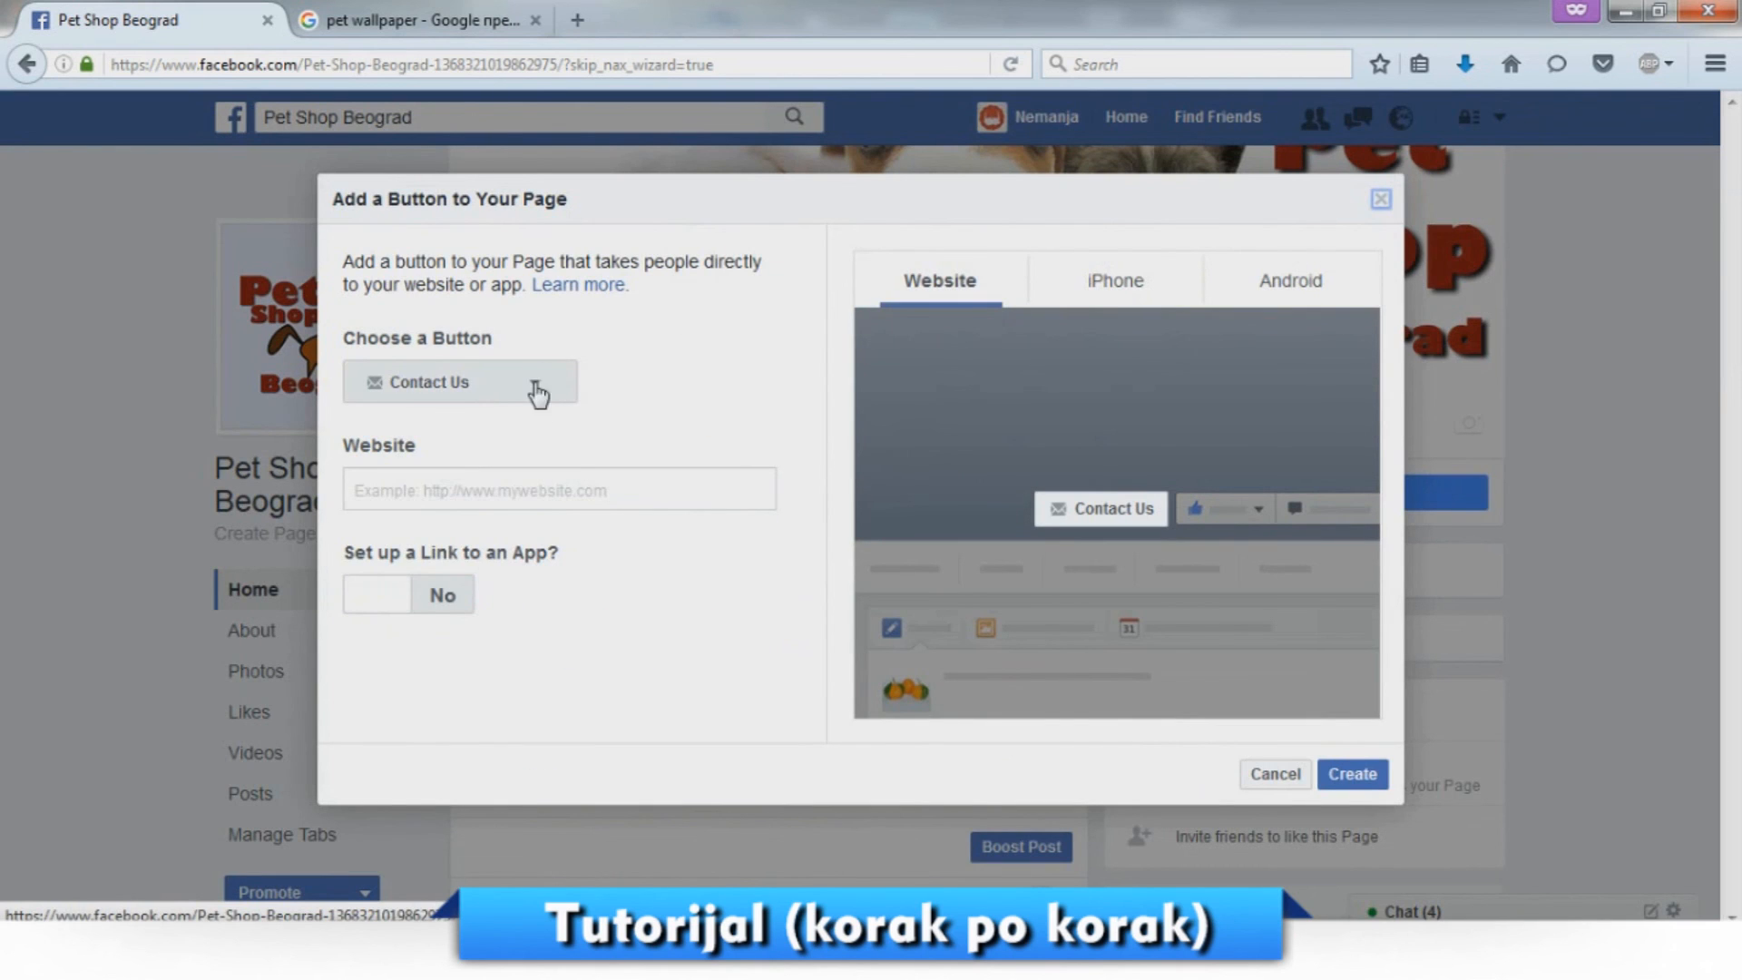
click(539, 390)
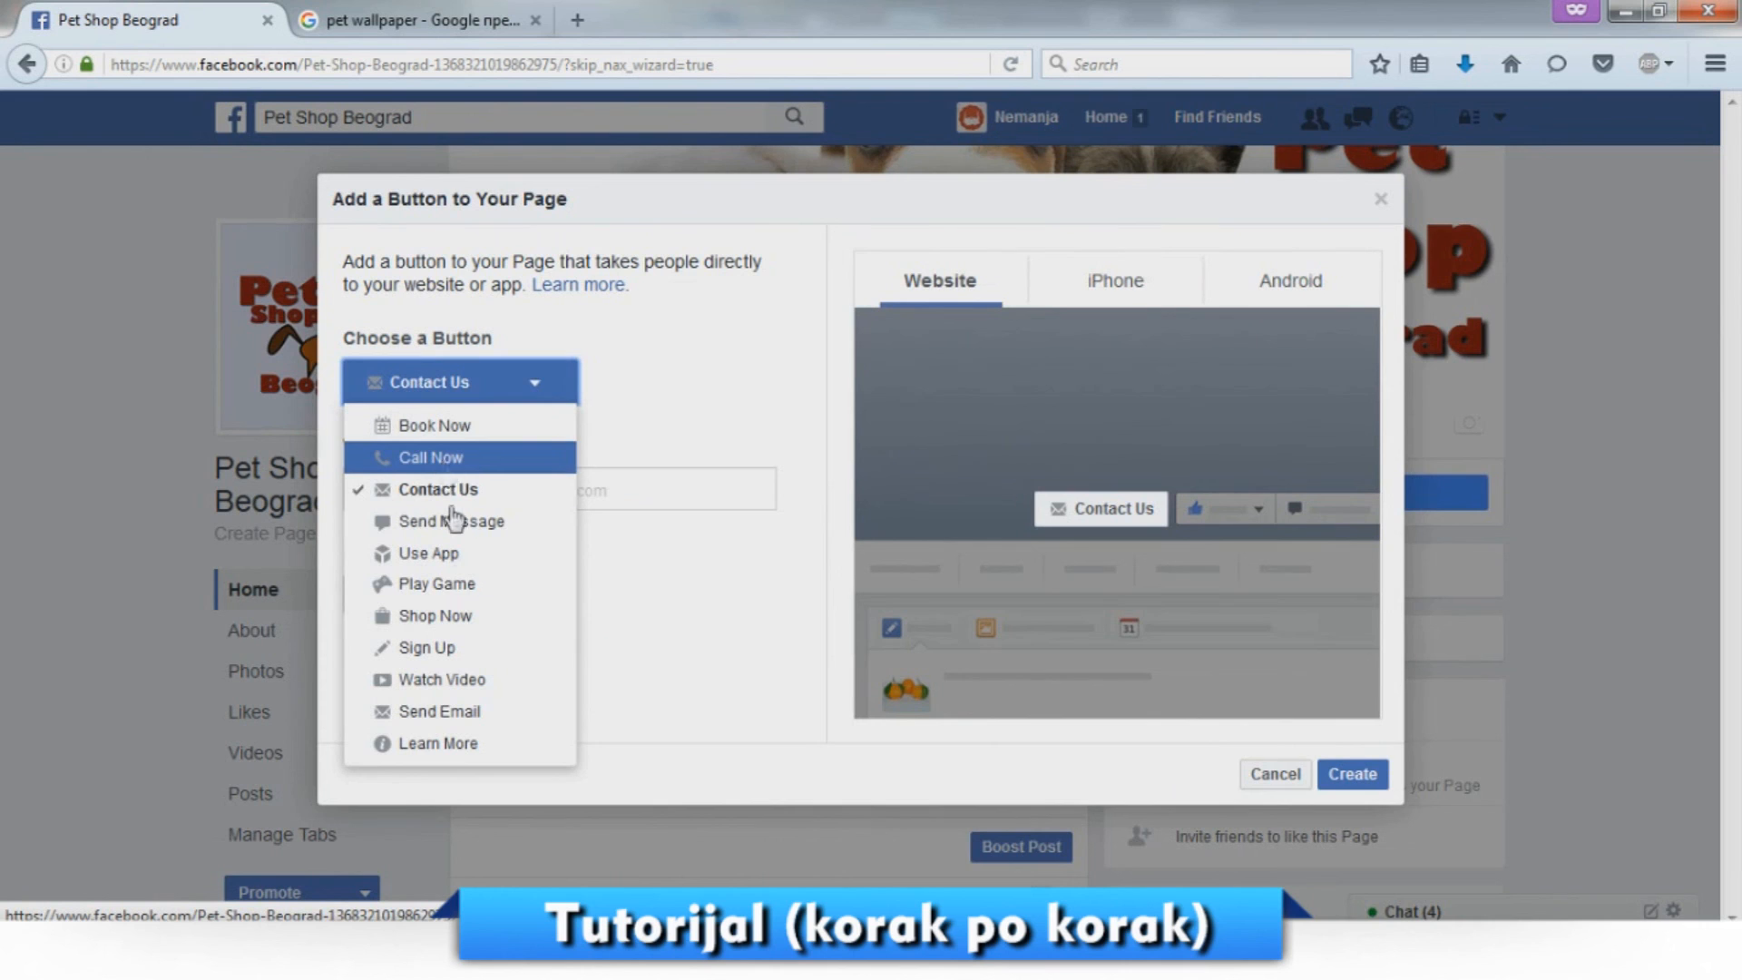
click(455, 615)
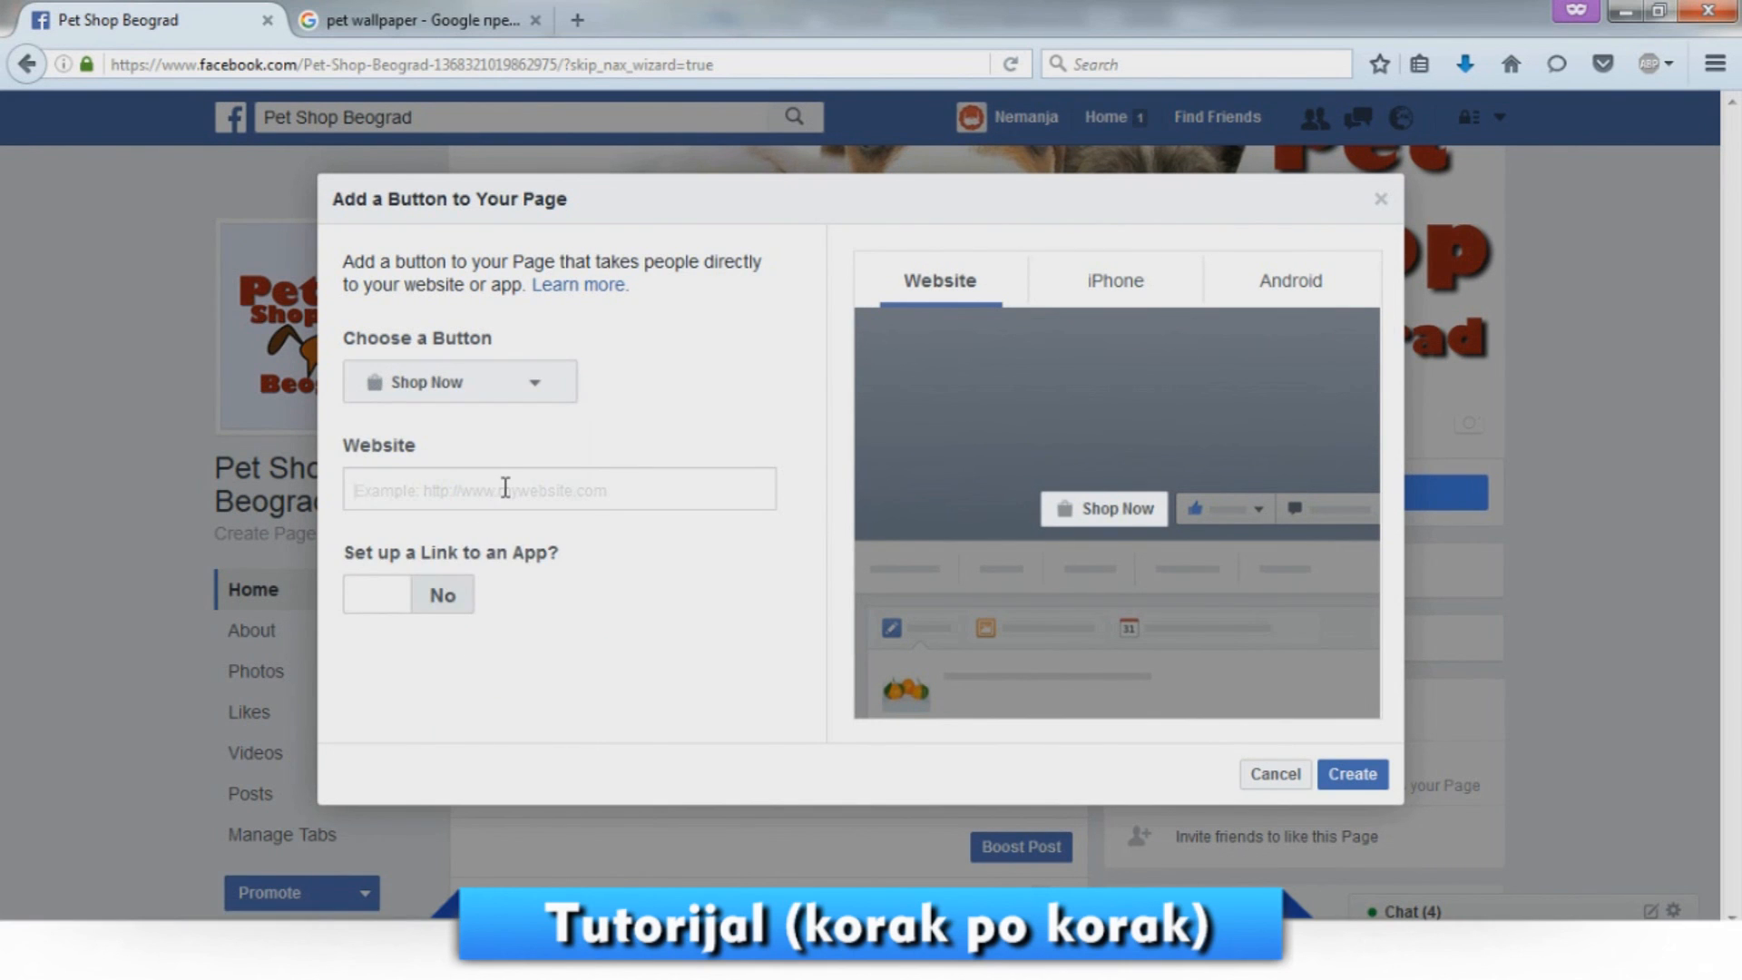
text(www.petshopbeograd.com)
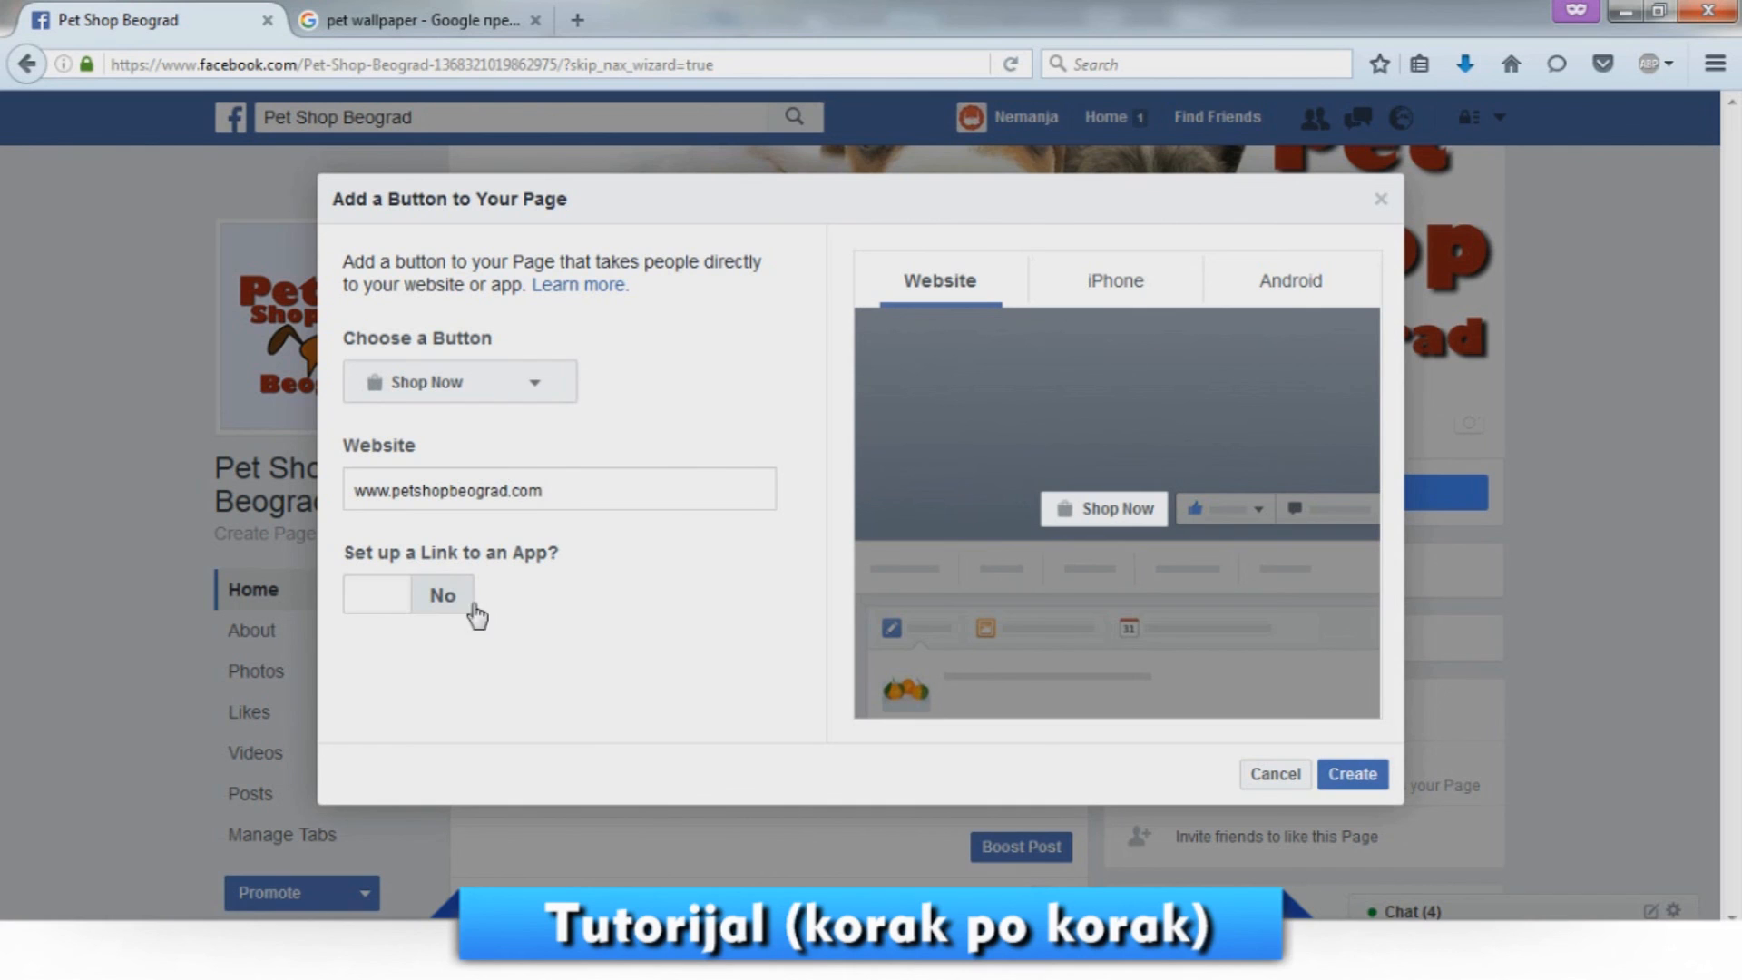
click(1339, 782)
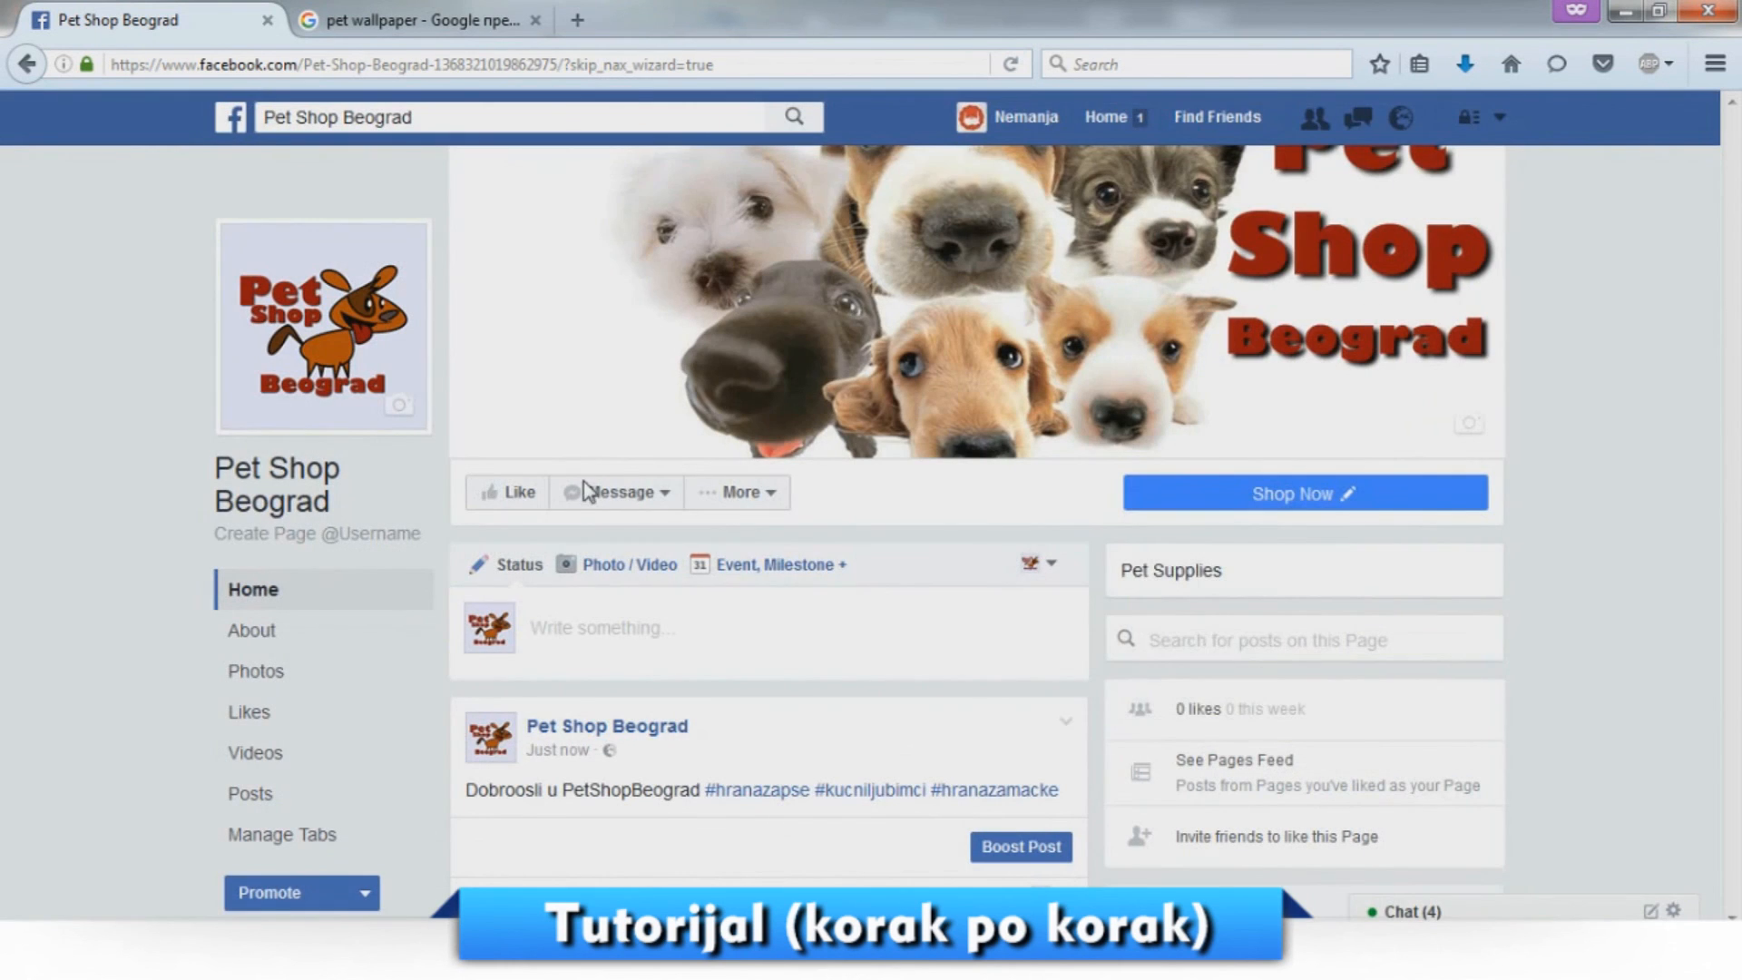
mouse_move(1334, 494)
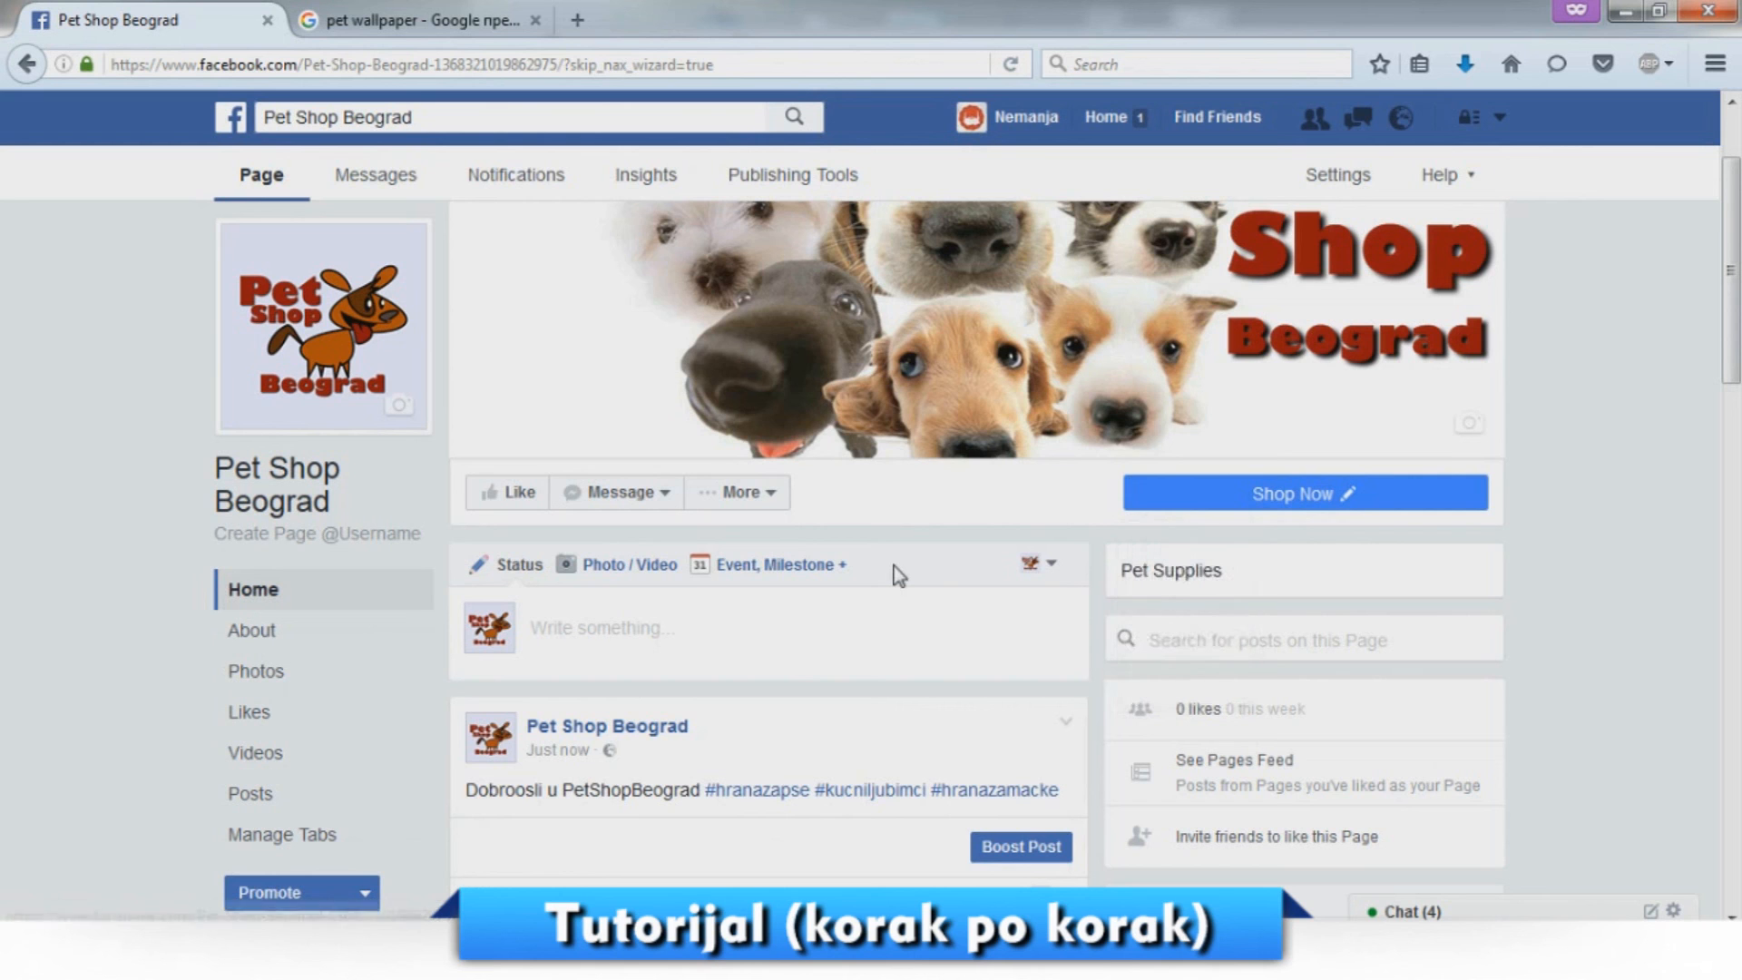
scroll(891, 565, down, 5)
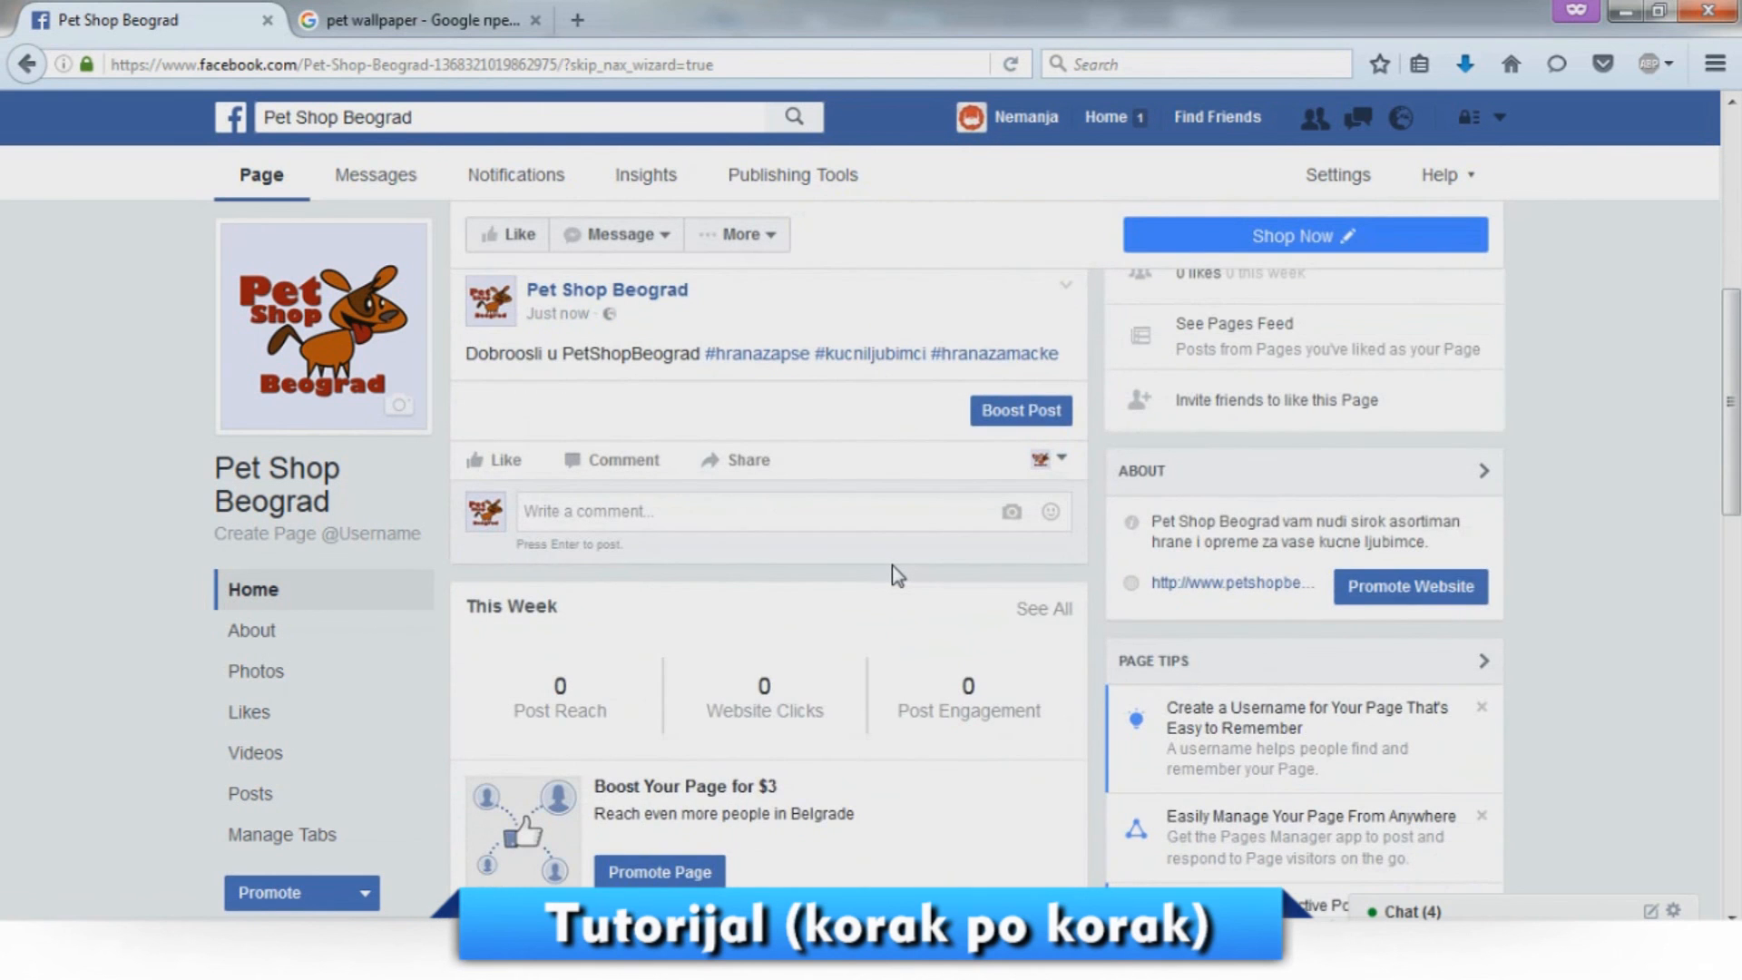